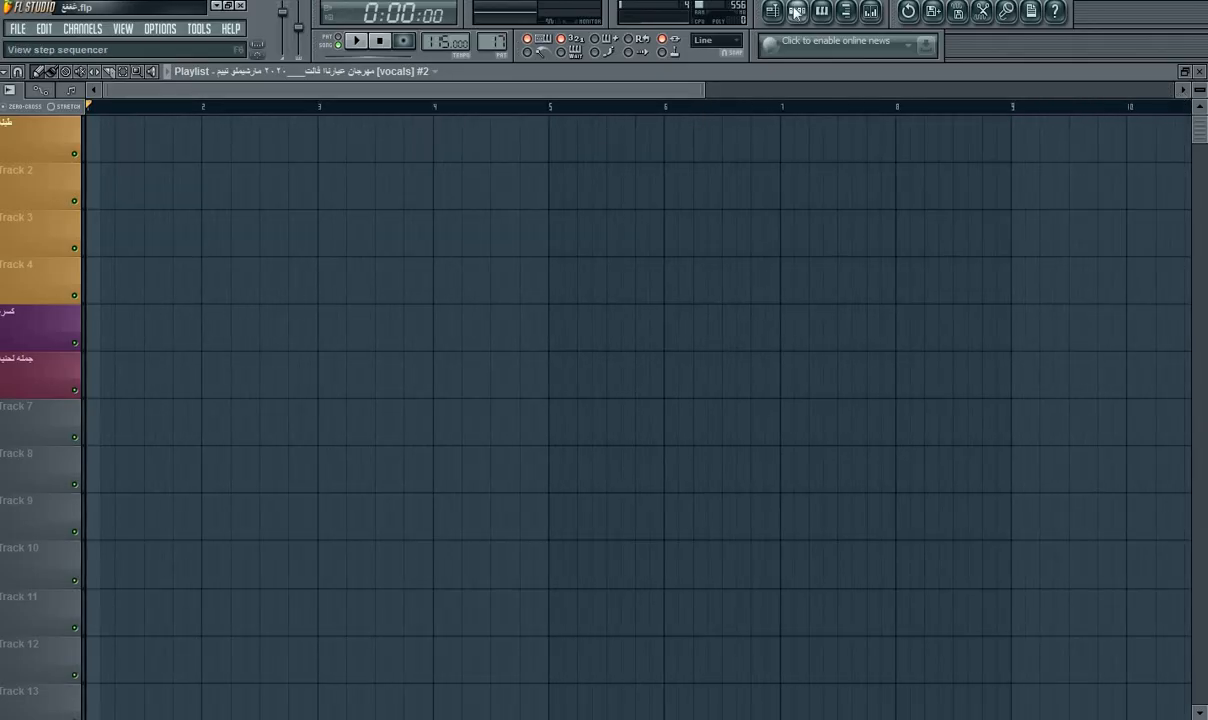
Show the step sequencer and look over Pattern 1's channels and the mixer tracks.
{"action": "key", "text": "F6"}
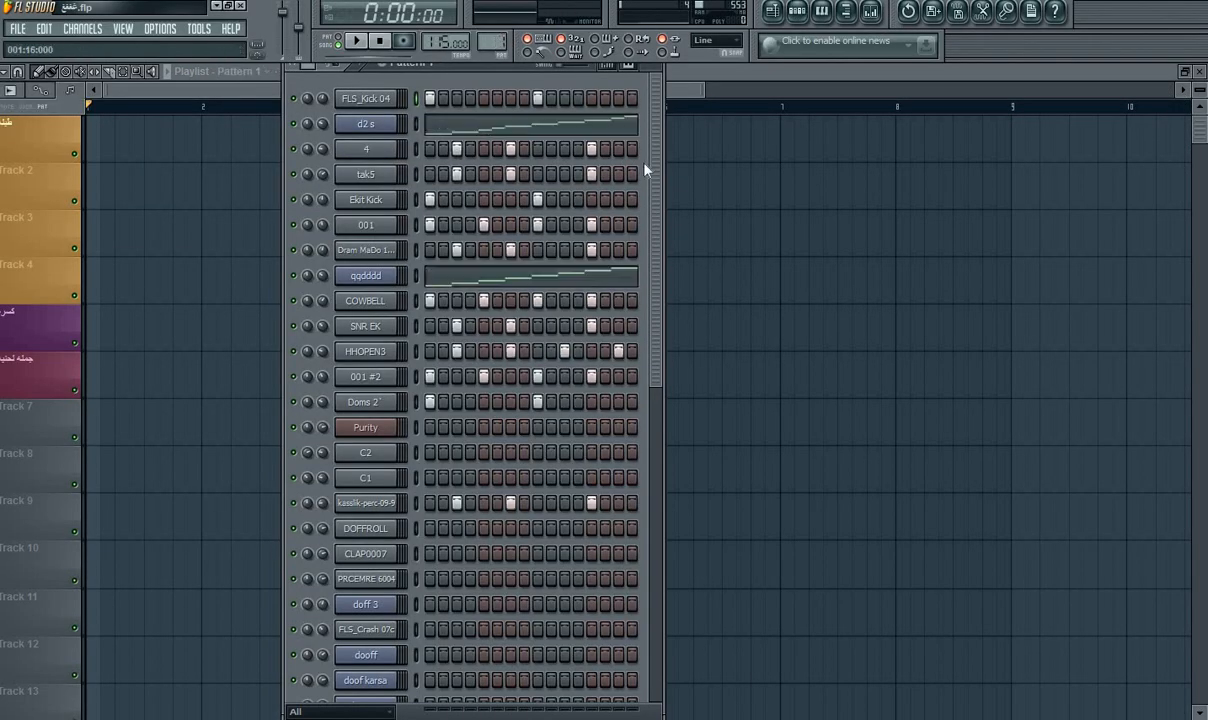
{"action": "scroll", "coordinate": [645, 190], "scroll_direction": "down", "scroll_amount": 4}
{"action": "scroll", "coordinate": [645, 200], "scroll_direction": "up", "scroll_amount": 4}
{"action": "left_click", "coordinate": [870, 14]}
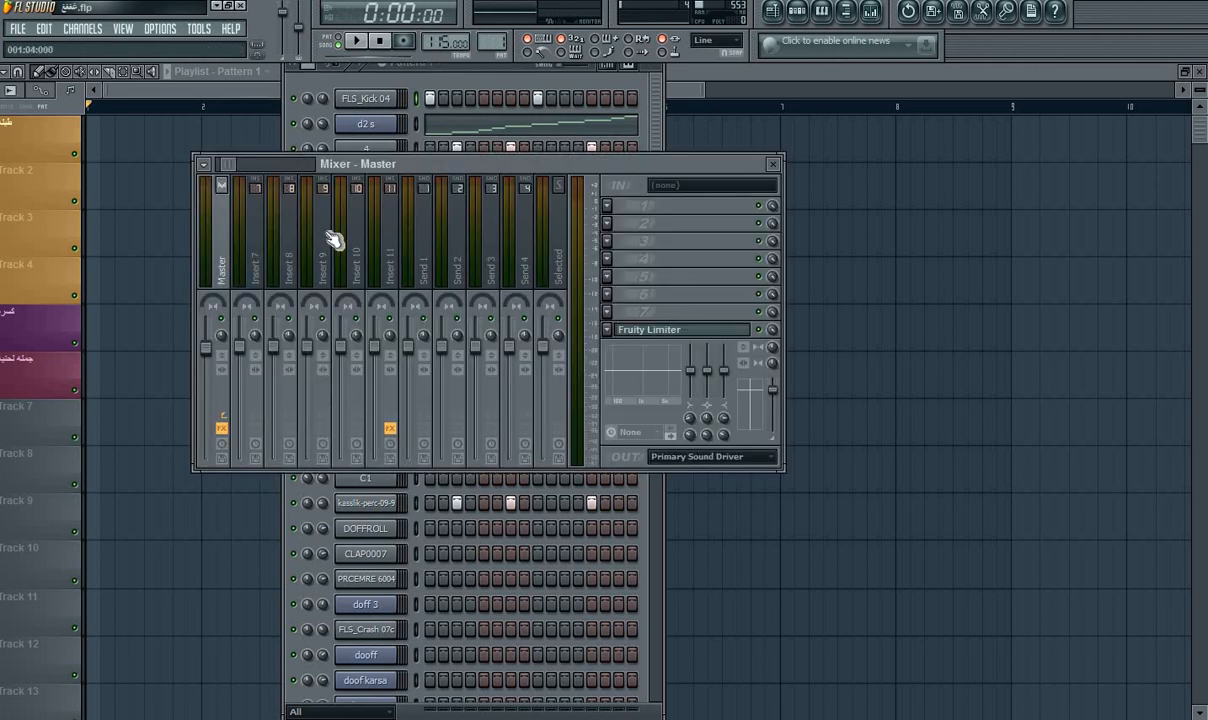
{"action": "left_click", "coordinate": [473, 87]}
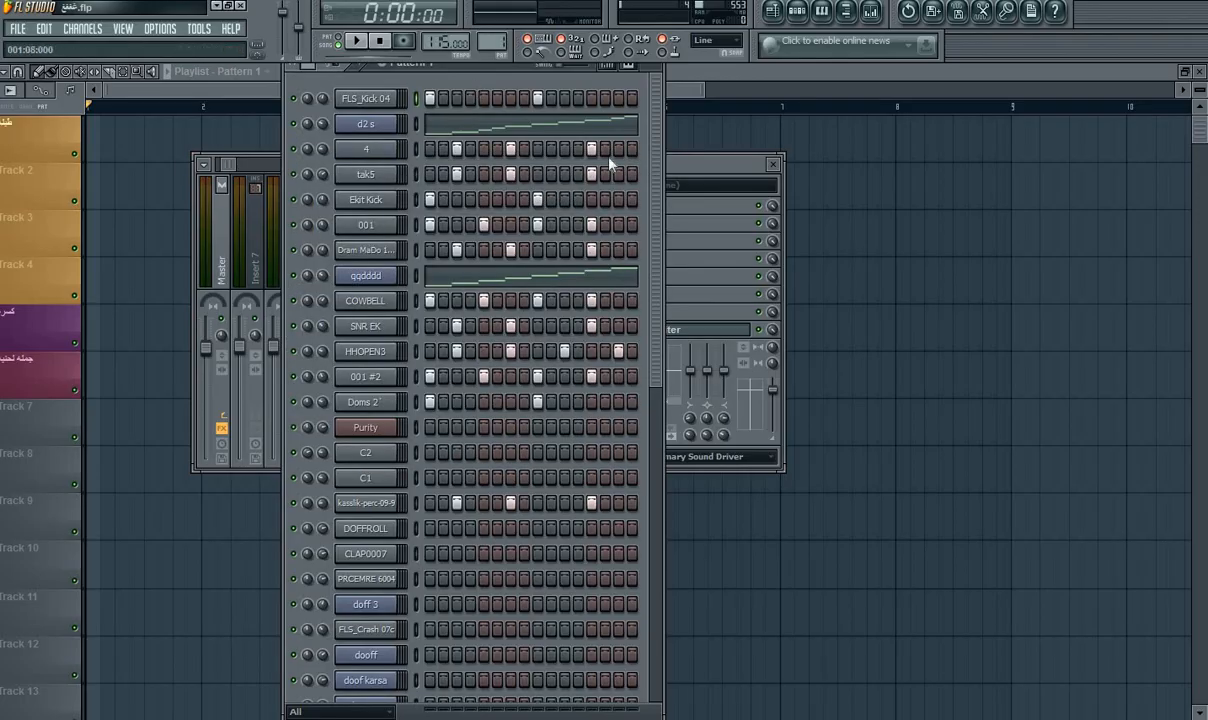
{"action": "left_click", "coordinate": [693, 166]}
{"action": "left_click_drag", "start_coordinate": [696, 168], "coordinate": [724, 250]}
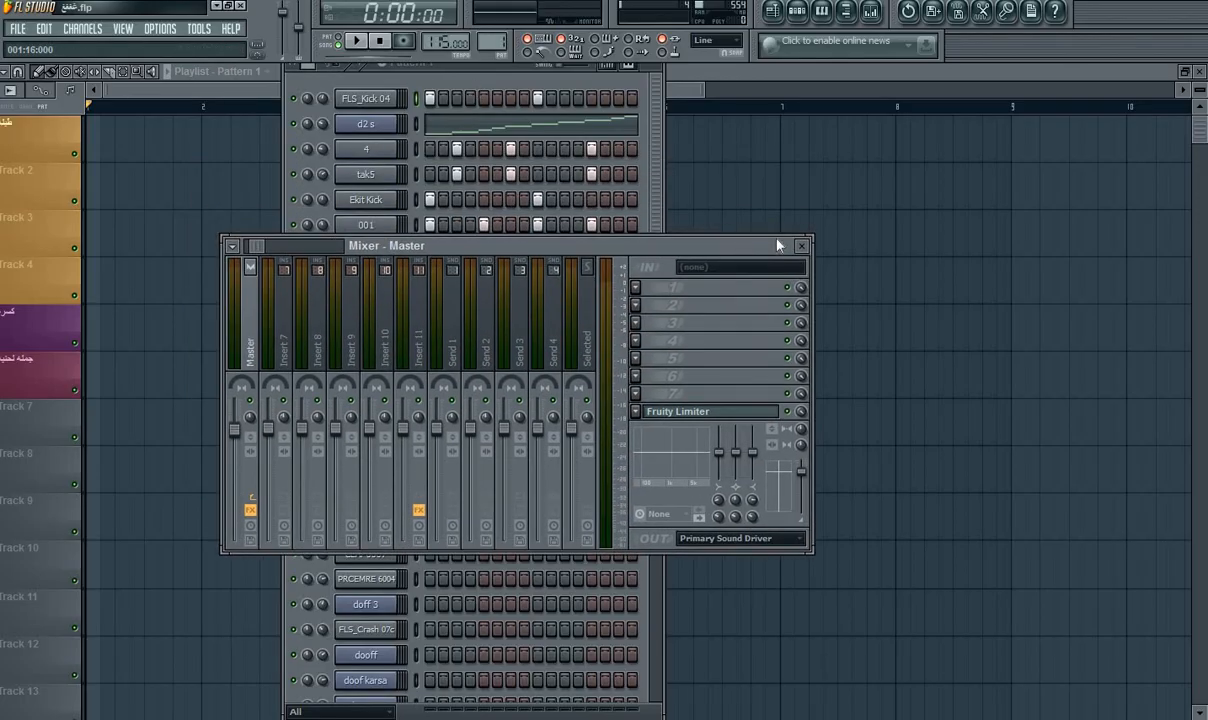
{"action": "left_click", "coordinate": [813, 244]}
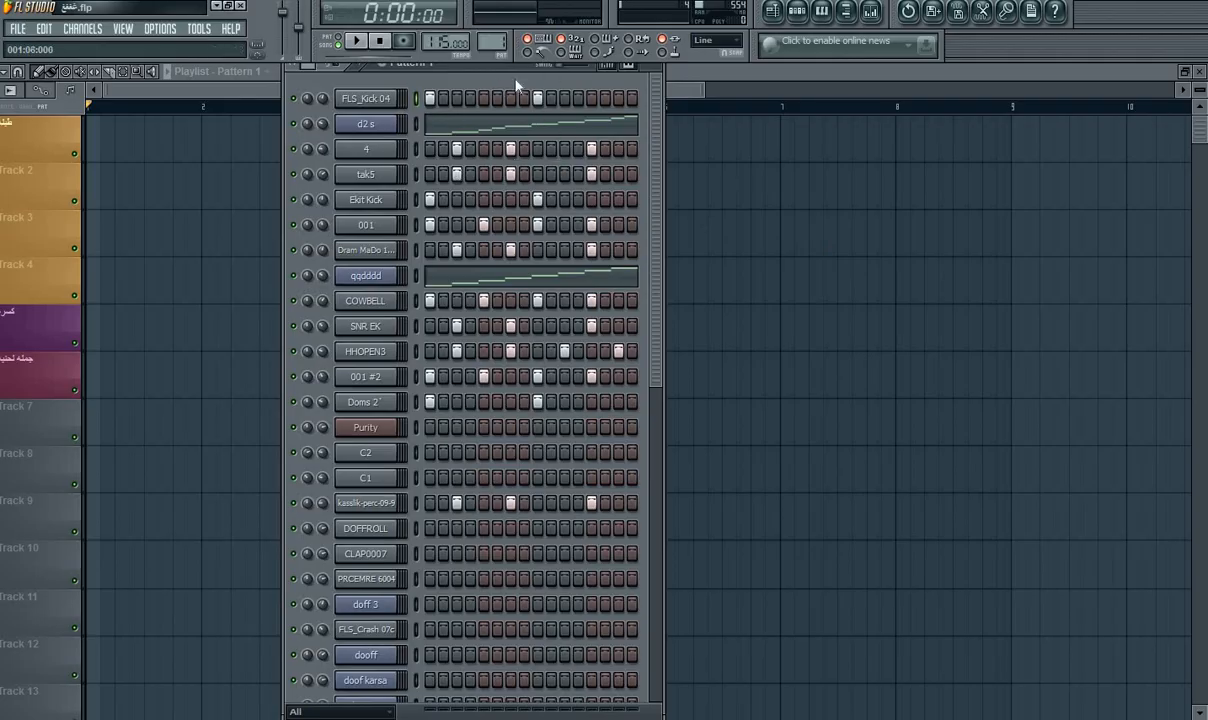
Reposition the step sequencer over the middle of the playlist, with its title bar and first channels fully visible.
{"action": "left_click_drag", "start_coordinate": [517, 86], "coordinate": [609, 106]}
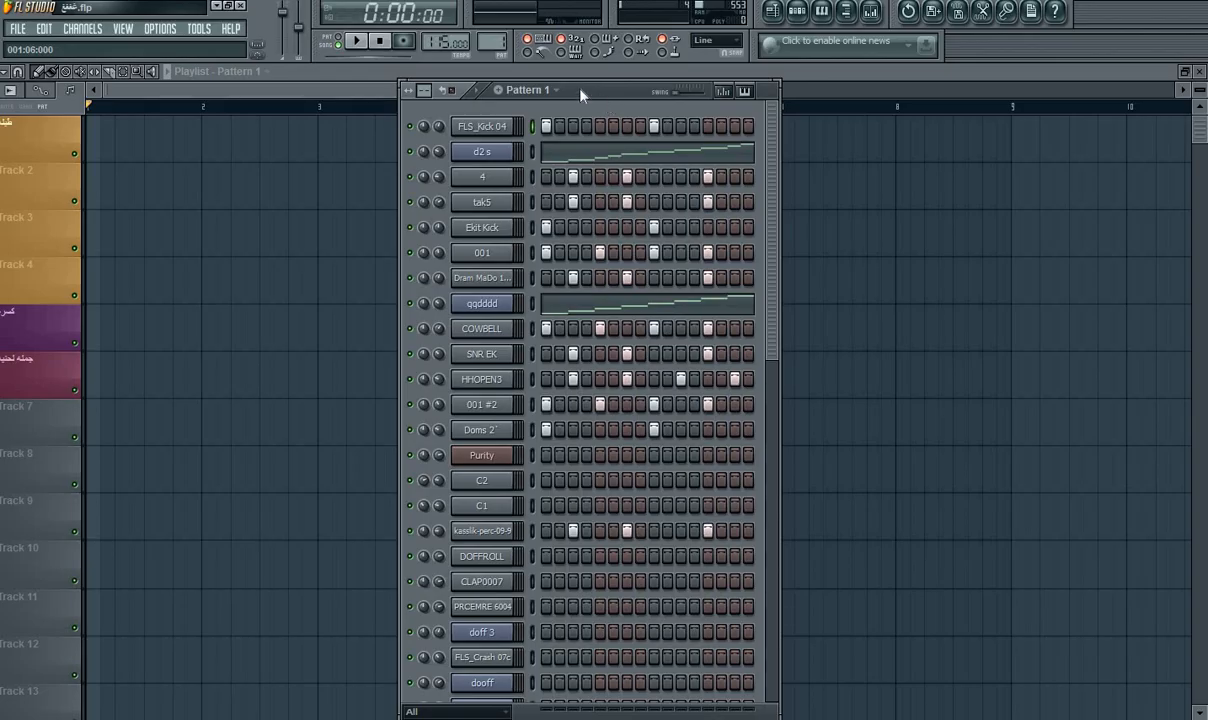
{"action": "left_click_drag", "start_coordinate": [580, 93], "coordinate": [460, 80]}
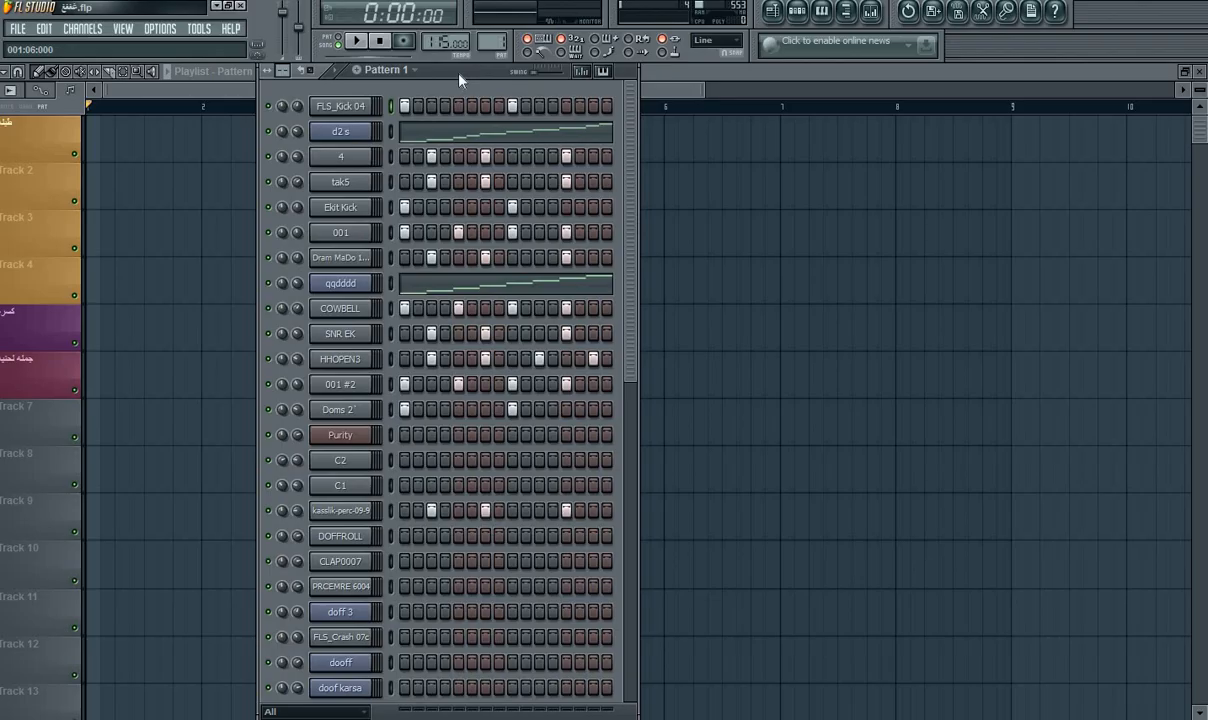
{"action": "left_click_drag", "start_coordinate": [456, 80], "coordinate": [590, 80]}
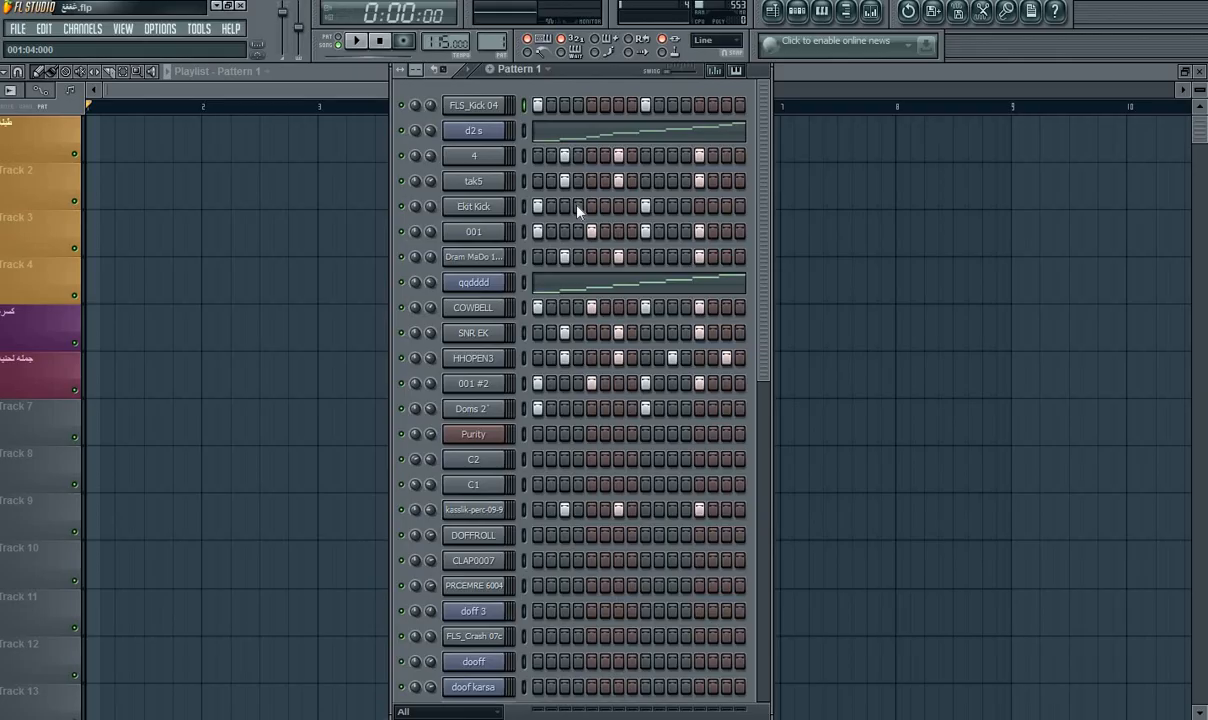
{"action": "left_click_drag", "start_coordinate": [570, 69], "coordinate": [570, 103]}
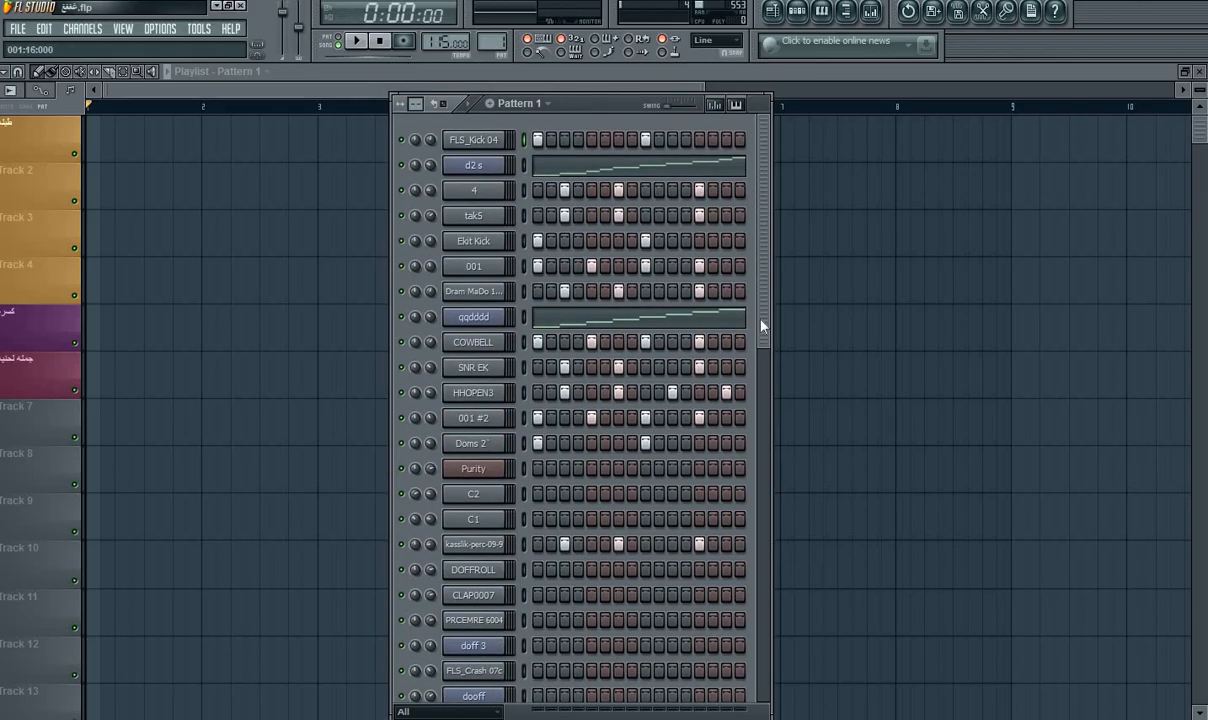
{"action": "left_click_drag", "start_coordinate": [760, 325], "coordinate": [782, 388]}
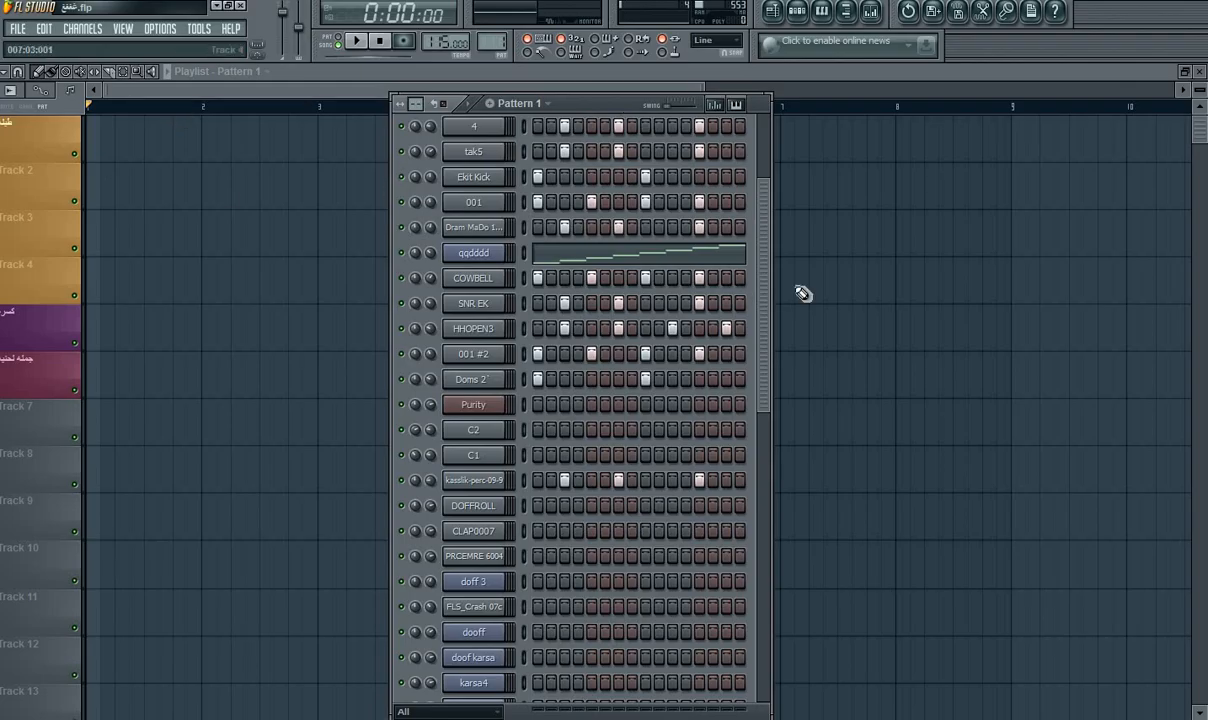
{"action": "left_click_drag", "start_coordinate": [768, 282], "coordinate": [760, 178]}
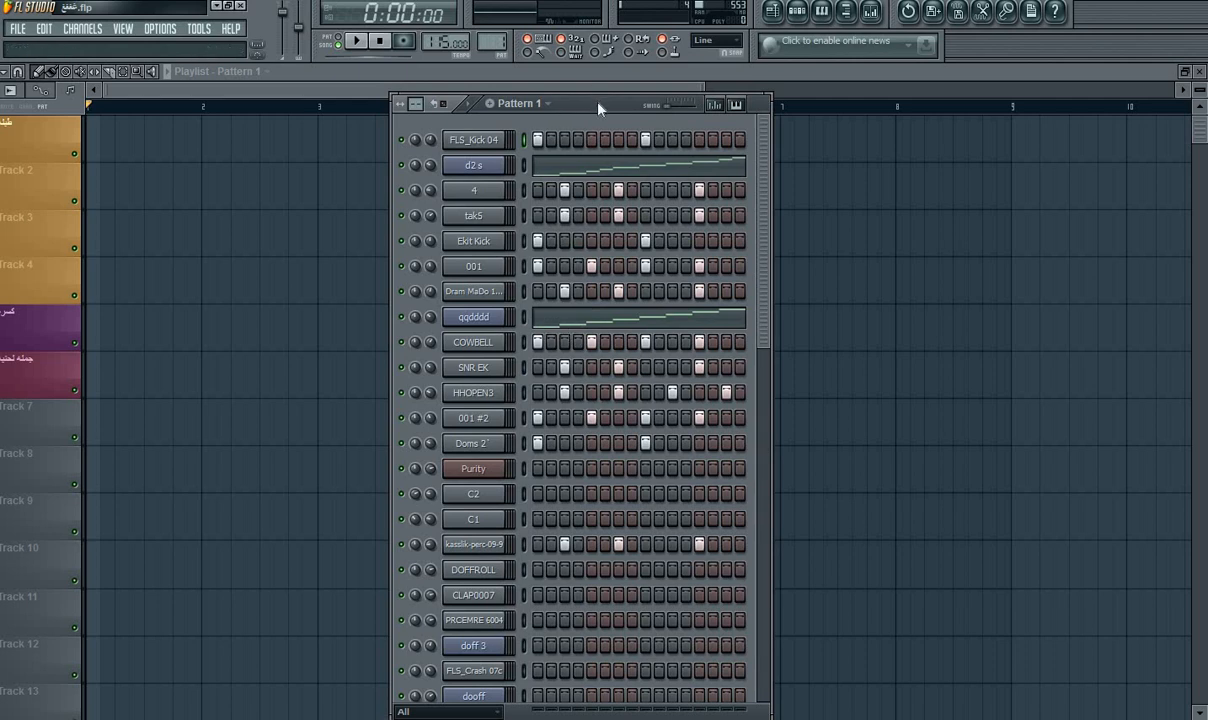
{"action": "left_click_drag", "start_coordinate": [597, 103], "coordinate": [551, 111]}
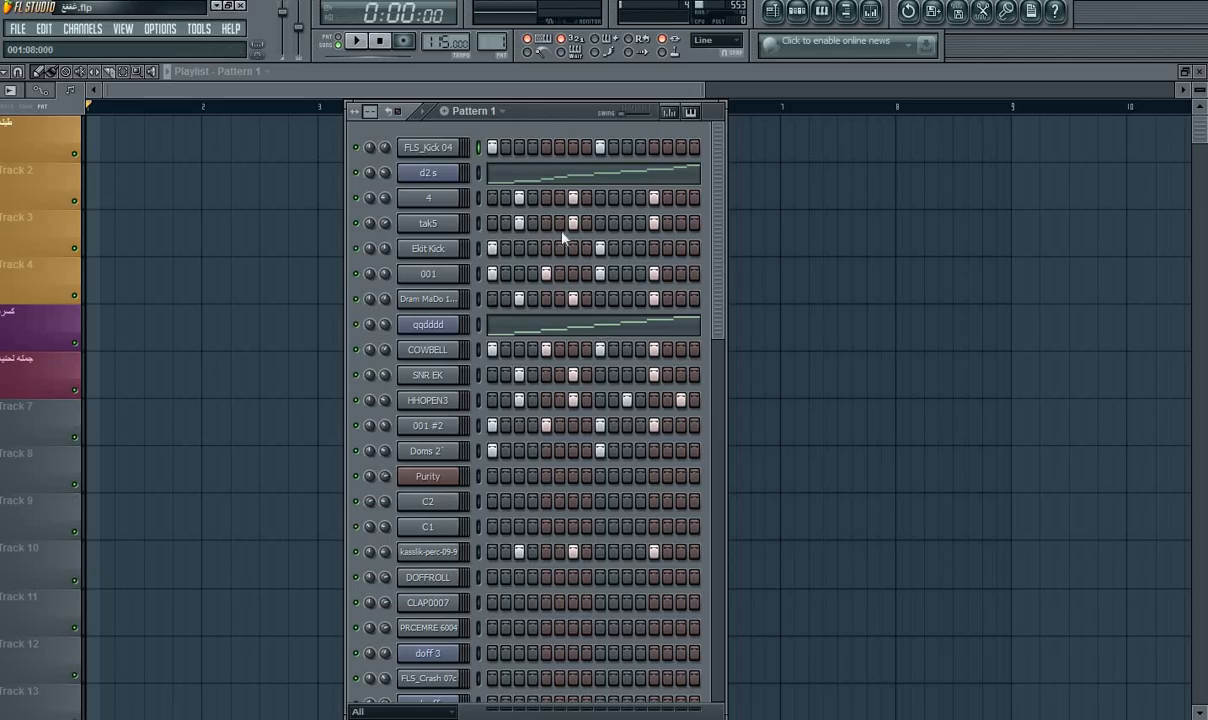
{"action": "mouse_move", "coordinate": [571, 117]}
{"action": "left_mouse_down"}
{"action": "mouse_move", "coordinate": [530, 114]}
{"action": "mouse_move", "coordinate": [583, 114]}
{"action": "left_mouse_up"}
Inspect the FLS_Kick 04 channel settings and preview its sample.
{"action": "left_click", "coordinate": [455, 147]}
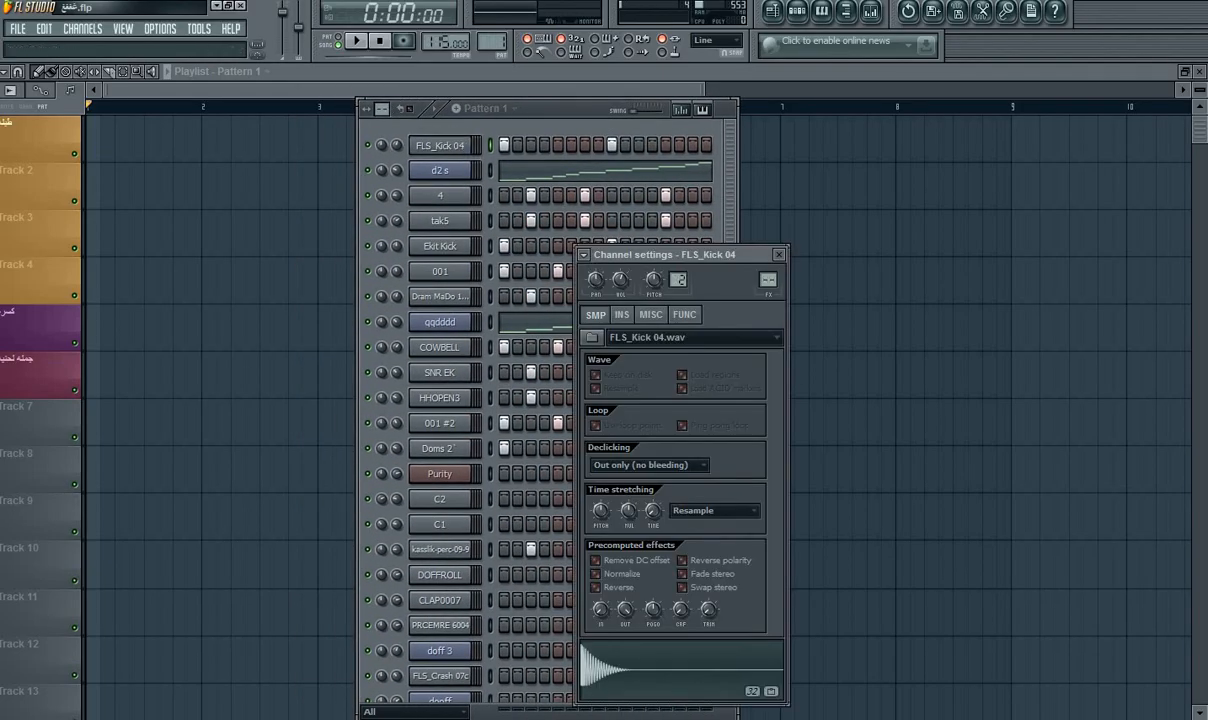
{"action": "left_click", "coordinate": [668, 676]}
{"action": "left_click", "coordinate": [783, 254]}
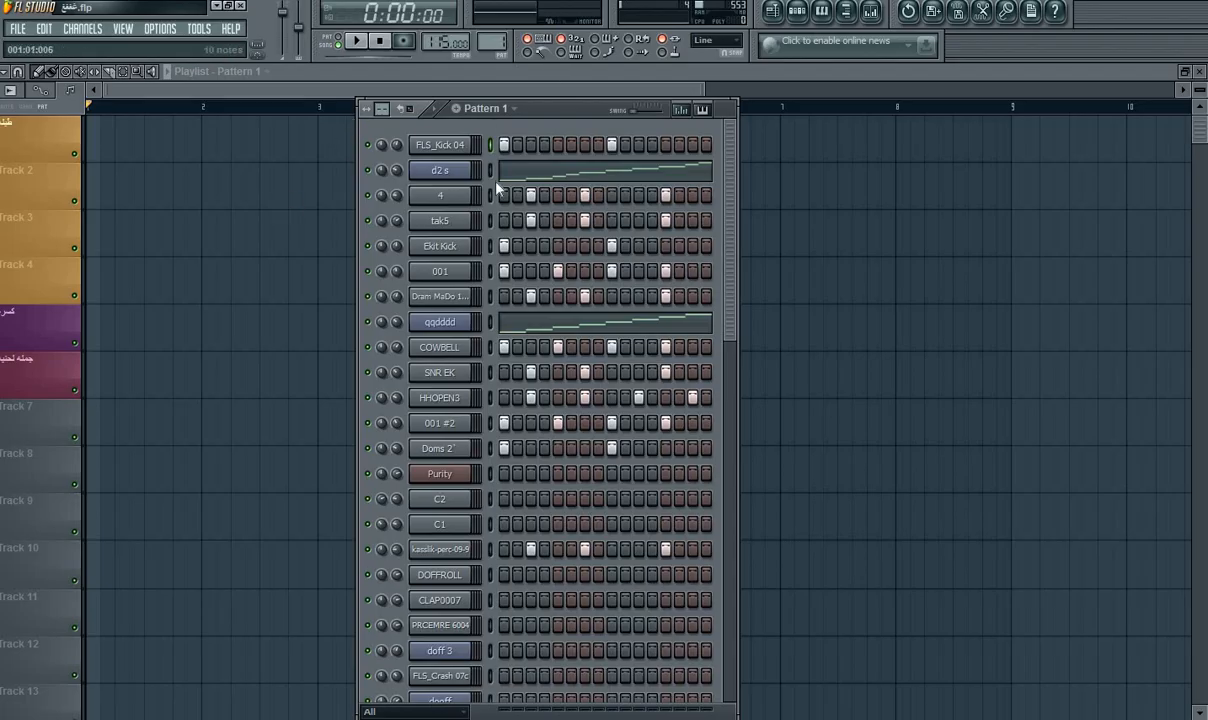
Play Pattern 1 with all its percussion channels and stop playback.
{"action": "left_click", "coordinate": [505, 145]}
{"action": "left_click", "coordinate": [370, 45]}
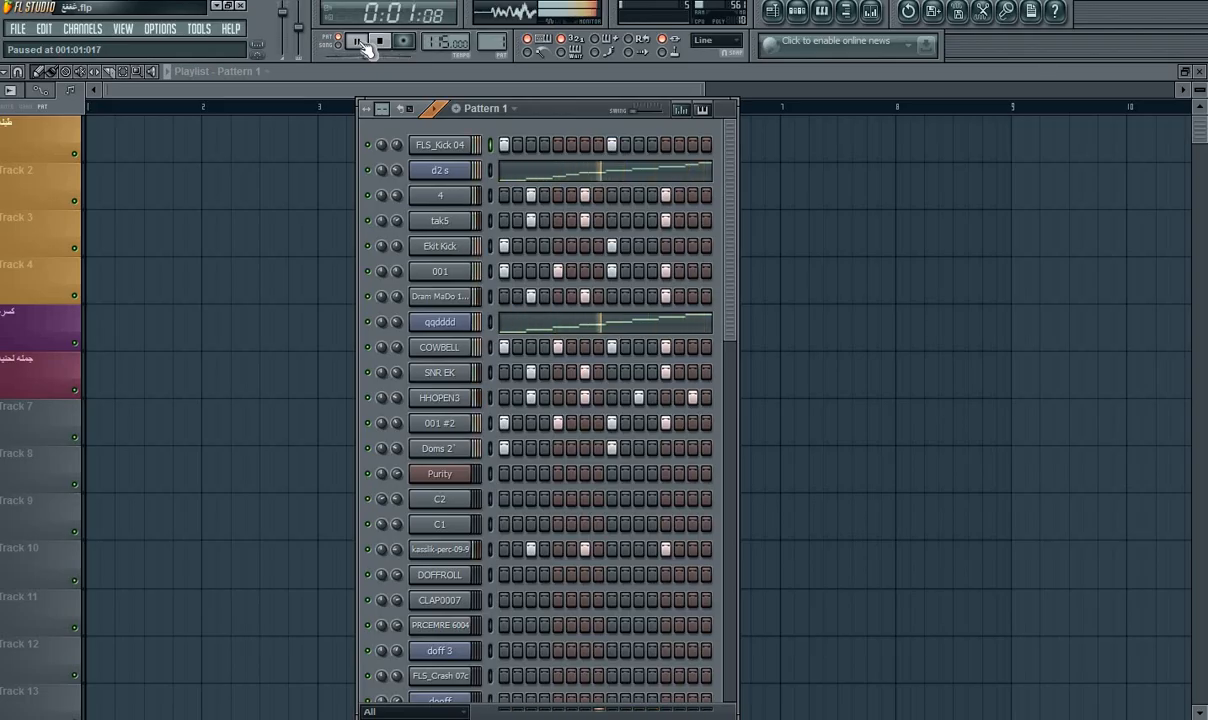
{"action": "left_click", "coordinate": [380, 41]}
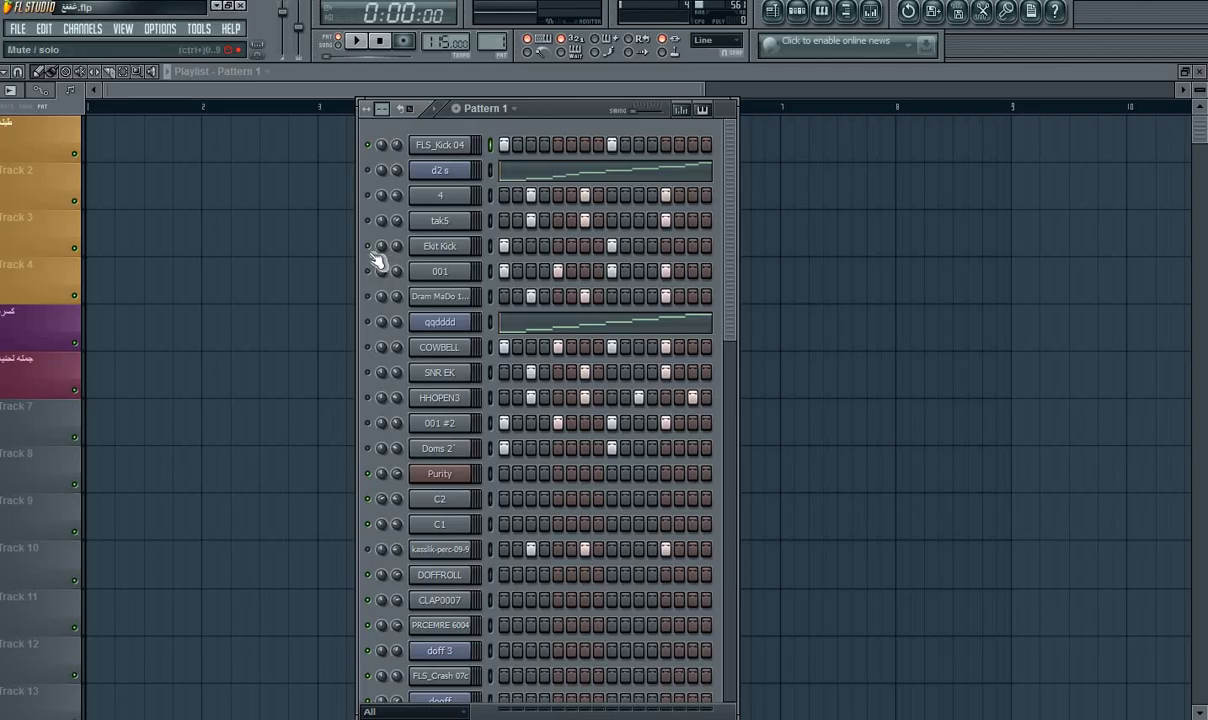
Audition FLS_Kick 04 alone, and again with Ekit Kick unmuted.
{"action": "key", "text": "space"}
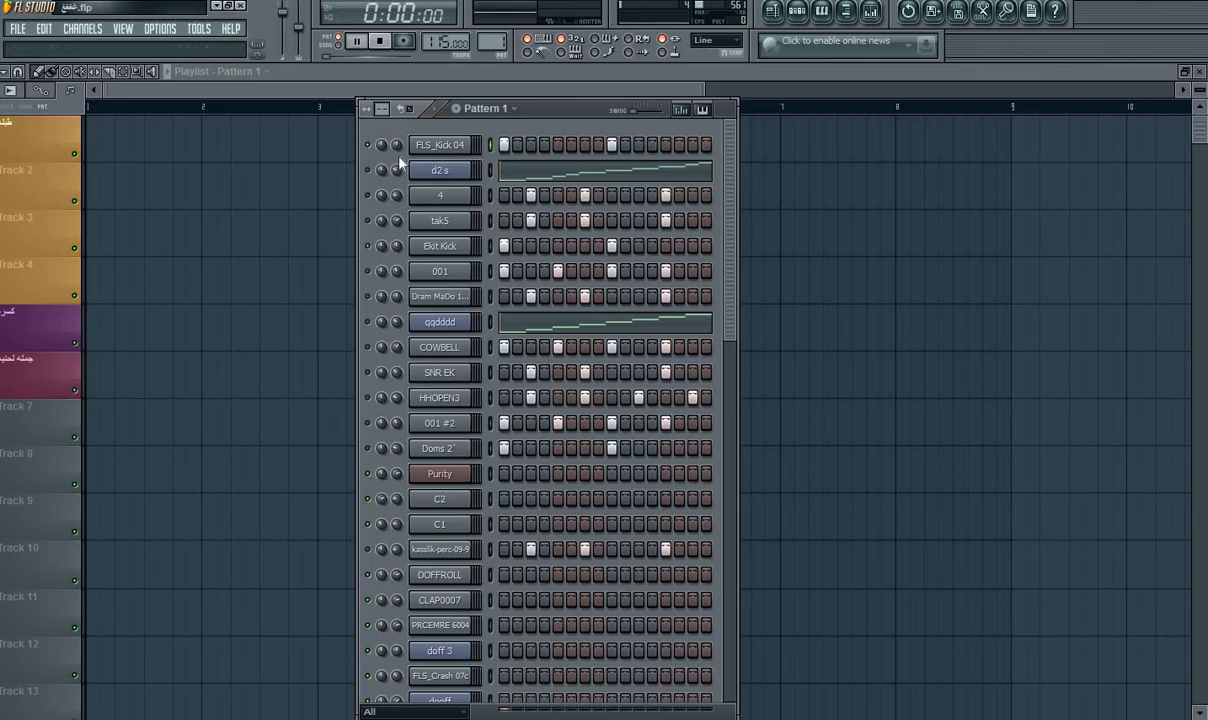
{"action": "key", "text": "space"}
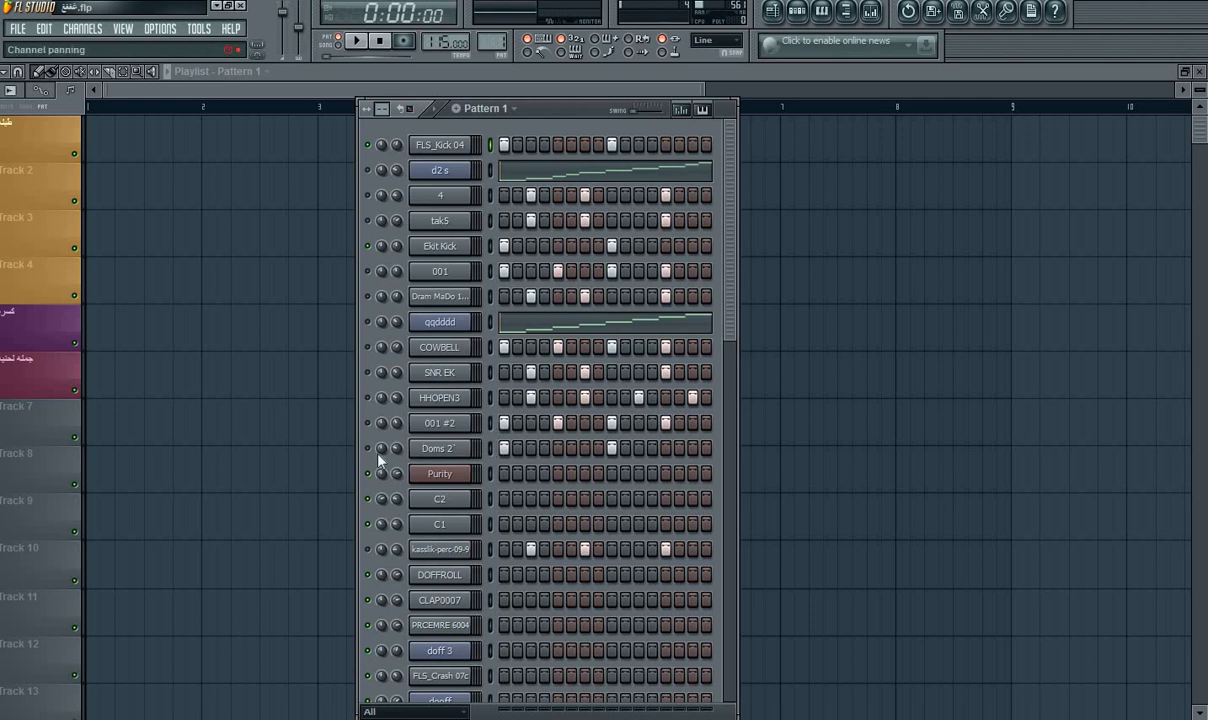
{"action": "key", "text": "space"}
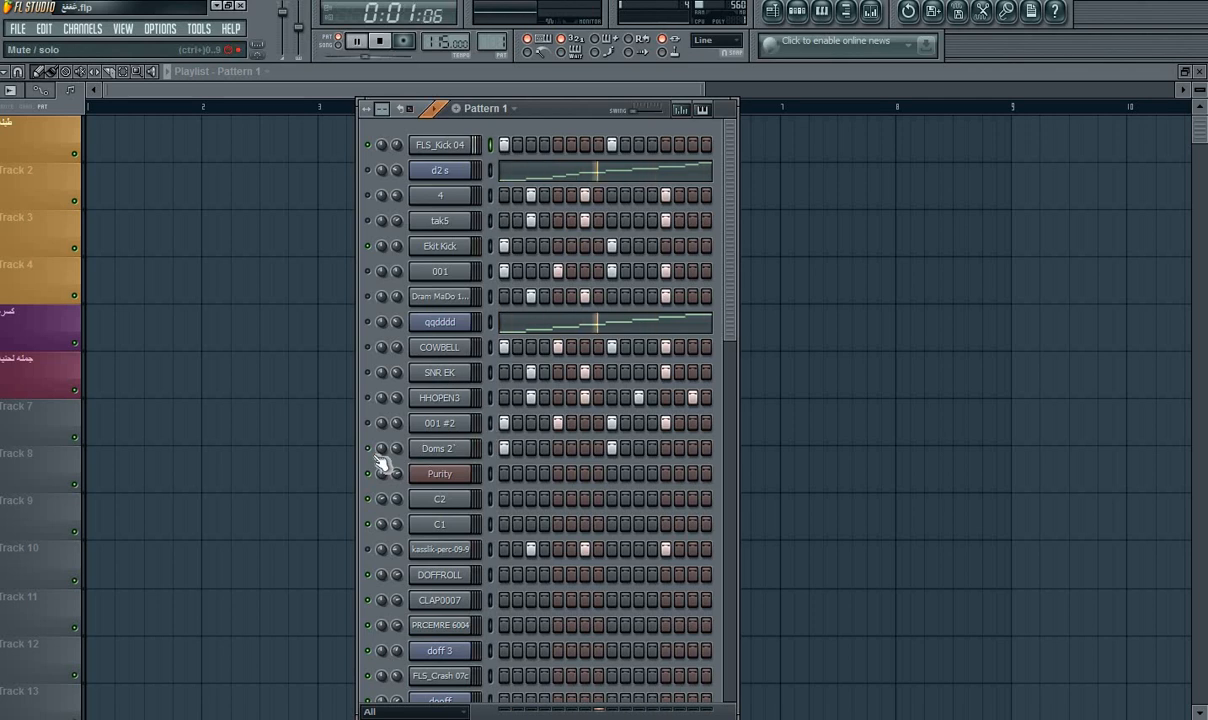
{"action": "key", "text": "space"}
Turn off the loop points in the Ekit Kick and Doms 2' sample settings, and play the unmuted kicks together.
{"action": "left_click", "coordinate": [443, 148]}
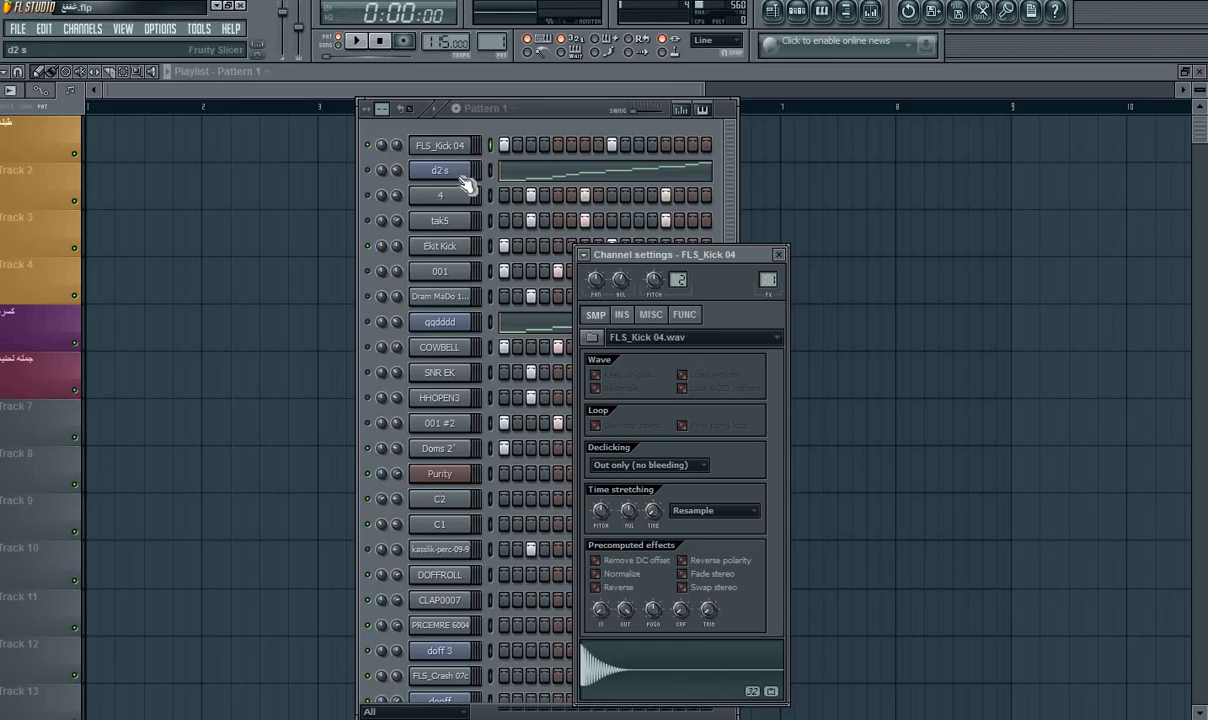
{"action": "left_click", "coordinate": [441, 258]}
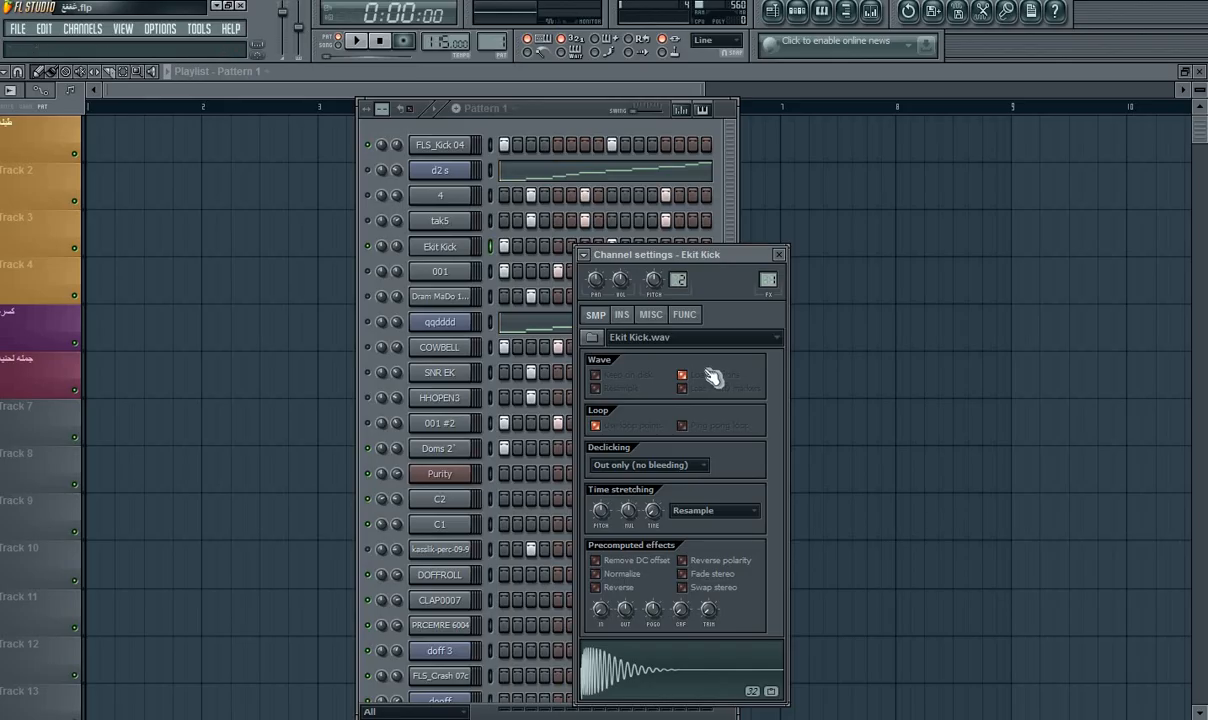
{"action": "left_click", "coordinate": [600, 424]}
{"action": "left_click", "coordinate": [455, 449]}
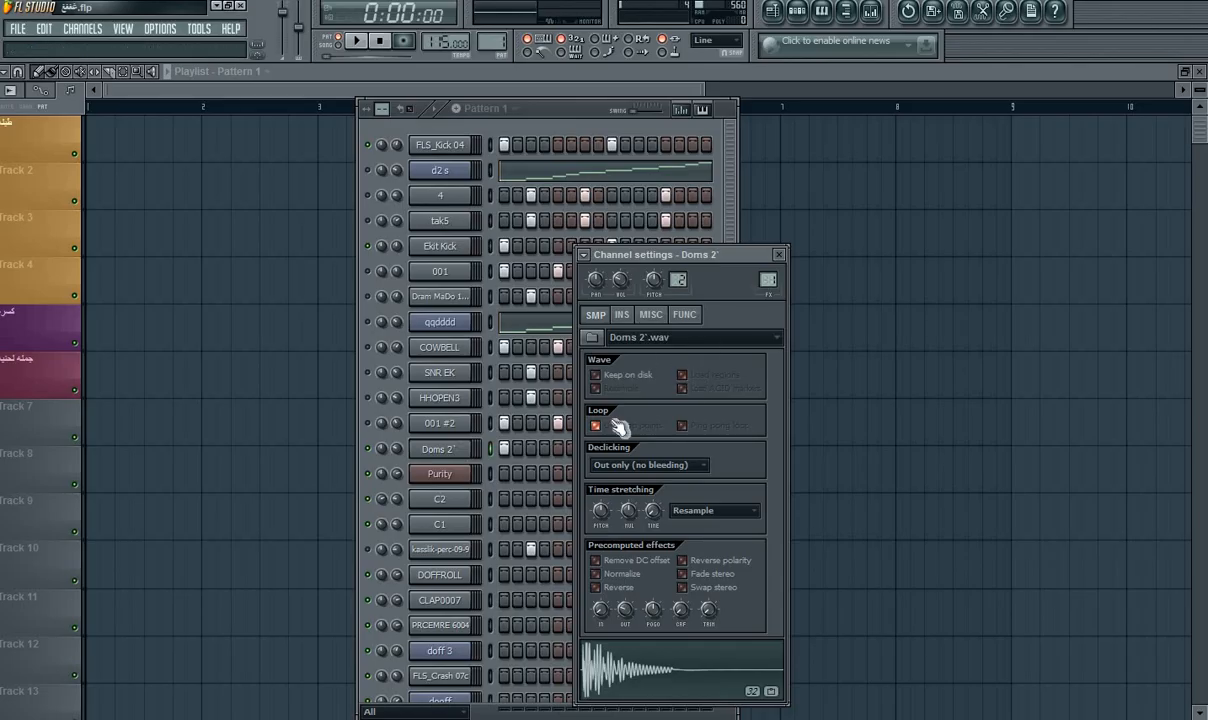
{"action": "left_click", "coordinate": [779, 254]}
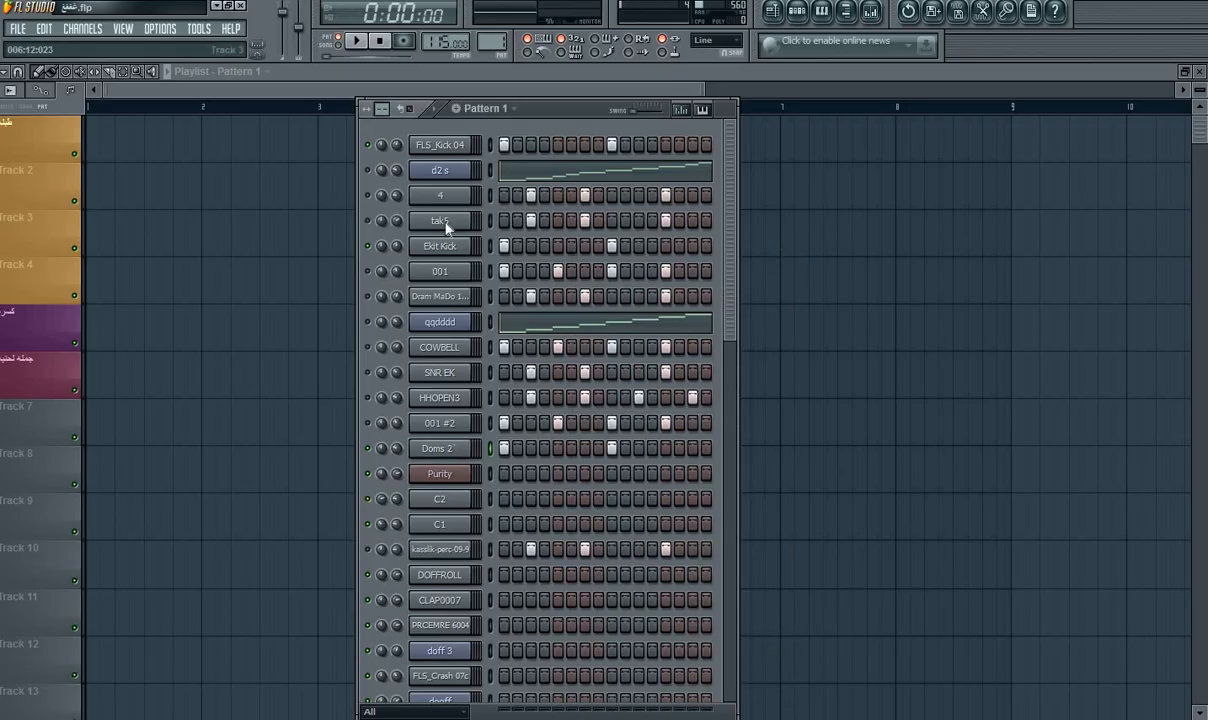
{"action": "left_click", "coordinate": [356, 41]}
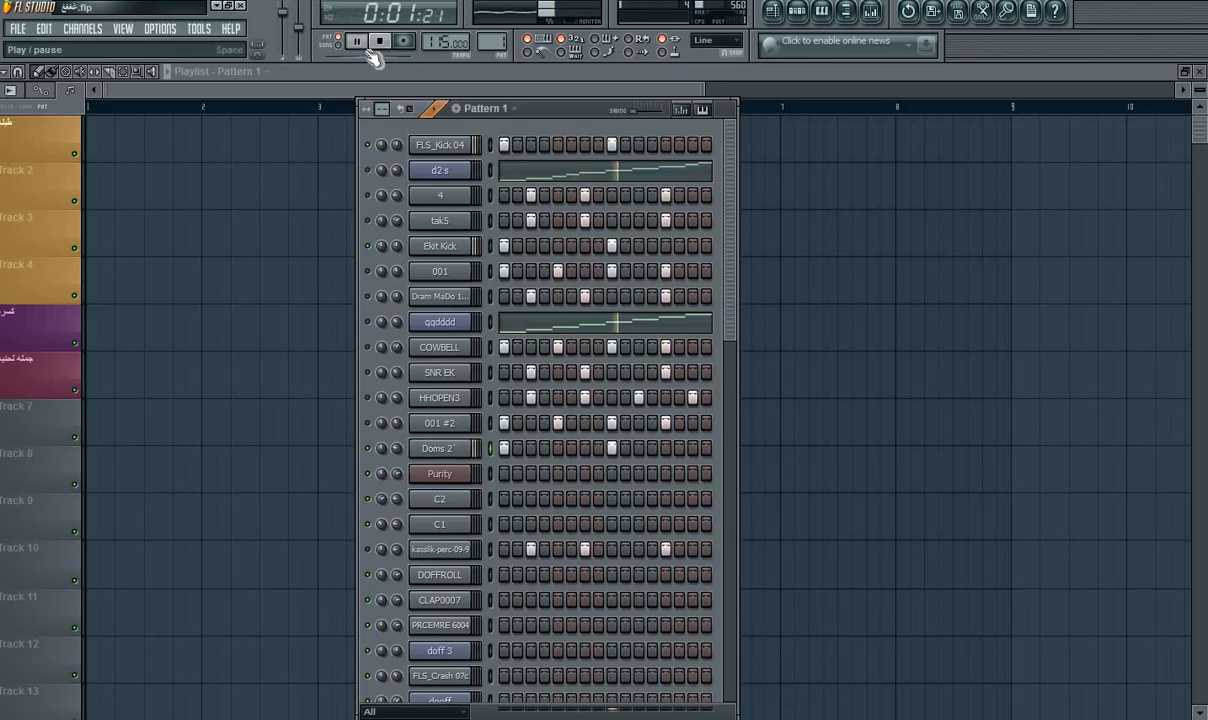
{"action": "left_click", "coordinate": [379, 41]}
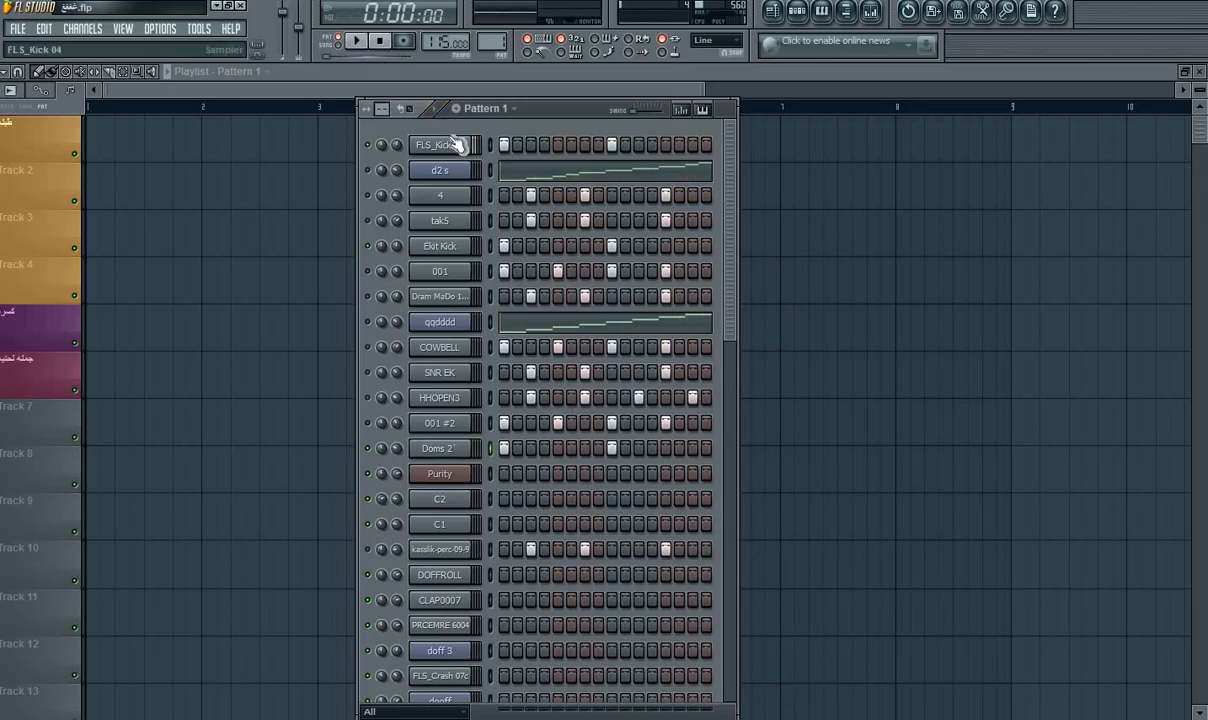
Route the FLS_Kick 04 channel to mixer track 5.
{"action": "left_click", "coordinate": [455, 145]}
{"action": "key", "text": "F9"}
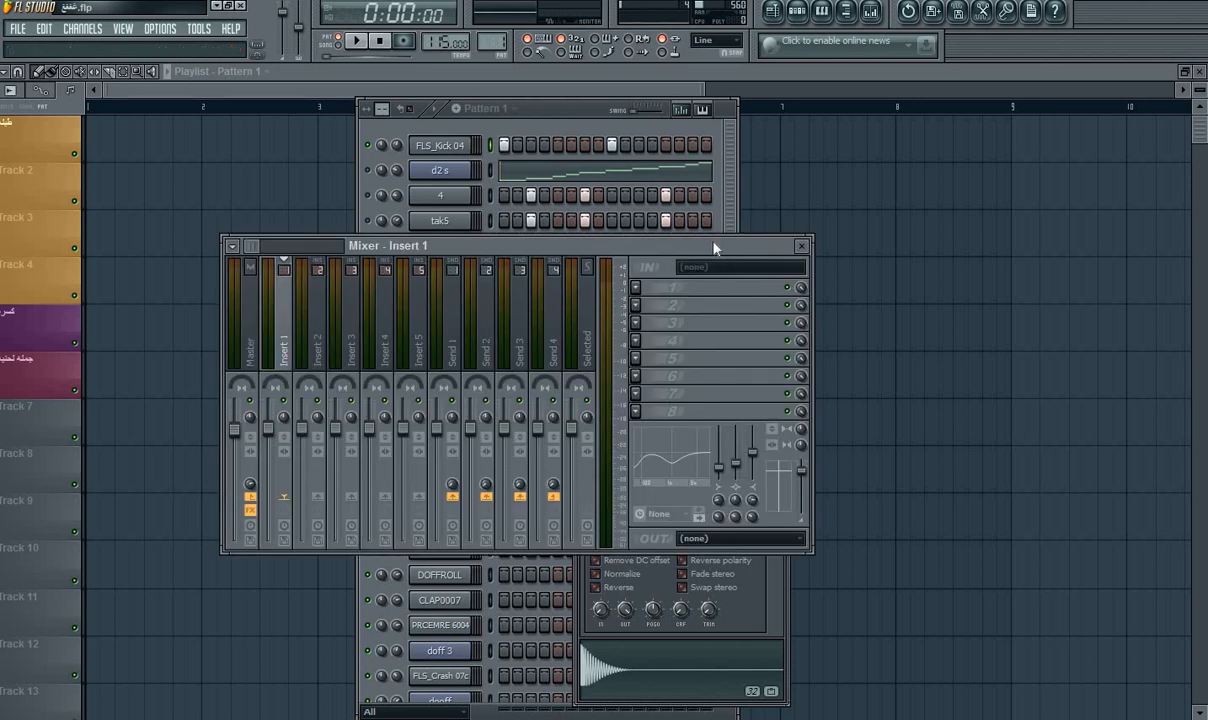
{"action": "left_click_drag", "start_coordinate": [714, 246], "coordinate": [560, 304]}
{"action": "left_click_drag", "start_coordinate": [769, 280], "coordinate": [769, 254]}
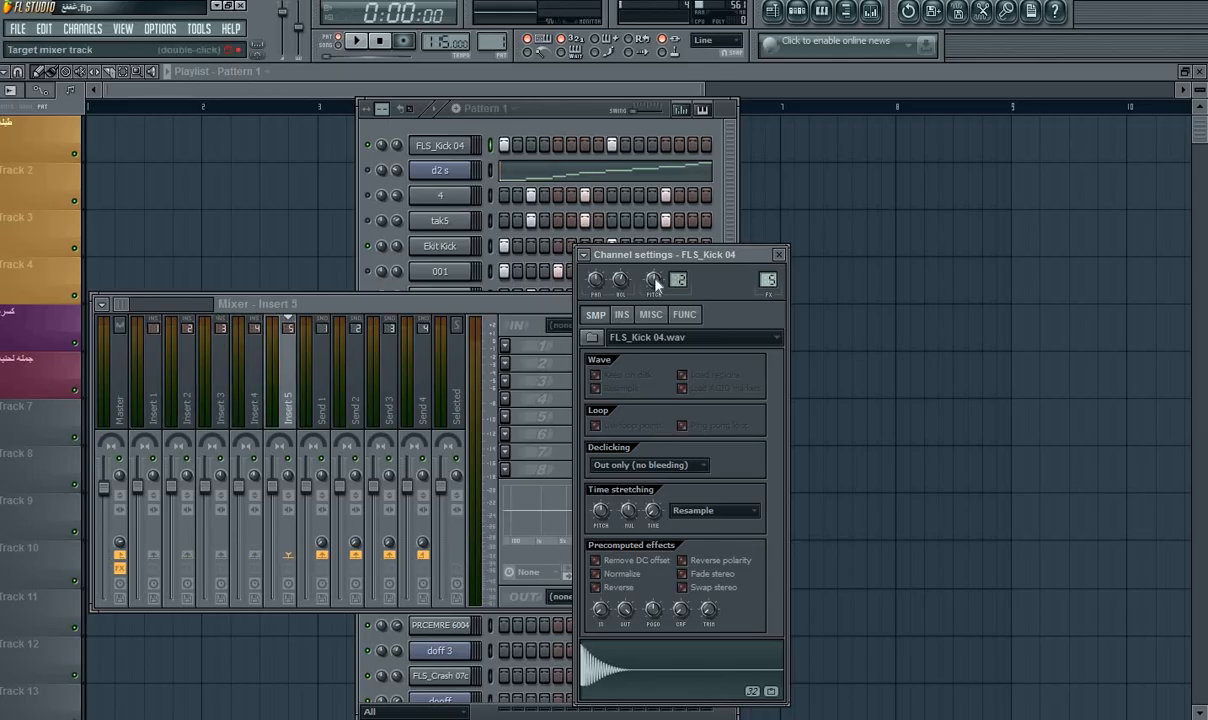
{"action": "left_click_drag", "start_coordinate": [540, 305], "coordinate": [862, 352]}
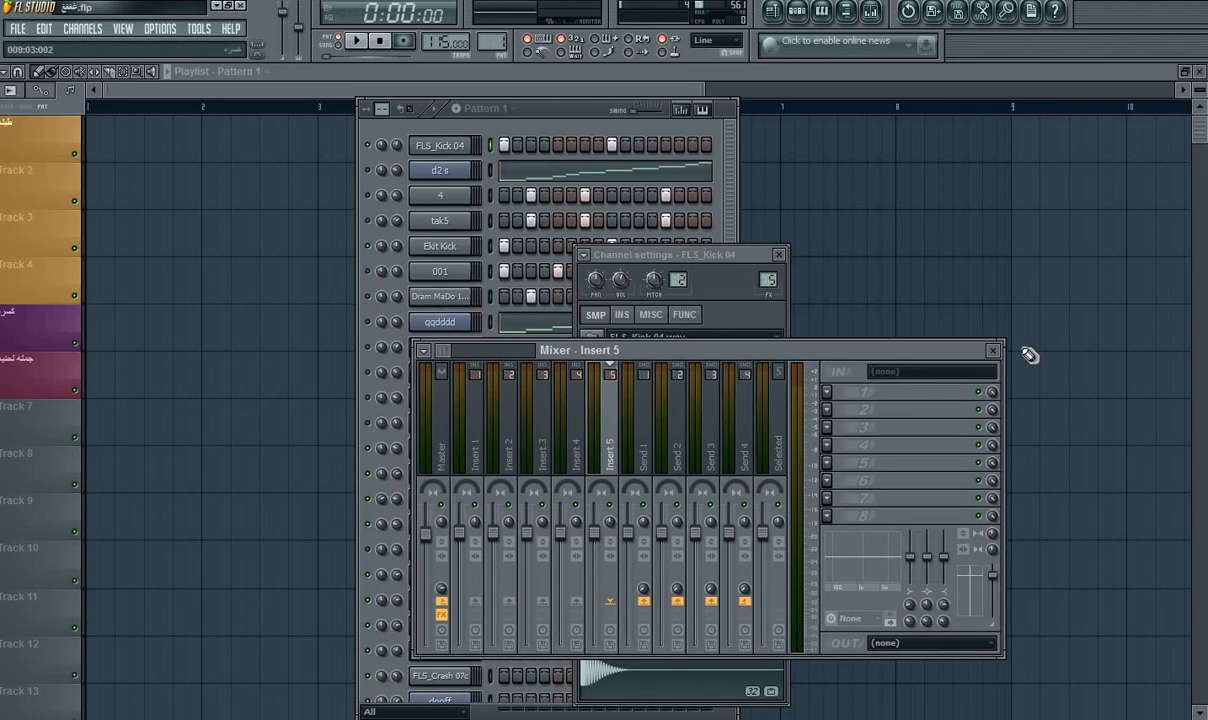
{"action": "left_click", "coordinate": [995, 353]}
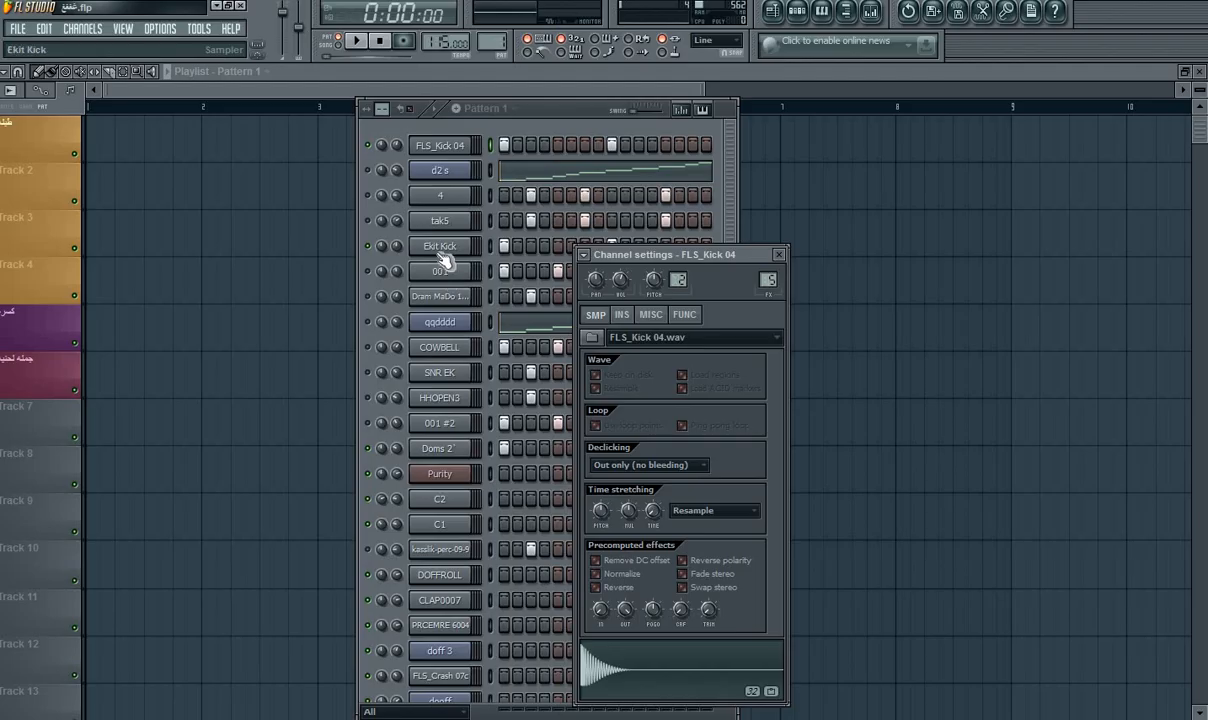
Route the Ekit Kick and Doms 2' channels to mixer track 5, and play the kicks together.
{"action": "left_click", "coordinate": [440, 246]}
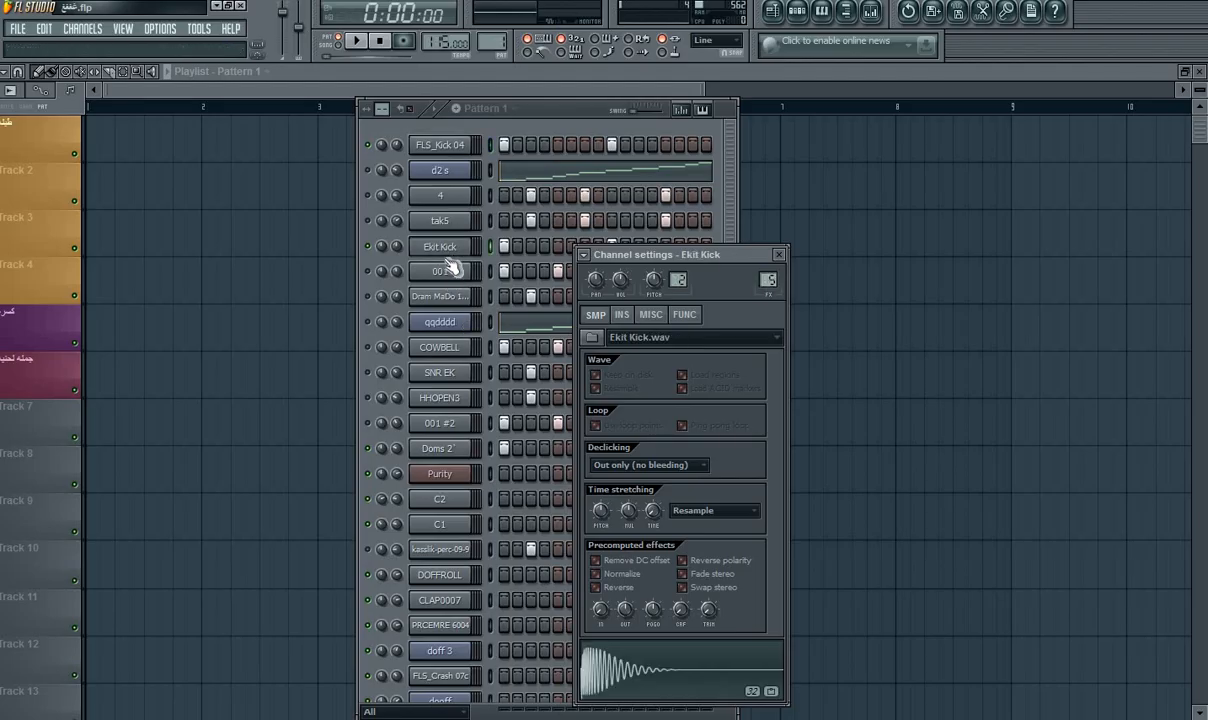
{"action": "left_click", "coordinate": [456, 455]}
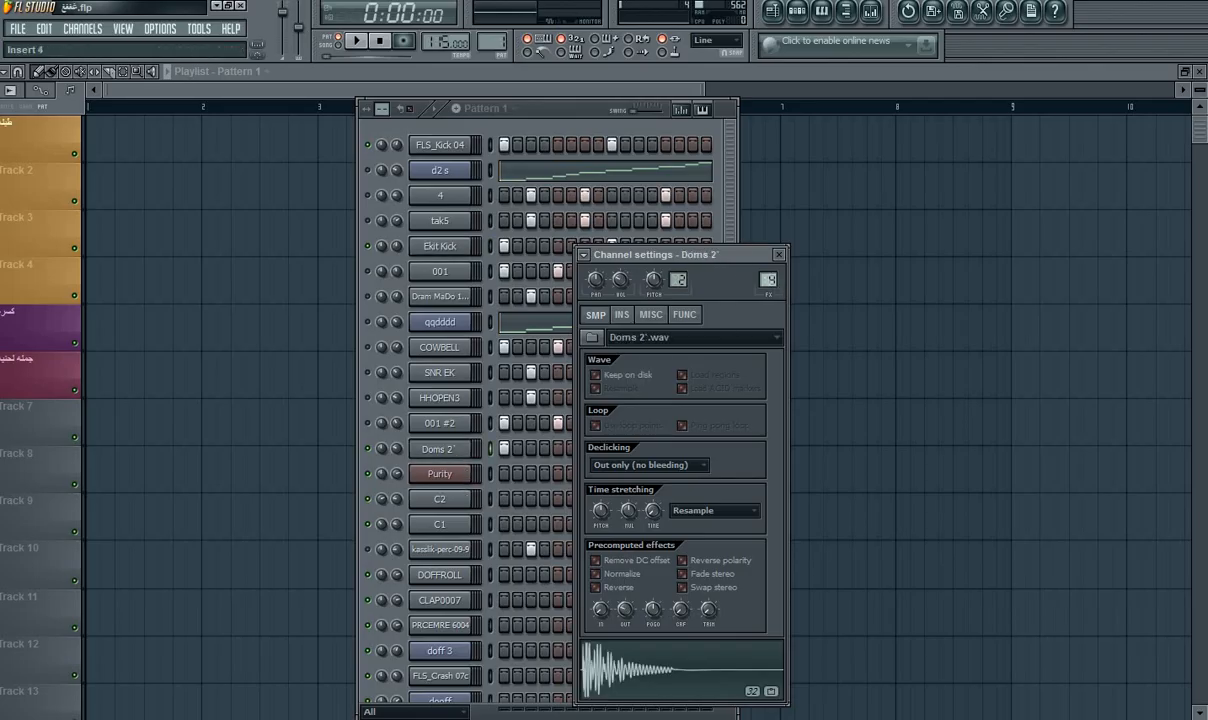
{"action": "key", "text": "space"}
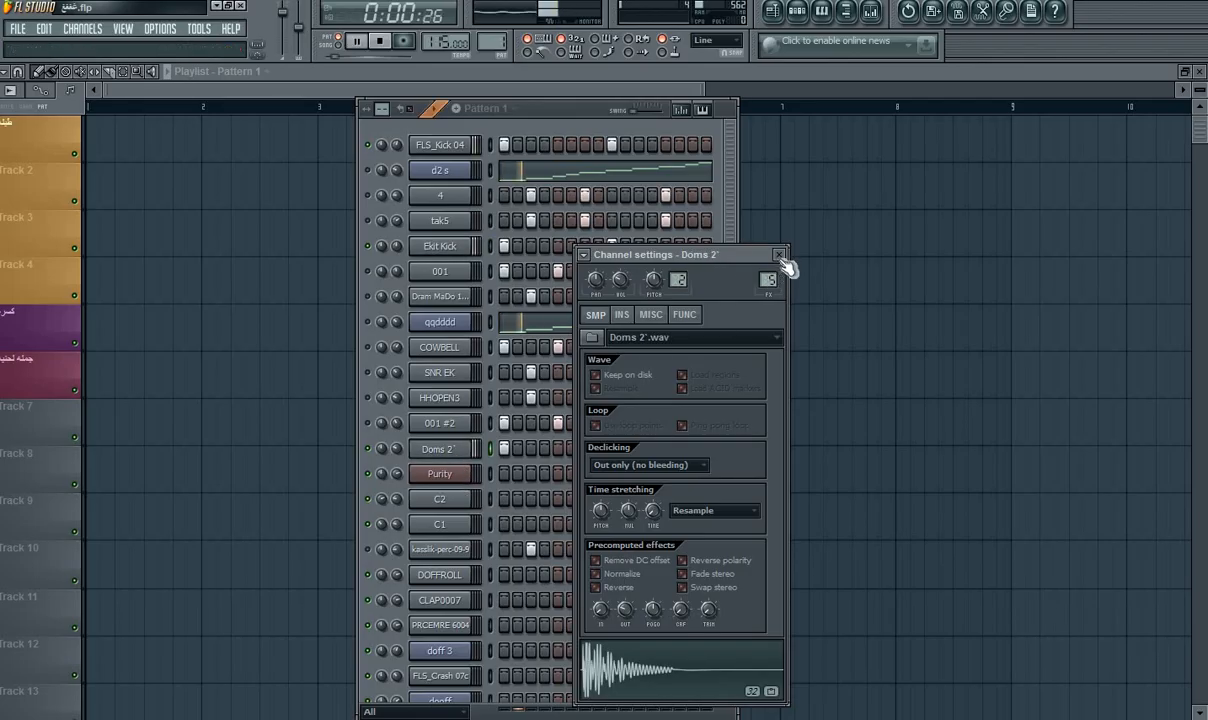
{"action": "left_click", "coordinate": [779, 254]}
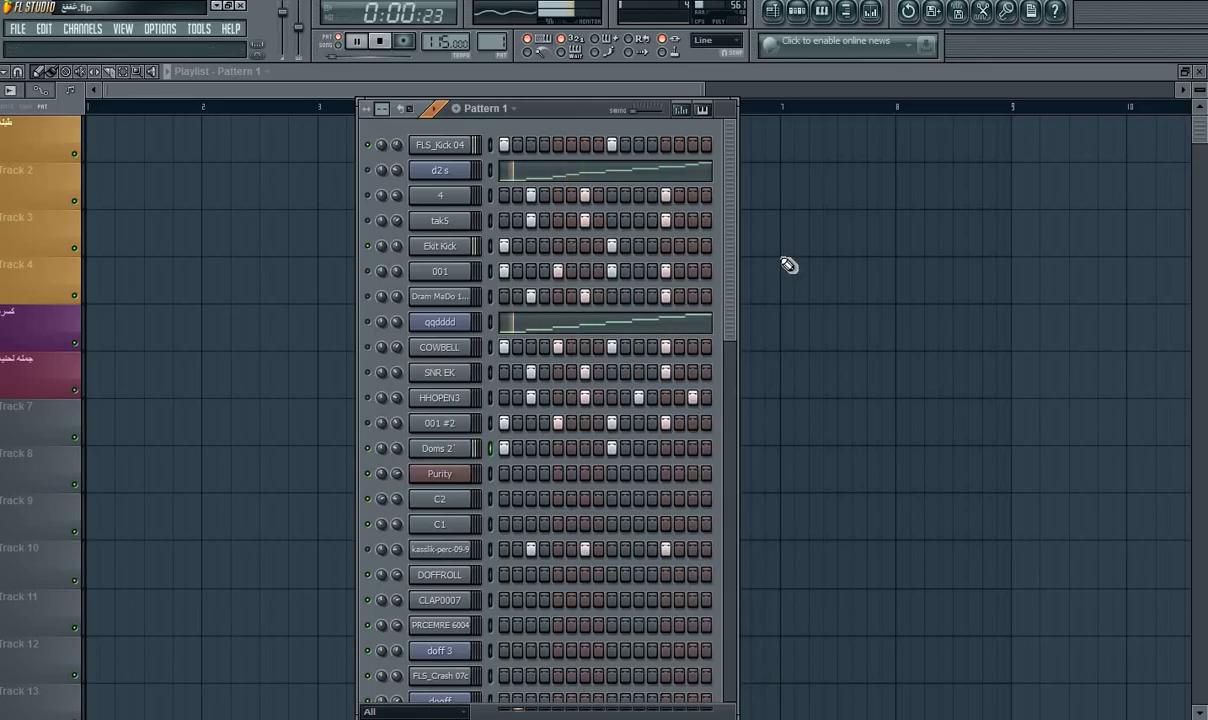
{"action": "key", "text": "space"}
Rename mixer track Insert 5 as "kik" and give it a pinkish-purple color.
{"action": "left_click", "coordinate": [872, 14]}
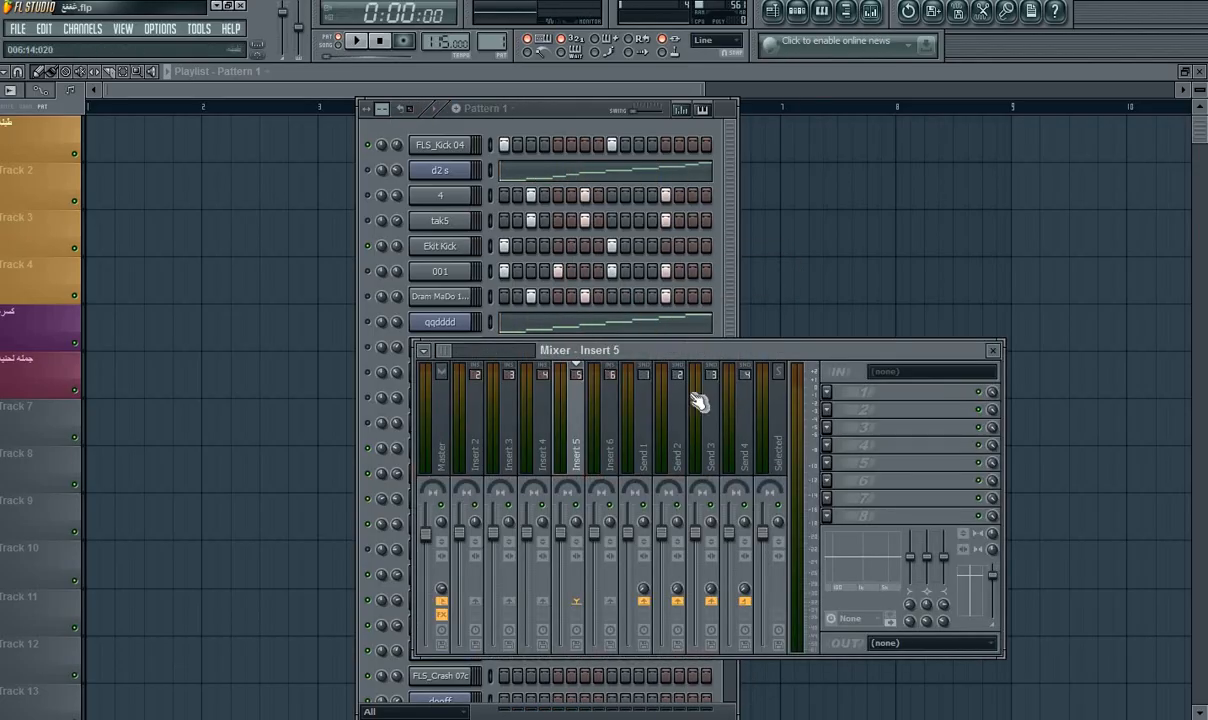
{"action": "left_click_drag", "start_coordinate": [714, 355], "coordinate": [506, 331]}
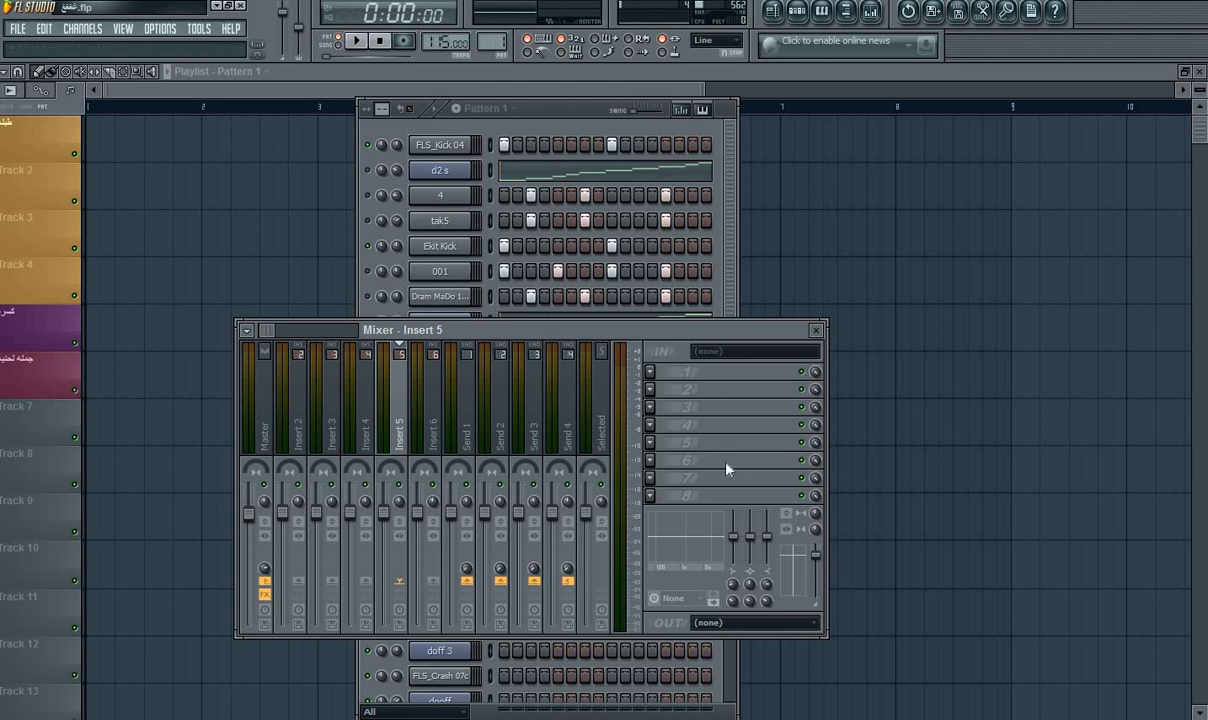
{"action": "left_click_drag", "start_coordinate": [656, 336], "coordinate": [688, 325]}
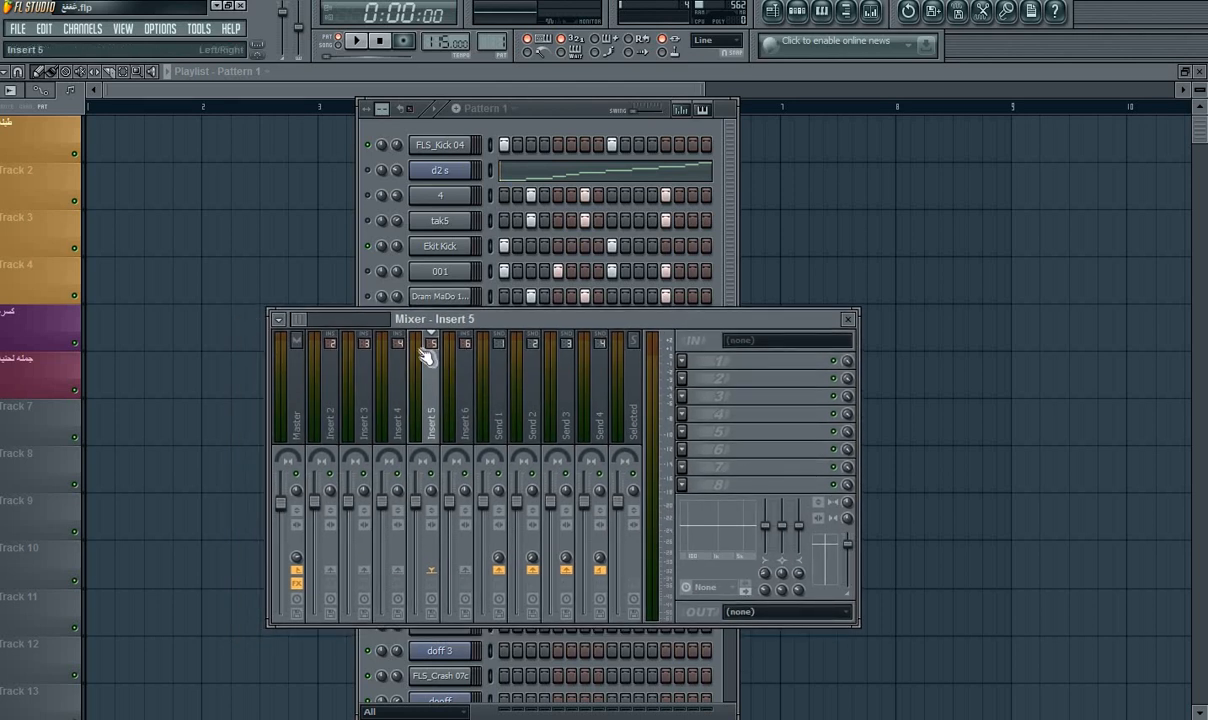
{"action": "right_click", "coordinate": [430, 398]}
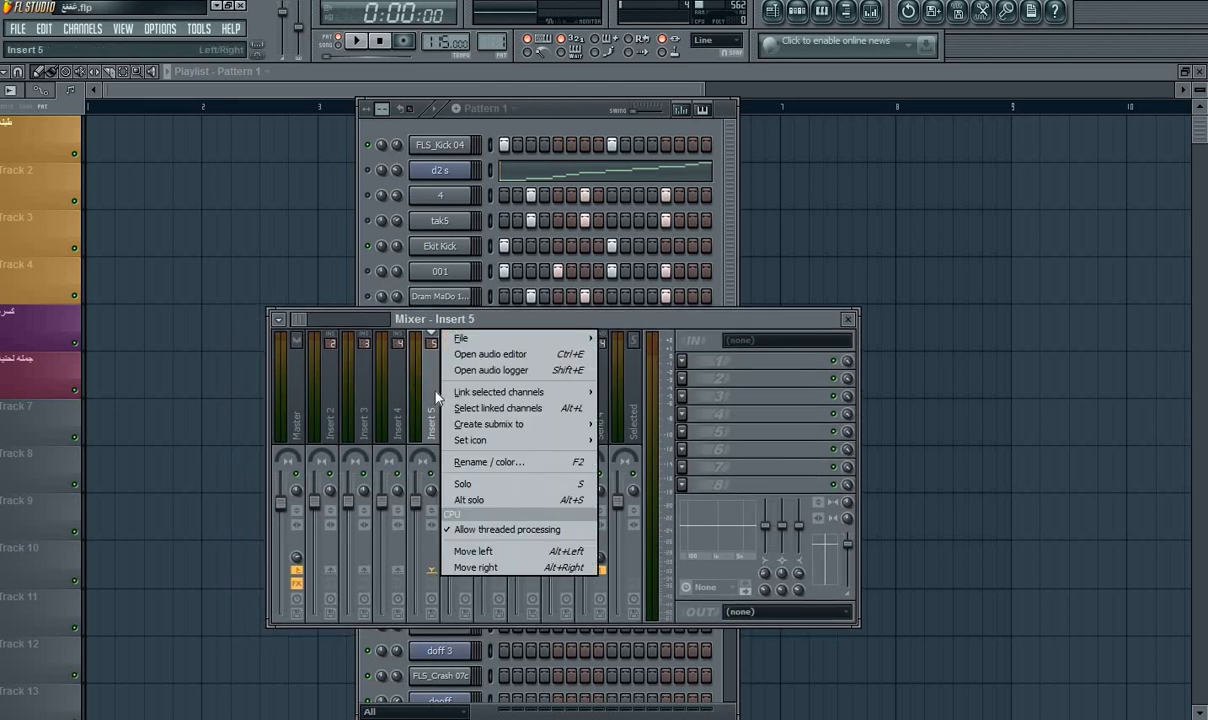
{"action": "left_click", "coordinate": [530, 461]}
{"action": "left_click", "coordinate": [657, 381]}
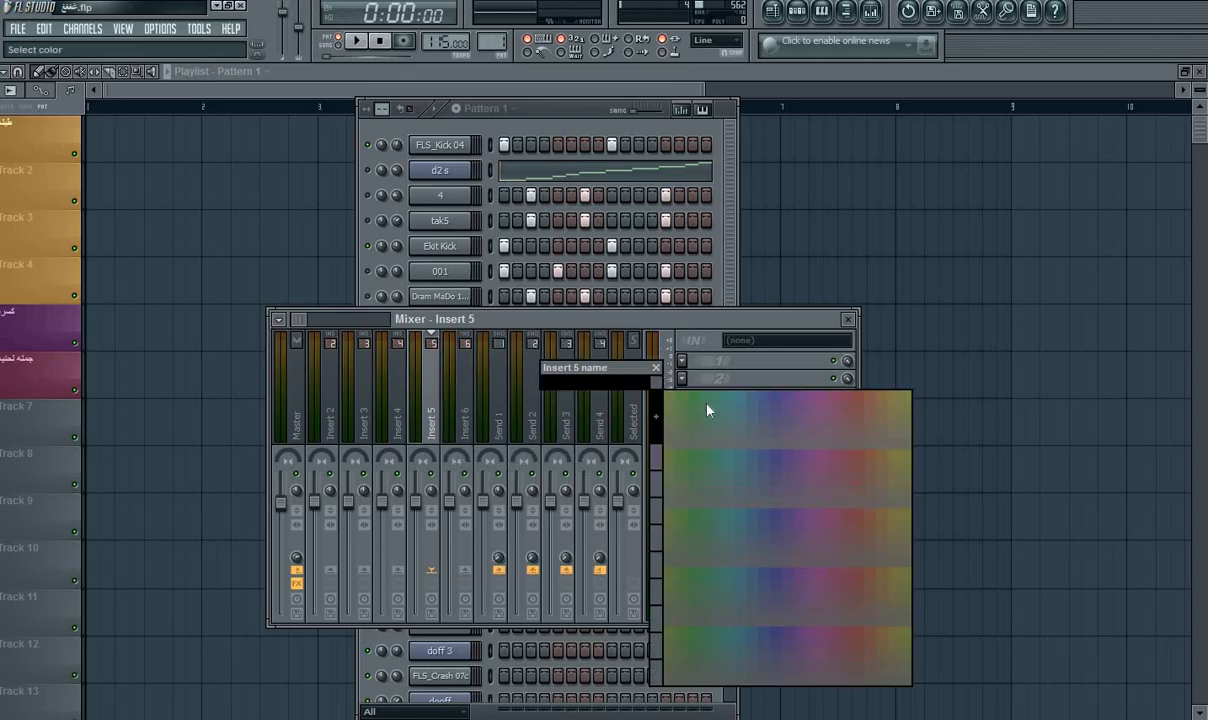
{"action": "left_click", "coordinate": [815, 403]}
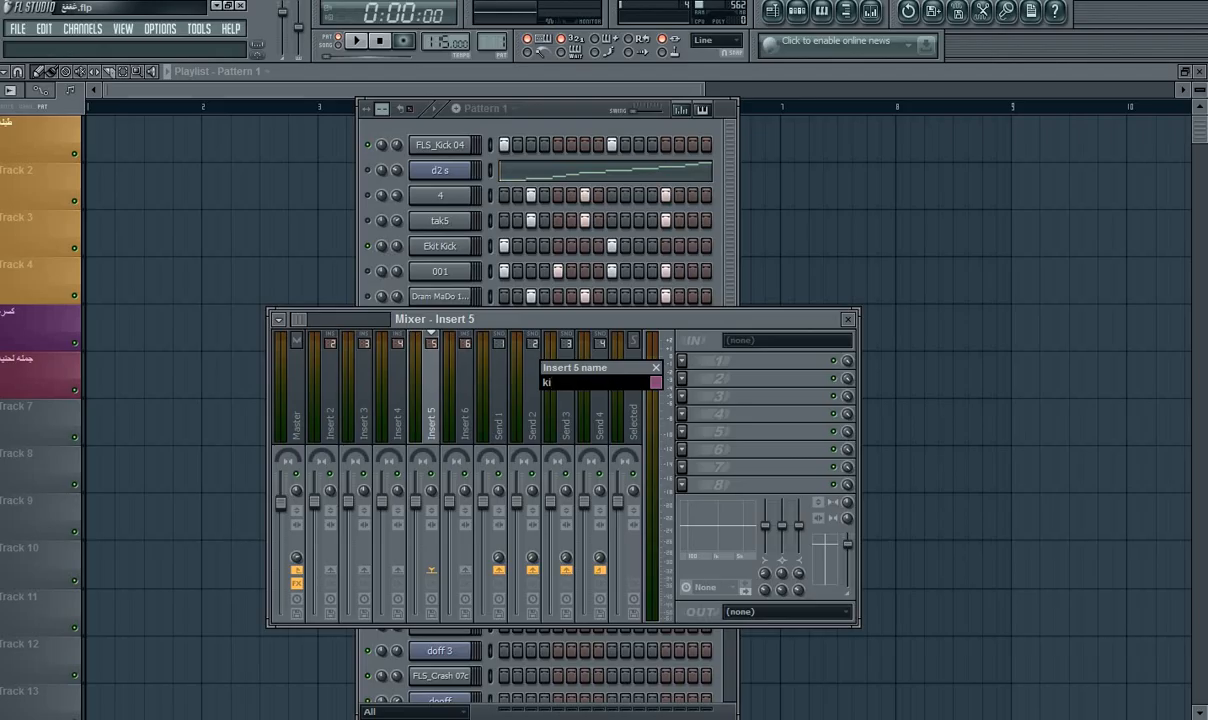
{"action": "type", "text": "kik"}
{"action": "key", "text": "Return"}
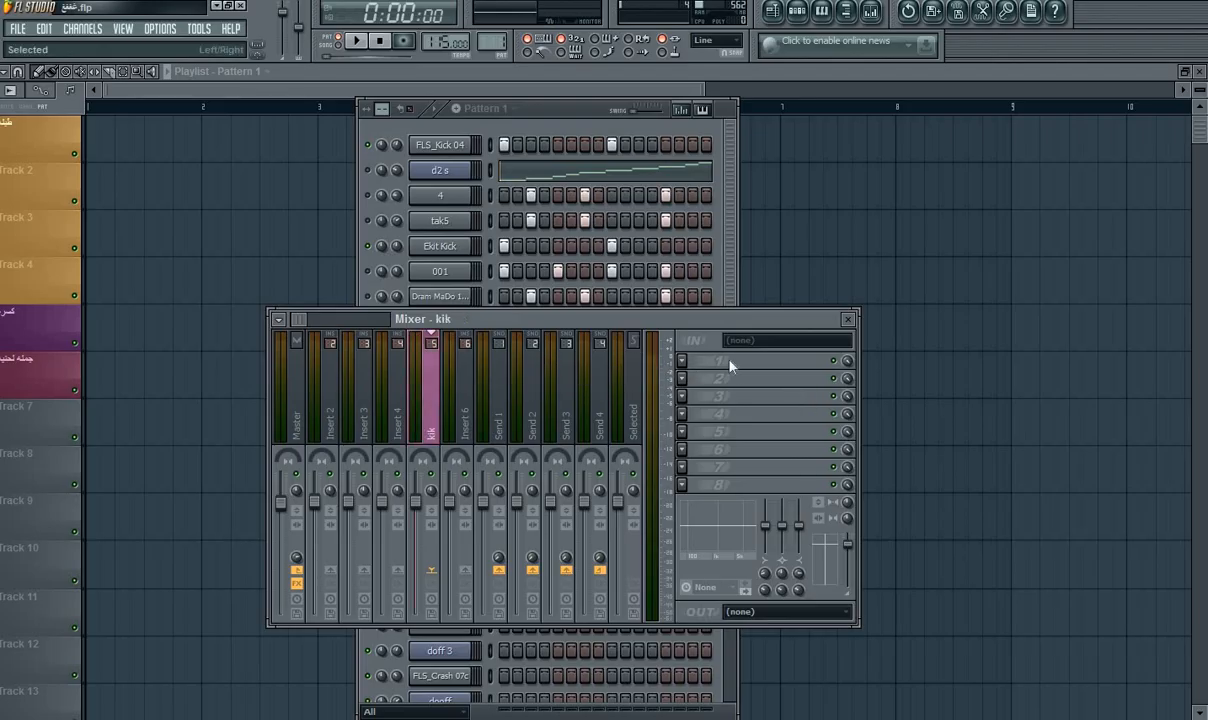
Add Fruity Parametric EQ 2 to the first effect slot of the kik track and start playing the kicks.
{"action": "left_click_drag", "start_coordinate": [792, 318], "coordinate": [774, 330]}
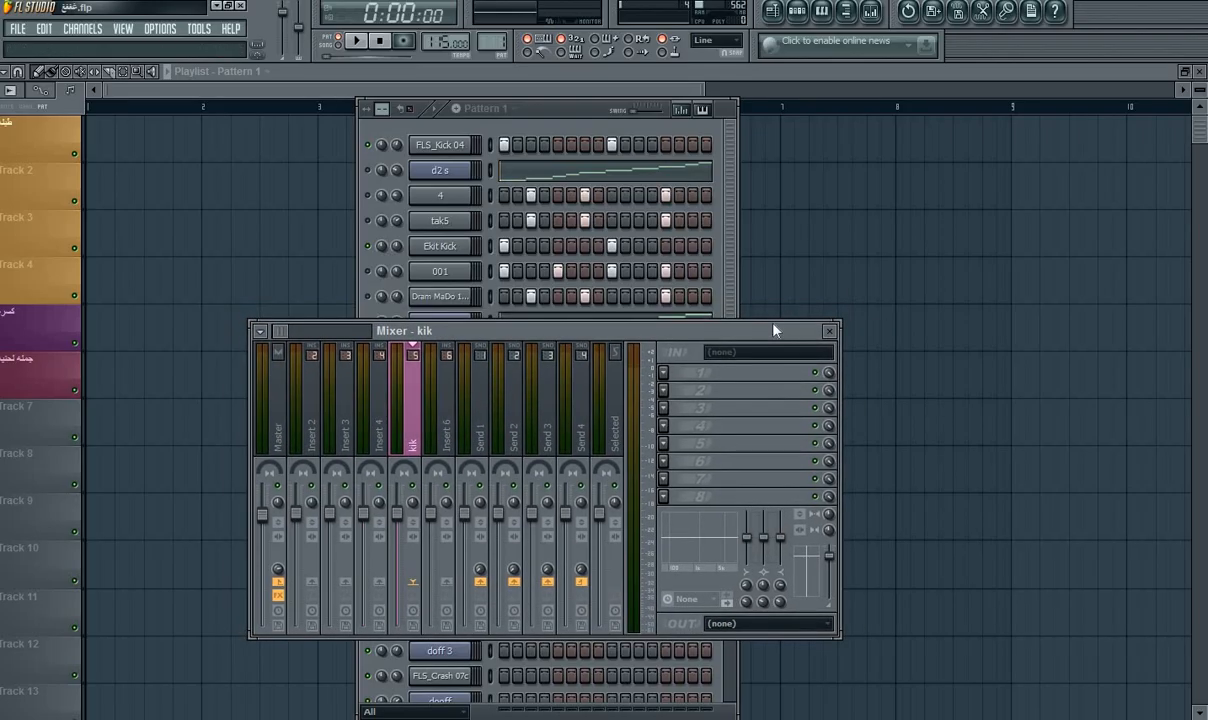
{"action": "left_click", "coordinate": [673, 372]}
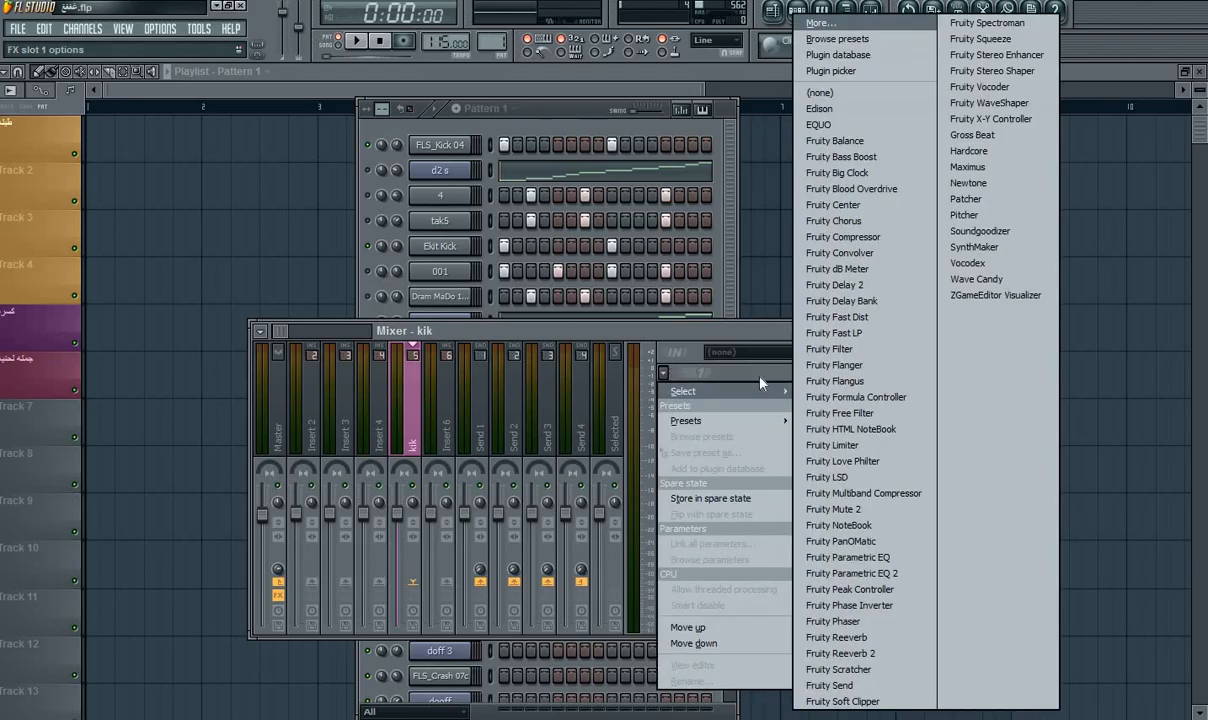
{"action": "left_click", "coordinate": [889, 573]}
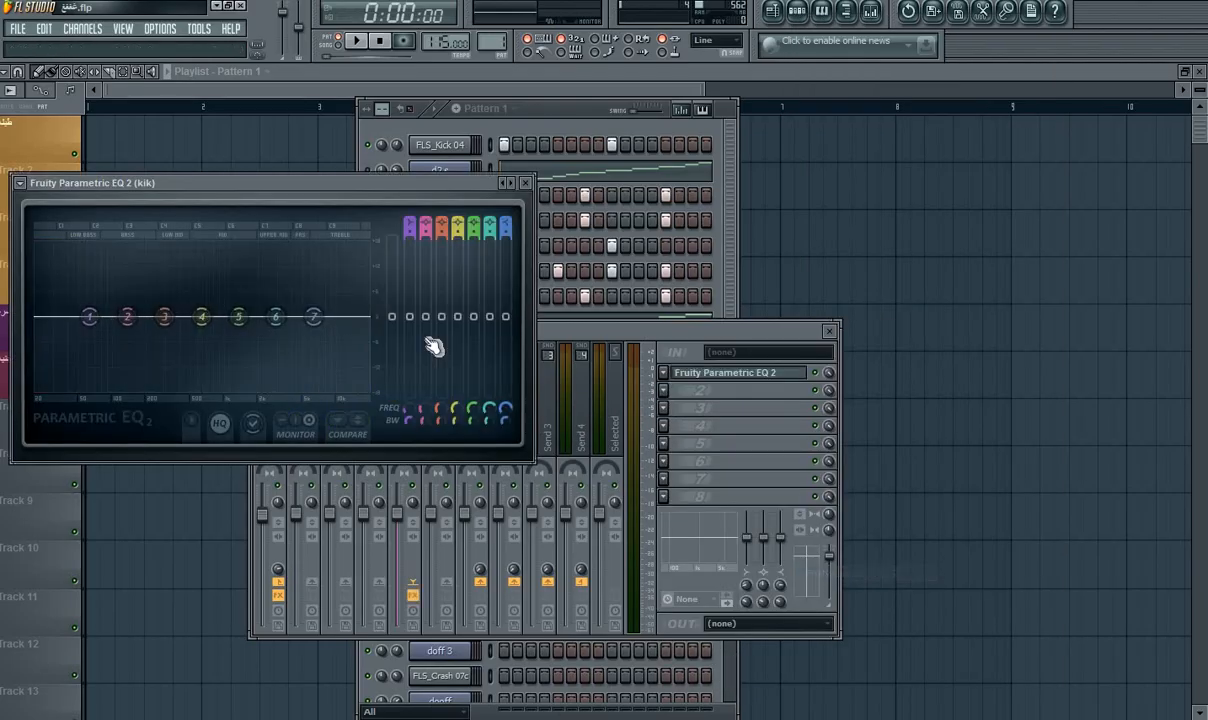
{"action": "left_click_drag", "start_coordinate": [415, 181], "coordinate": [892, 298]}
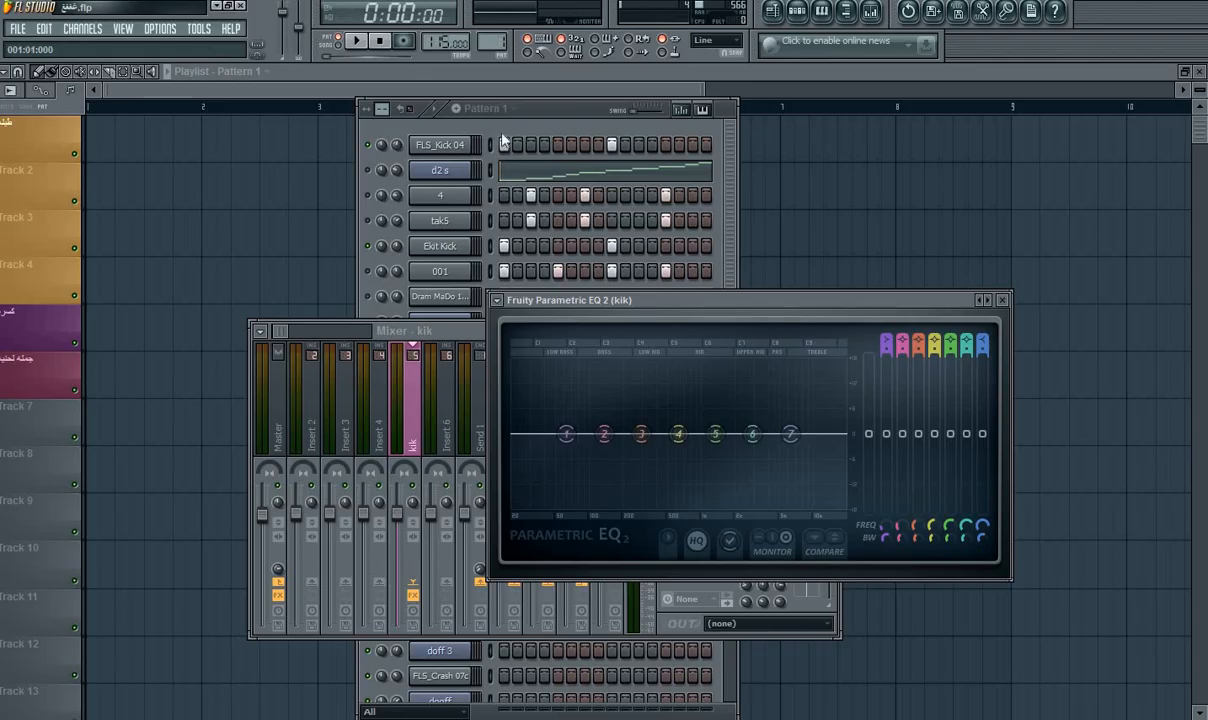
{"action": "left_click", "coordinate": [551, 112]}
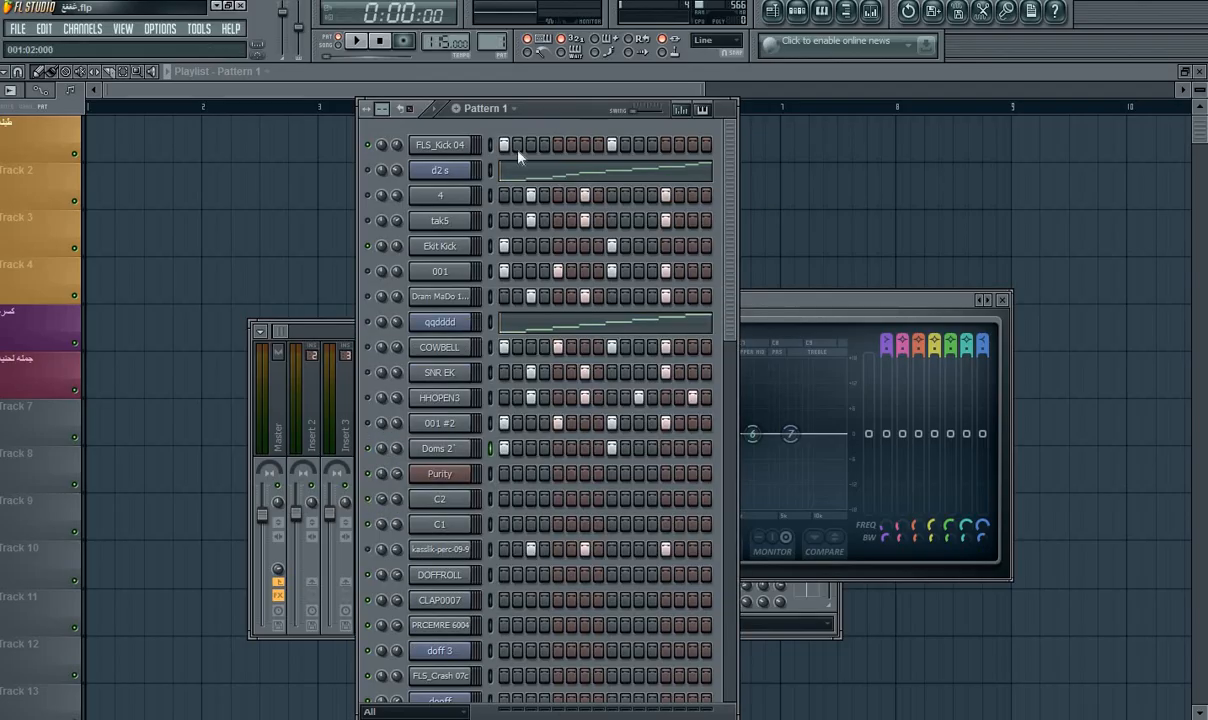
{"action": "key", "text": "space"}
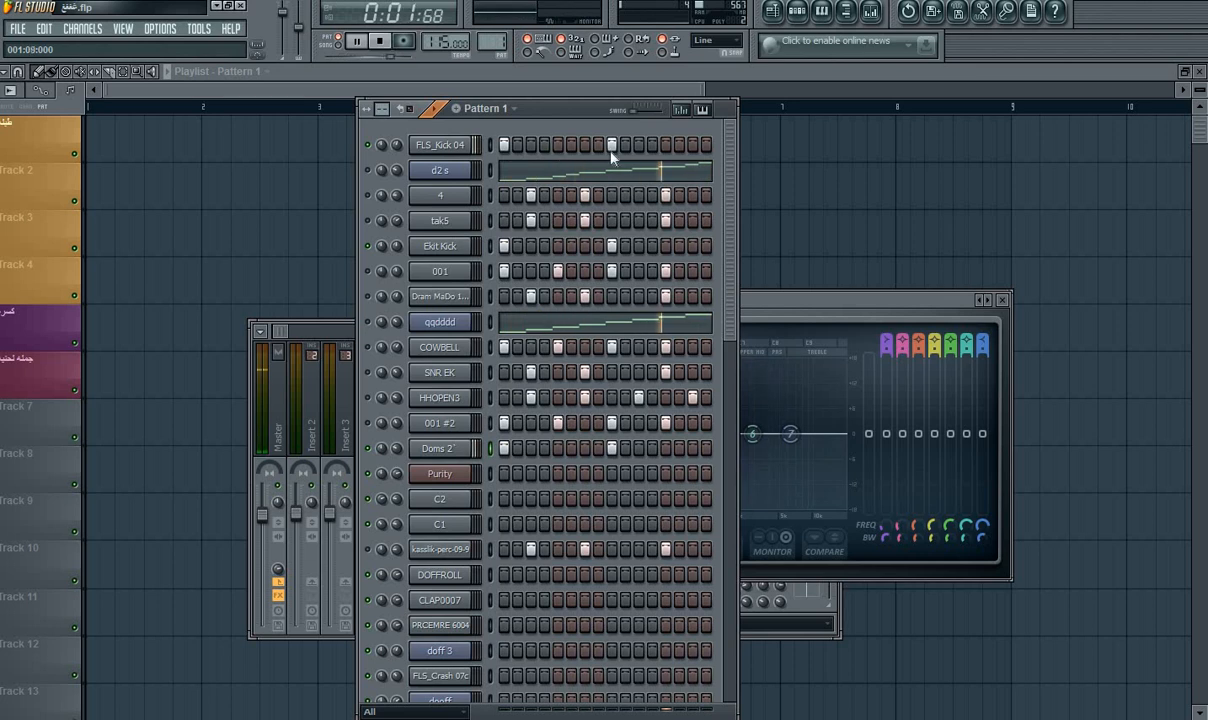
Cut EQ band 7 to about -6.2 dB and band 6 to about -3.5 dB while the kicks play.
{"action": "mouse_move", "coordinate": [982, 433]}
{"action": "left_mouse_down"}
{"action": "mouse_move", "coordinate": [982, 451]}
{"action": "mouse_move", "coordinate": [966, 438]}
{"action": "mouse_move", "coordinate": [966, 489]}
{"action": "mouse_move", "coordinate": [982, 455]}
{"action": "mouse_move", "coordinate": [982, 496]}
{"action": "mouse_move", "coordinate": [966, 449]}
{"action": "left_mouse_up"}
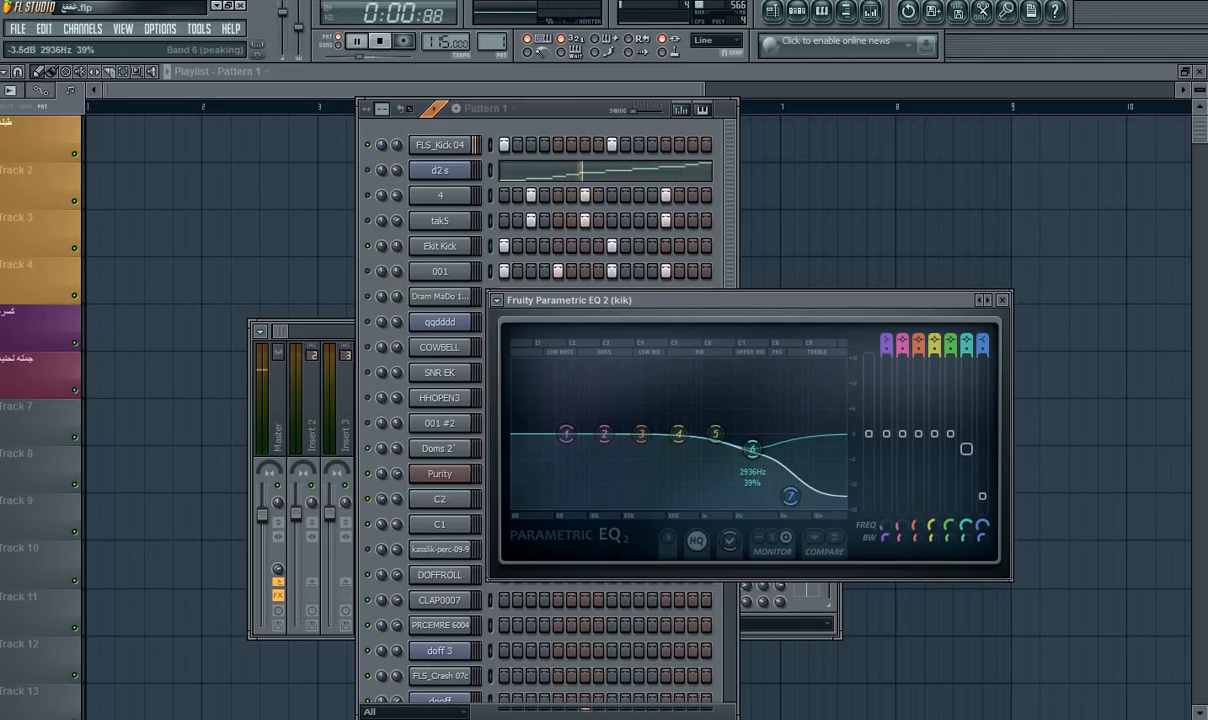
{"action": "left_click_drag", "start_coordinate": [982, 496], "coordinate": [966, 433]}
{"action": "left_click_drag", "start_coordinate": [983, 391], "coordinate": [982, 413]}
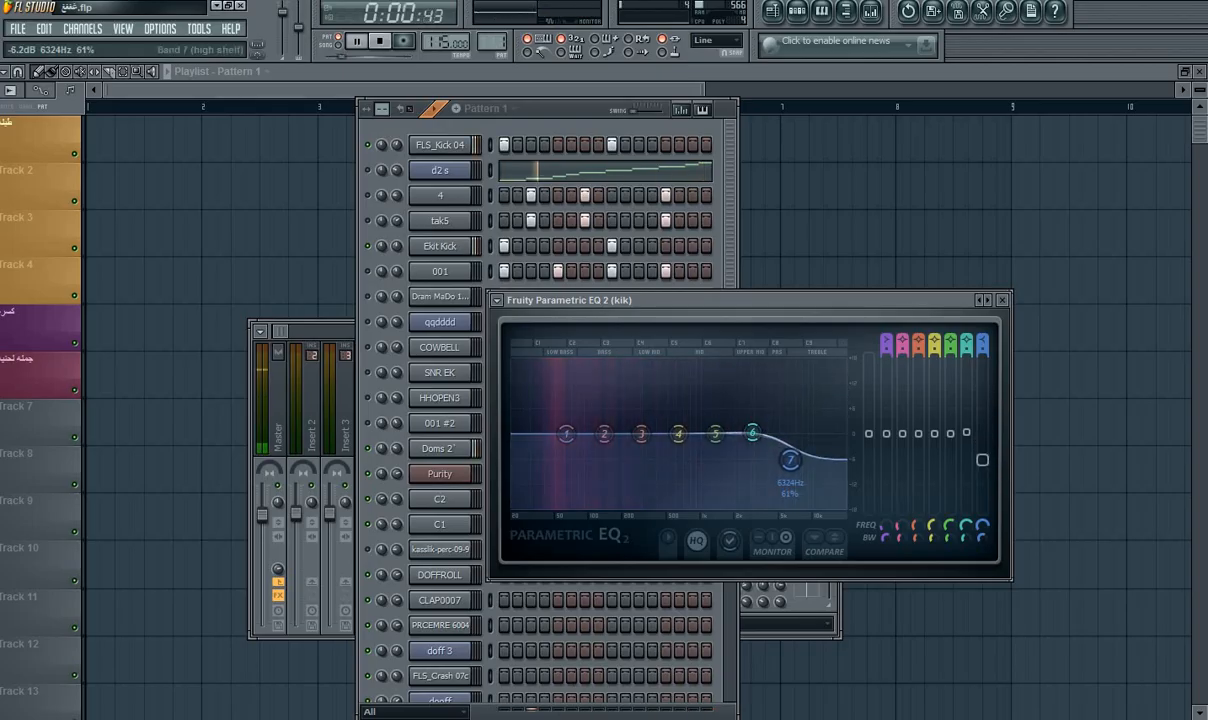
{"action": "left_click_drag", "start_coordinate": [982, 464], "coordinate": [966, 448]}
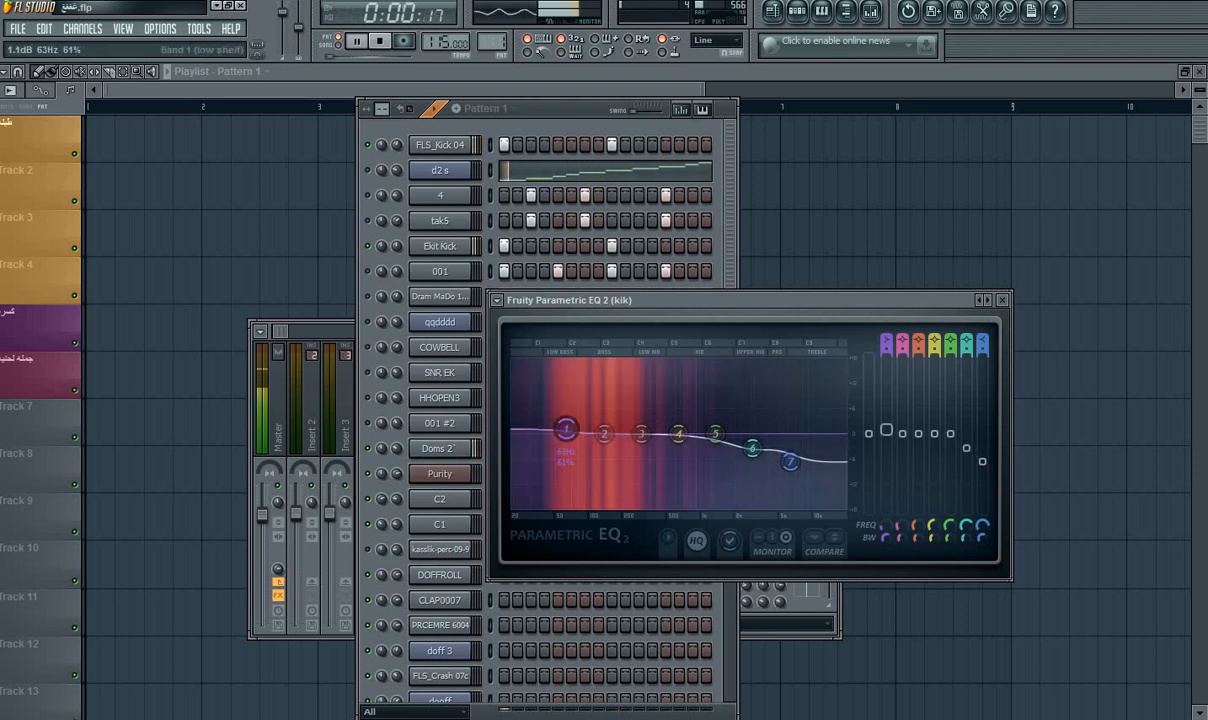
Boost EQ band 1 to about 2.6 dB and band 2 to about 1.4 dB, trying a strong band 1 boost first.
{"action": "left_click_drag", "start_coordinate": [902, 434], "coordinate": [902, 432]}
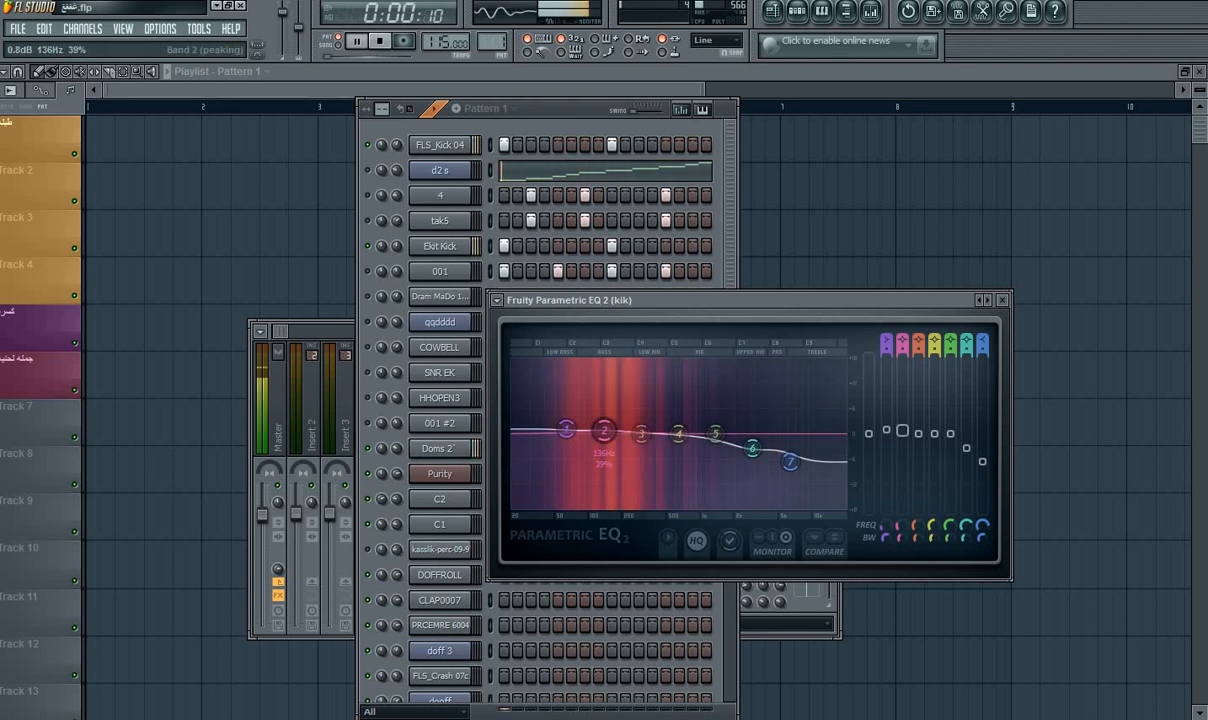
{"action": "left_click", "coordinate": [918, 433]}
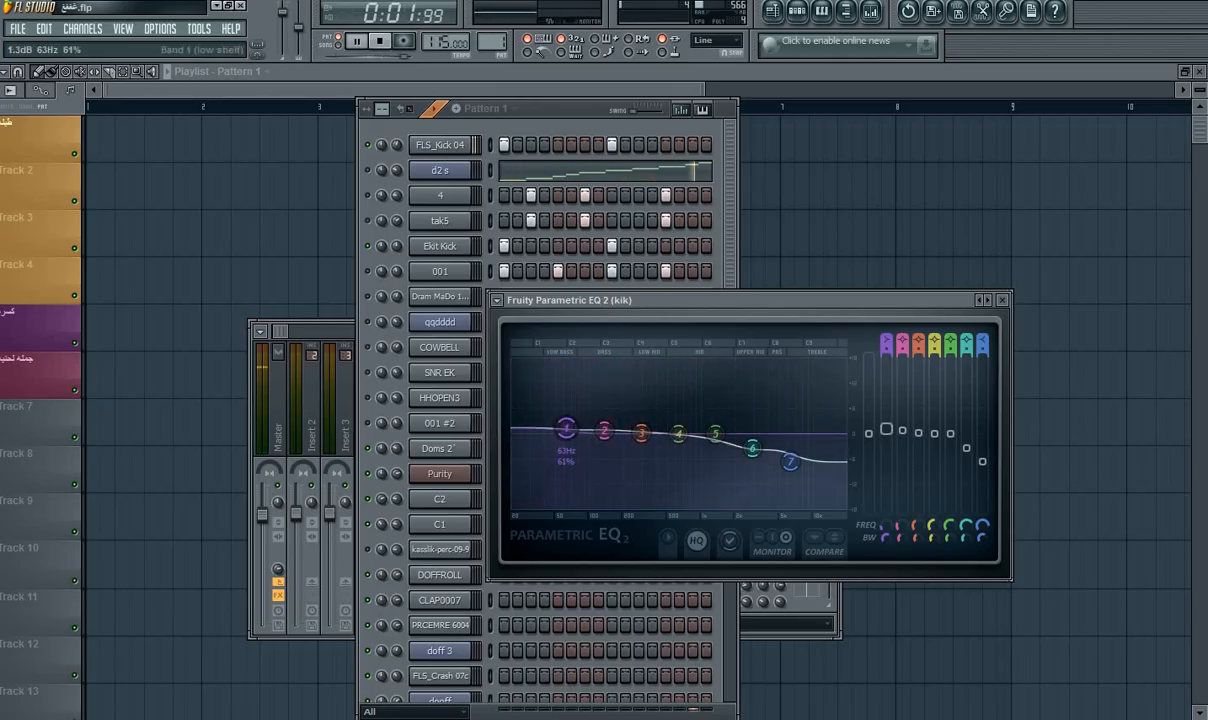
{"action": "left_click_drag", "start_coordinate": [886, 430], "coordinate": [886, 387]}
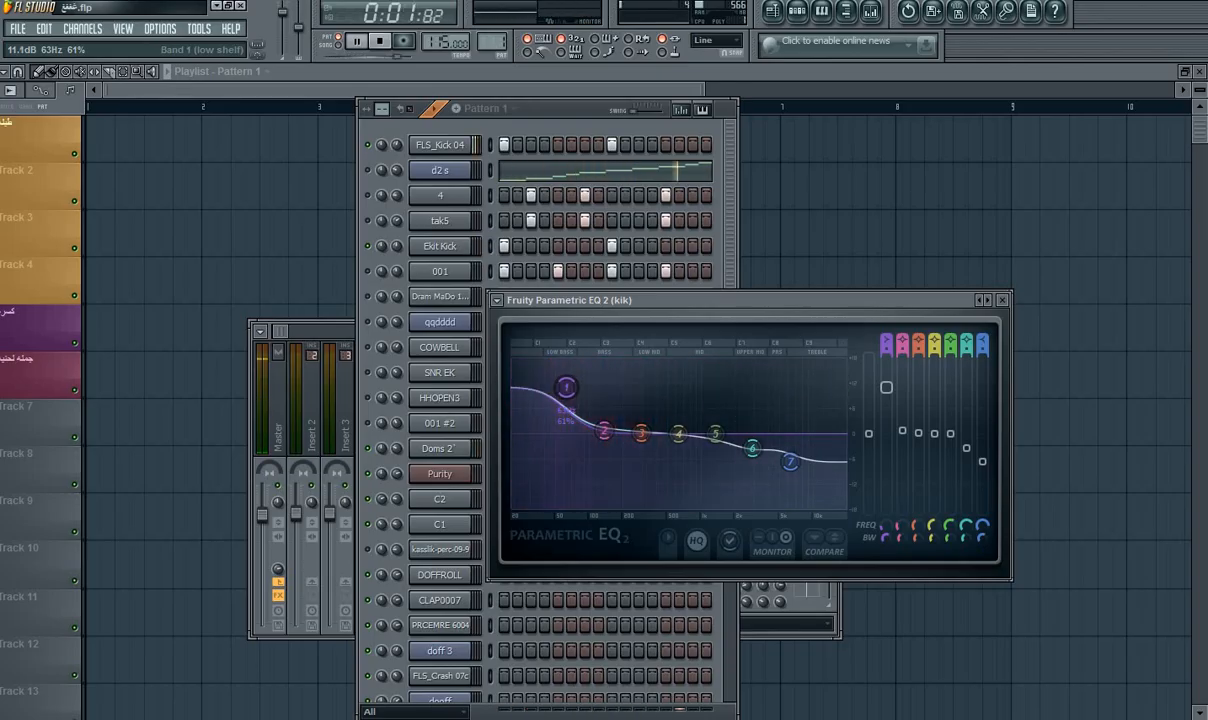
{"action": "left_click_drag", "start_coordinate": [886, 388], "coordinate": [886, 422]}
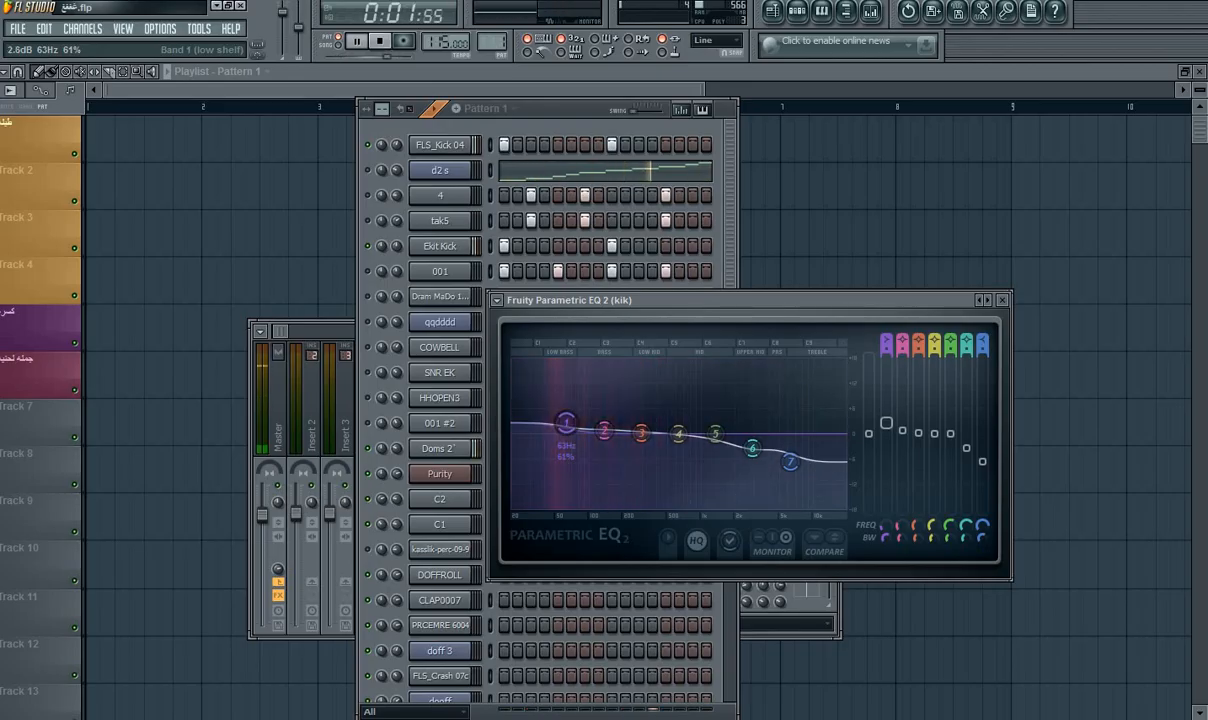
{"action": "left_click_drag", "start_coordinate": [902, 432], "coordinate": [902, 428]}
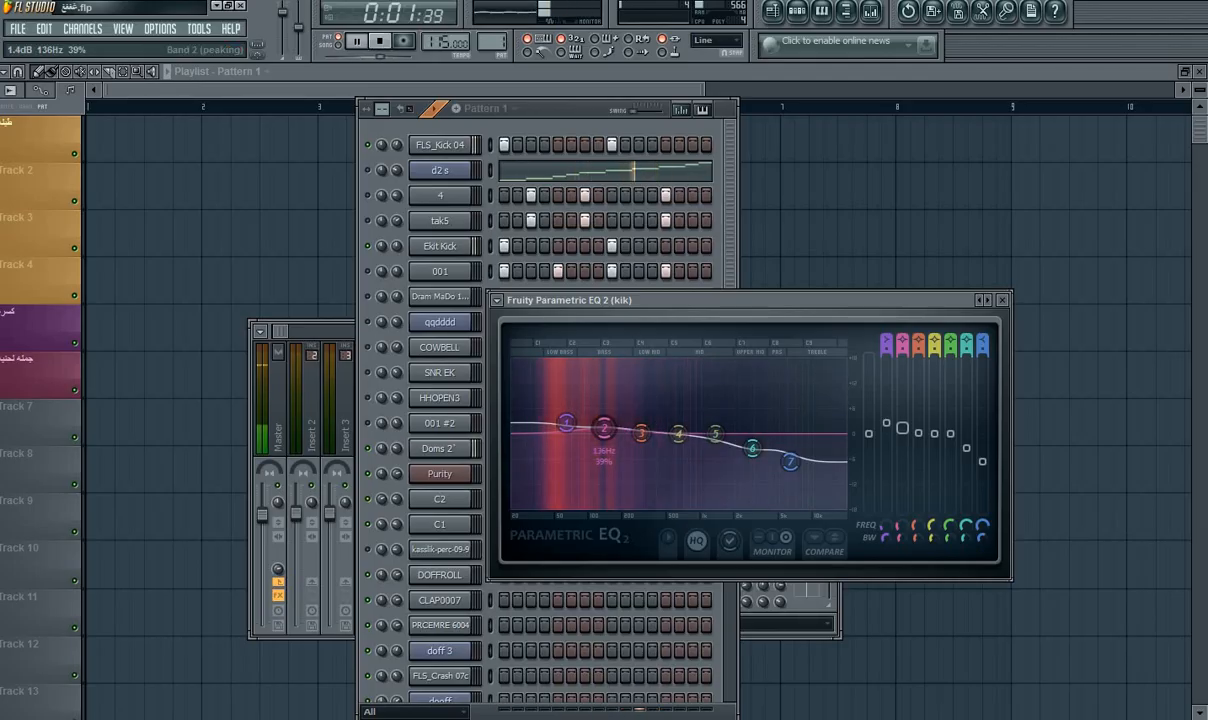
Cut EQ band 4 to about -1.3 dB and slightly lower band 5 to smooth the midrange slope.
{"action": "left_click", "coordinate": [918, 432]}
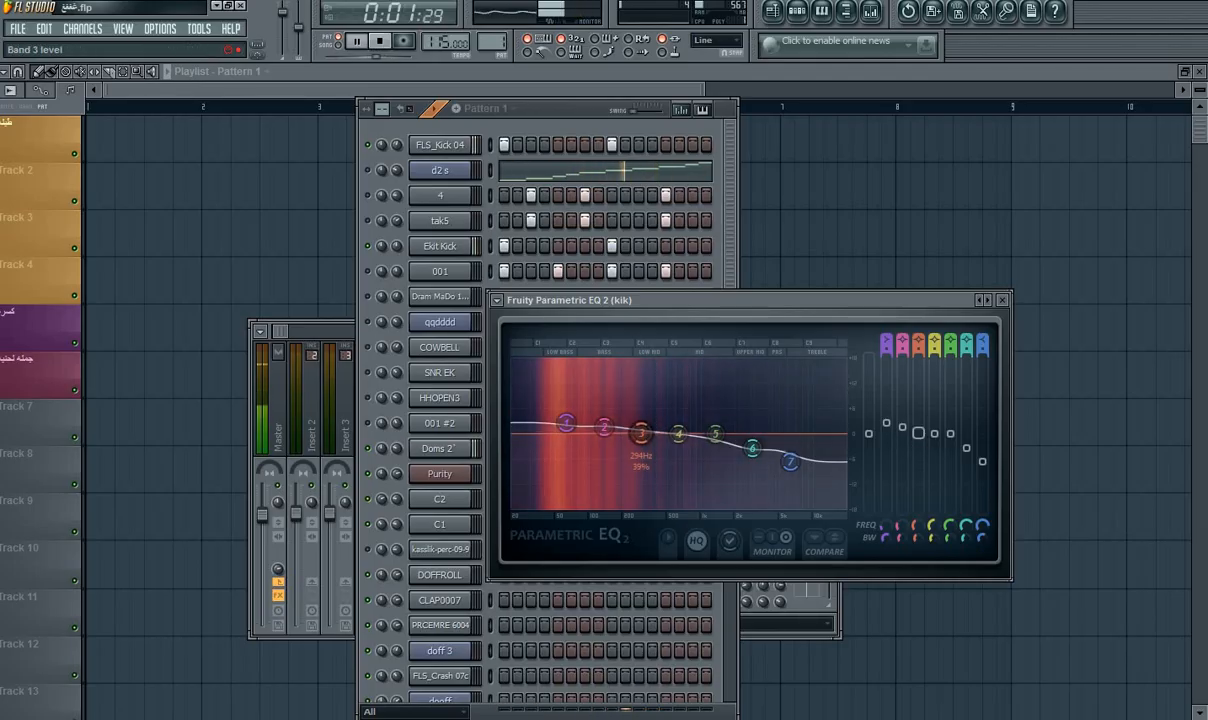
{"action": "left_click_drag", "start_coordinate": [935, 434], "coordinate": [950, 438]}
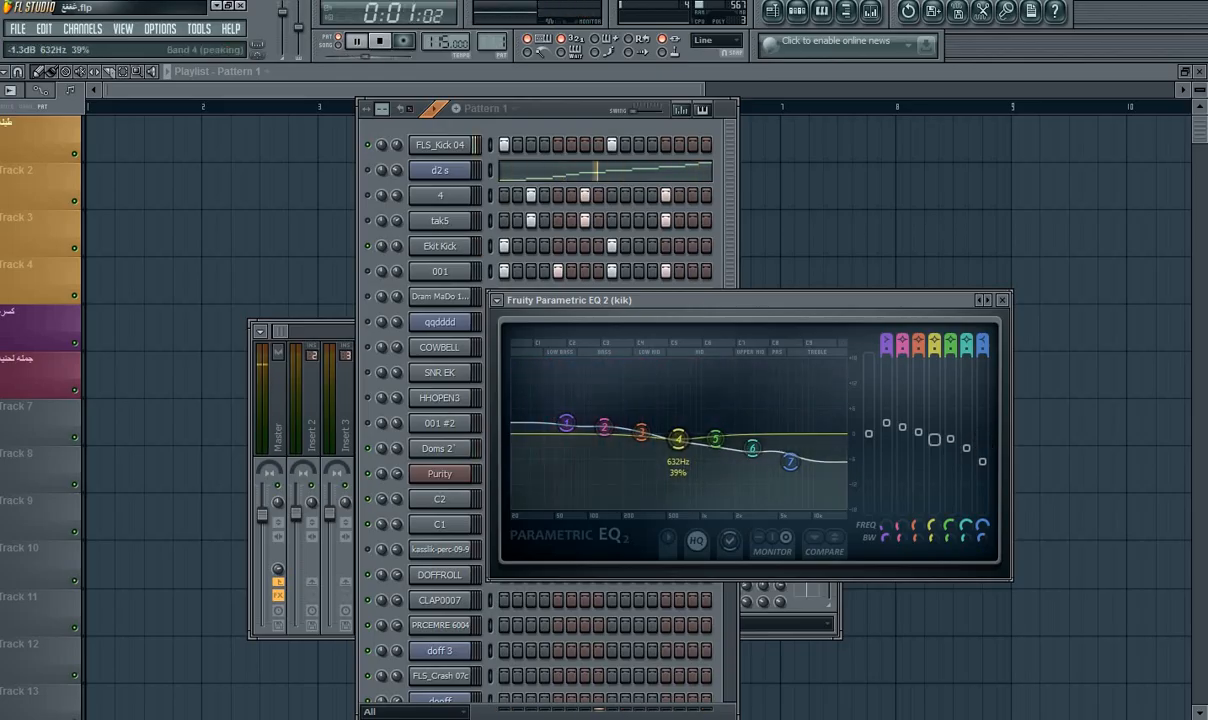
{"action": "mouse_move", "coordinate": [950, 439]}
{"action": "left_mouse_down"}
{"action": "mouse_move", "coordinate": [982, 450]}
{"action": "mouse_move", "coordinate": [982, 436]}
{"action": "mouse_move", "coordinate": [988, 467]}
{"action": "mouse_move", "coordinate": [966, 447]}
{"action": "left_mouse_up"}
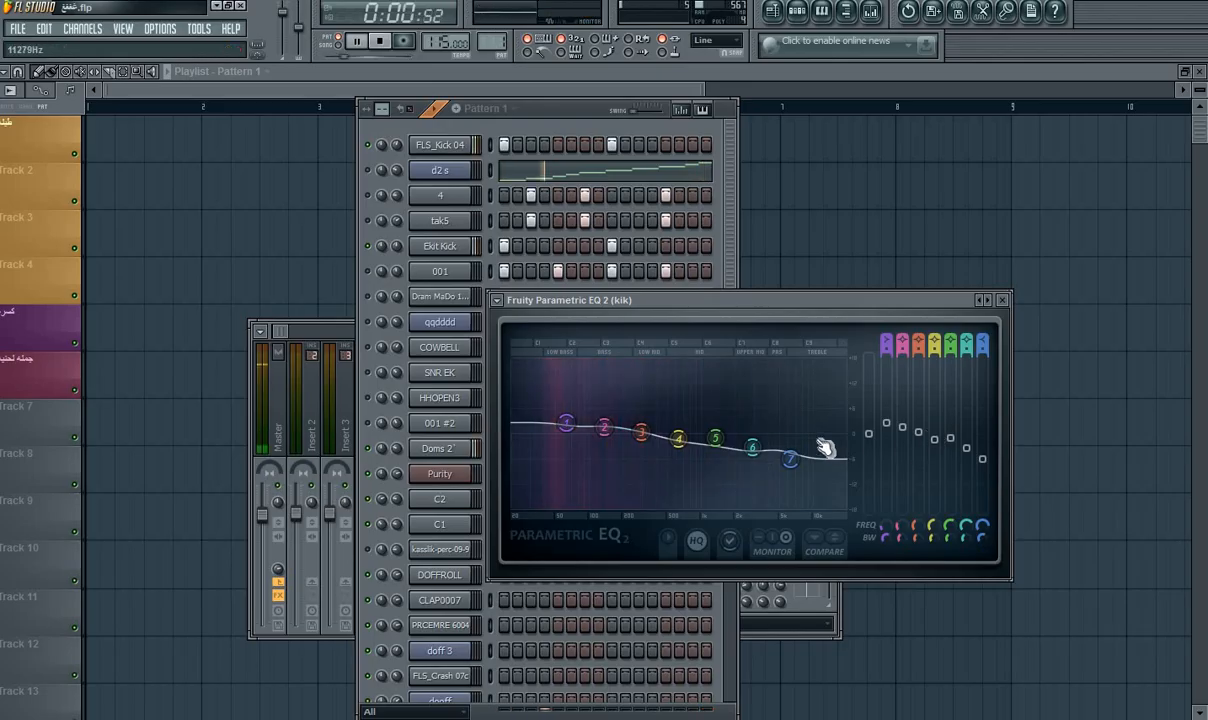
Shift EQ band 7 higher in frequency and deeper, move bands 1 and 2 down in frequency and level, and close the equalizer.
{"action": "left_click_drag", "start_coordinate": [790, 459], "coordinate": [812, 472]}
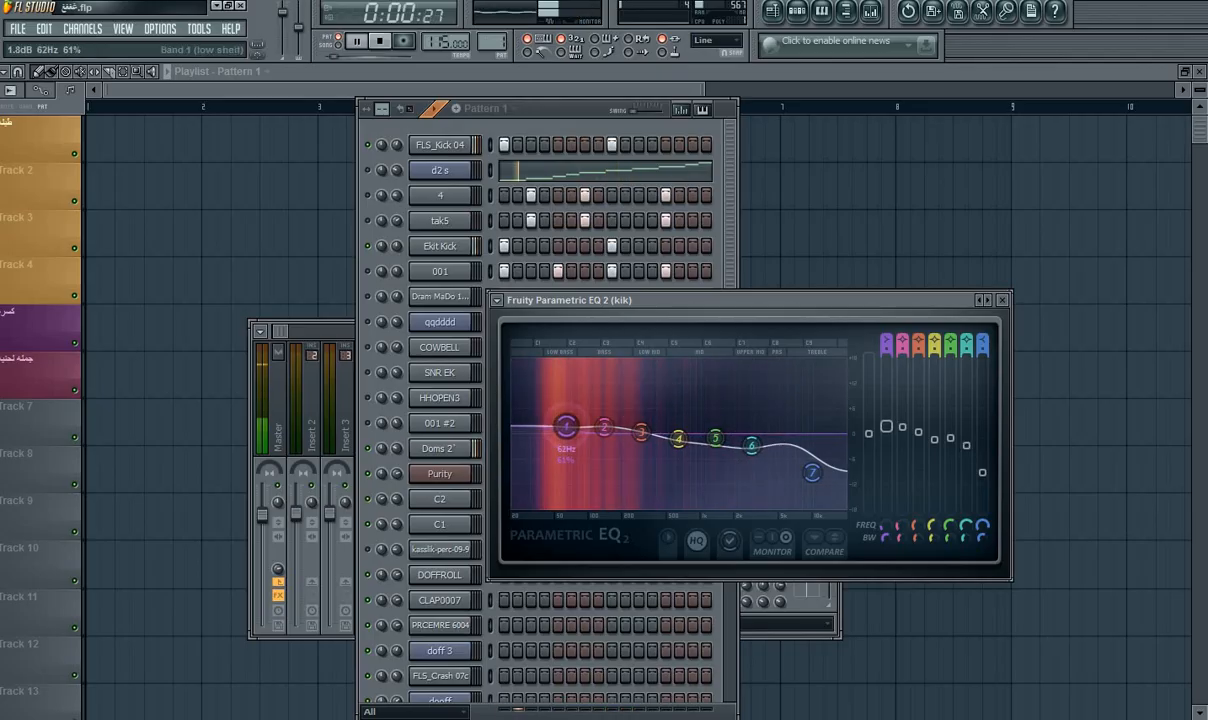
{"action": "left_click_drag", "start_coordinate": [563, 432], "coordinate": [591, 437]}
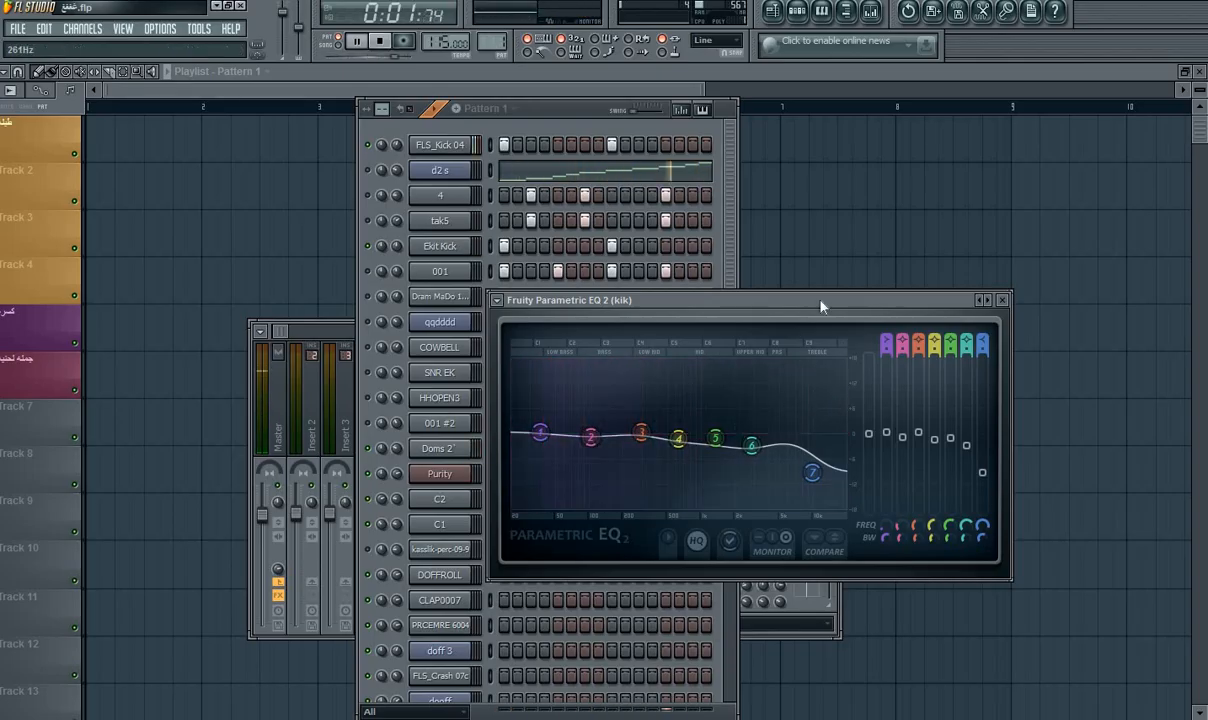
{"action": "key", "text": "space"}
{"action": "left_click", "coordinate": [999, 301]}
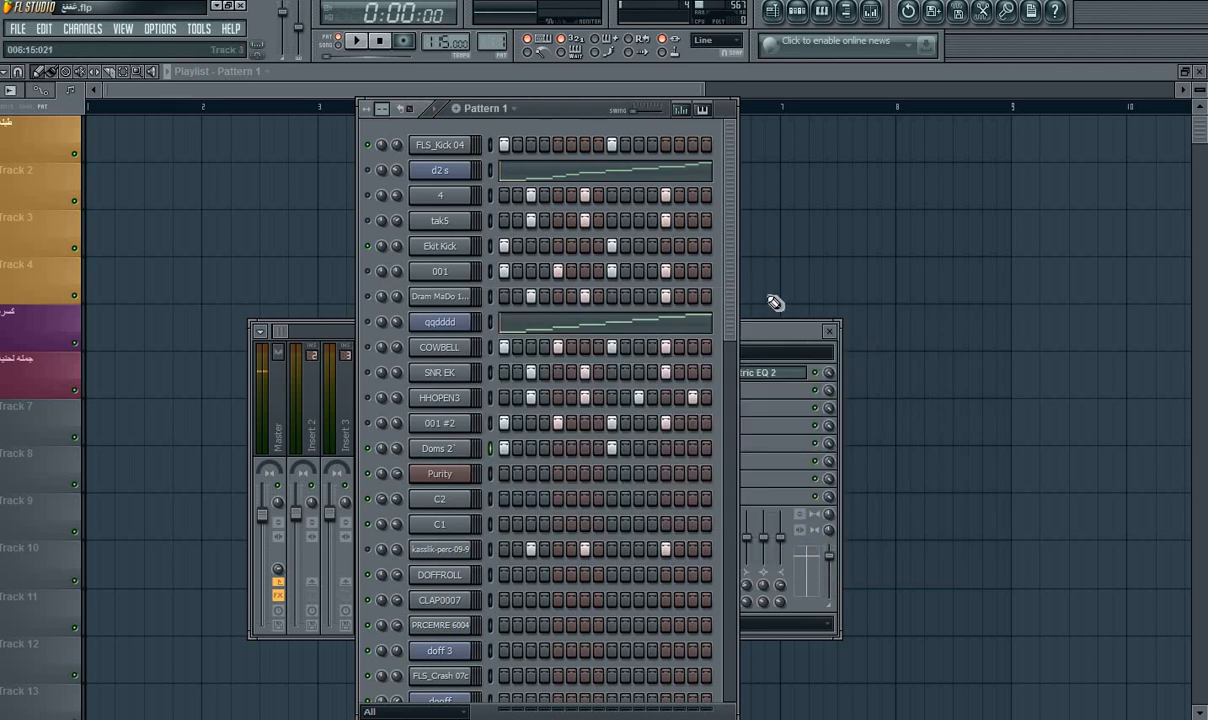
Raise the high band of the kik track's built-in mixer EQ to about 1.2 dB and briefly audition the kicks.
{"action": "left_click_drag", "start_coordinate": [785, 345], "coordinate": [875, 278]}
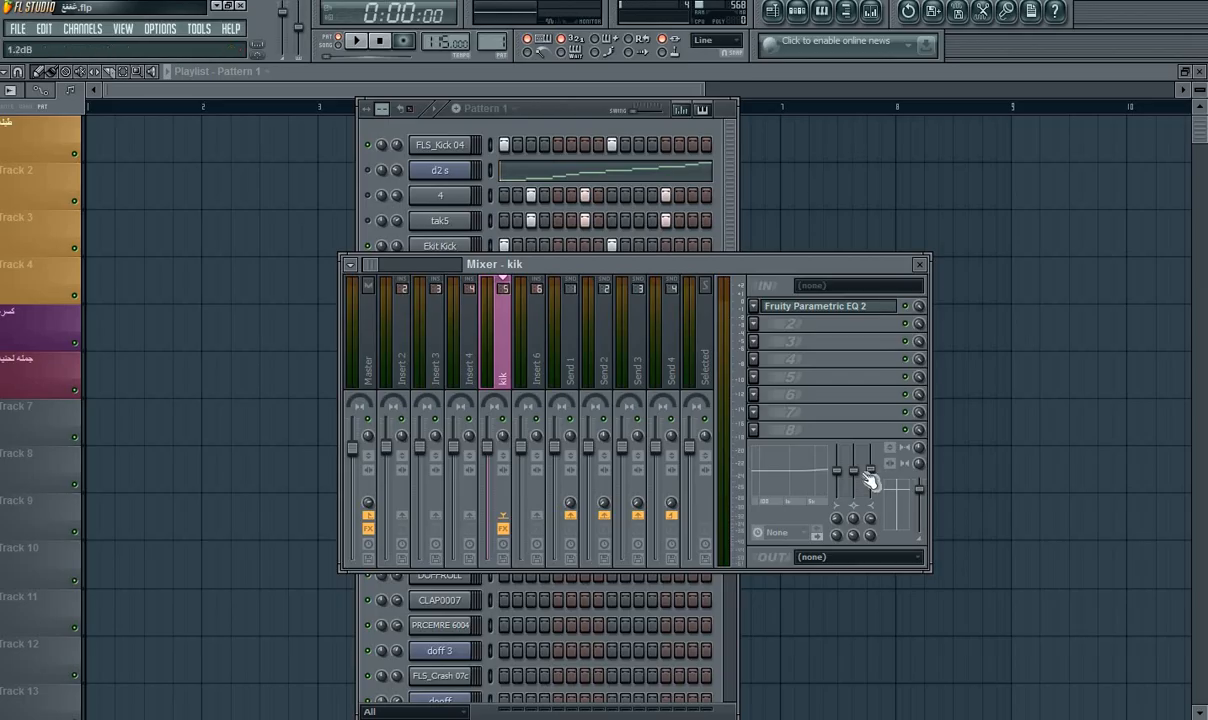
{"action": "key", "text": "space"}
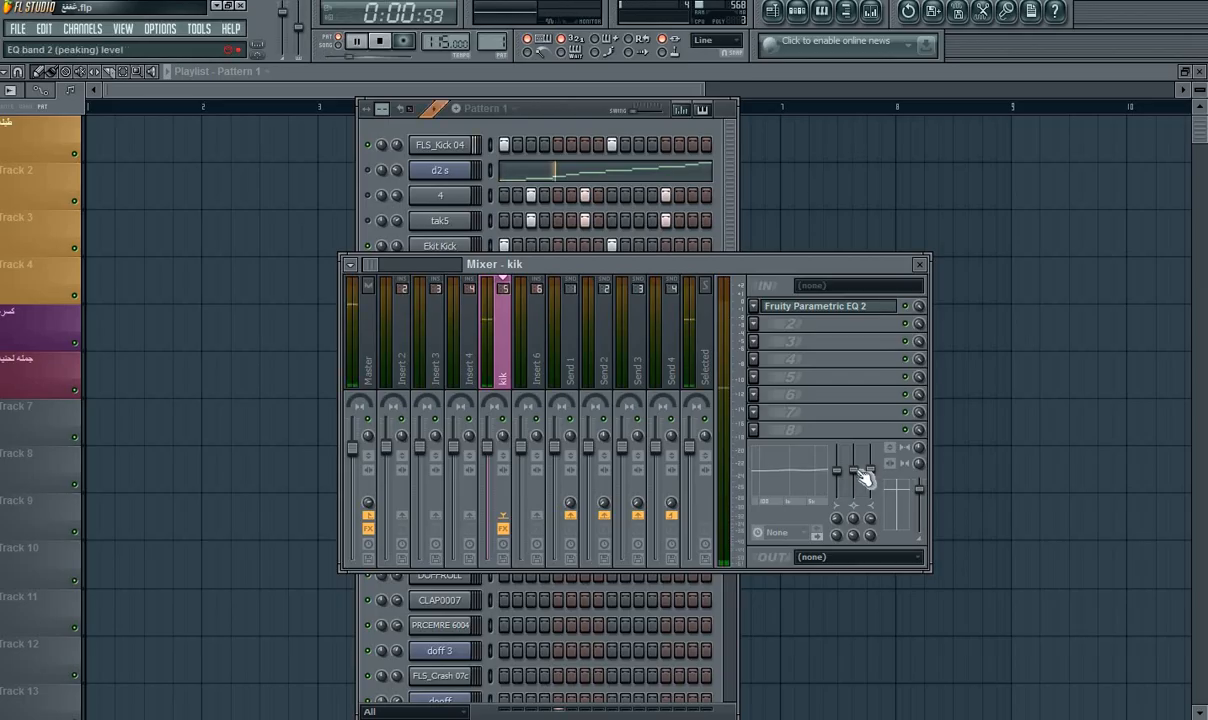
{"action": "key", "text": "space"}
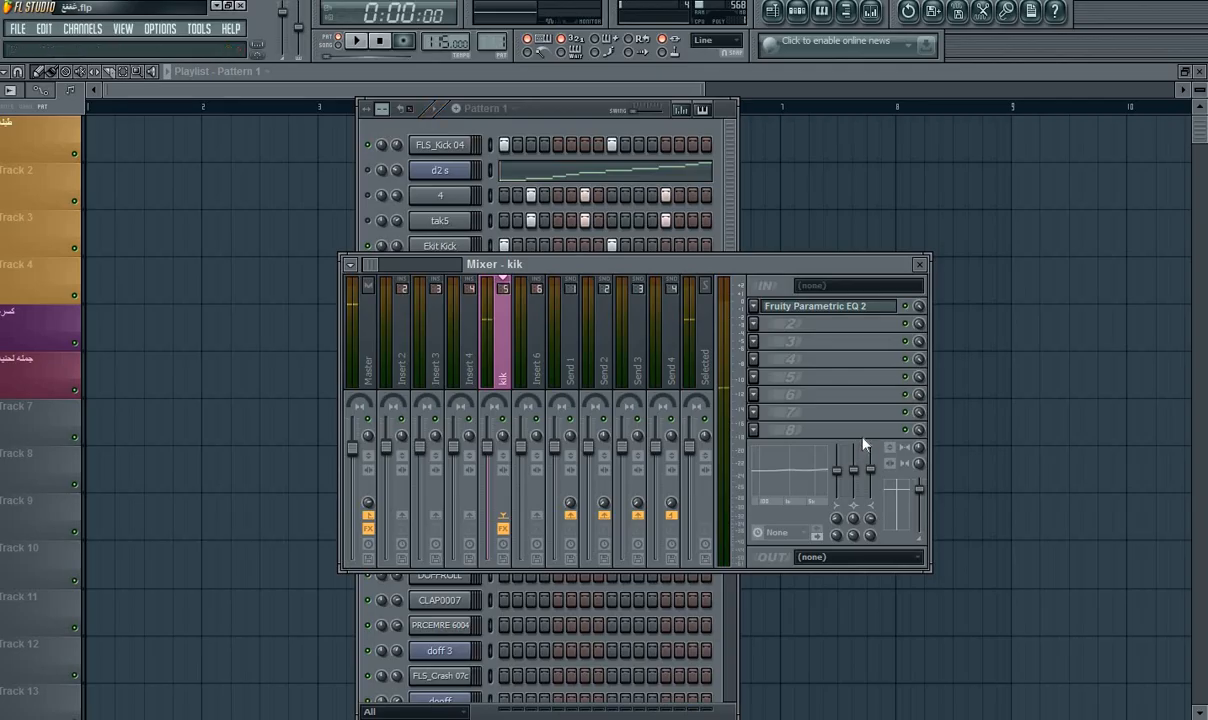
Add Fruity Reeverb 2 to the kik track's second effect slot, with wet level 12% and room size 61, while playing the kicks.
{"action": "left_click", "coordinate": [753, 323]}
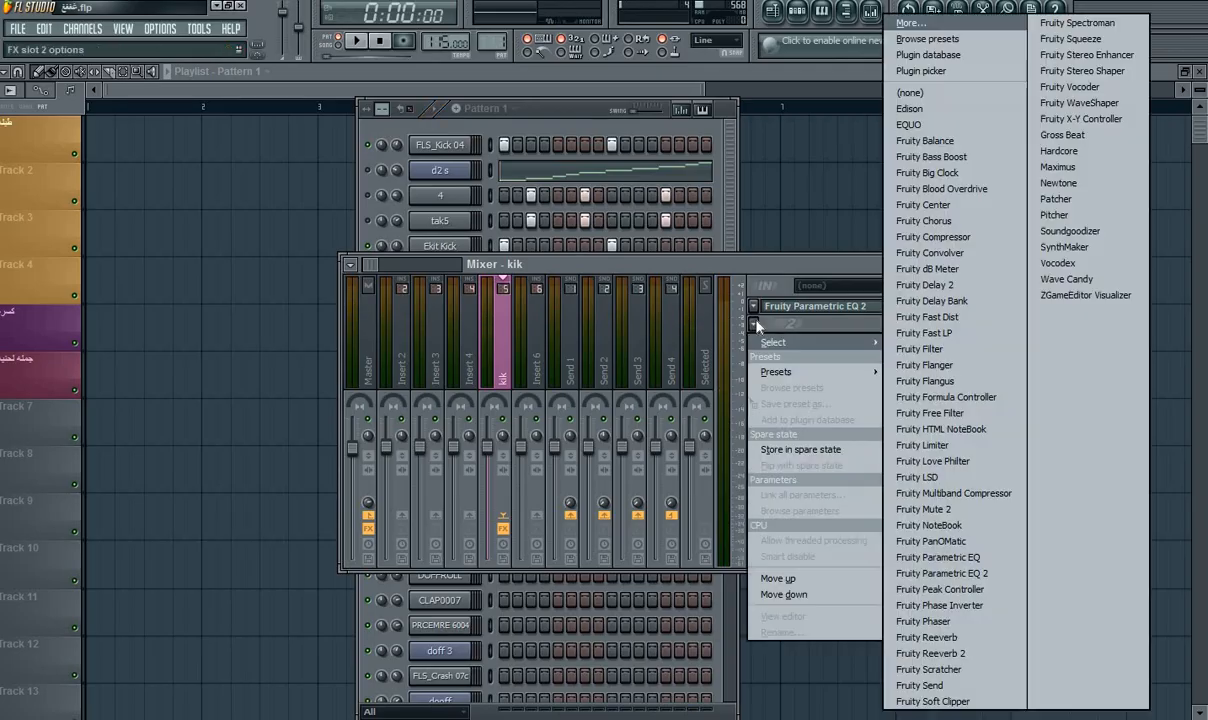
{"action": "left_click", "coordinate": [965, 653]}
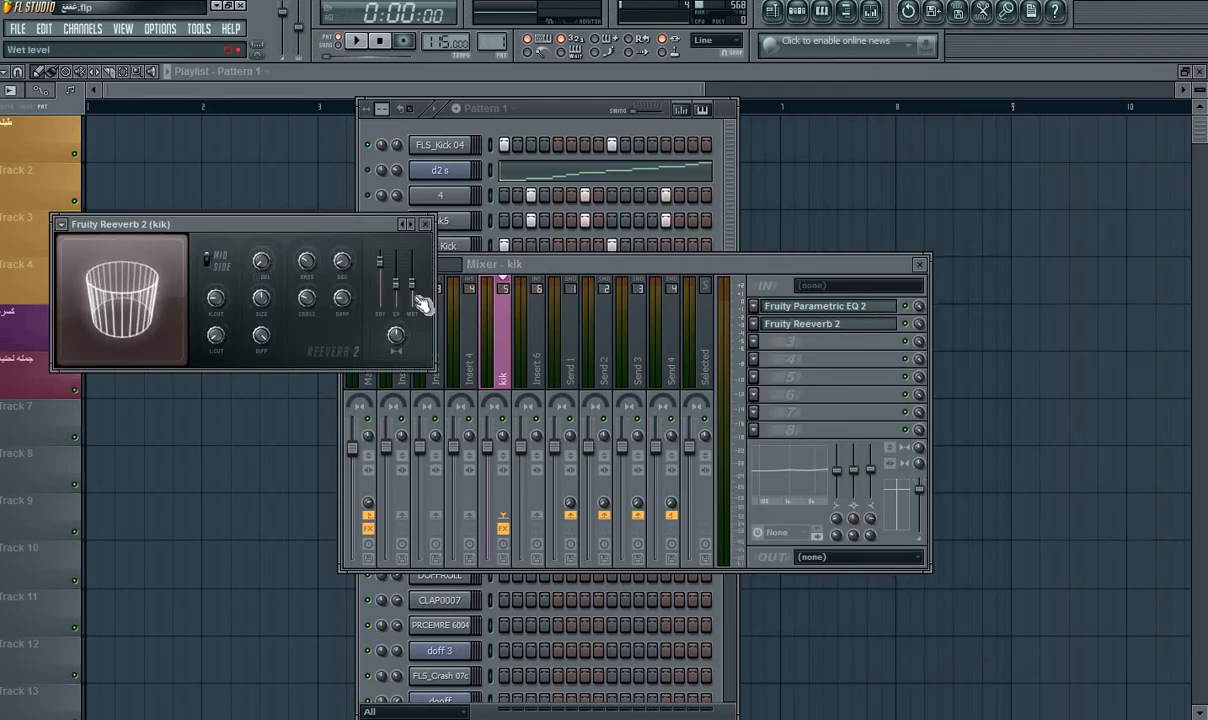
{"action": "key", "text": "space"}
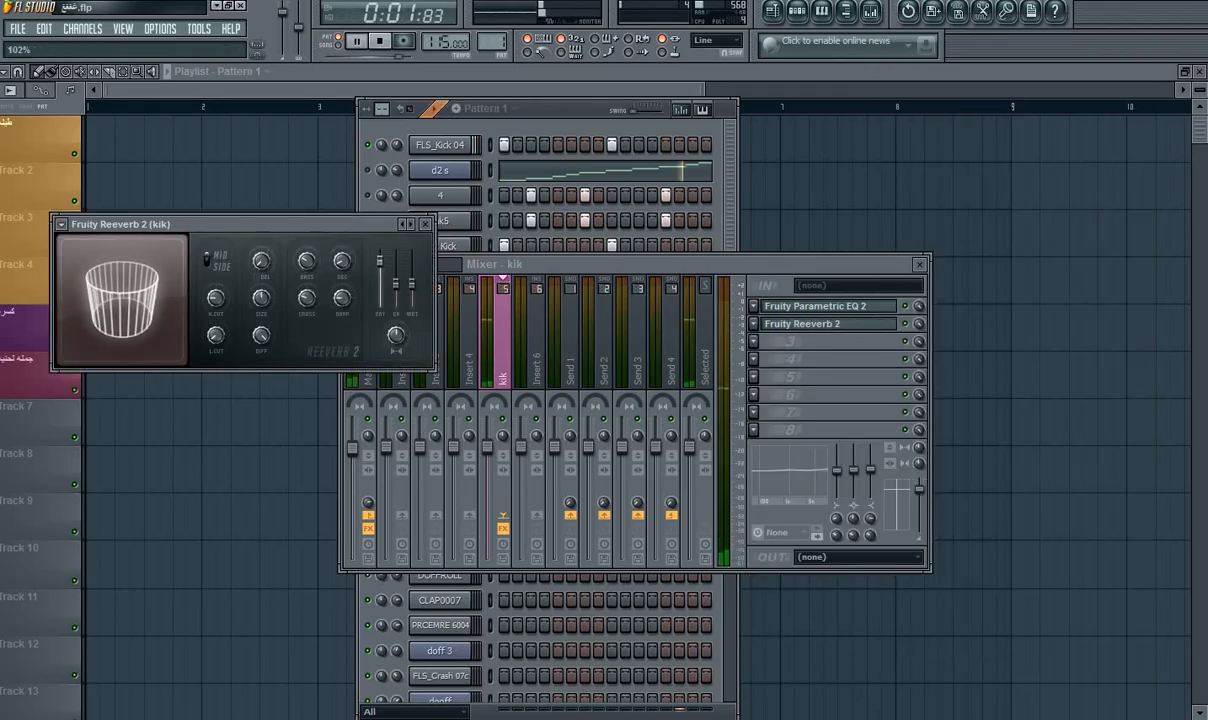
{"action": "left_click_drag", "start_coordinate": [411, 285], "coordinate": [411, 298]}
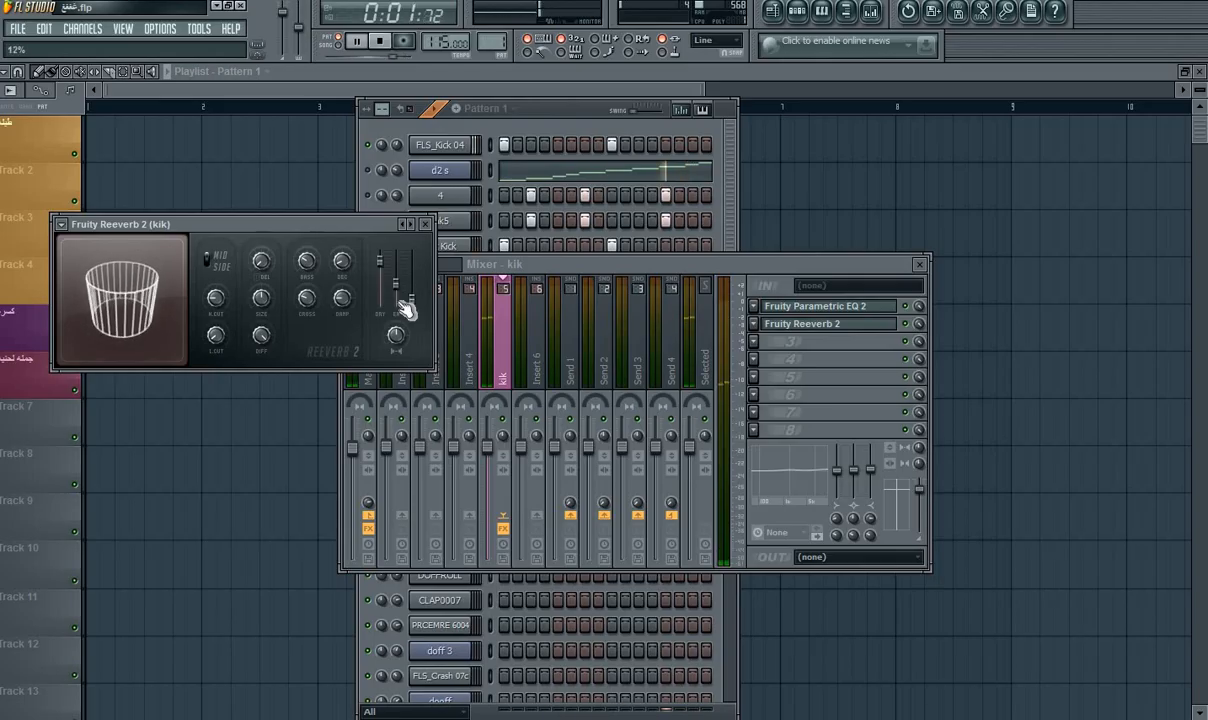
{"action": "left_click_drag", "start_coordinate": [149, 308], "coordinate": [149, 297]}
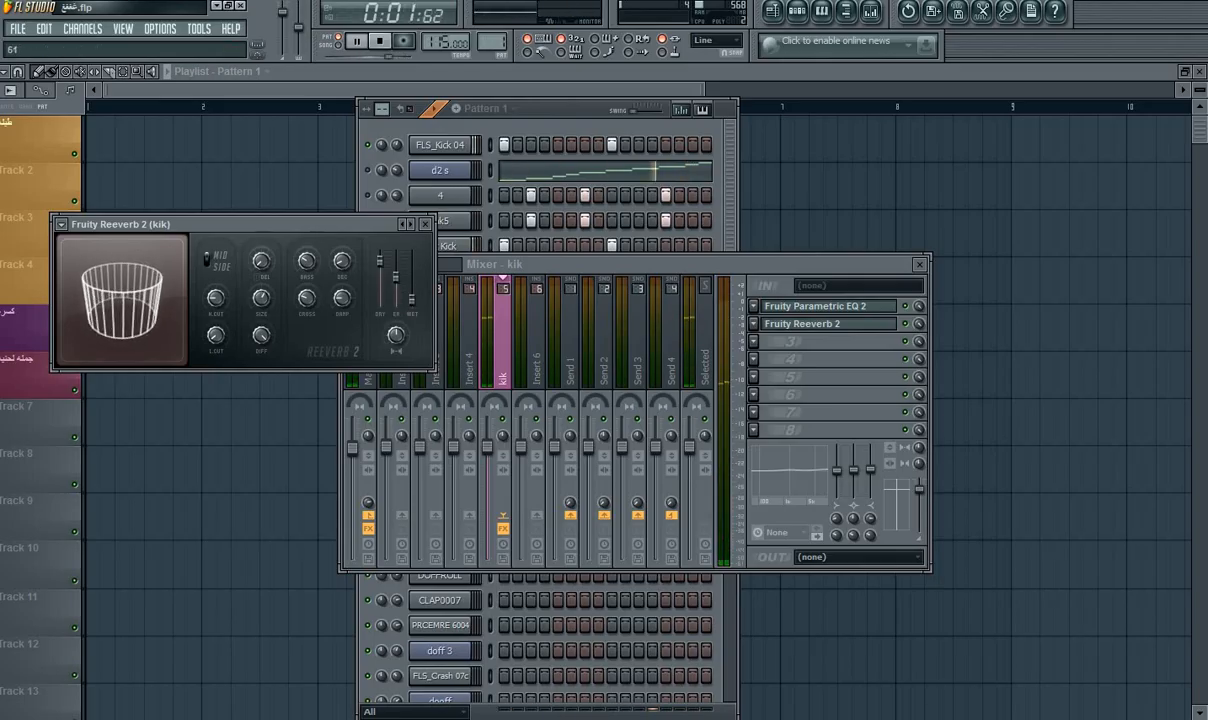
Fine-tune the kik track's reverb decay time and wet level, and adjust the reverb slot's mix level during playback.
{"action": "left_click_drag", "start_coordinate": [343, 263], "coordinate": [343, 262]}
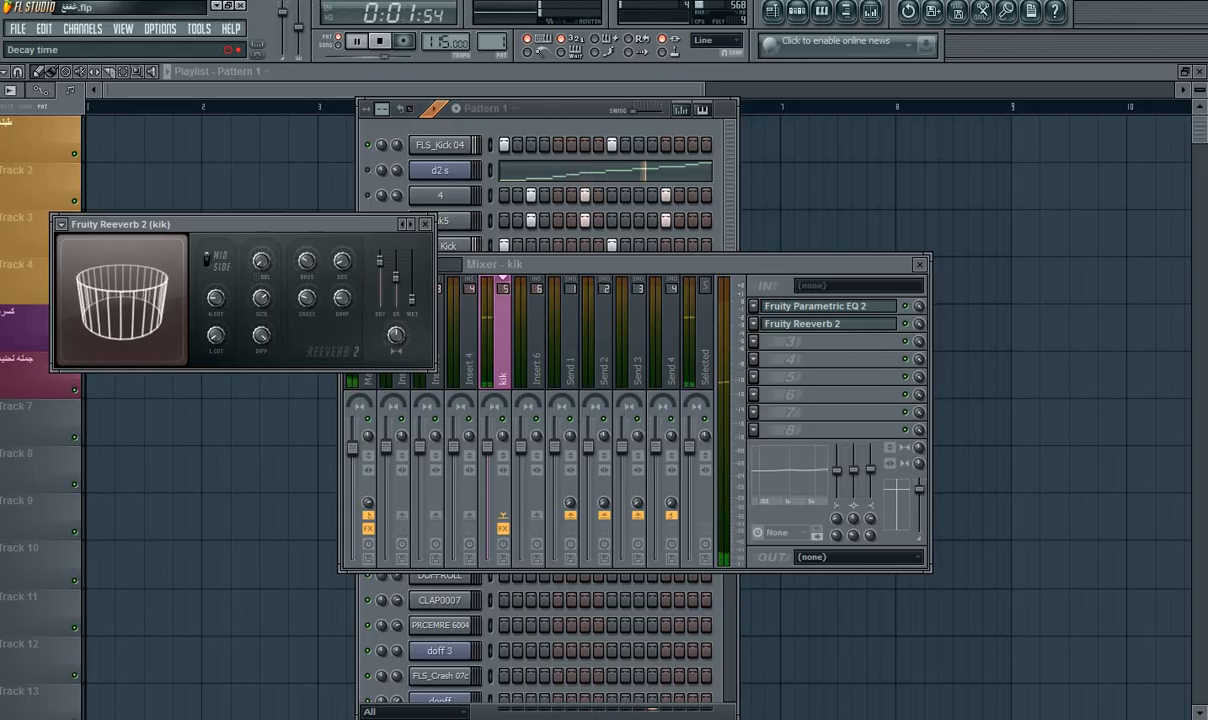
{"action": "left_click_drag", "start_coordinate": [396, 336], "coordinate": [412, 296]}
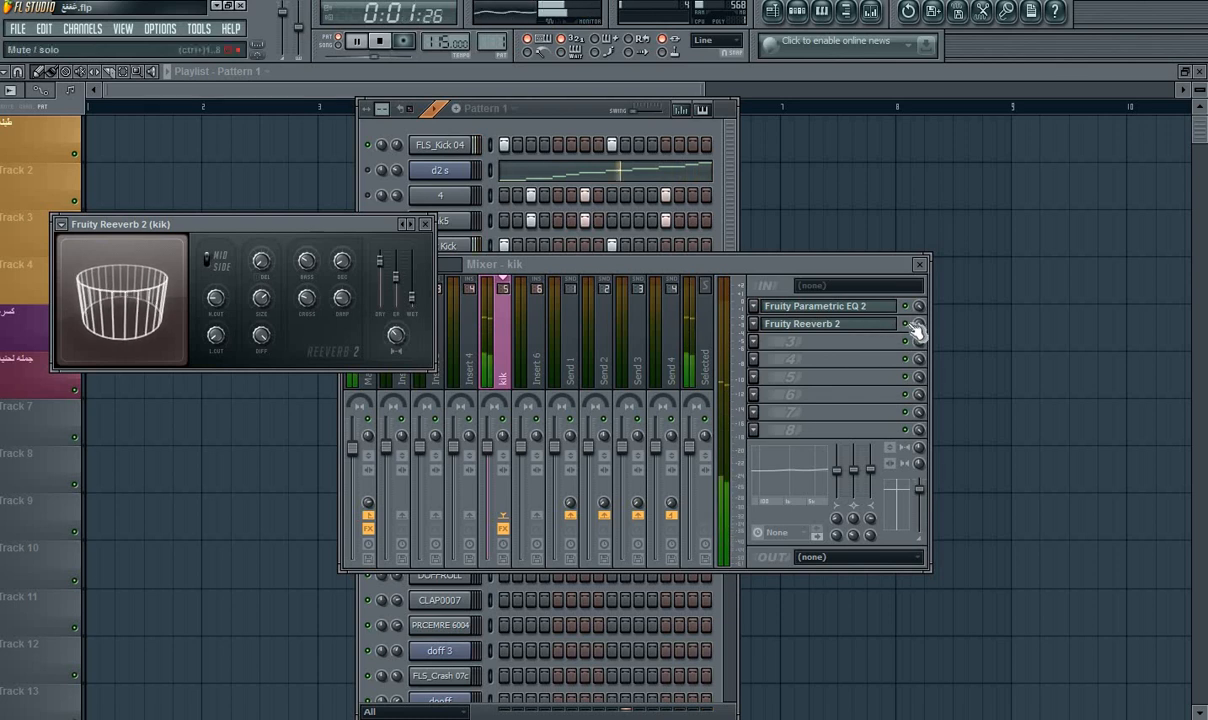
{"action": "left_click_drag", "start_coordinate": [919, 324], "coordinate": [919, 317]}
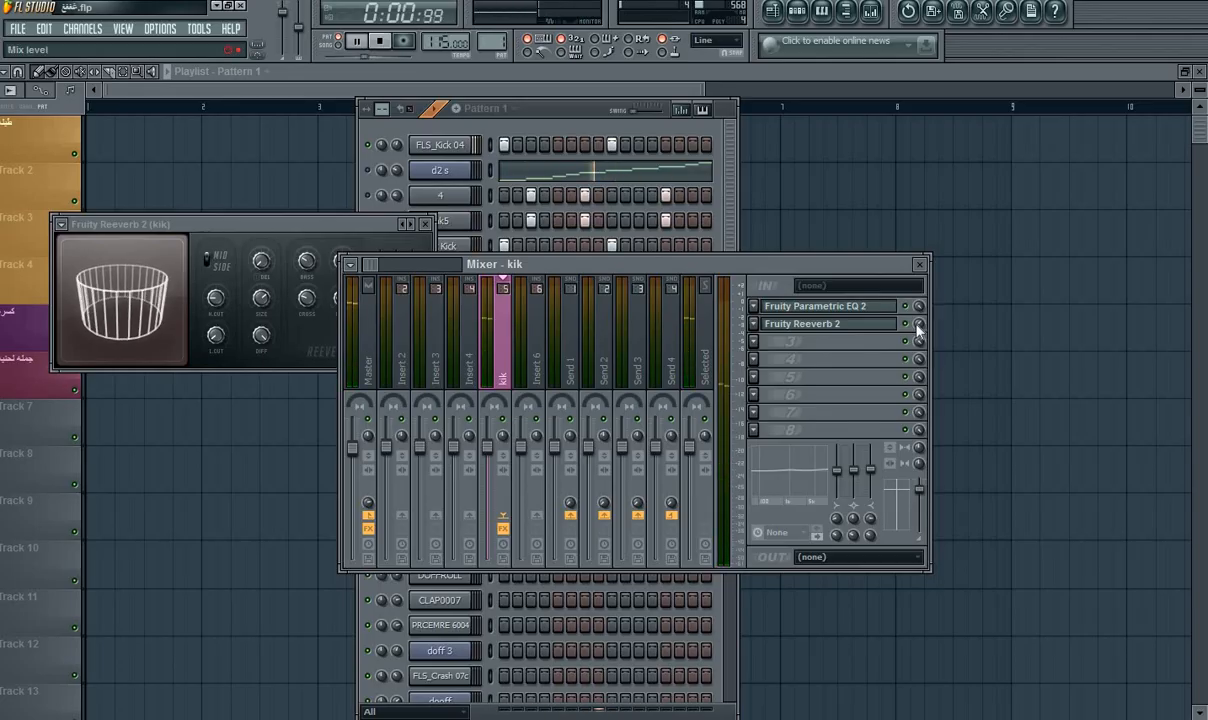
{"action": "key", "text": "space"}
Add Fruity Compressor to the kik track's third effect slot with 1.2 dB gain and 81% mix level, and close the mixer.
{"action": "left_click", "coordinate": [572, 122]}
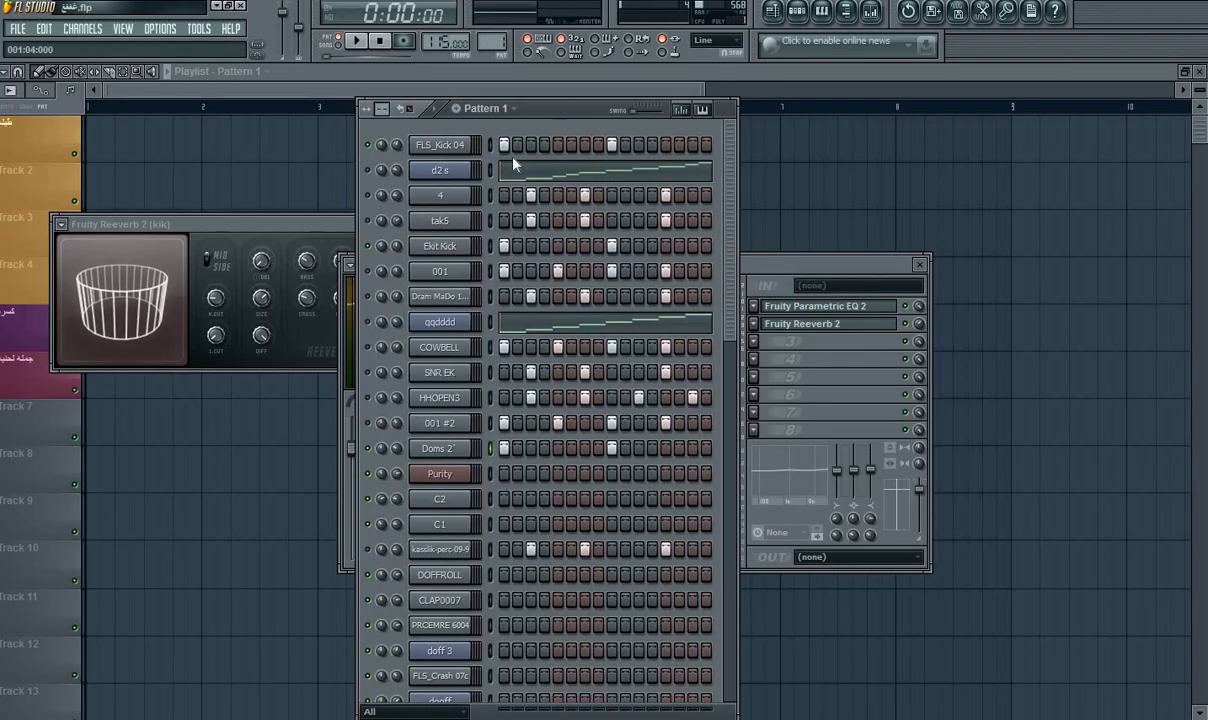
{"action": "left_click", "coordinate": [840, 271]}
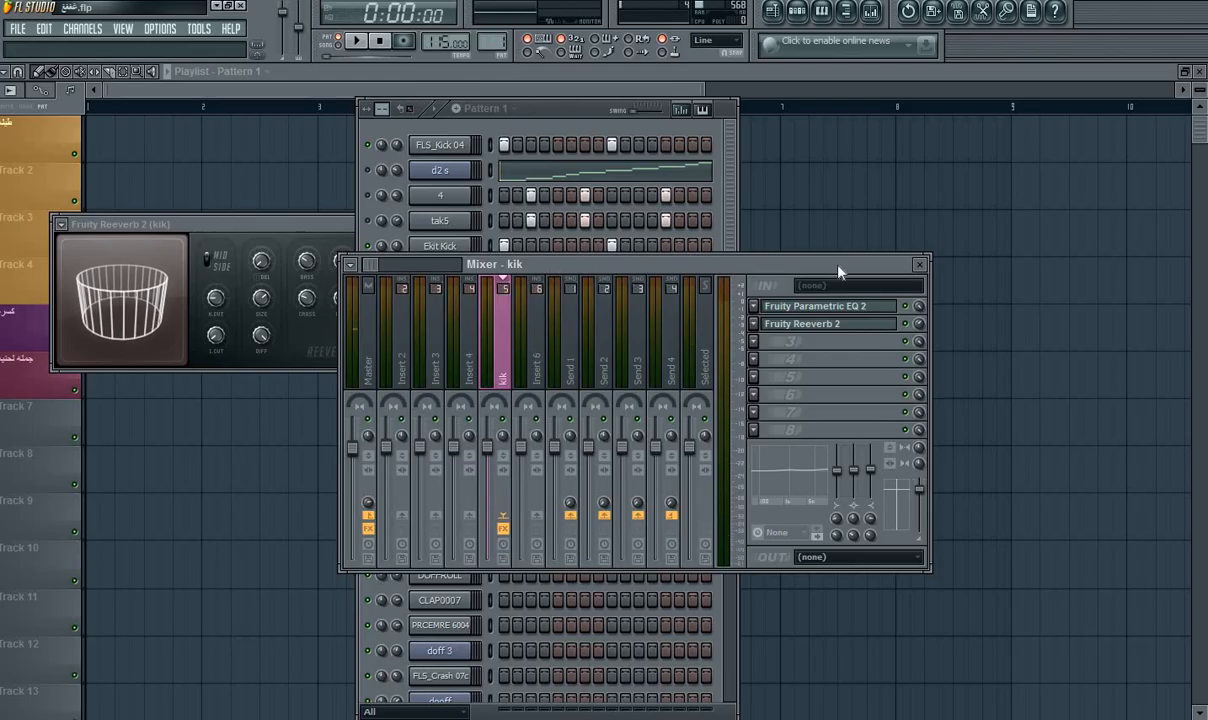
{"action": "left_click", "coordinate": [768, 345]}
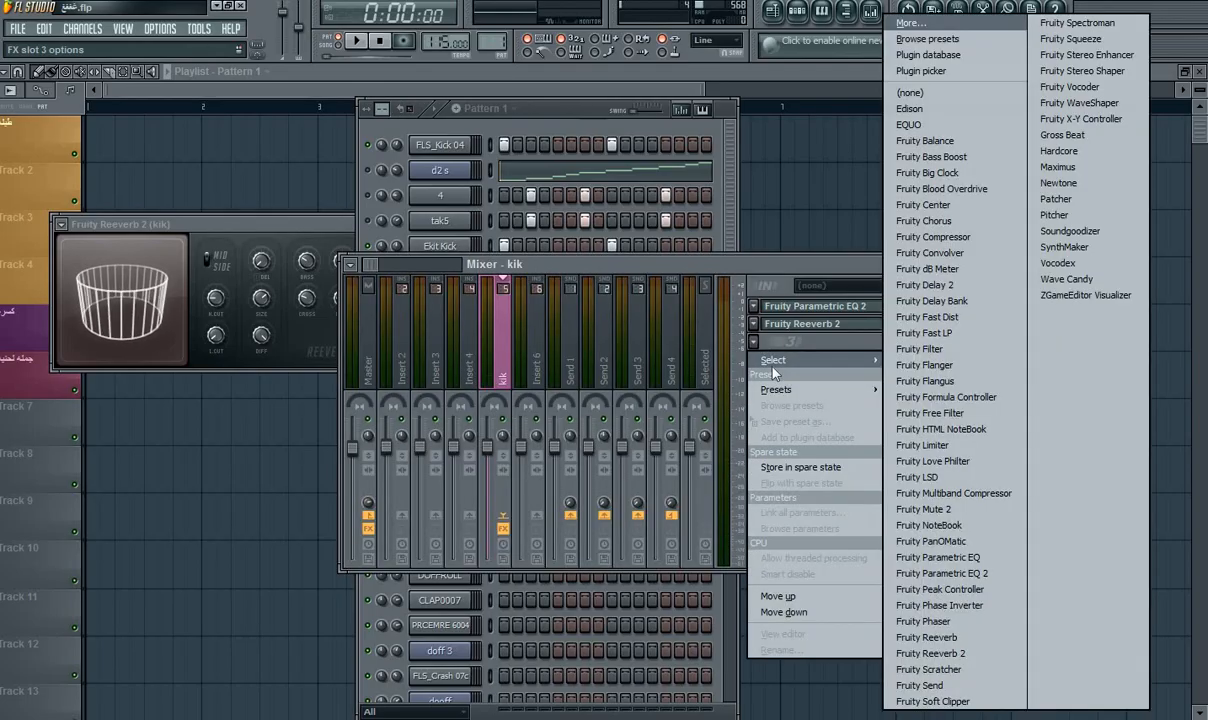
{"action": "left_click", "coordinate": [928, 237]}
{"action": "key", "text": "space"}
{"action": "left_click_drag", "start_coordinate": [387, 305], "coordinate": [387, 294]}
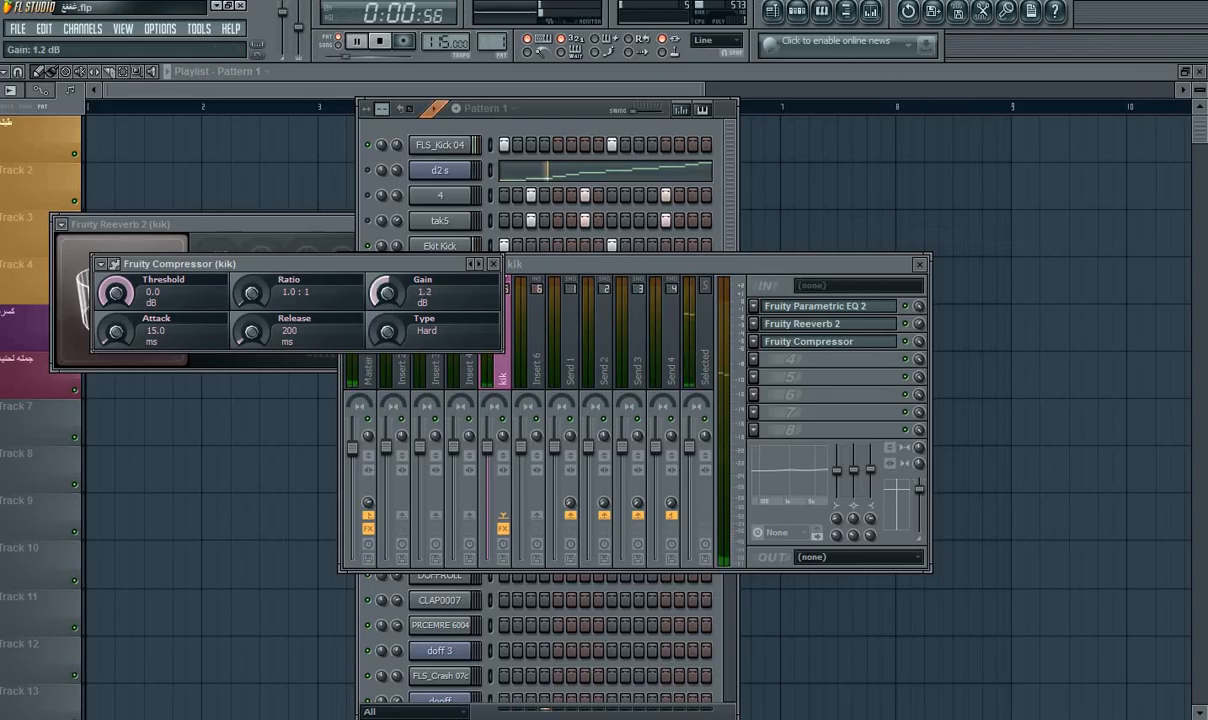
{"action": "left_click_drag", "start_coordinate": [553, 250], "coordinate": [649, 246]}
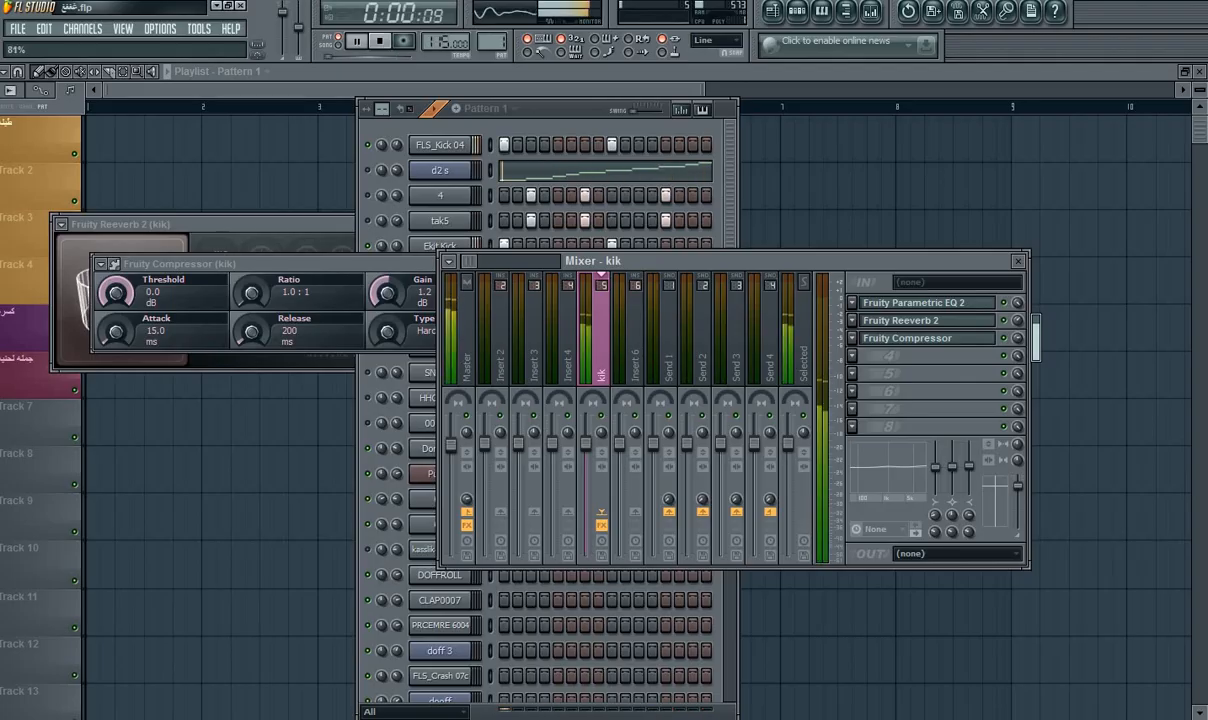
{"action": "left_click", "coordinate": [1021, 263]}
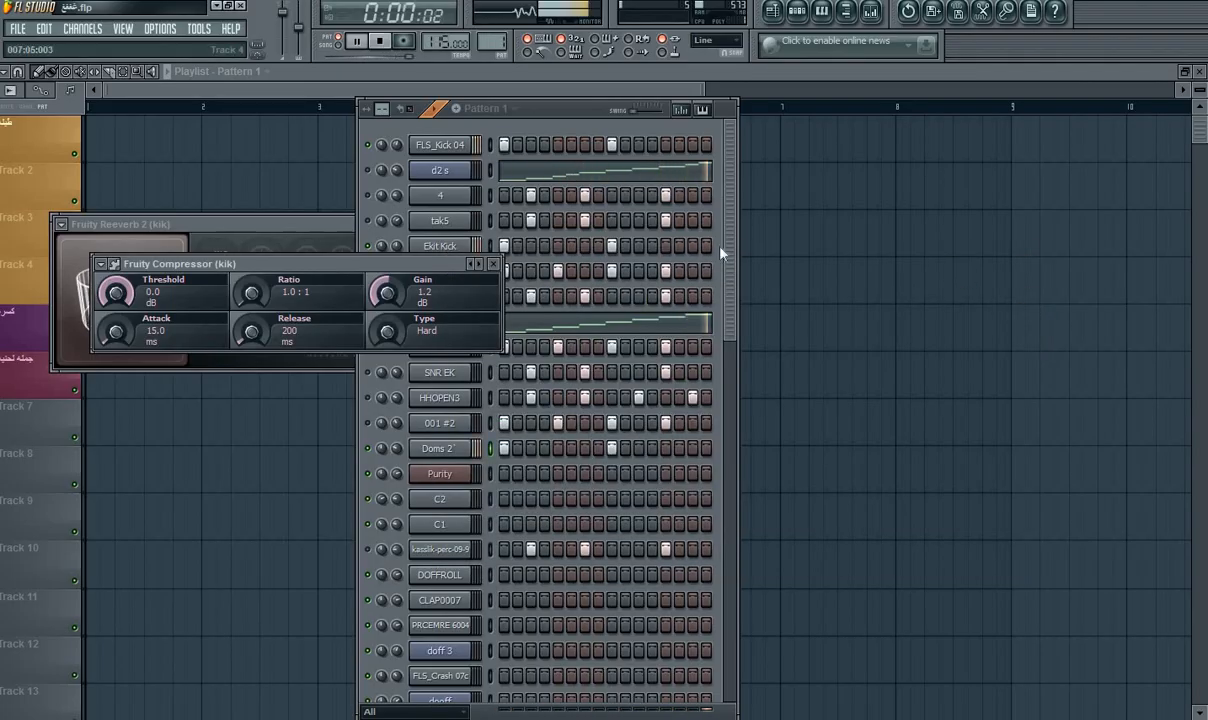
{"action": "key", "text": "space"}
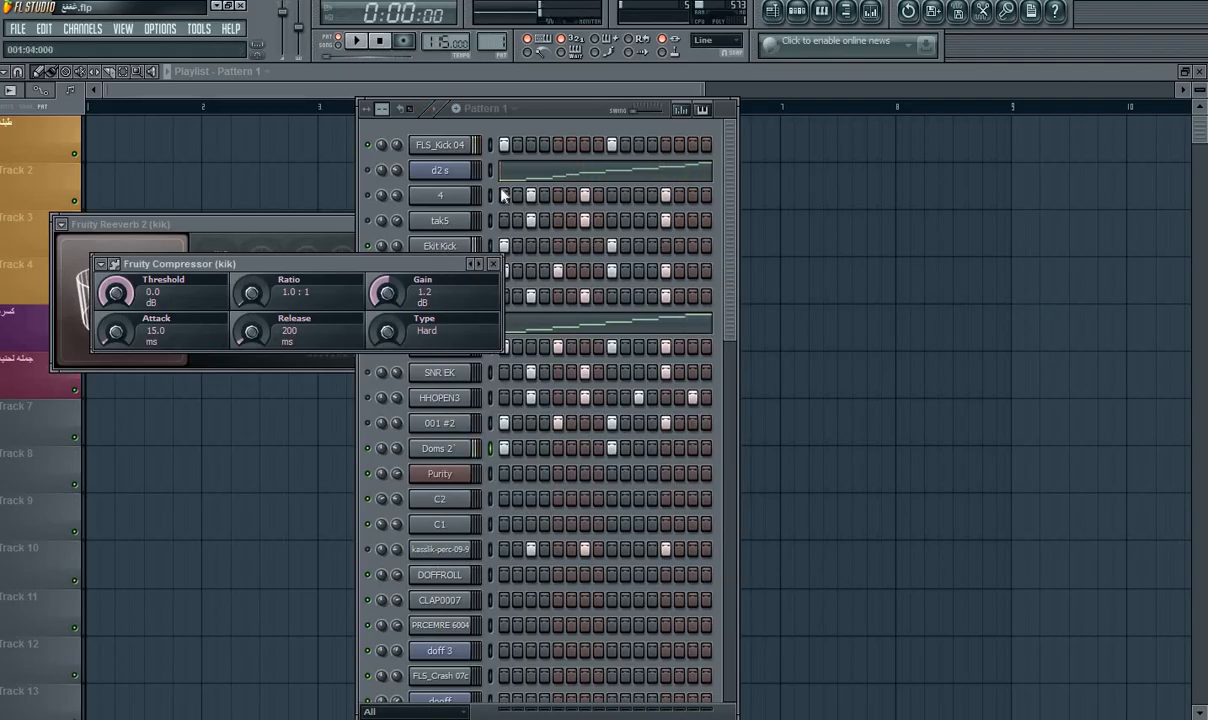
Set the tak5 channel's volume to about 63% and audition the sample of channel 4.
{"action": "left_click", "coordinate": [559, 125]}
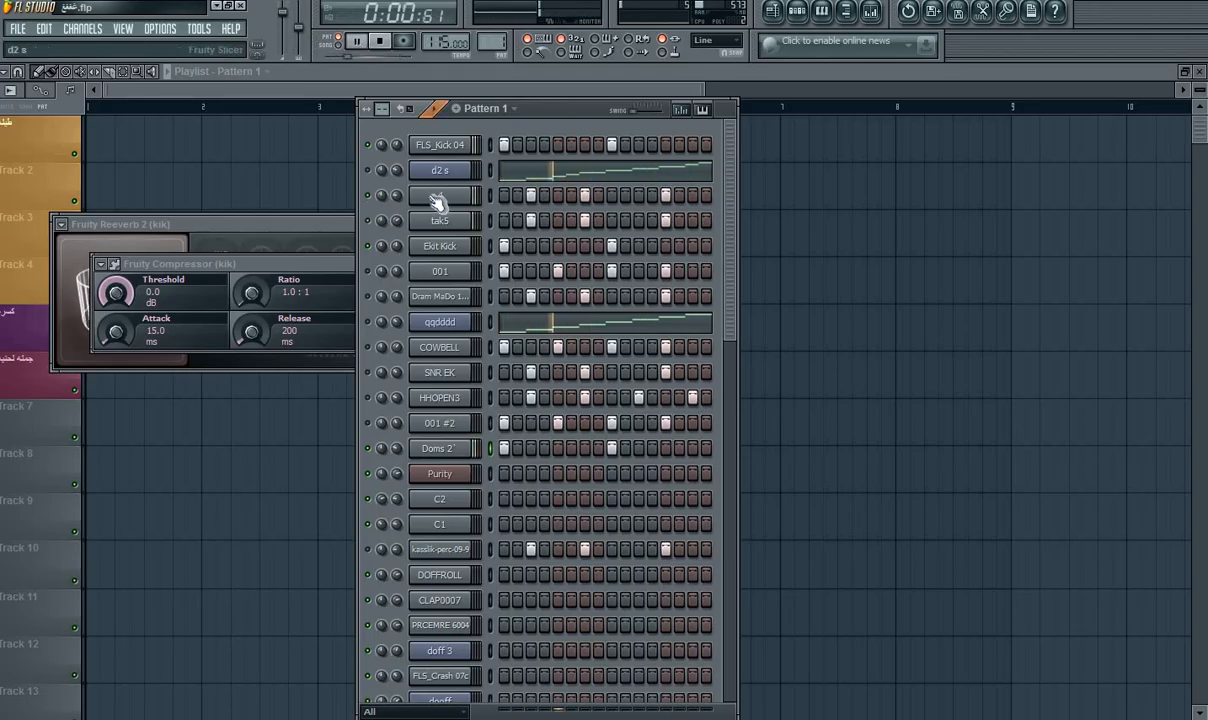
{"action": "left_click", "coordinate": [452, 222]}
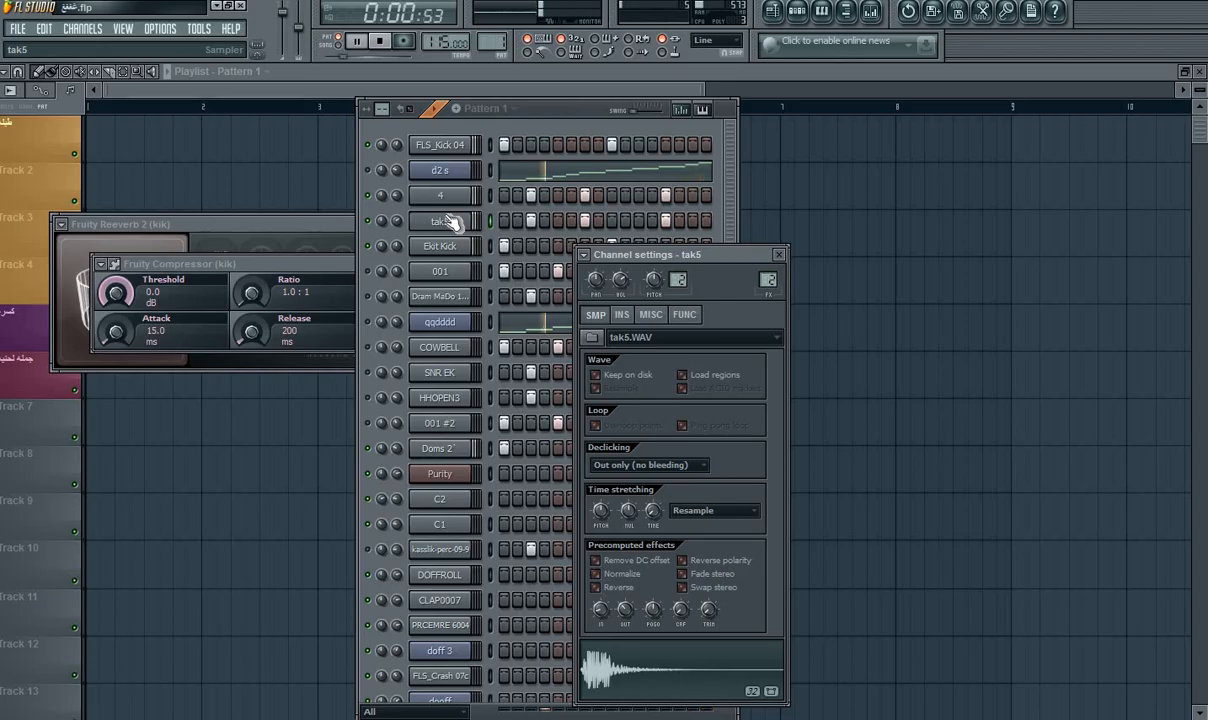
{"action": "left_click", "coordinate": [402, 222]}
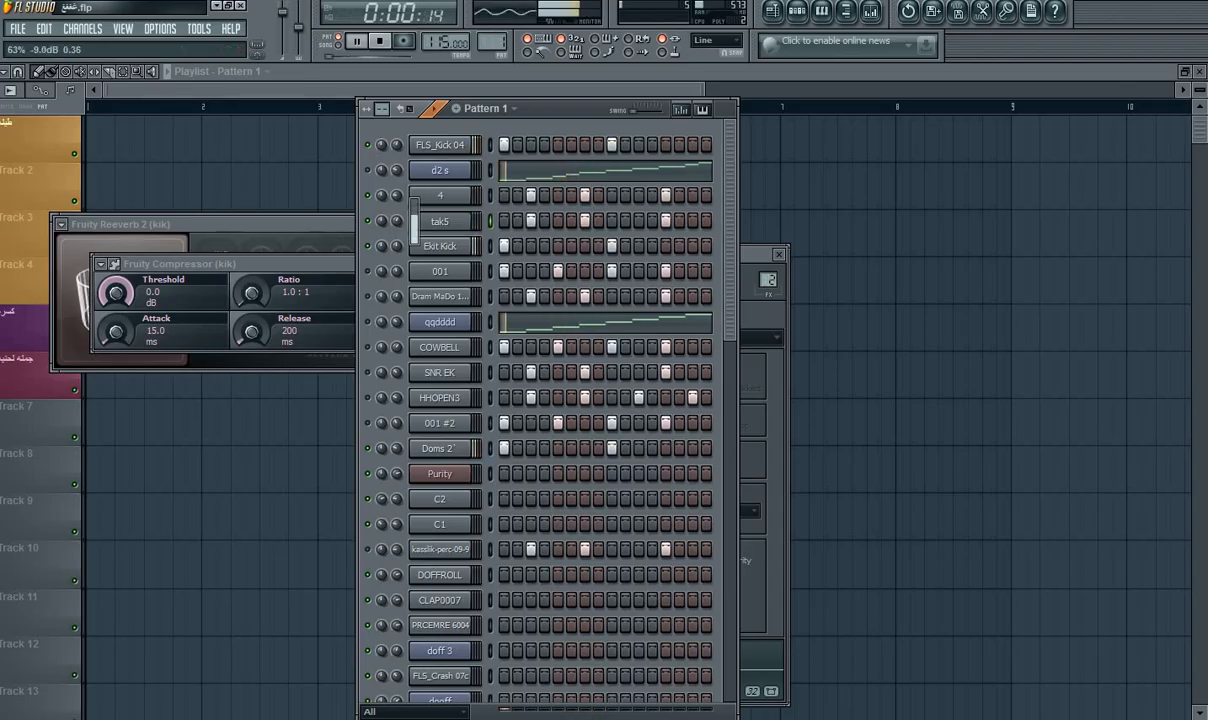
{"action": "left_click", "coordinate": [430, 198]}
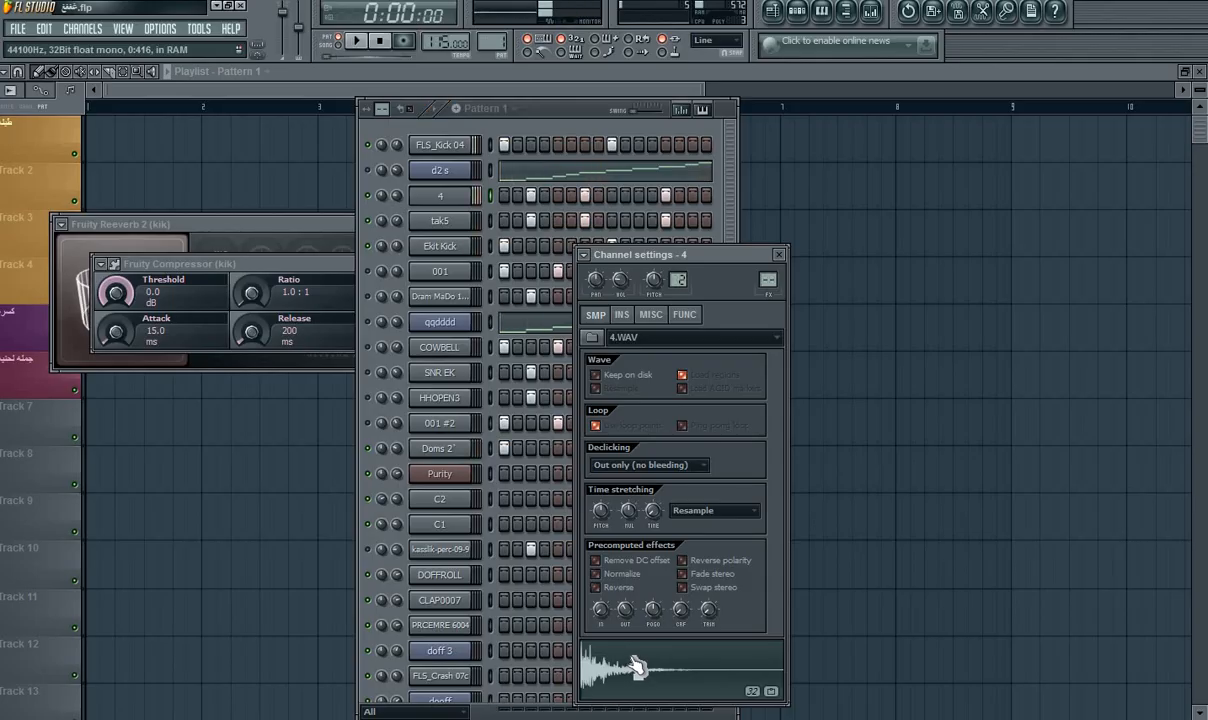
{"action": "left_click", "coordinate": [398, 213]}
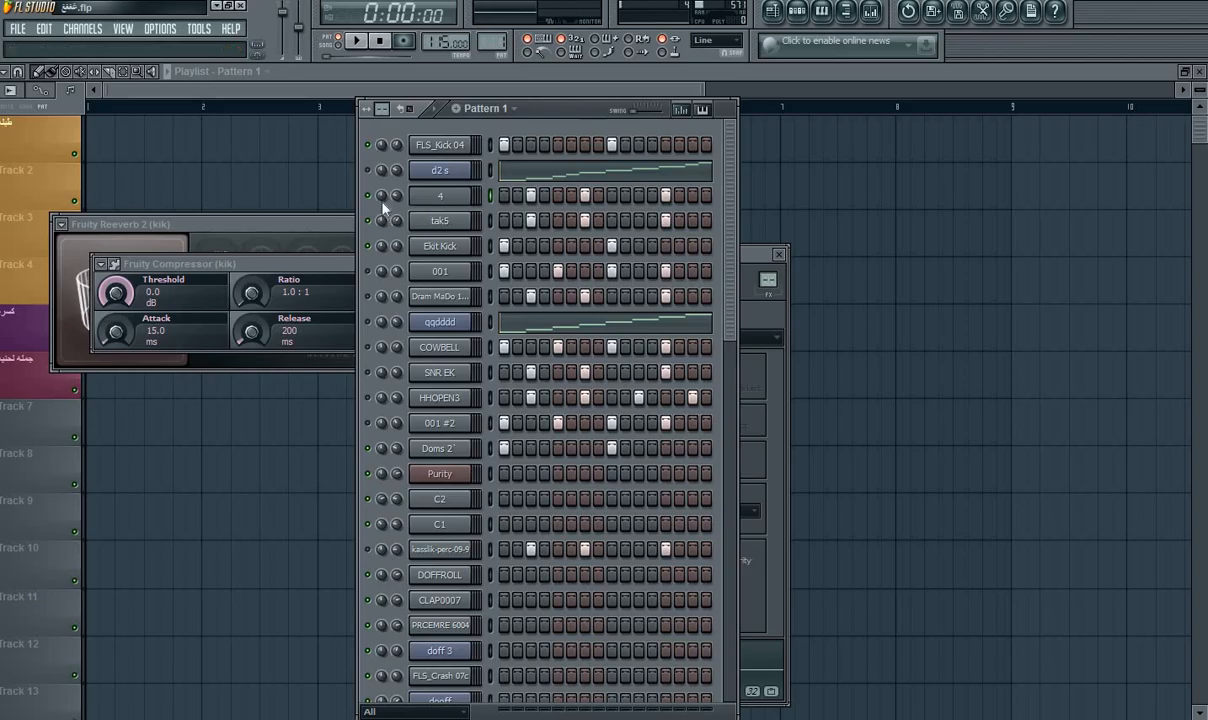
Route the tak5 channel to mixer track 6 and lower that track's built-in low and mid EQ bands, with mid at about -4.2 dB.
{"action": "left_click", "coordinate": [455, 229]}
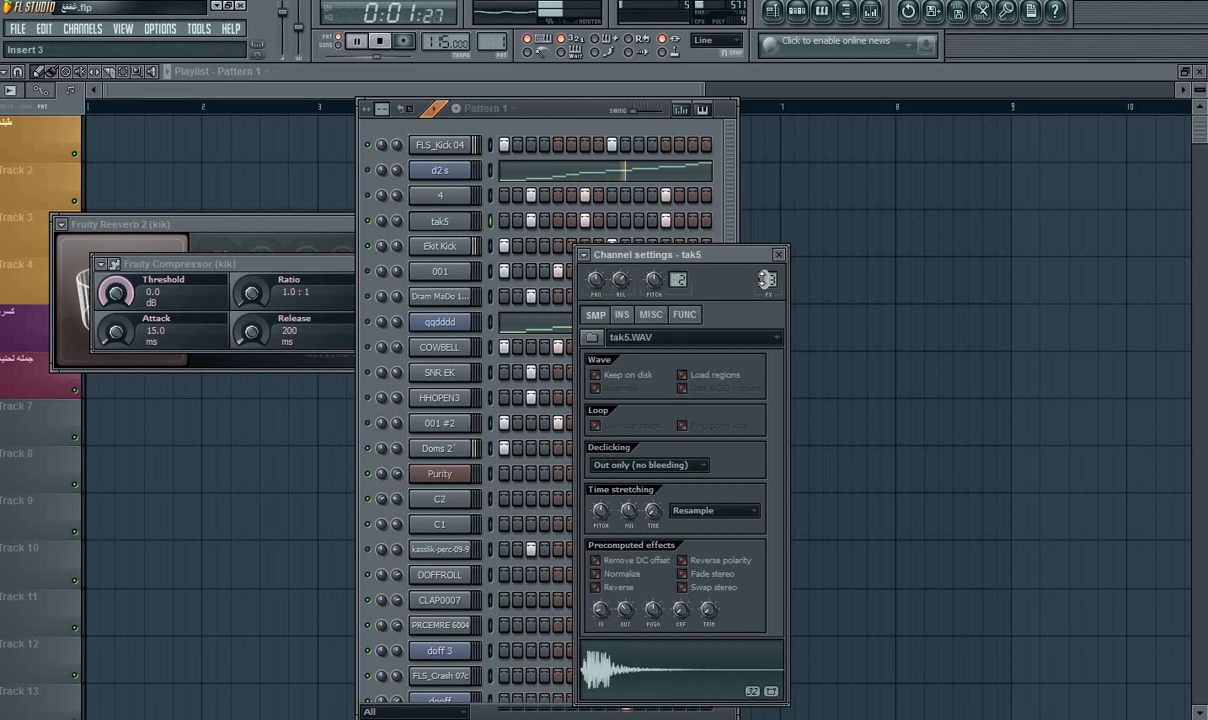
{"action": "left_click", "coordinate": [768, 281]}
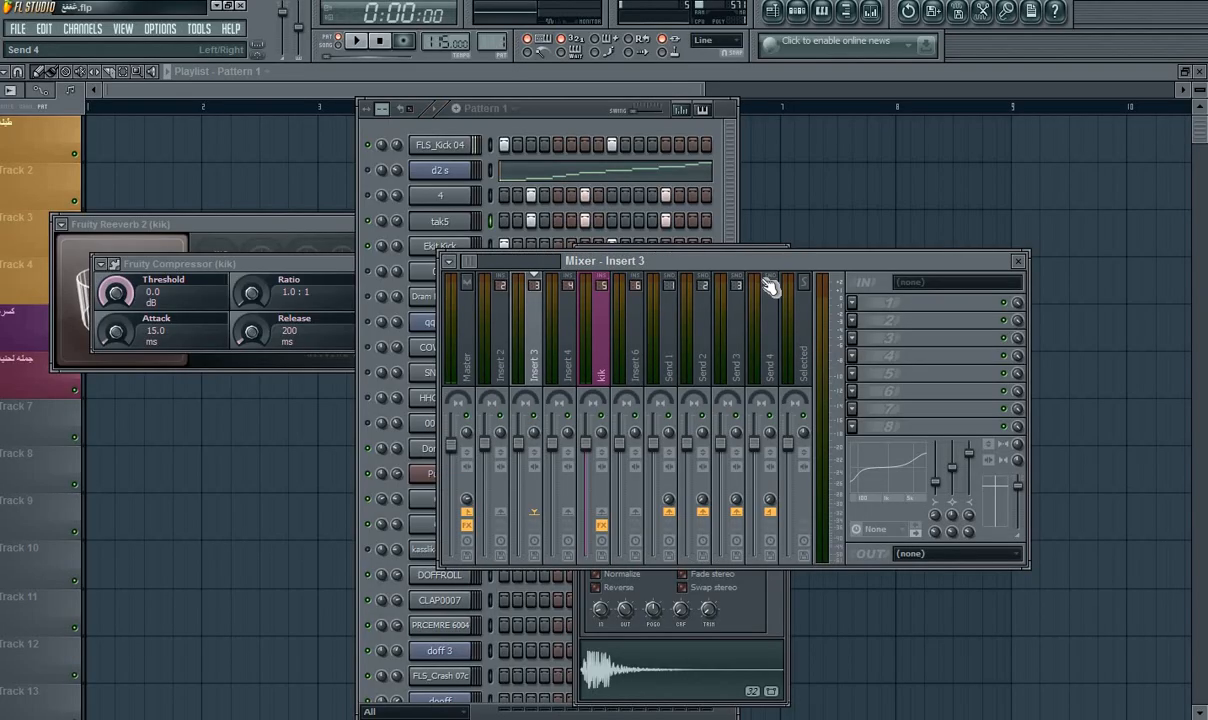
{"action": "left_click", "coordinate": [1021, 264]}
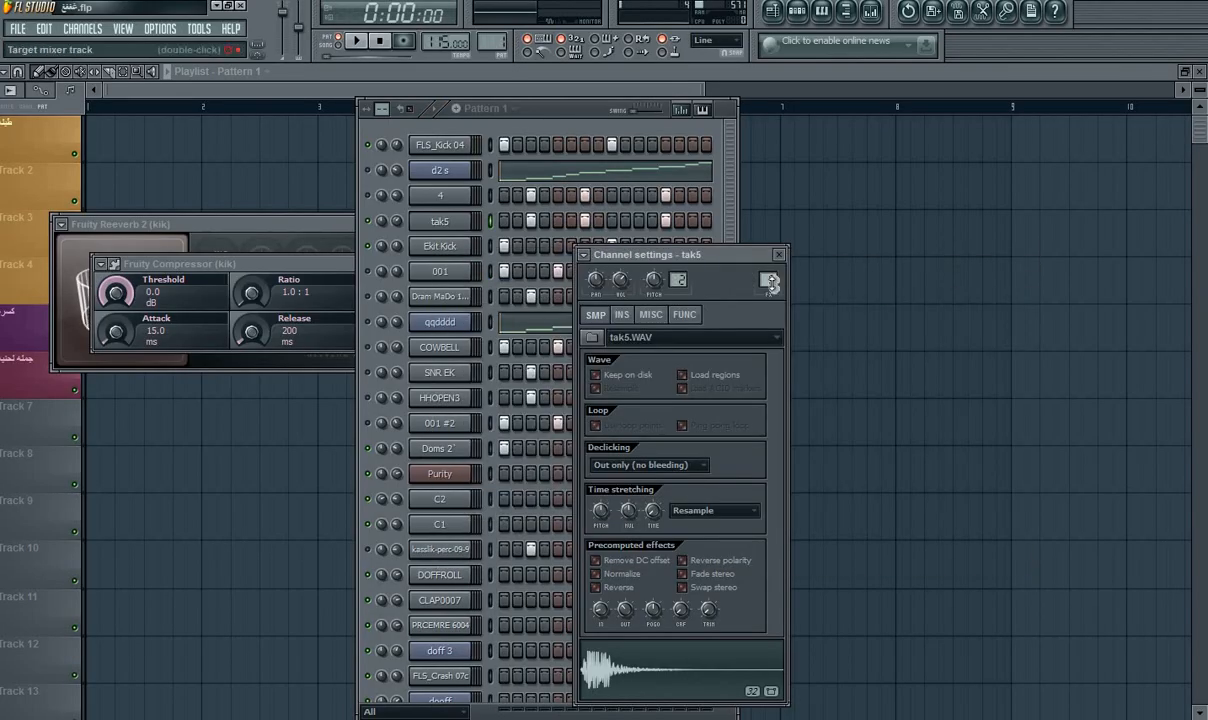
{"action": "left_click", "coordinate": [770, 282]}
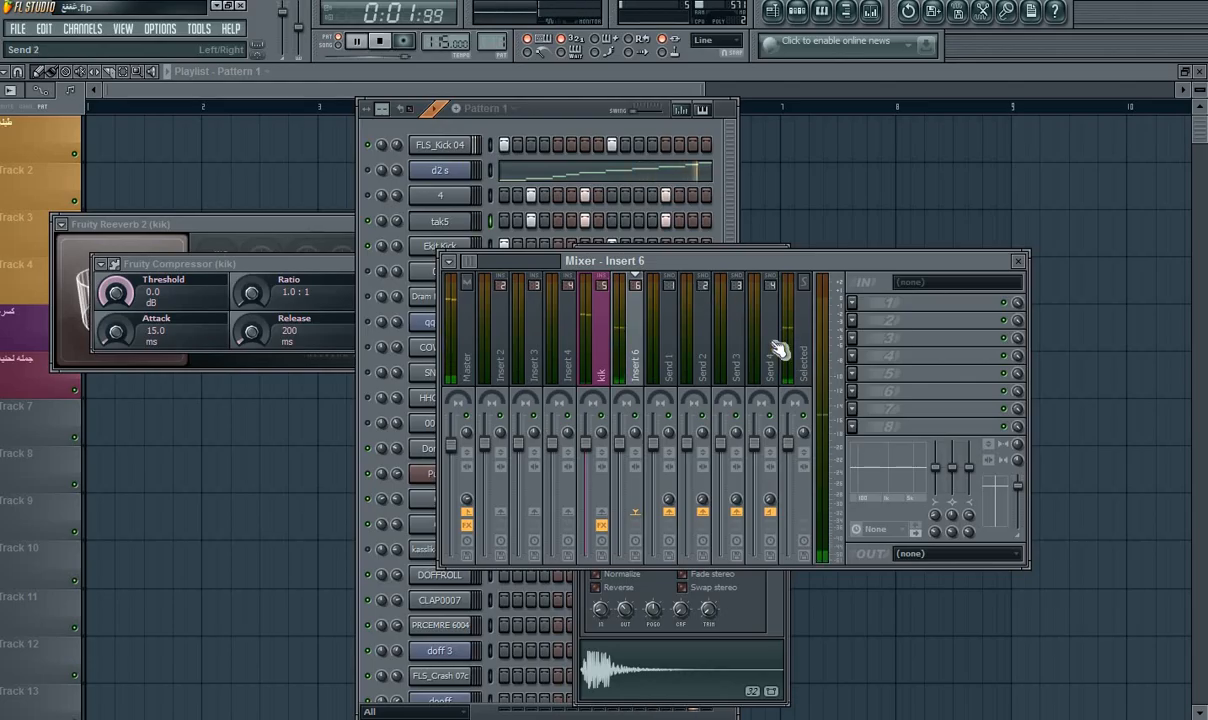
{"action": "mouse_move", "coordinate": [950, 478]}
{"action": "left_mouse_down"}
{"action": "mouse_move", "coordinate": [950, 490]}
{"action": "mouse_move", "coordinate": [950, 480]}
{"action": "left_mouse_up"}
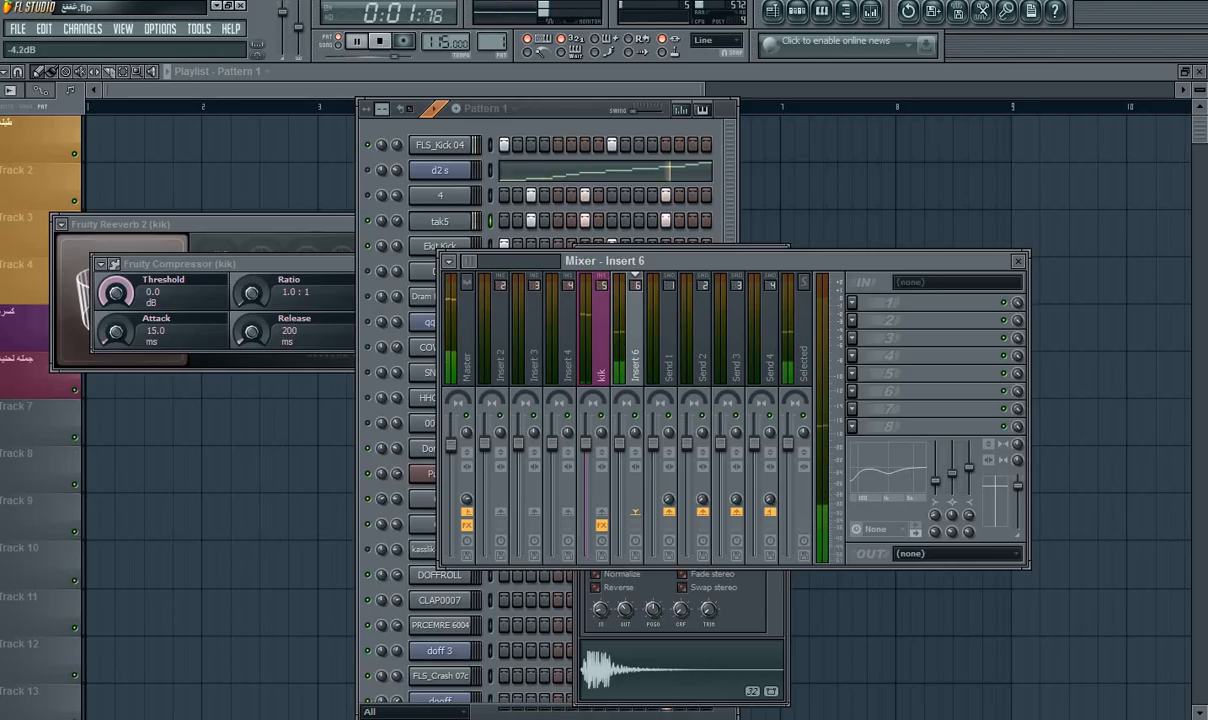
Add Fruity Parametric EQ 2 to Insert 6, cutting band 1, setting band 6 to -0.8 dB at 3743 Hz and band 7 to 1.5 dB at 9739 Hz.
{"action": "left_click", "coordinate": [864, 314]}
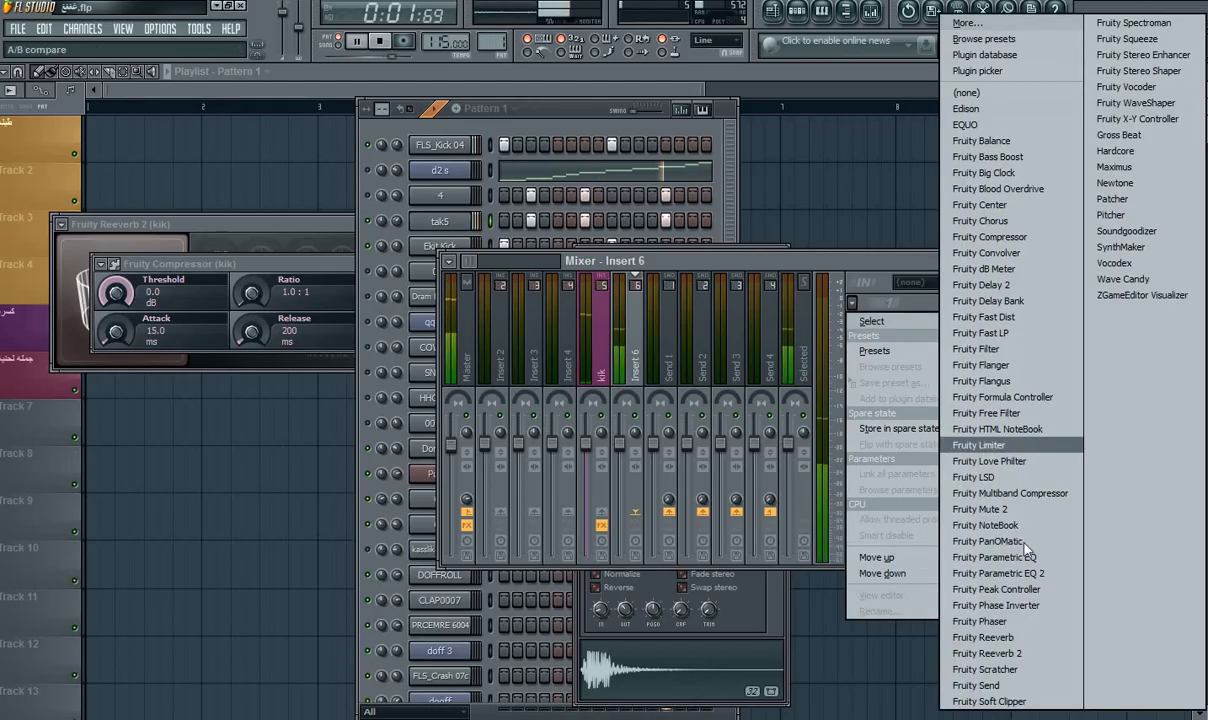
{"action": "left_click", "coordinate": [1040, 574]}
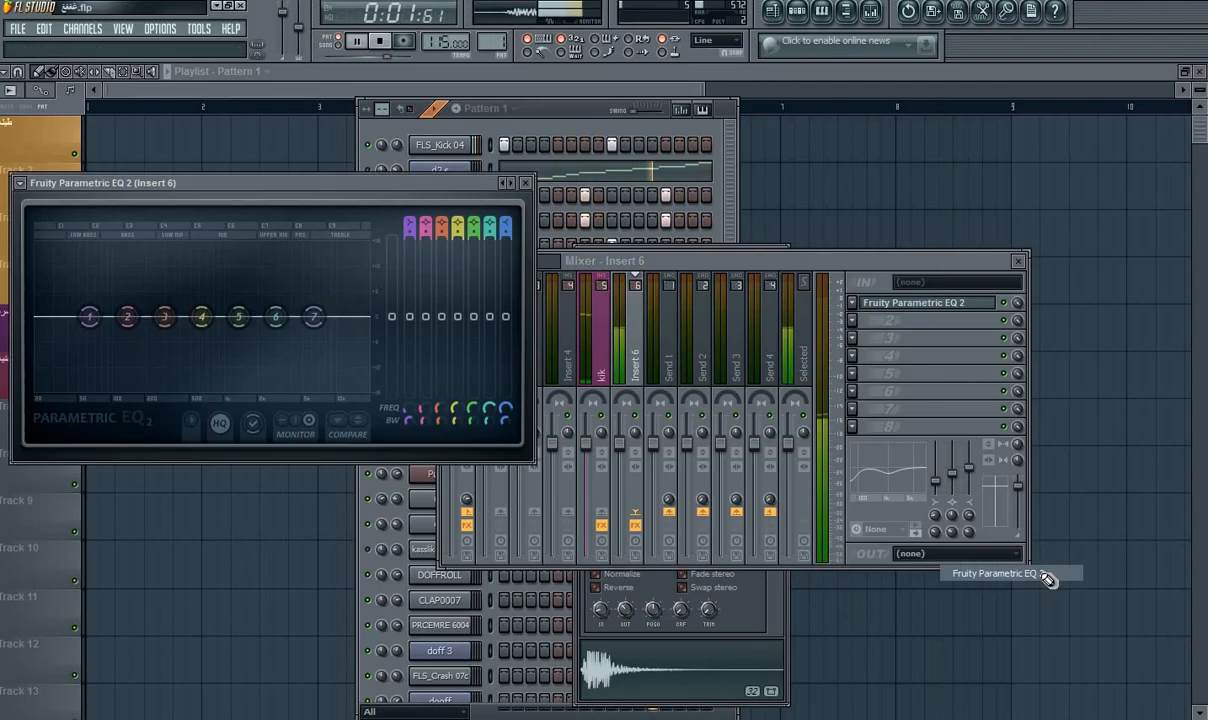
{"action": "left_click_drag", "start_coordinate": [308, 316], "coordinate": [284, 328]}
{"action": "left_click_drag", "start_coordinate": [90, 316], "coordinate": [79, 351]}
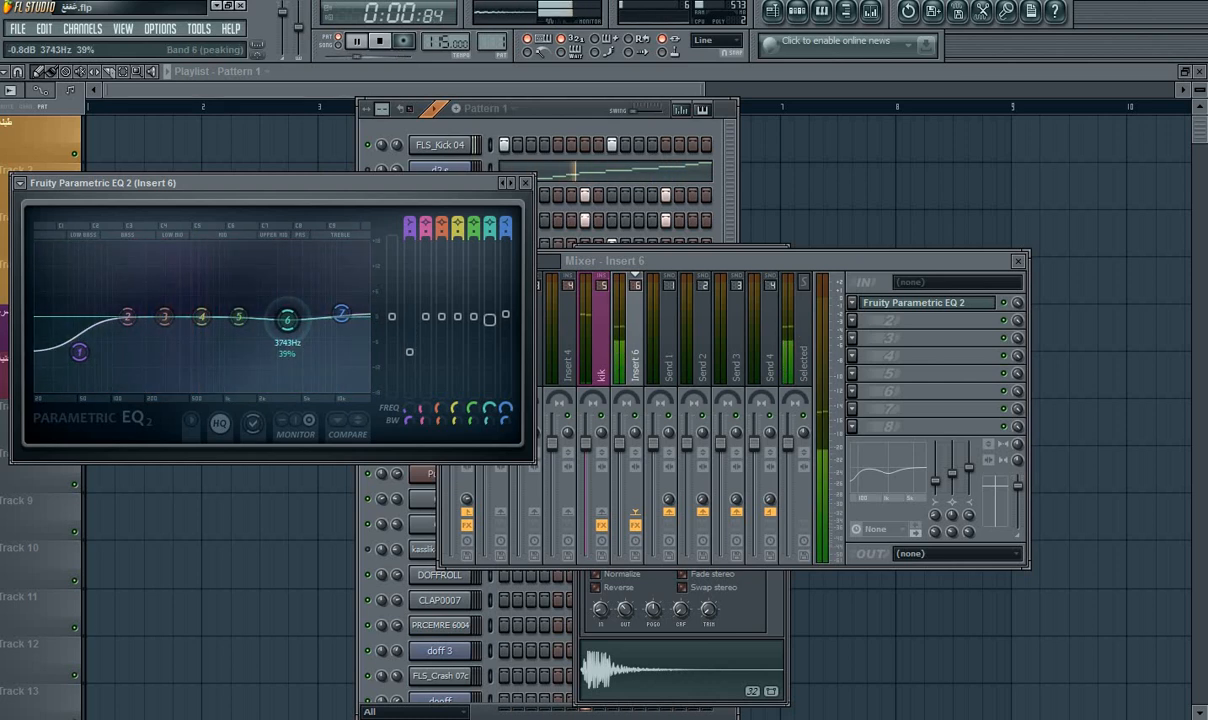
{"action": "left_click_drag", "start_coordinate": [341, 314], "coordinate": [335, 310]}
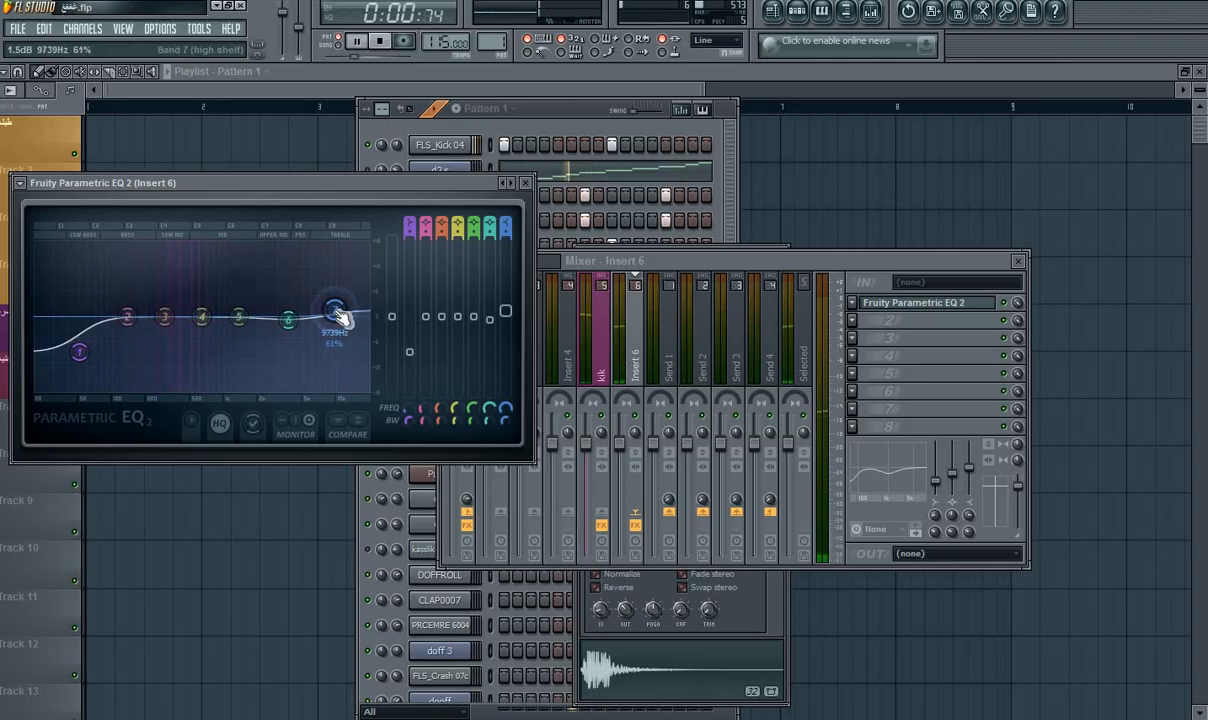
Add Fruity Reeverb 2 to Insert 6's second effect slot, and adjust its wet level and slot mix level during playback.
{"action": "key", "text": "space"}
{"action": "left_click", "coordinate": [851, 320]}
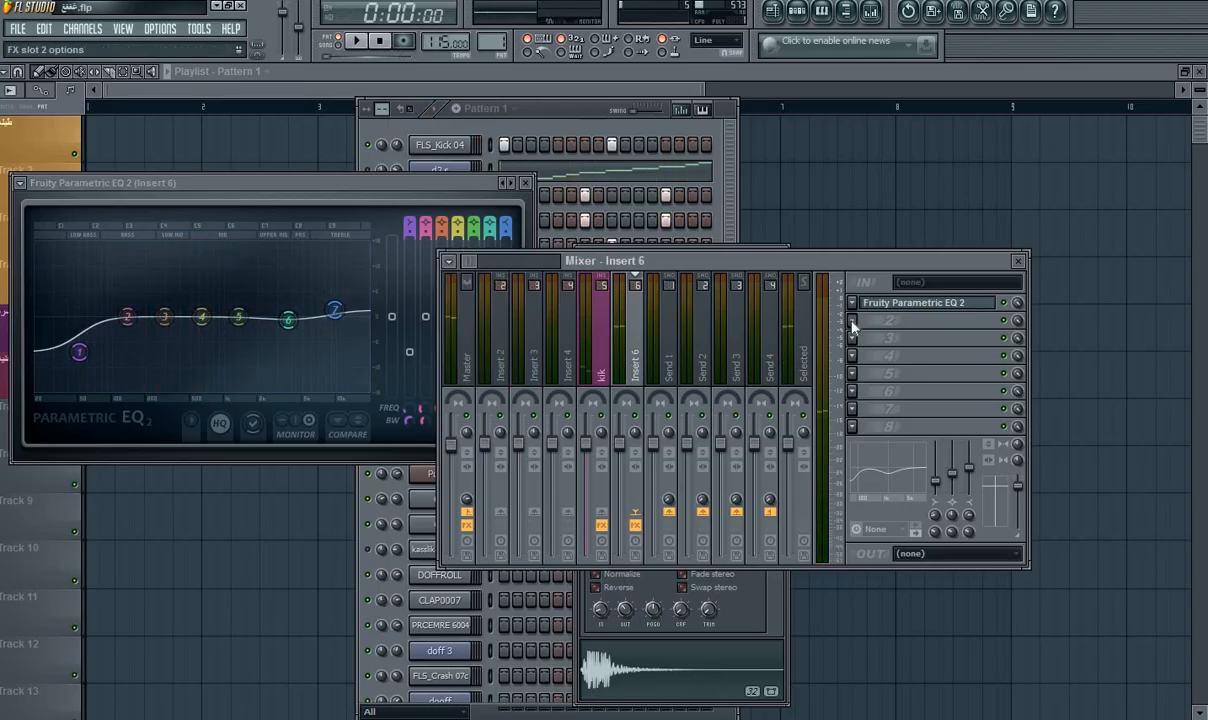
{"action": "left_click", "coordinate": [1055, 653]}
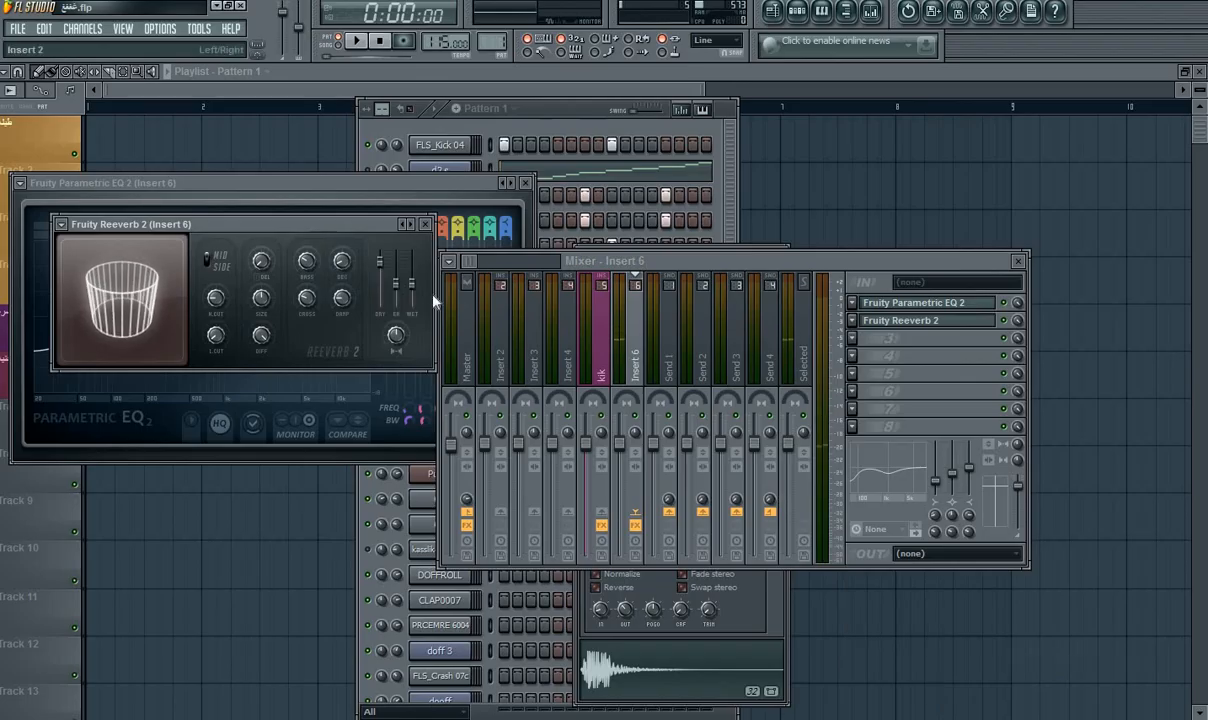
{"action": "key", "text": "space"}
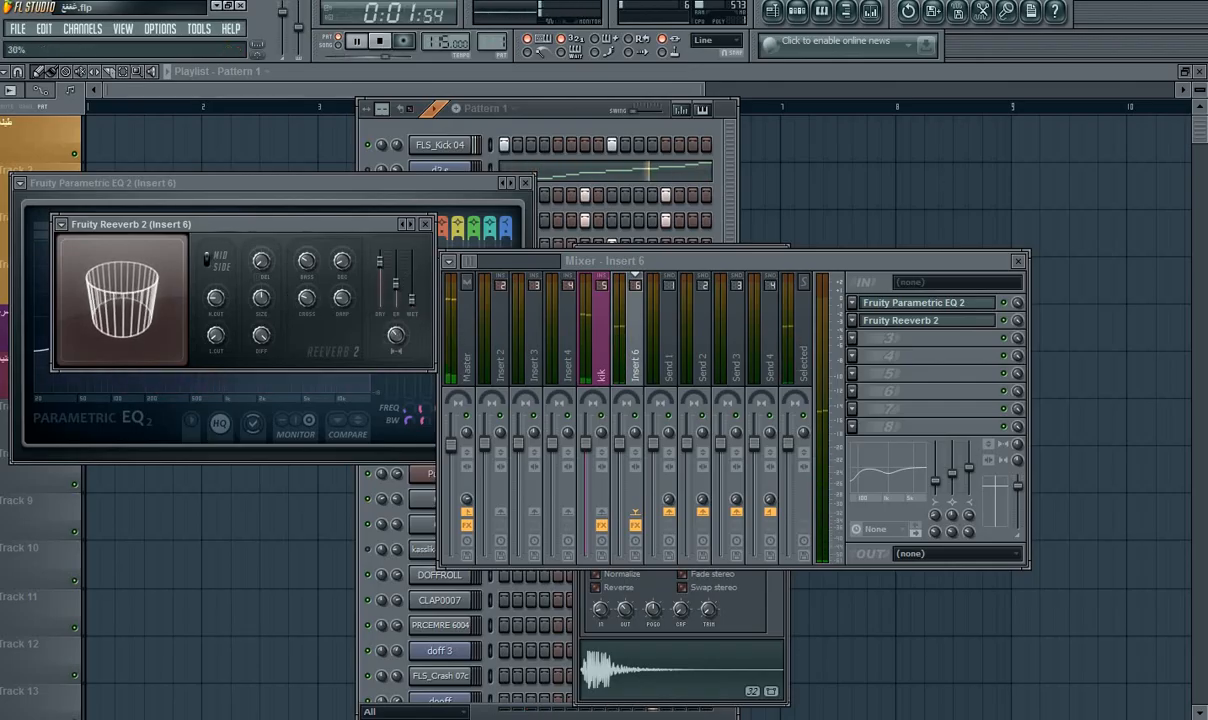
{"action": "left_click_drag", "start_coordinate": [1016, 322], "coordinate": [1017, 323]}
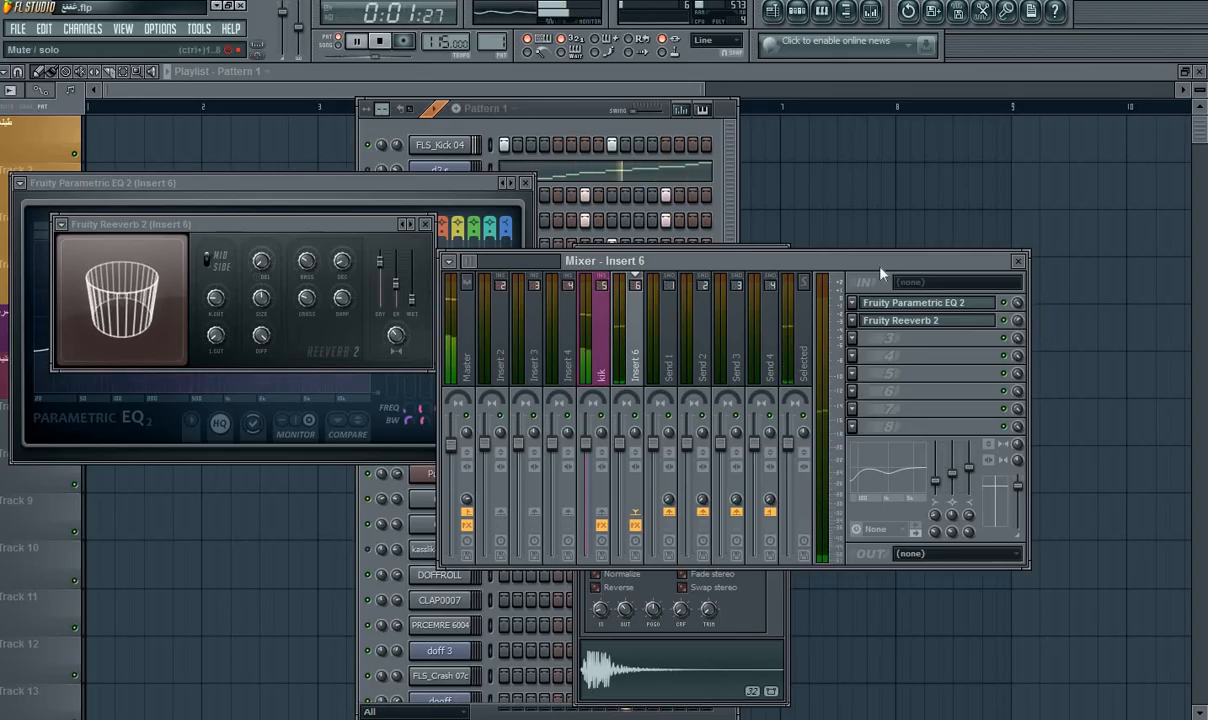
{"action": "key", "text": "space"}
Unmute channel 4, route it to mixer track 6, and audition it with tak5 muted.
{"action": "left_click", "coordinate": [526, 108]}
{"action": "left_click", "coordinate": [445, 195]}
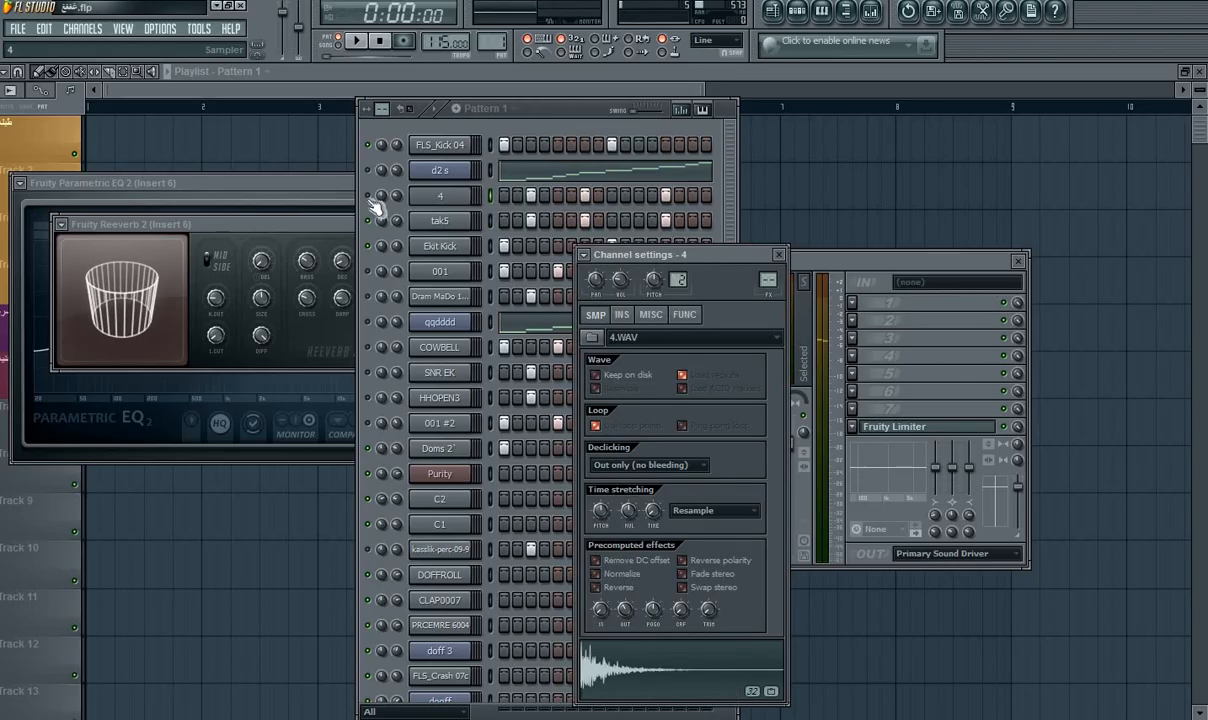
{"action": "left_click", "coordinate": [375, 207]}
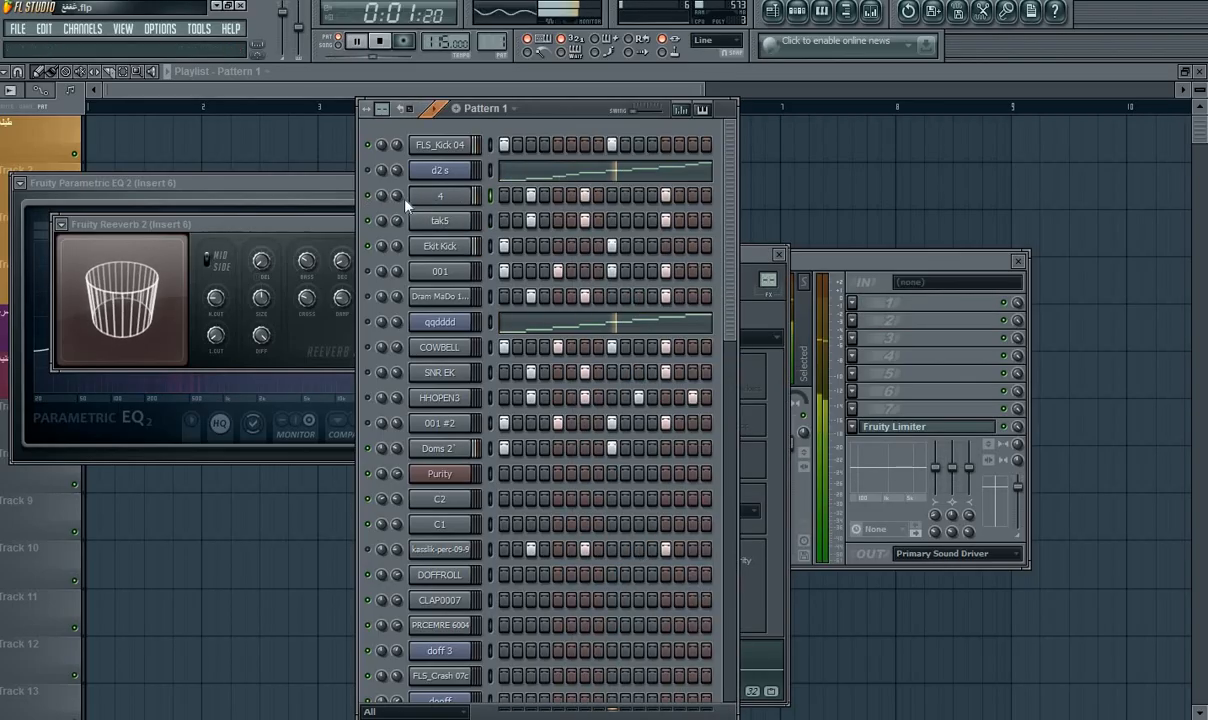
{"action": "left_click", "coordinate": [438, 196]}
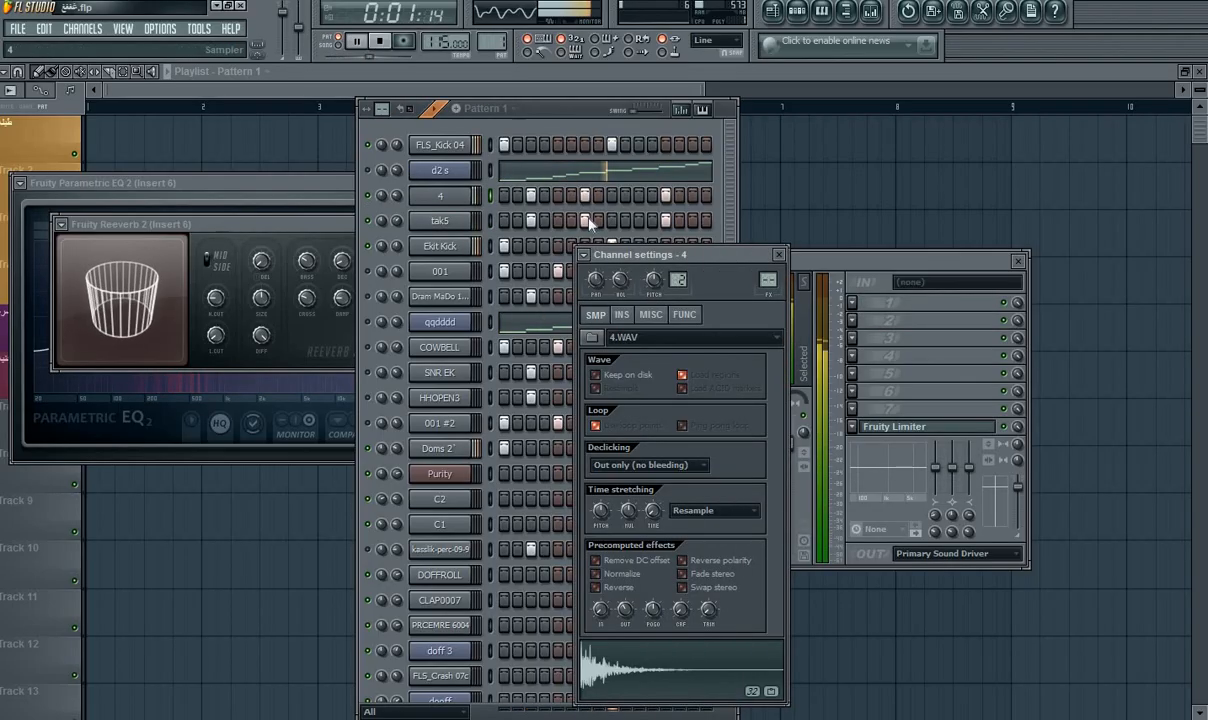
{"action": "left_click_drag", "start_coordinate": [768, 284], "coordinate": [768, 255]}
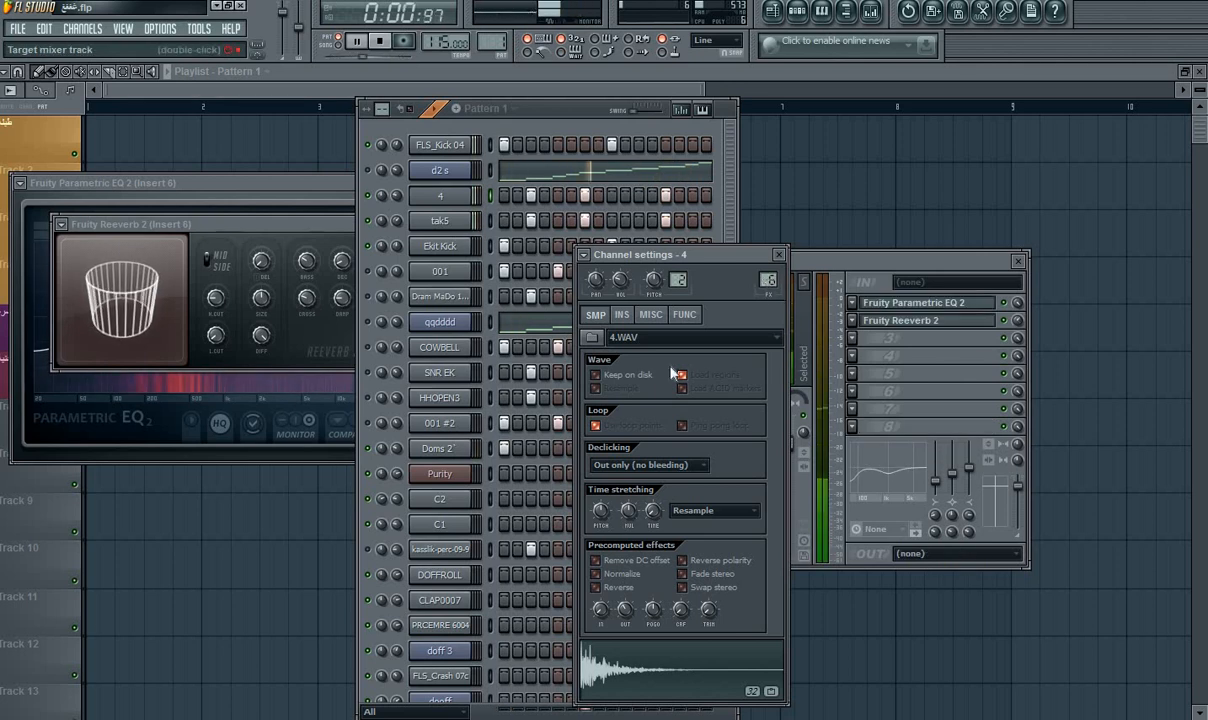
{"action": "left_click", "coordinate": [372, 235]}
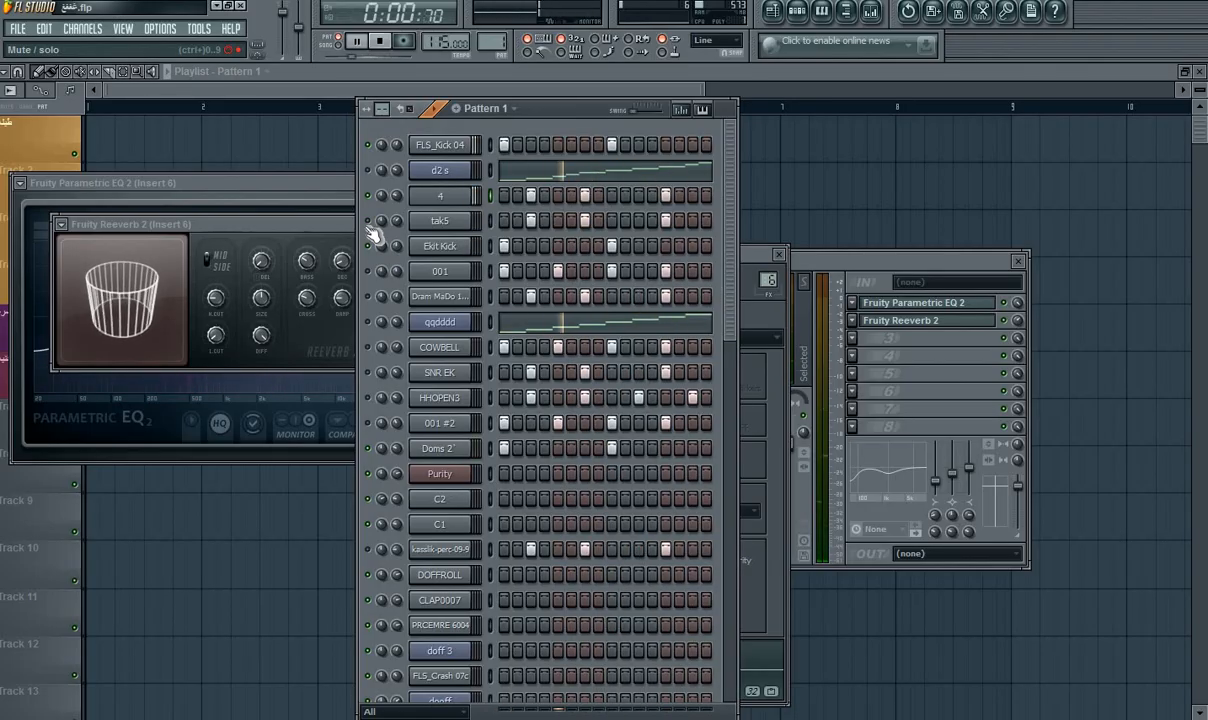
{"action": "key", "text": "space"}
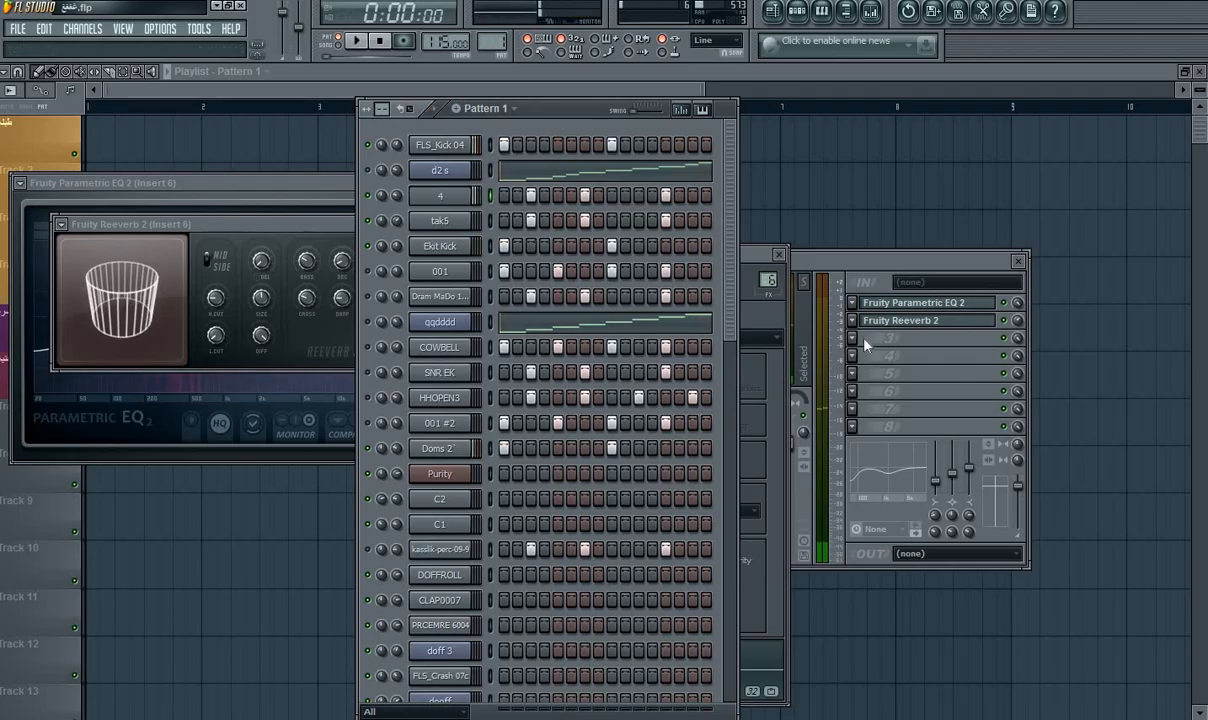
Try Fruity Stereo Enhancer in Insert 6's third effect slot, adjusting it during playback.
{"action": "left_click", "coordinate": [862, 343]}
{"action": "left_click", "coordinate": [856, 340]}
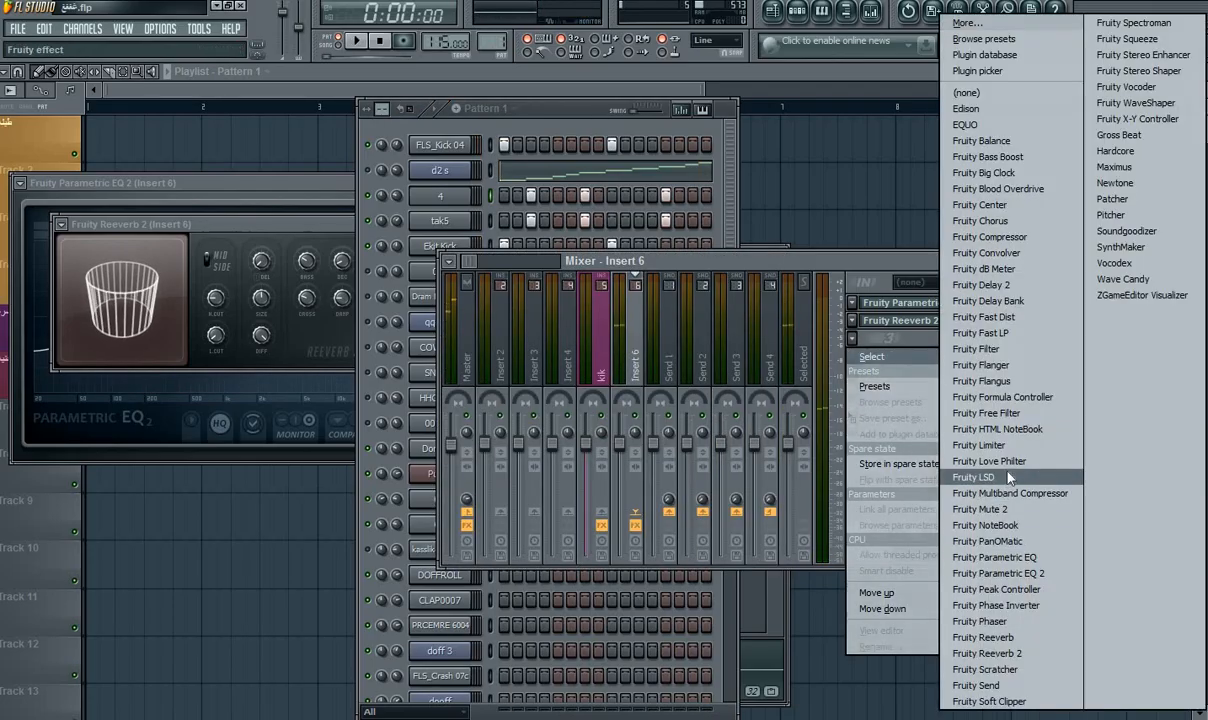
{"action": "left_click", "coordinate": [1160, 54]}
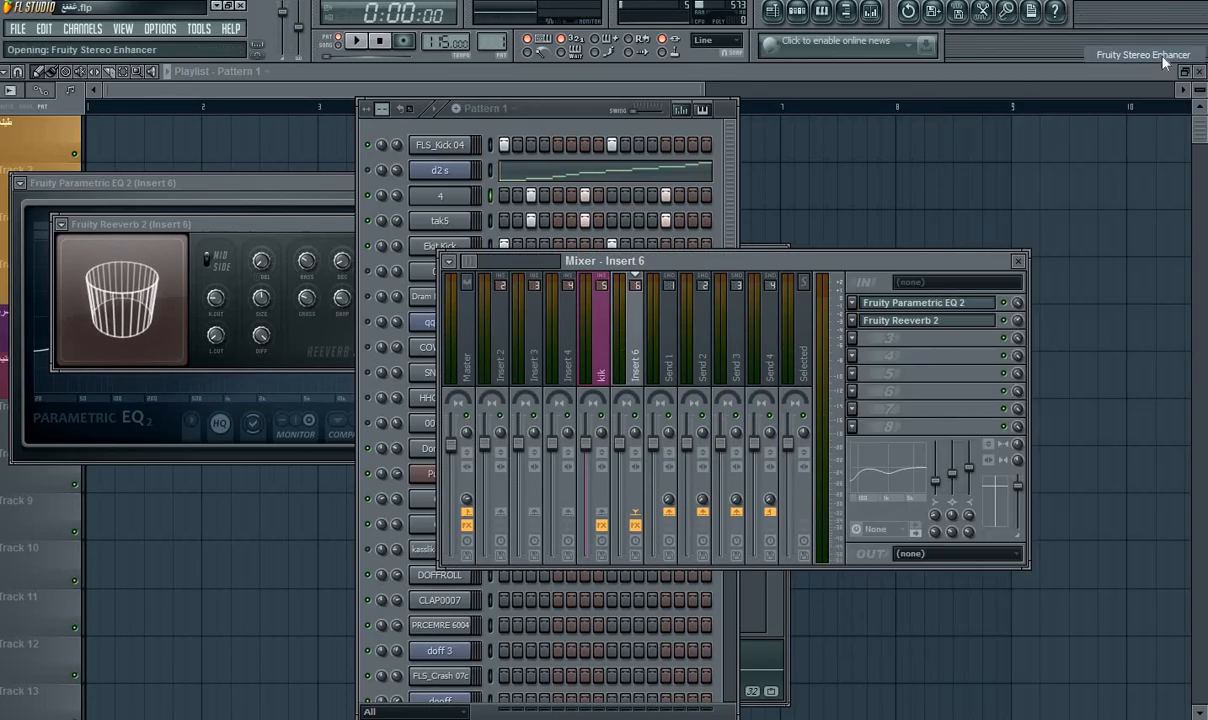
{"action": "key", "text": "space"}
{"action": "mouse_move", "coordinate": [197, 292]}
{"action": "left_mouse_down"}
{"action": "mouse_move", "coordinate": [197, 250]}
{"action": "mouse_move", "coordinate": [197, 320]}
{"action": "mouse_move", "coordinate": [197, 302]}
{"action": "left_mouse_up"}
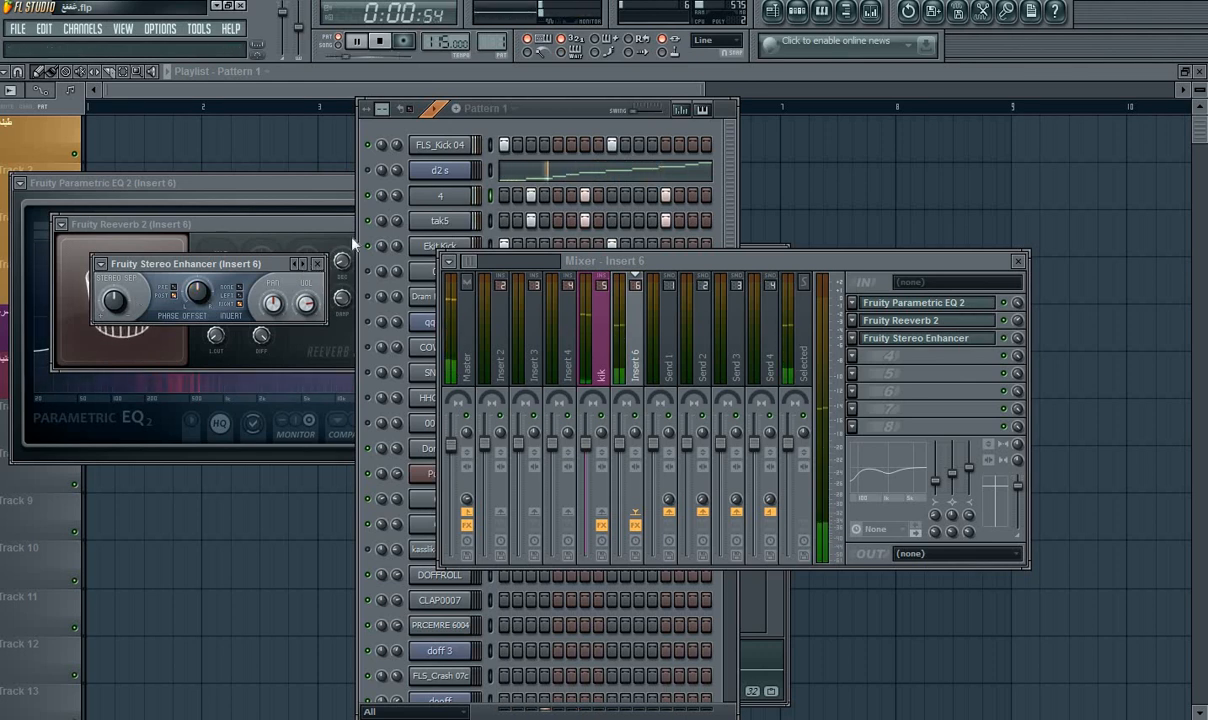
Remove Fruity Stereo Enhancer from Insert 6's third effect slot and stop playback.
{"action": "left_click", "coordinate": [456, 203]}
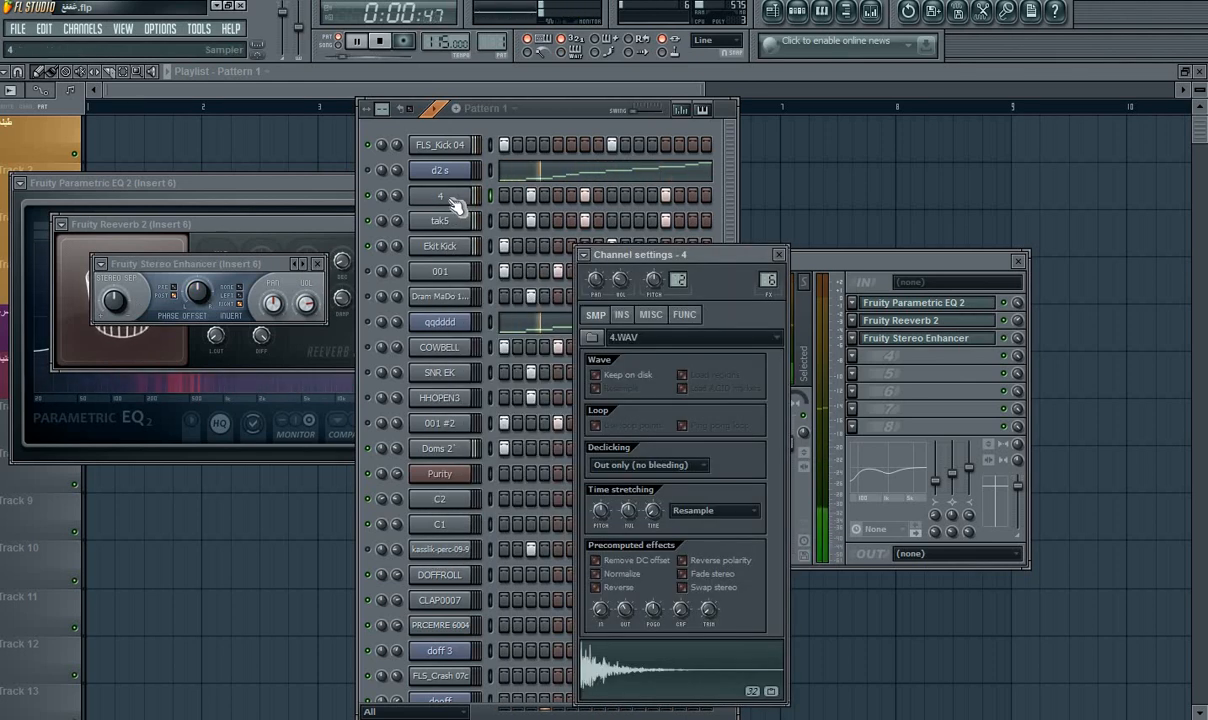
{"action": "left_click", "coordinate": [1012, 343]}
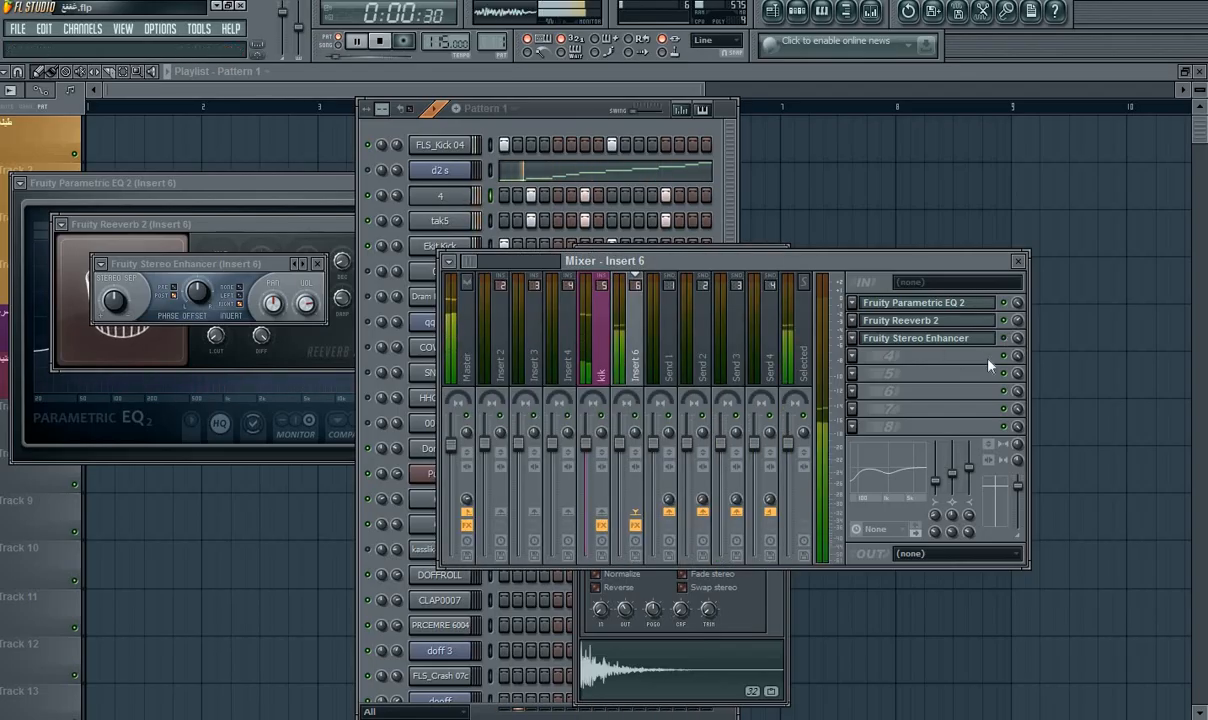
{"action": "left_click", "coordinate": [853, 340]}
{"action": "mouse_move", "coordinate": [880, 356]}
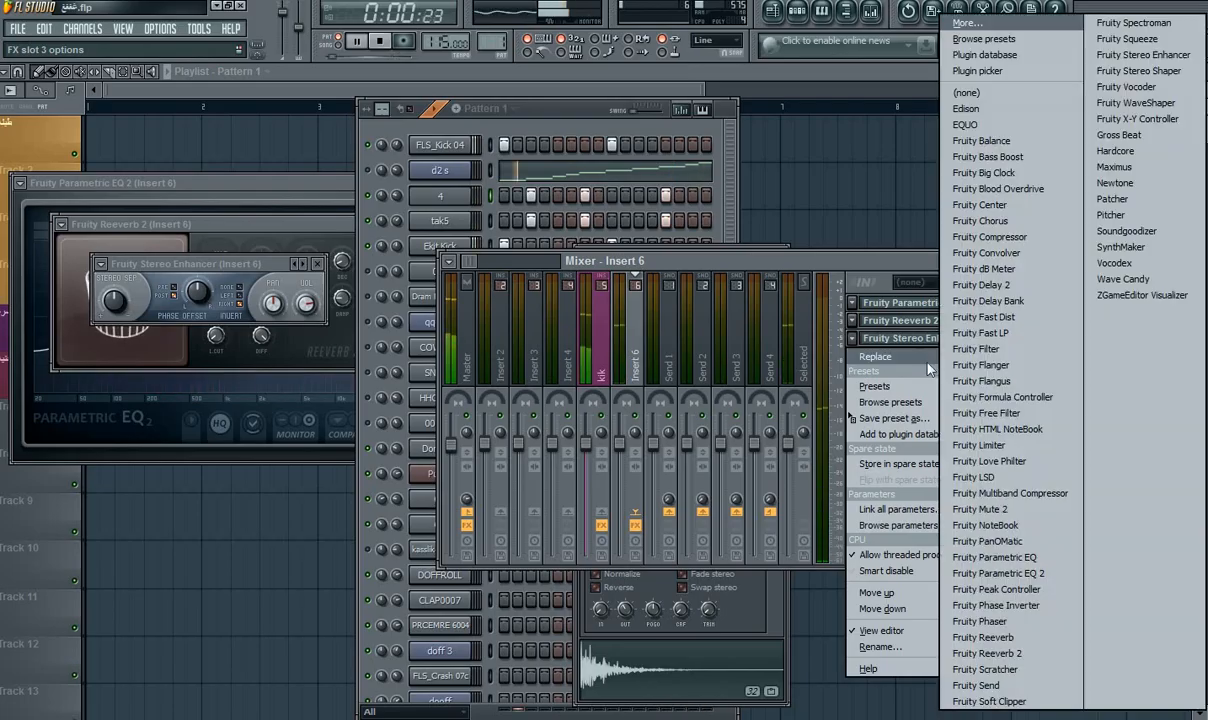
{"action": "left_click", "coordinate": [984, 93]}
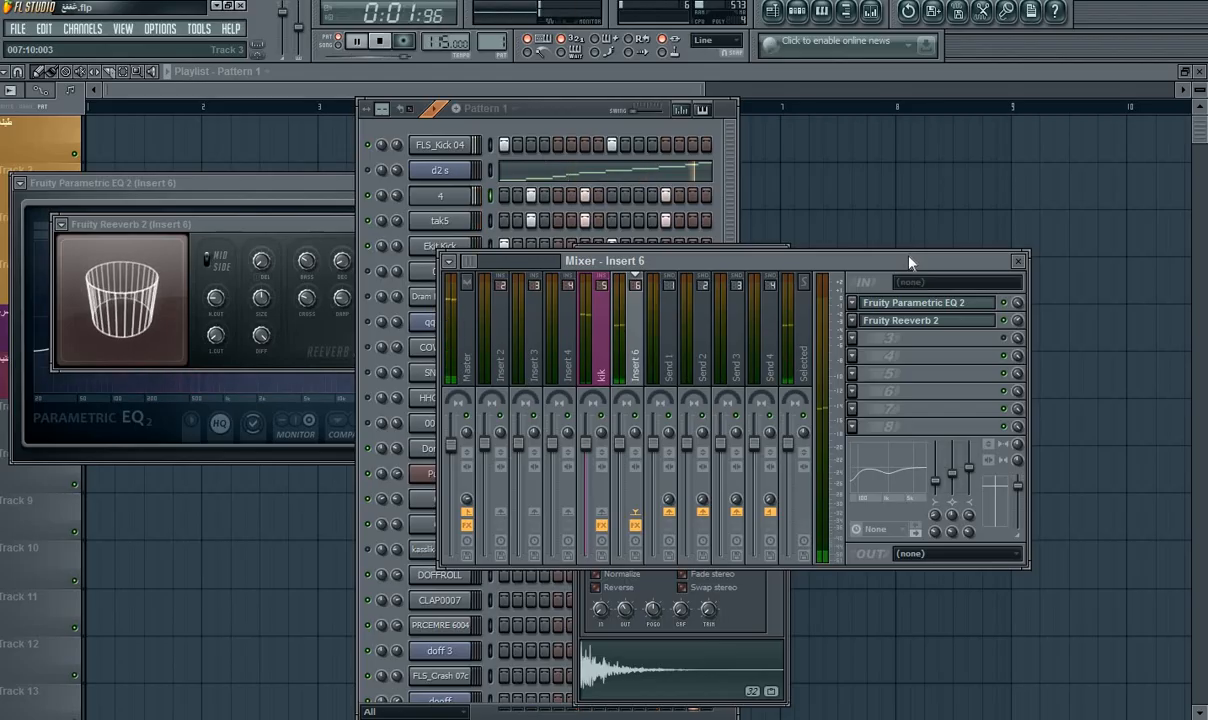
{"action": "left_click", "coordinate": [575, 114]}
{"action": "key", "text": "space"}
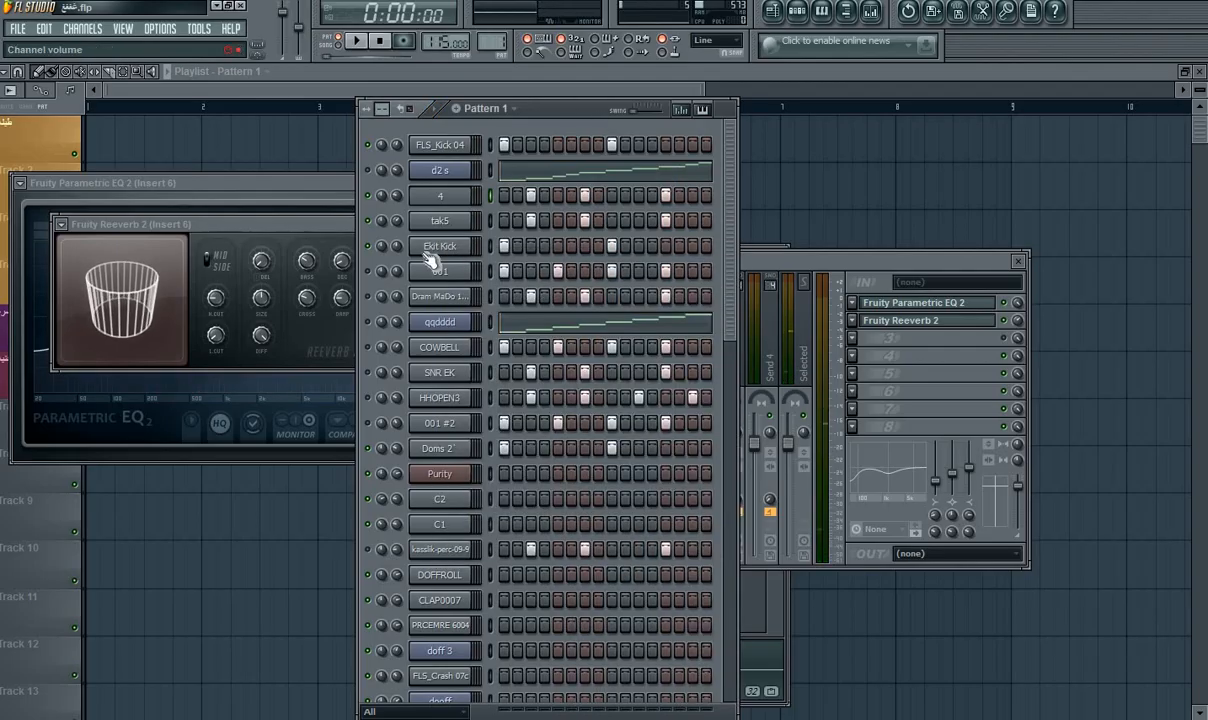
Audition the Ekit Kick and 001 samples, then unmute channel 001 and route it to mixer track 7.
{"action": "left_click", "coordinate": [428, 250]}
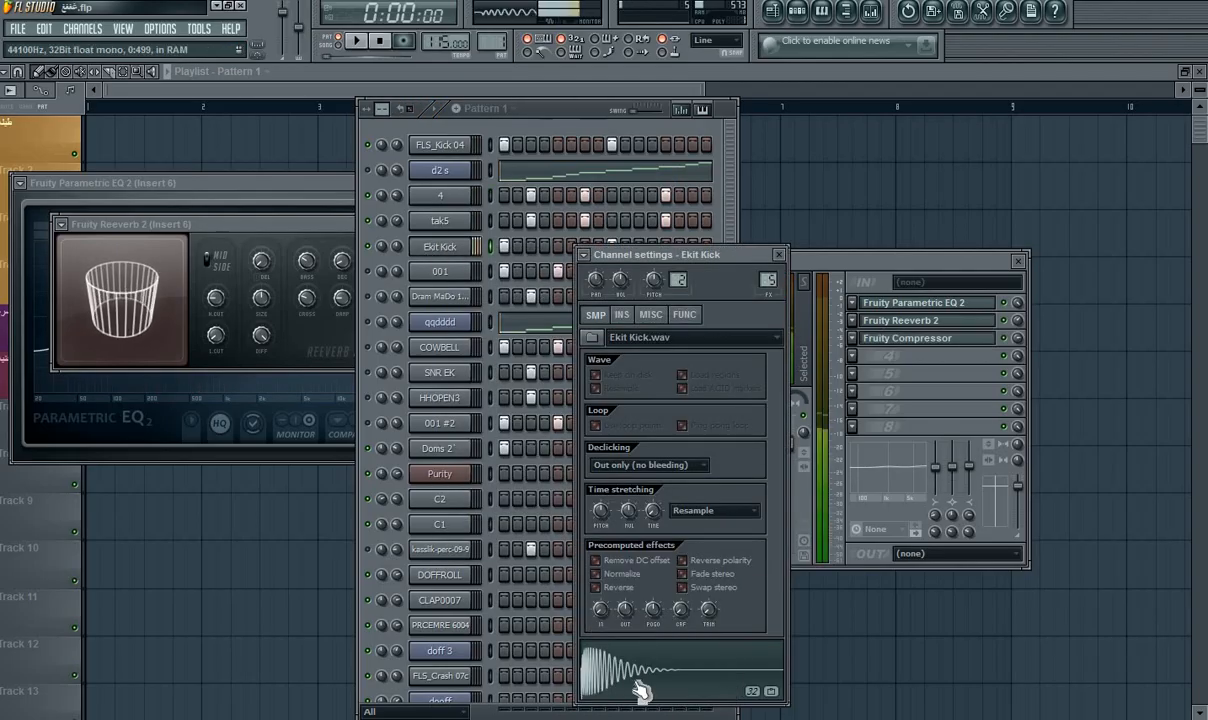
{"action": "left_click", "coordinate": [440, 274]}
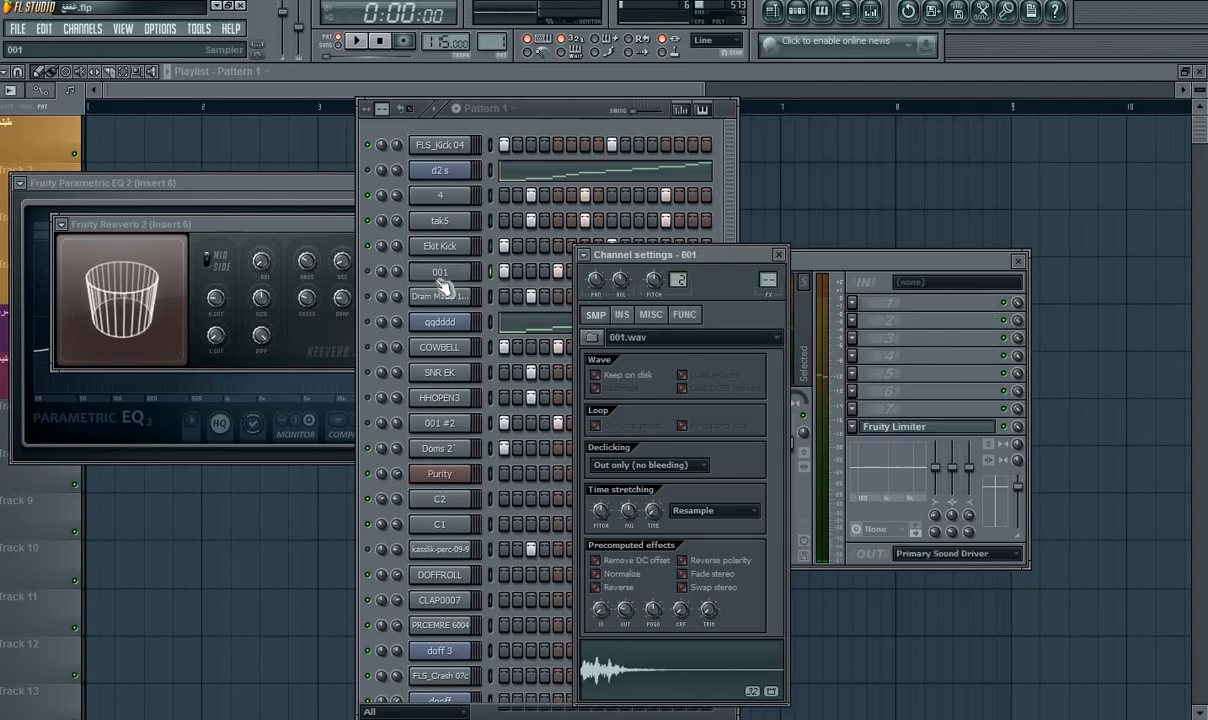
{"action": "left_click", "coordinate": [636, 658]}
{"action": "left_click", "coordinate": [369, 271]}
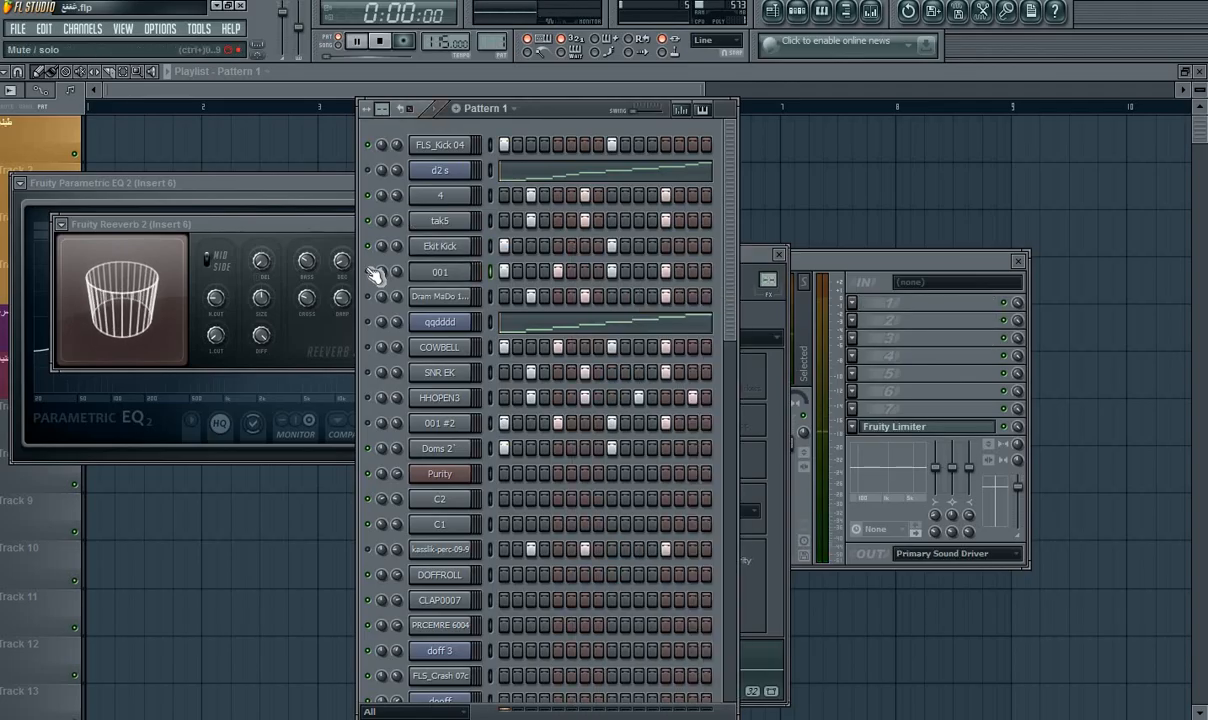
{"action": "left_click", "coordinate": [444, 279]}
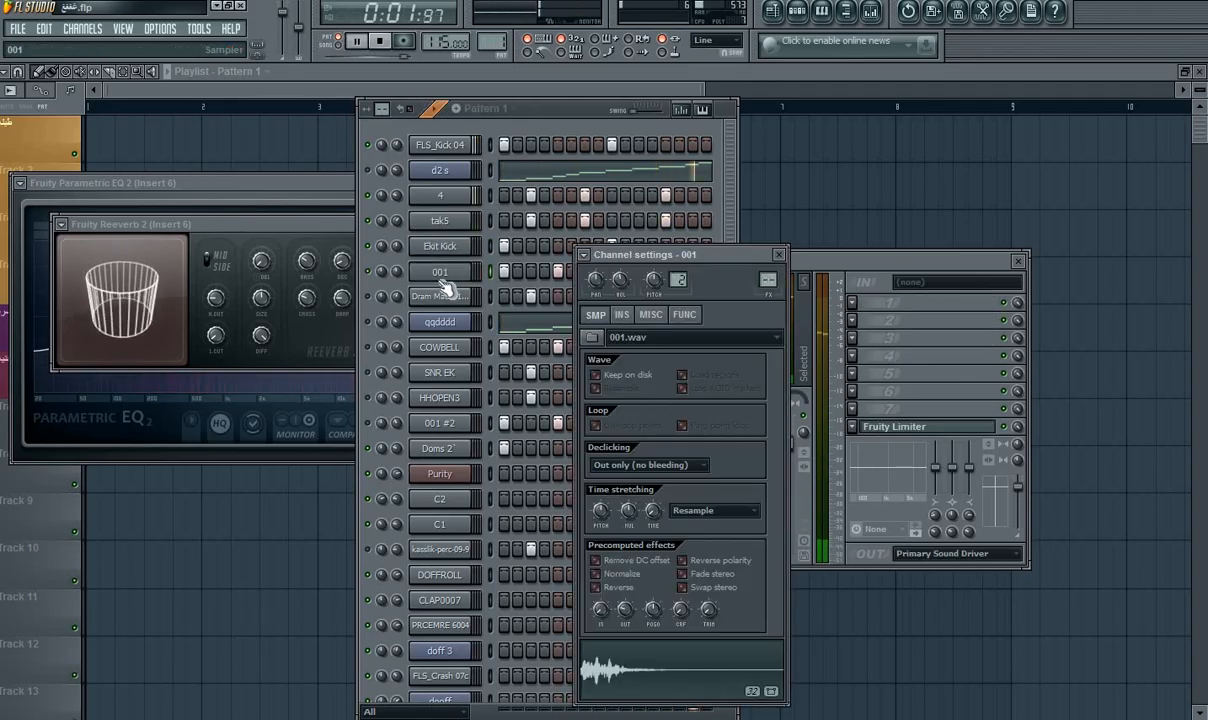
{"action": "left_click_drag", "start_coordinate": [768, 281], "coordinate": [768, 251]}
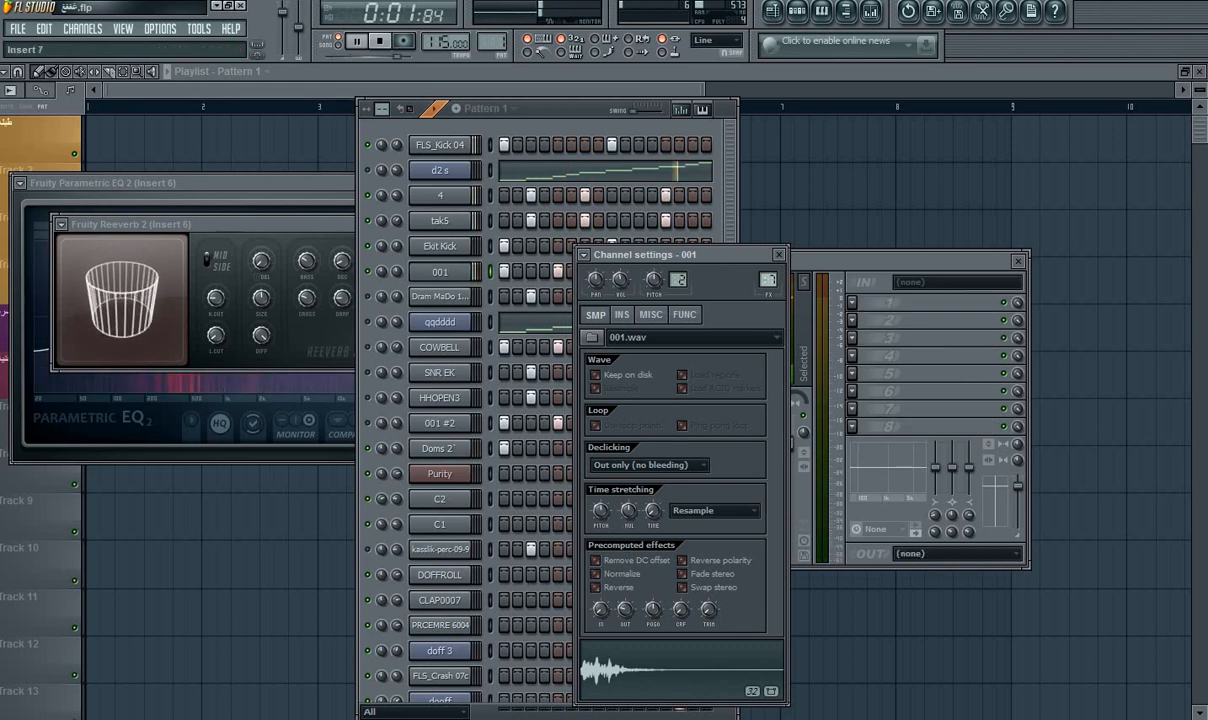
Add Fruity Stereo Enhancer to Insert 7's first effect slot and shift its phase offset to about 6.9 ms right.
{"action": "double_click", "coordinate": [768, 281]}
{"action": "left_click", "coordinate": [851, 306]}
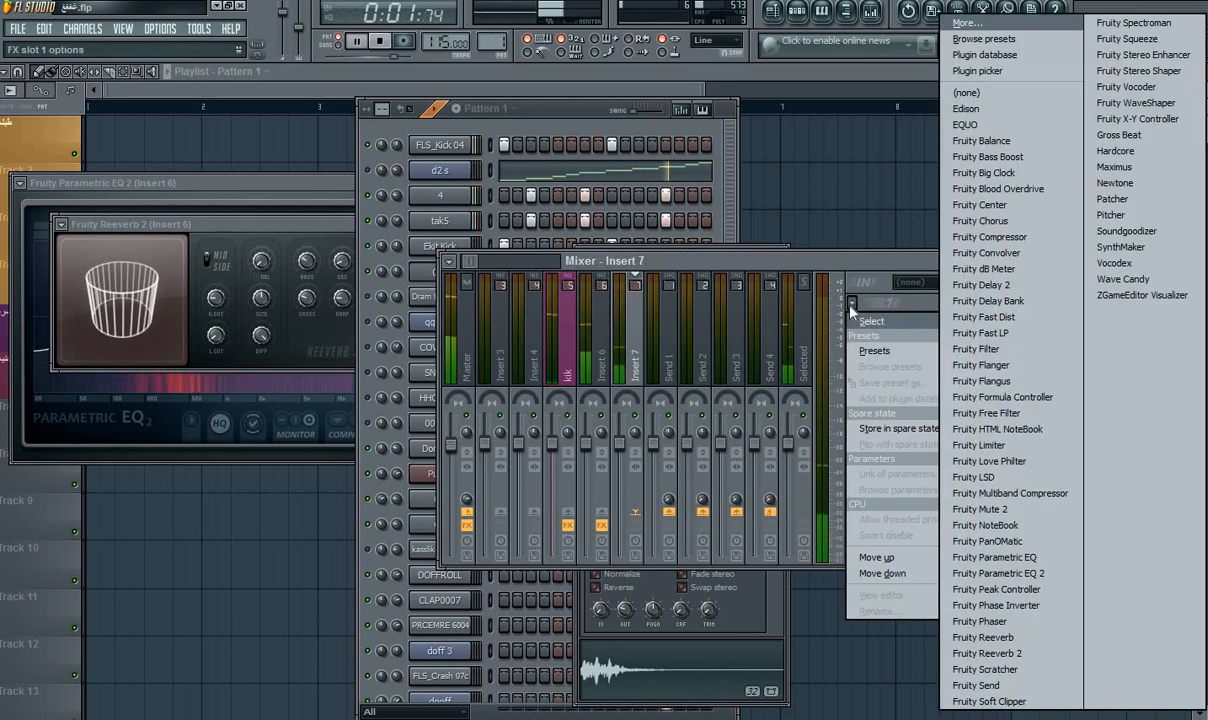
{"action": "left_click", "coordinate": [1135, 55]}
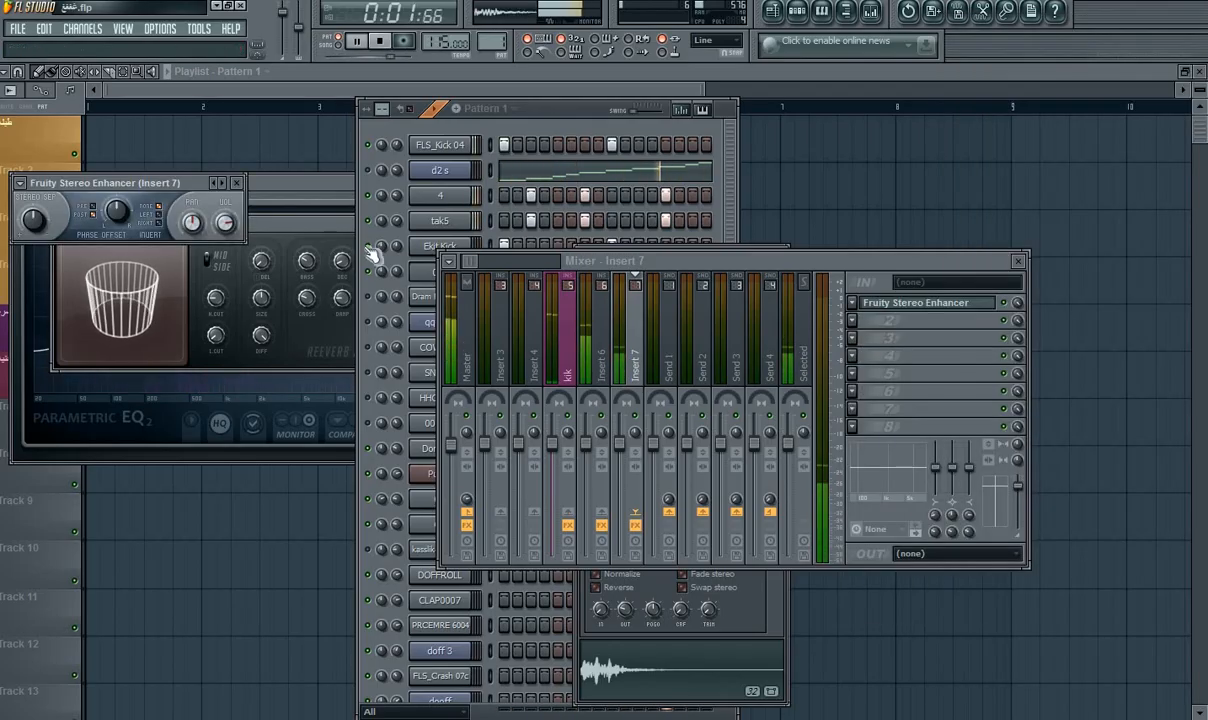
{"action": "left_click_drag", "start_coordinate": [112, 214], "coordinate": [112, 170]}
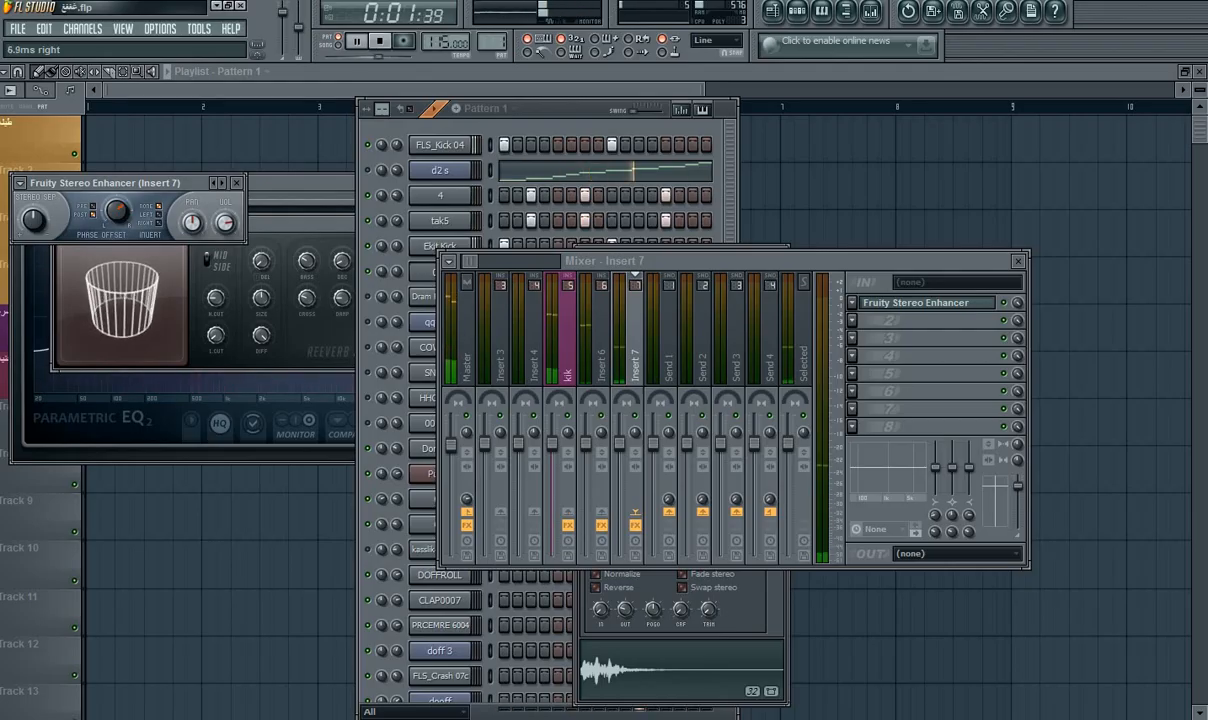
Lower Insert 7's built-in low and mid EQ bands, raise the high band slightly, and adjust the Stereo Enhancer slot's mix level.
{"action": "left_click_drag", "start_coordinate": [935, 467], "coordinate": [969, 467]}
{"action": "left_click", "coordinate": [866, 320]}
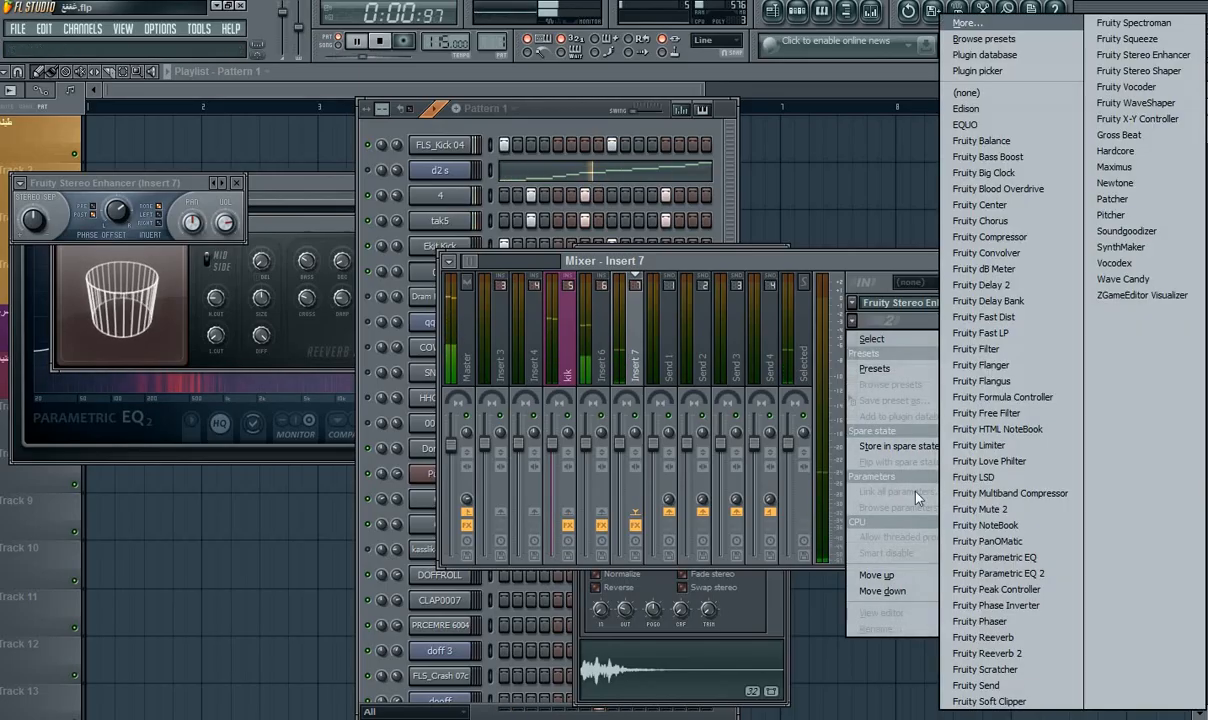
{"action": "left_click", "coordinate": [930, 263]}
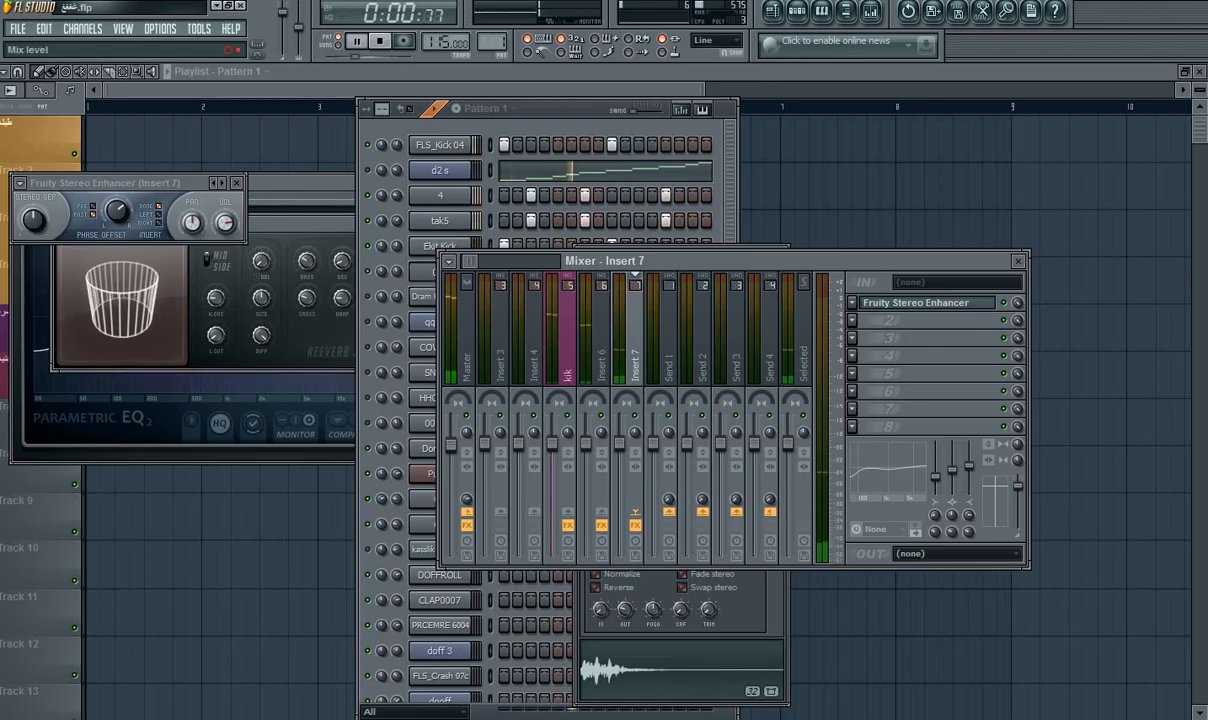
{"action": "left_click_drag", "start_coordinate": [1017, 303], "coordinate": [1017, 314]}
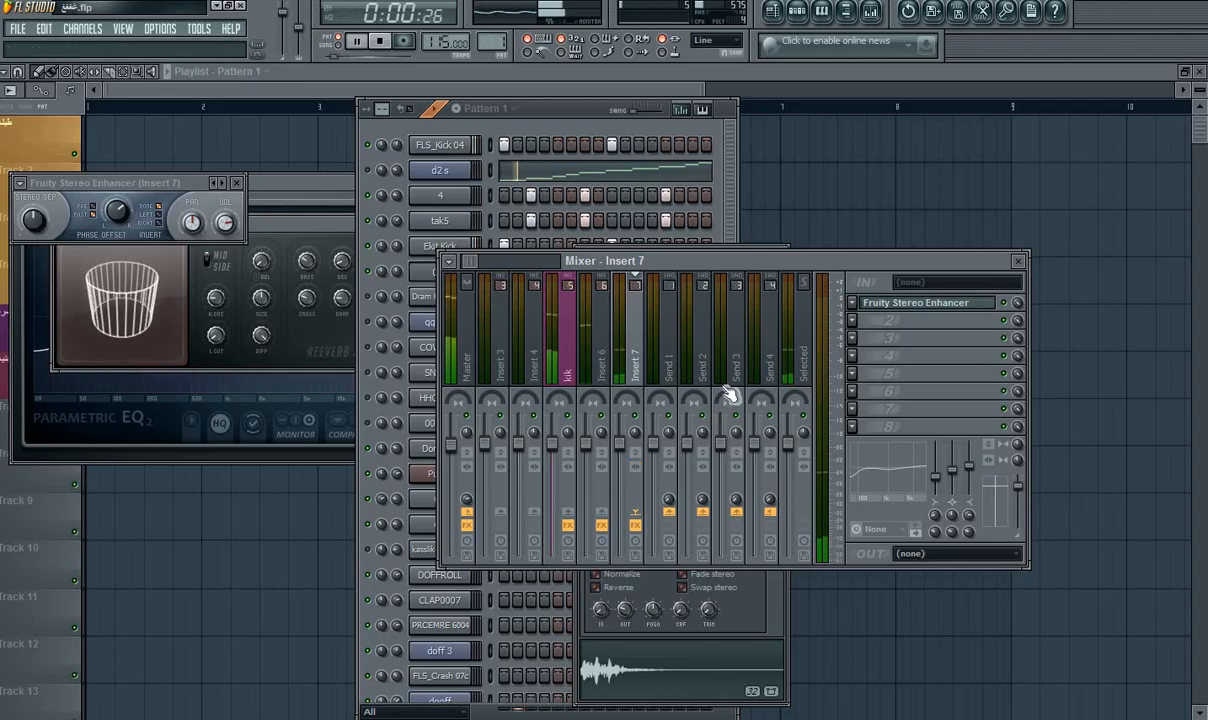
{"action": "key", "text": "space"}
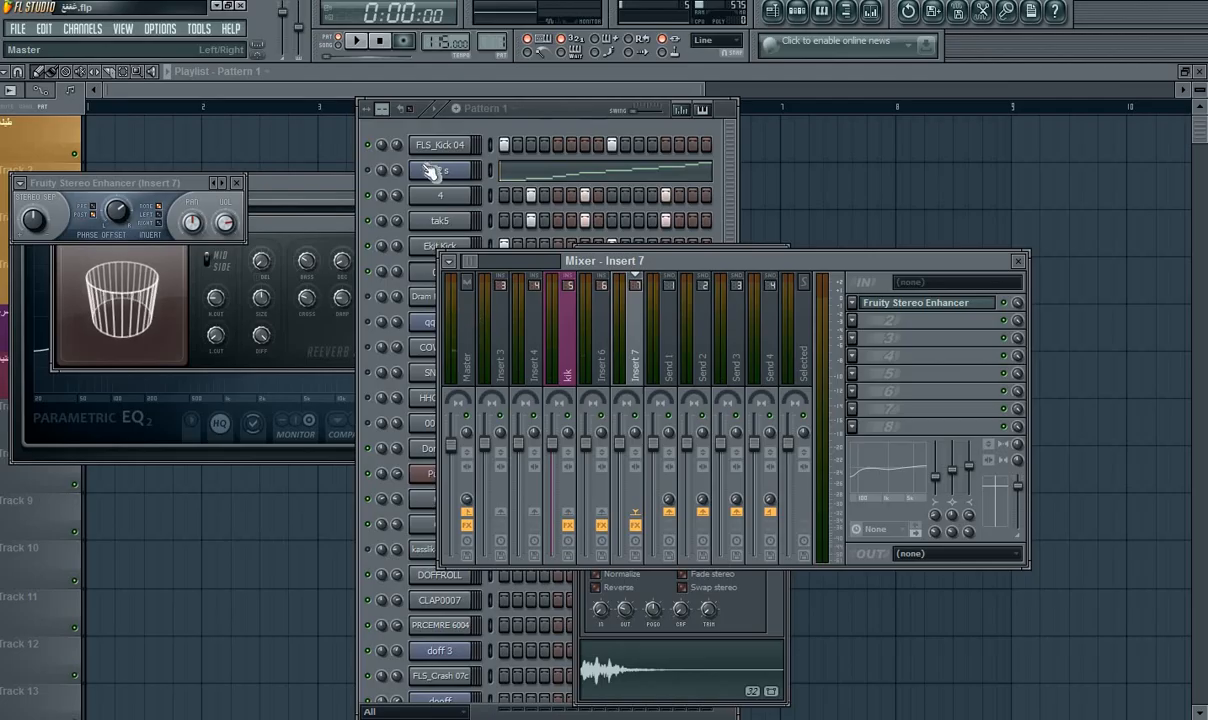
Play the pattern and set the phase inversion of Insert 7's Stereo Enhancer to the right channel, then close its editor.
{"action": "left_click", "coordinate": [568, 116]}
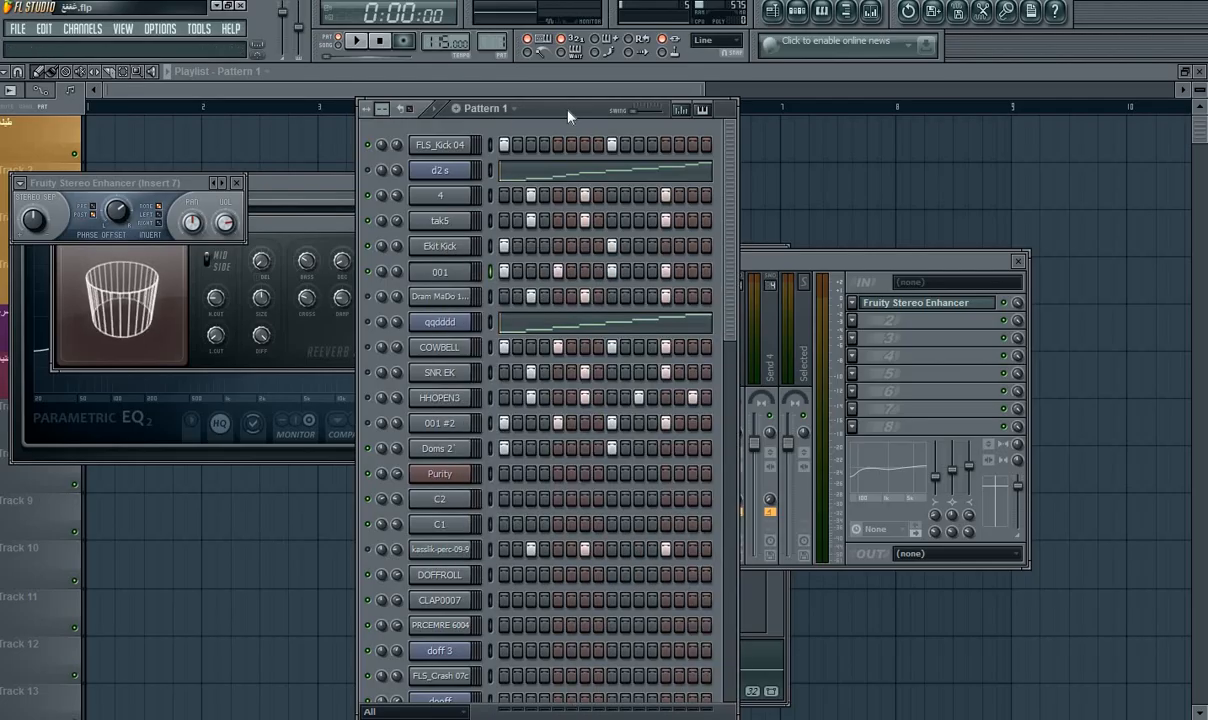
{"action": "left_click_drag", "start_coordinate": [800, 268], "coordinate": [830, 262]}
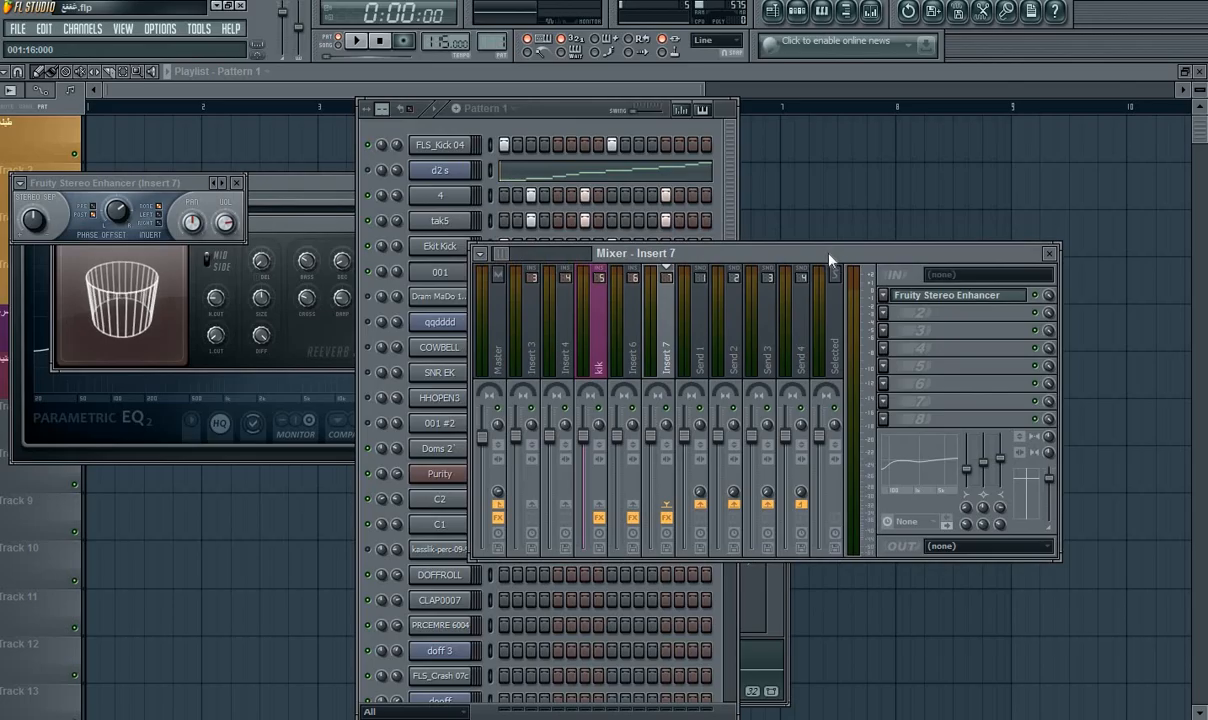
{"action": "left_click", "coordinate": [583, 115]}
{"action": "key", "text": "space"}
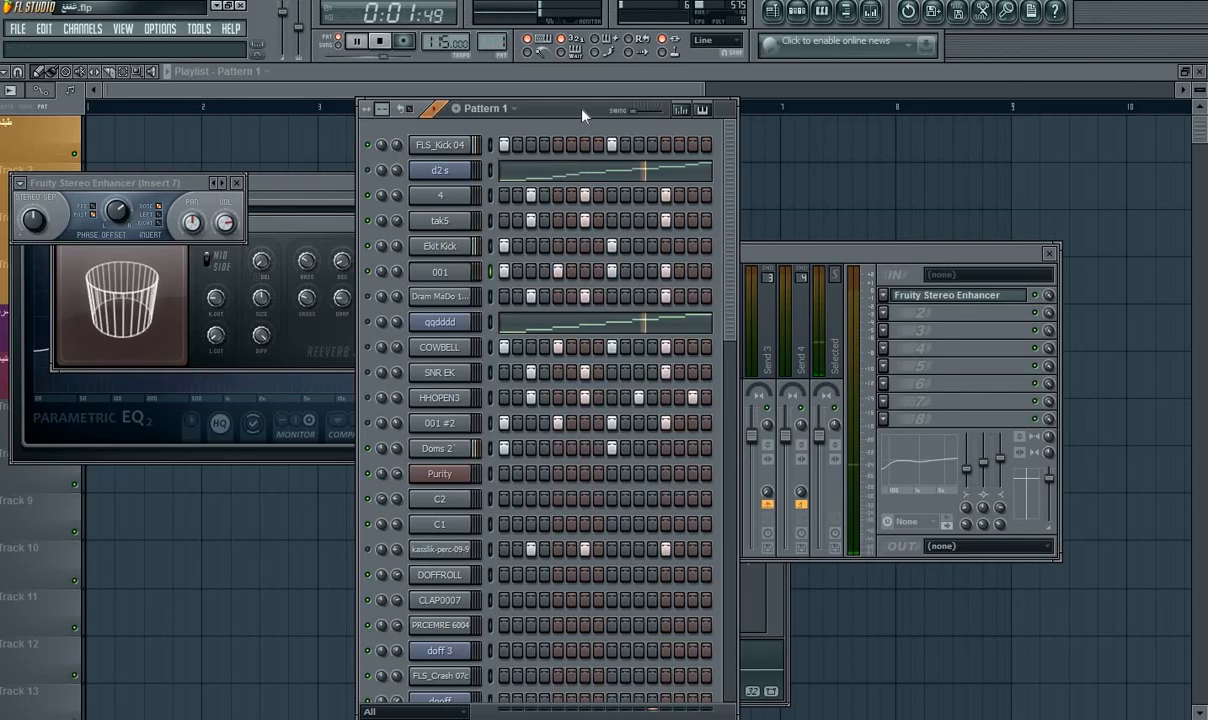
{"action": "left_click", "coordinate": [1035, 450]}
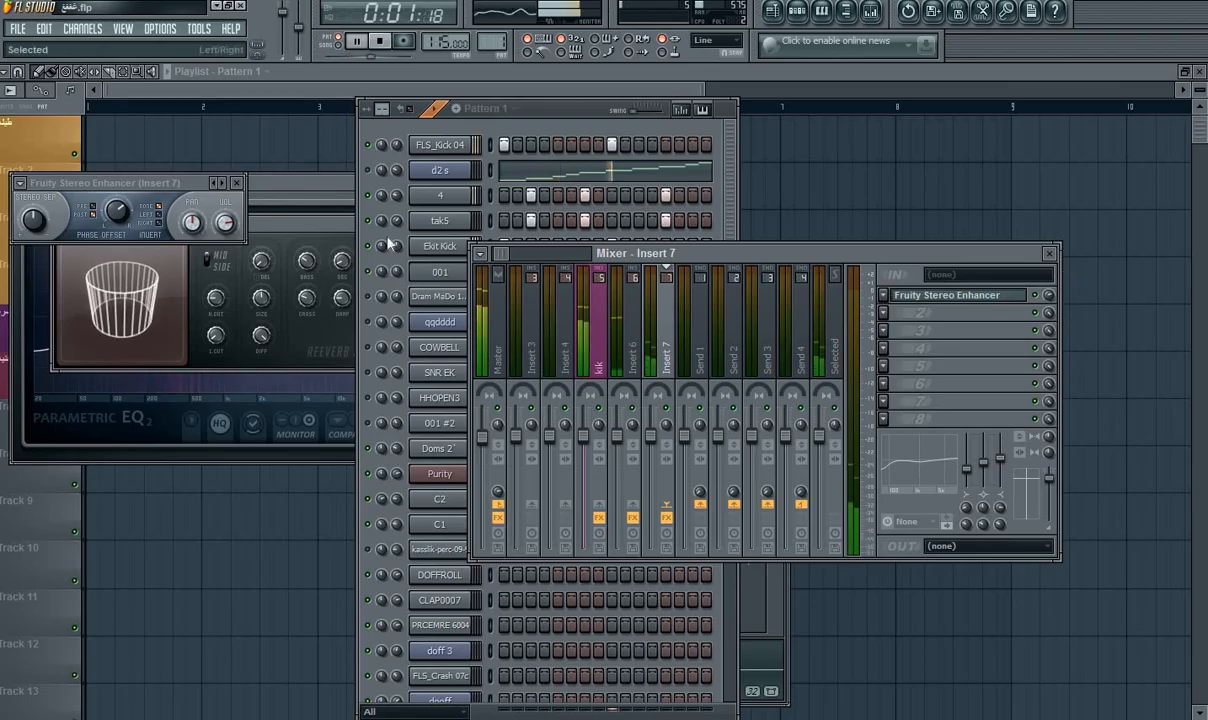
{"action": "left_click", "coordinate": [157, 225]}
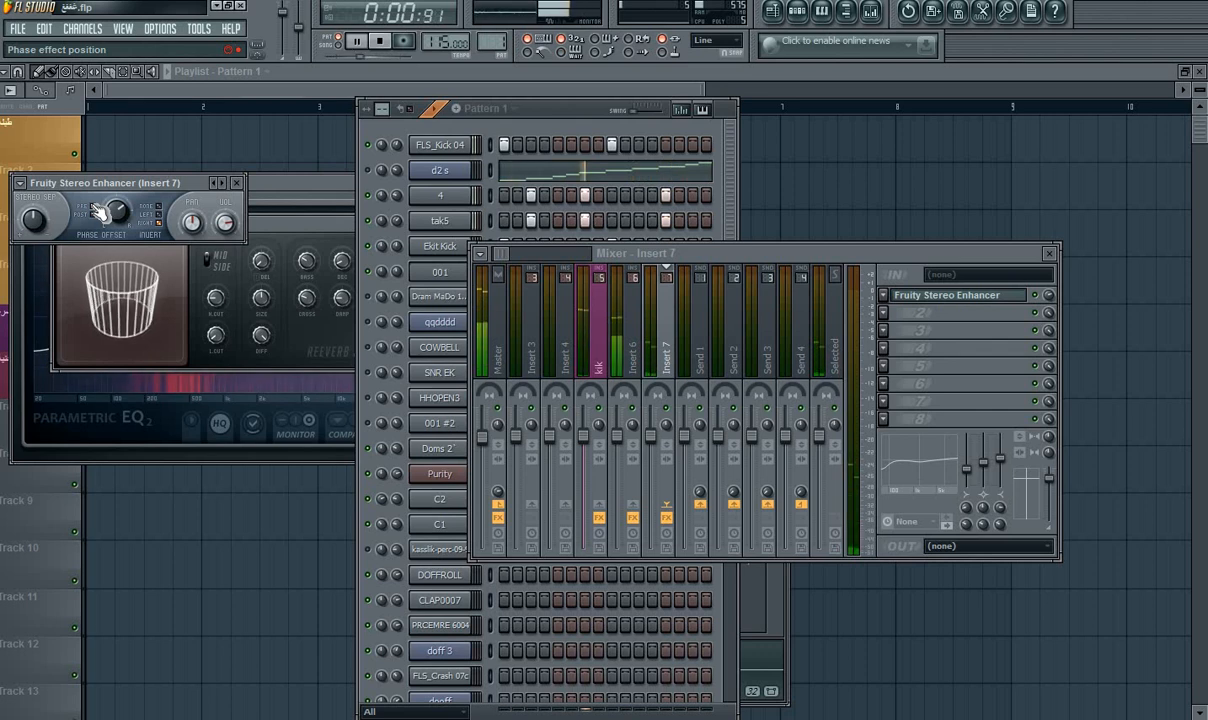
{"action": "left_click", "coordinate": [238, 190]}
Unmute the COWBELL channel during playback and route it to mixer track 8.
{"action": "key", "text": "space"}
{"action": "left_click", "coordinate": [590, 118]}
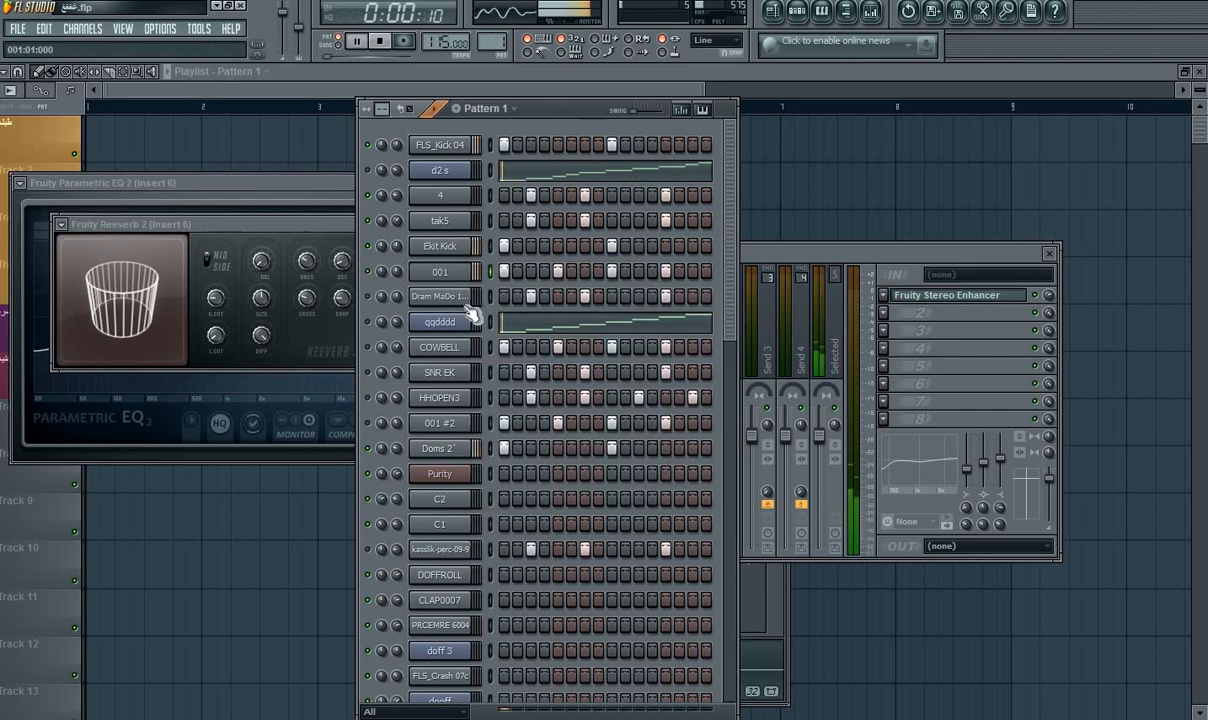
{"action": "key", "text": "space"}
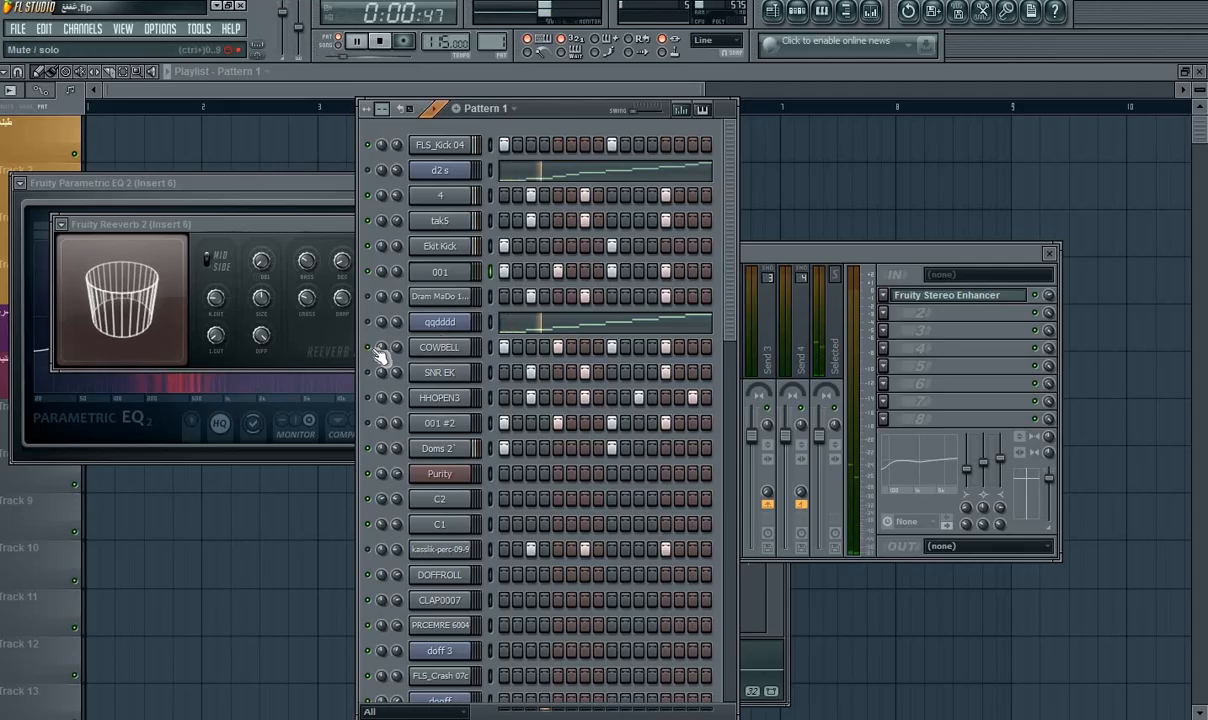
{"action": "left_click", "coordinate": [436, 348]}
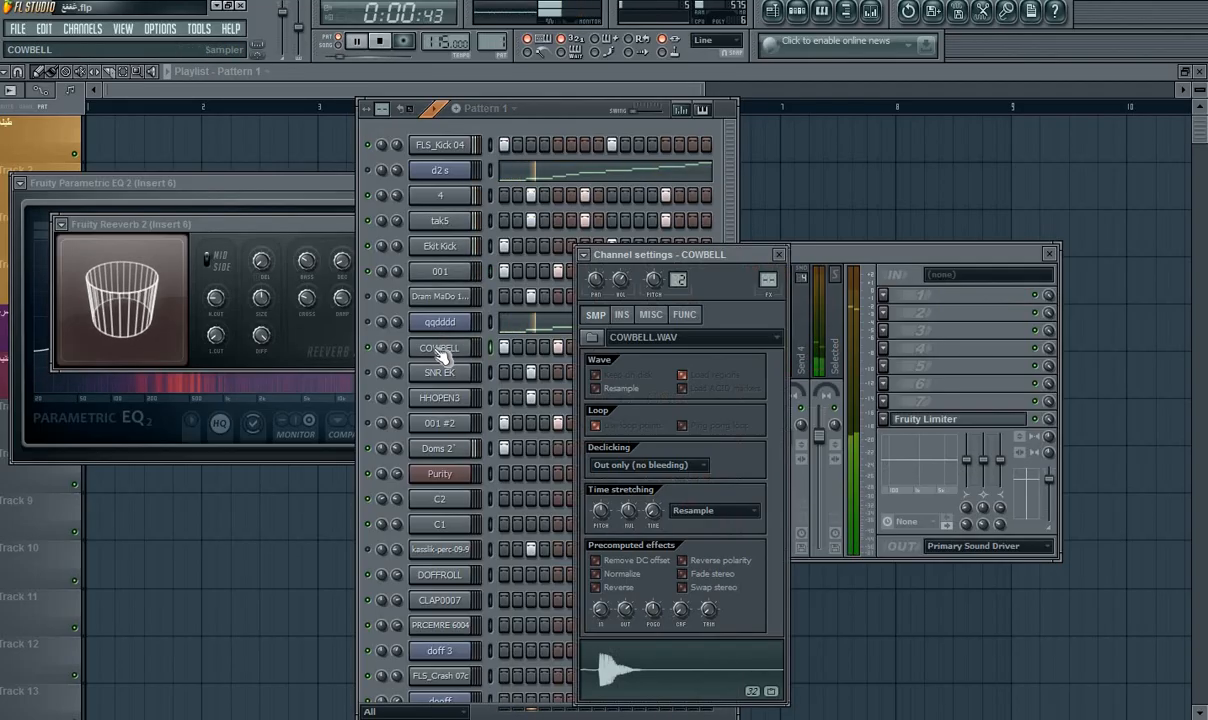
{"action": "left_click_drag", "start_coordinate": [768, 281], "coordinate": [768, 258]}
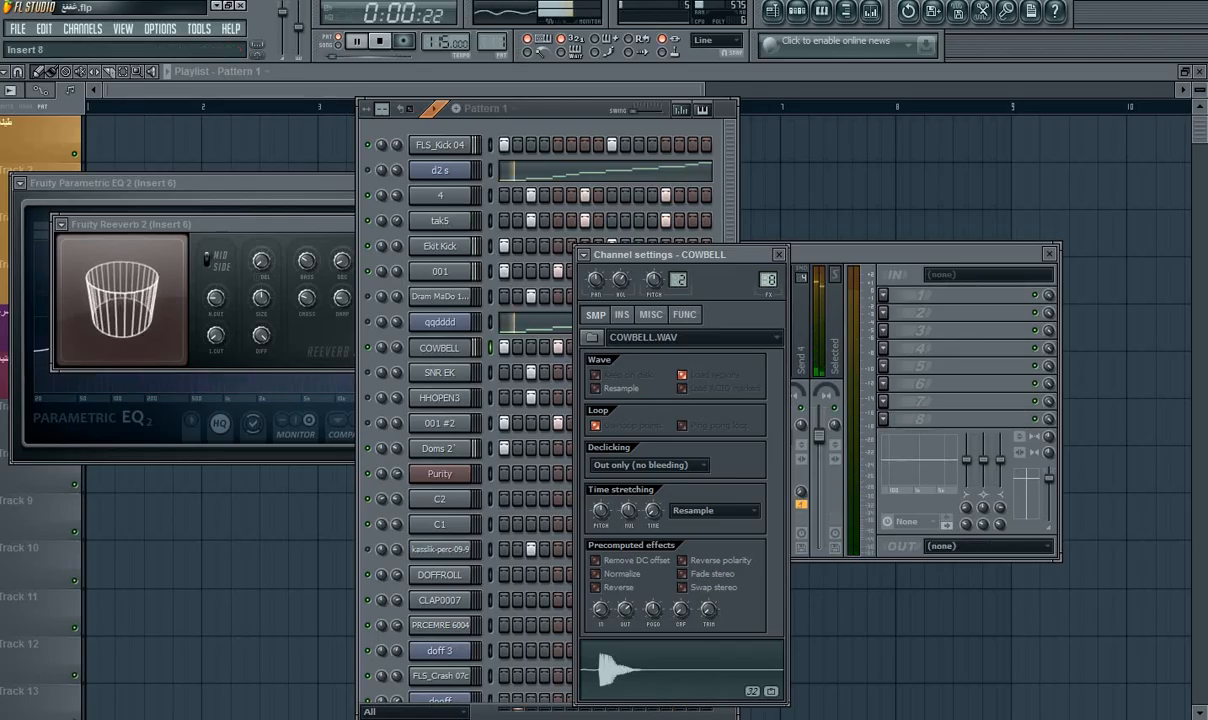
Add Fruity Reeverb 2 to Insert 8 with a lowered wet level, and cut the track's built-in low EQ band.
{"action": "left_click", "coordinate": [883, 295]}
{"action": "mouse_move", "coordinate": [888, 311]}
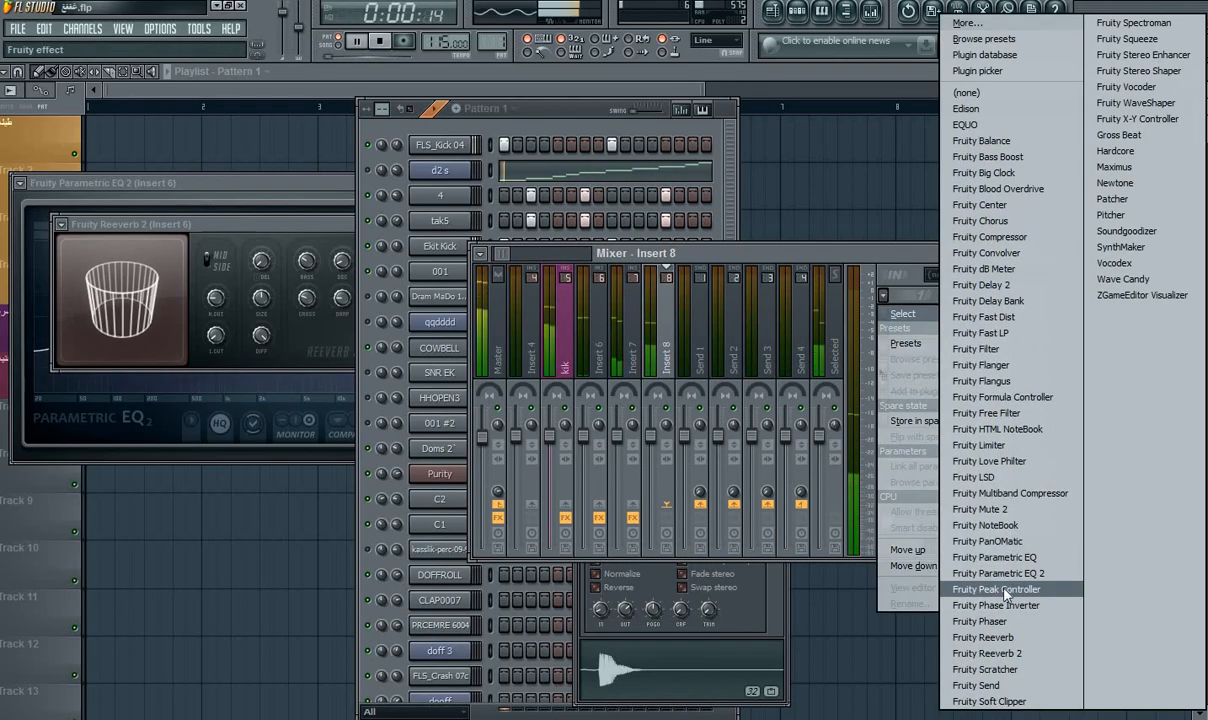
{"action": "left_click", "coordinate": [1032, 654]}
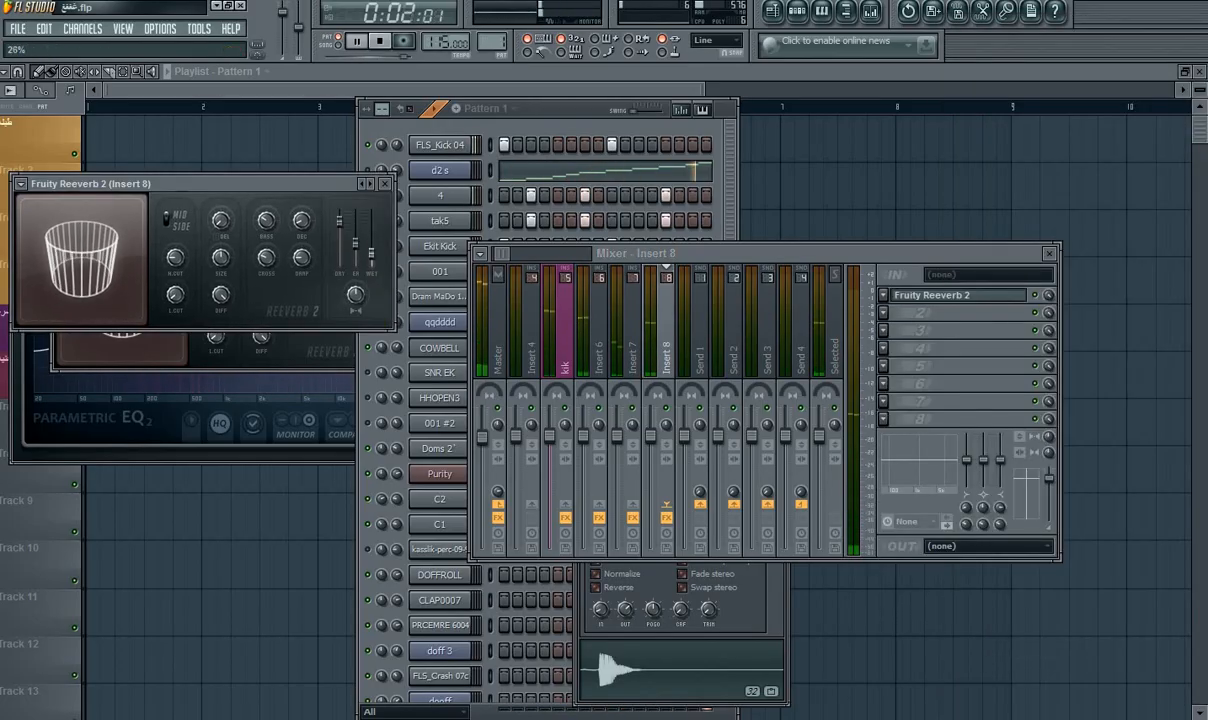
{"action": "left_click_drag", "start_coordinate": [362, 246], "coordinate": [368, 278]}
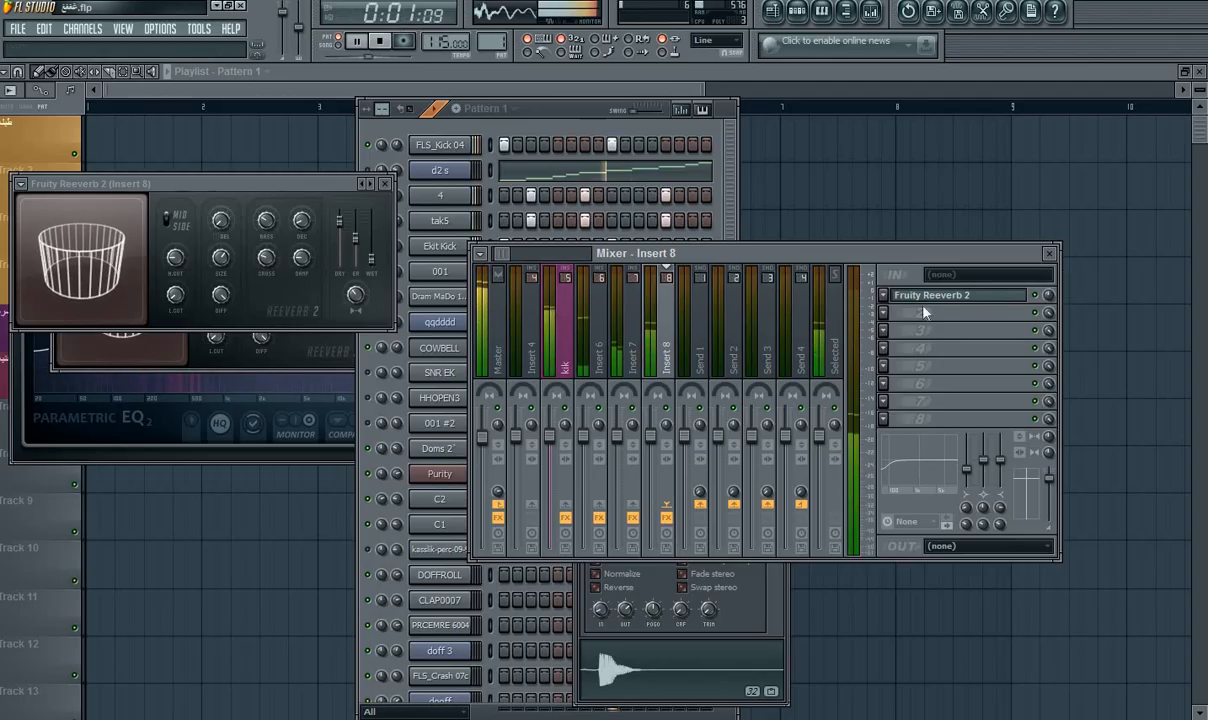
Add Fruity Stereo Enhancer to Insert 8's second effect slot and shift its phase offset to about 2.0 ms right.
{"action": "left_click", "coordinate": [896, 320]}
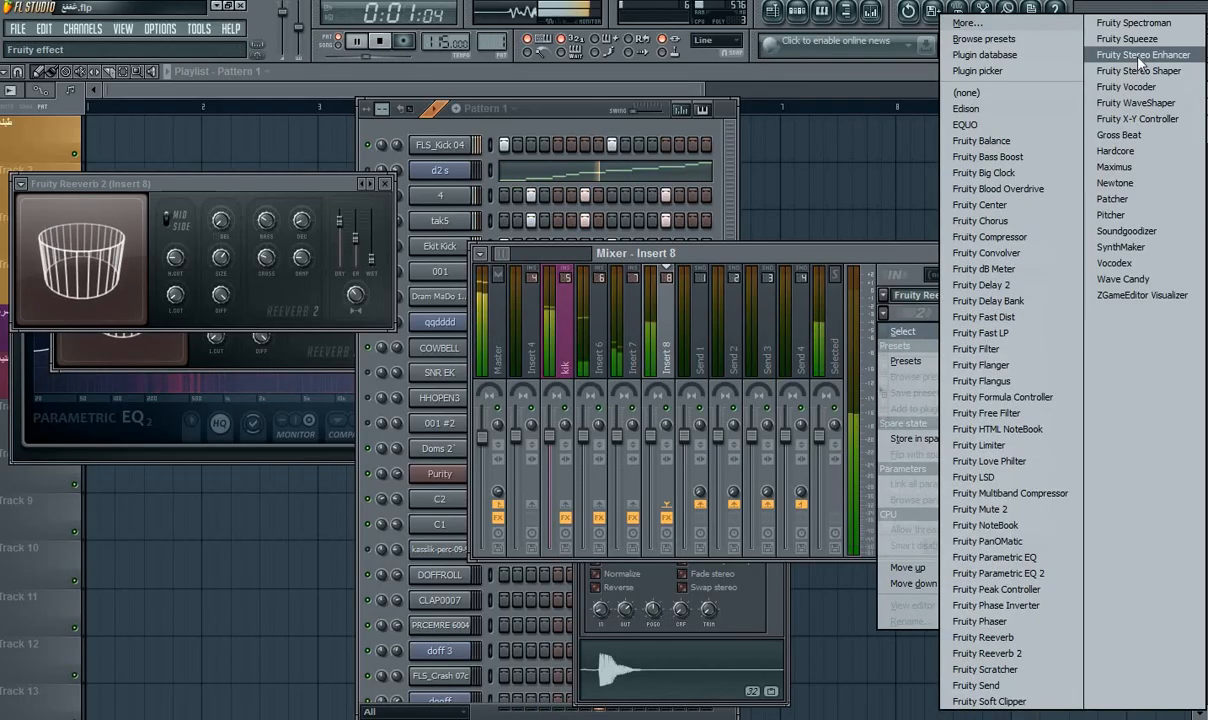
{"action": "left_click", "coordinate": [1080, 52]}
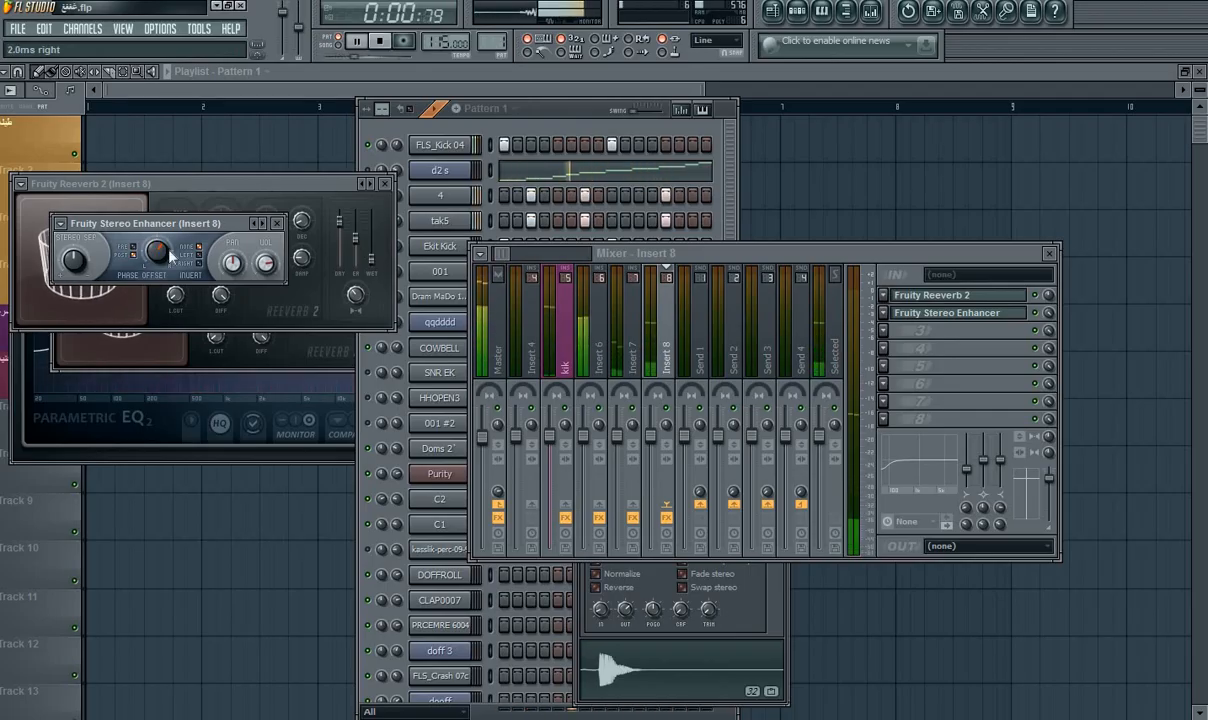
{"action": "left_click", "coordinate": [1060, 311]}
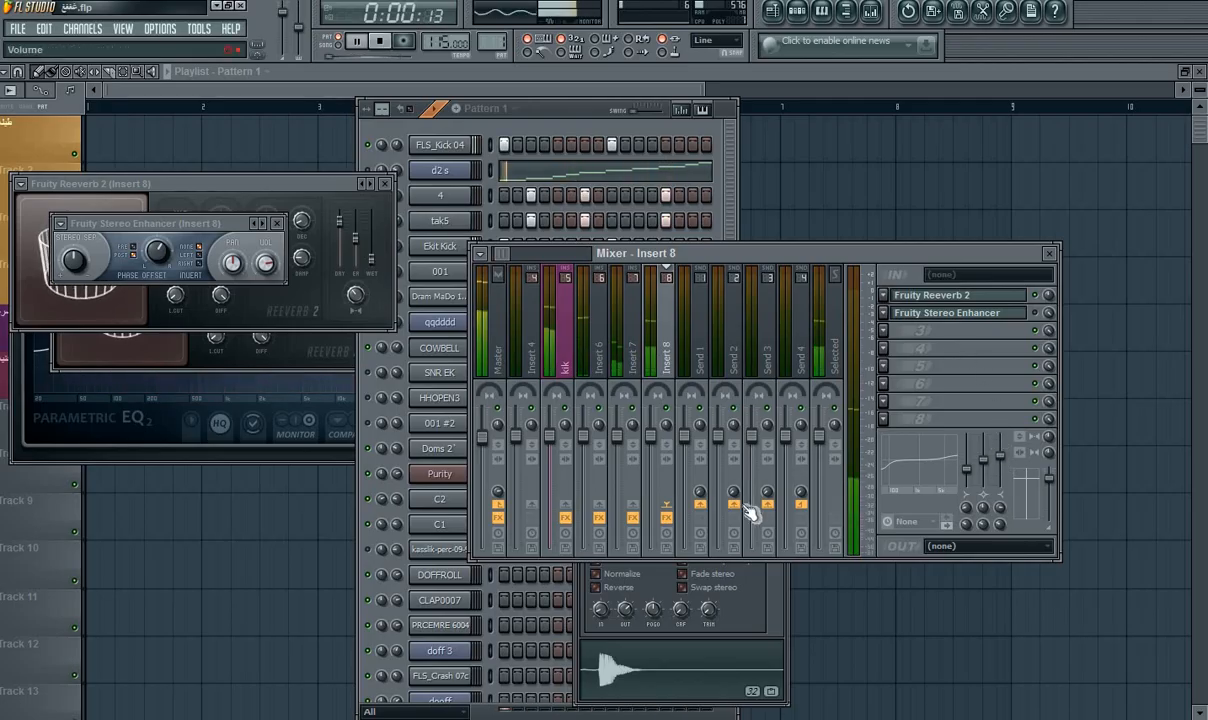
Stop playback, close Insert 8's Stereo Enhancer and Reeverb 2 editors, and bring the step sequencer to the front.
{"action": "key", "text": "space"}
{"action": "left_click", "coordinate": [277, 222]}
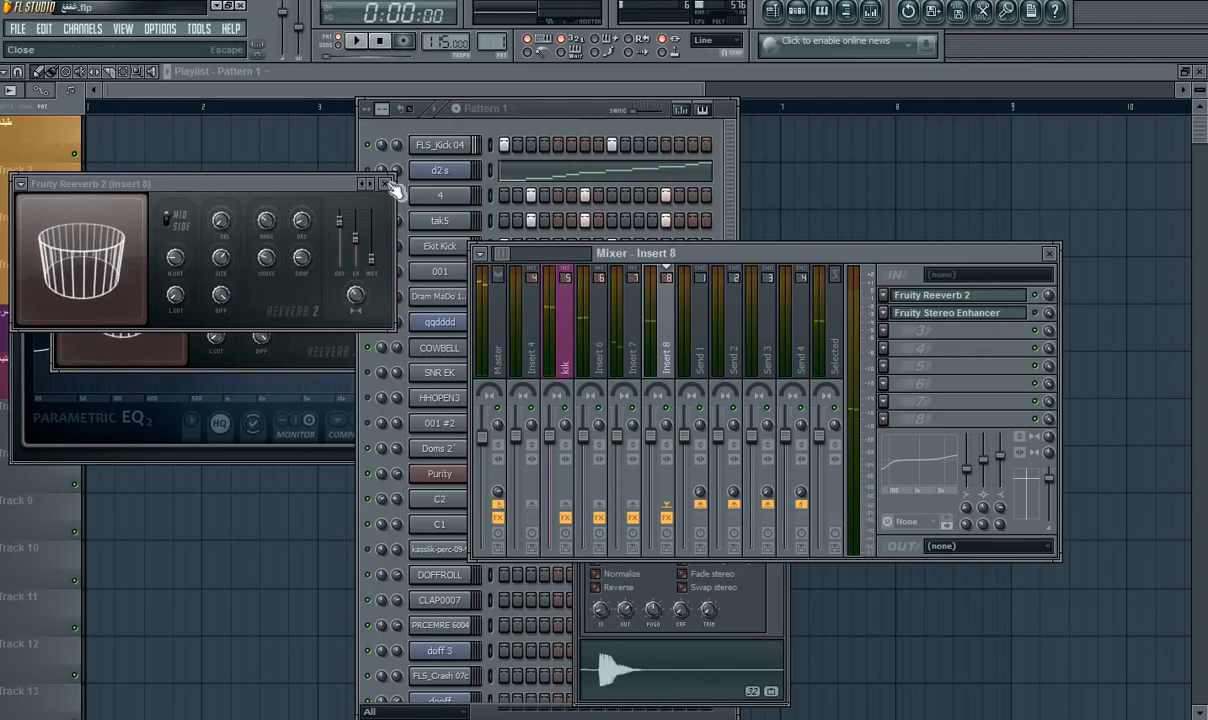
{"action": "left_click", "coordinate": [384, 183]}
{"action": "left_click", "coordinate": [562, 135]}
Replay the pattern and lower the channel volumes of d2 s and qqdddd, bringing qqdddd to about 34%.
{"action": "key", "text": "space"}
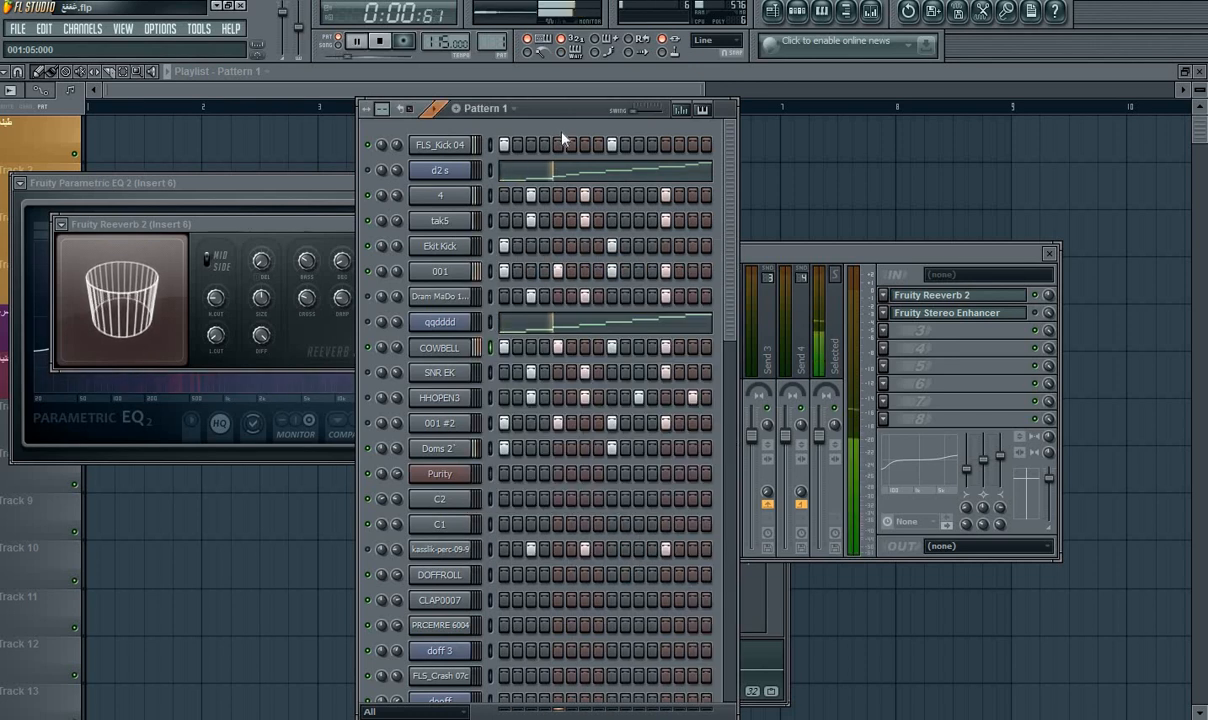
{"action": "key", "text": "space"}
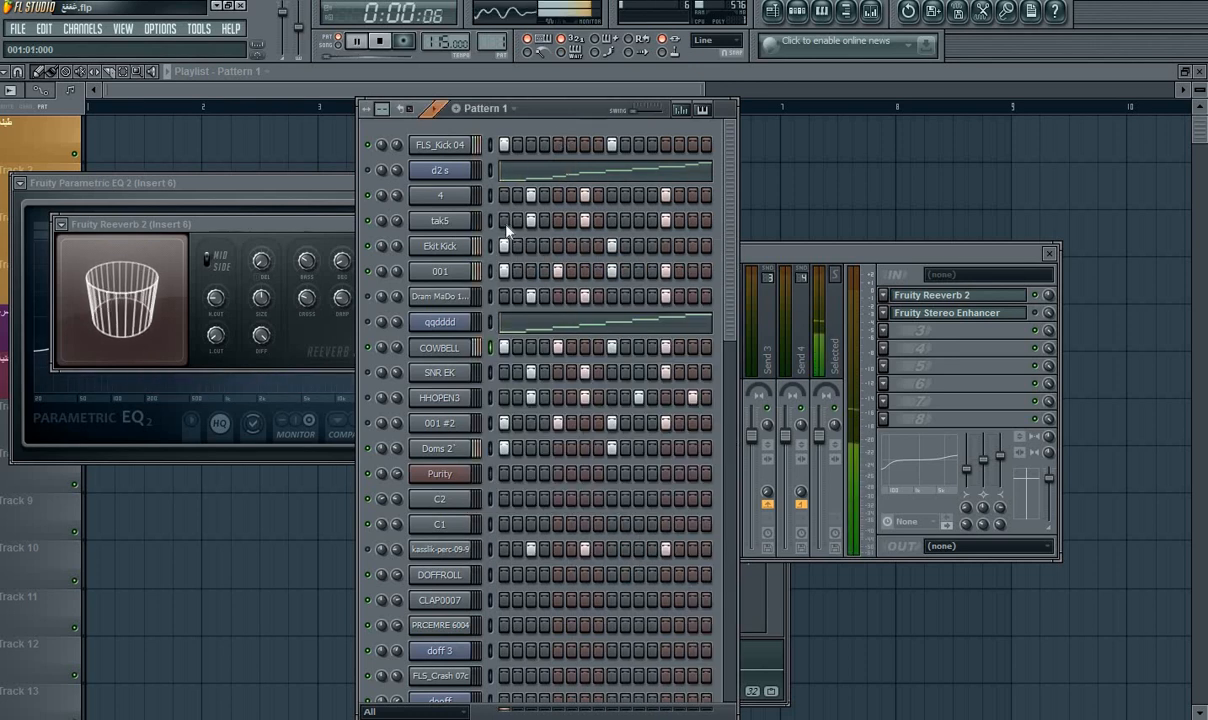
{"action": "key", "text": "space"}
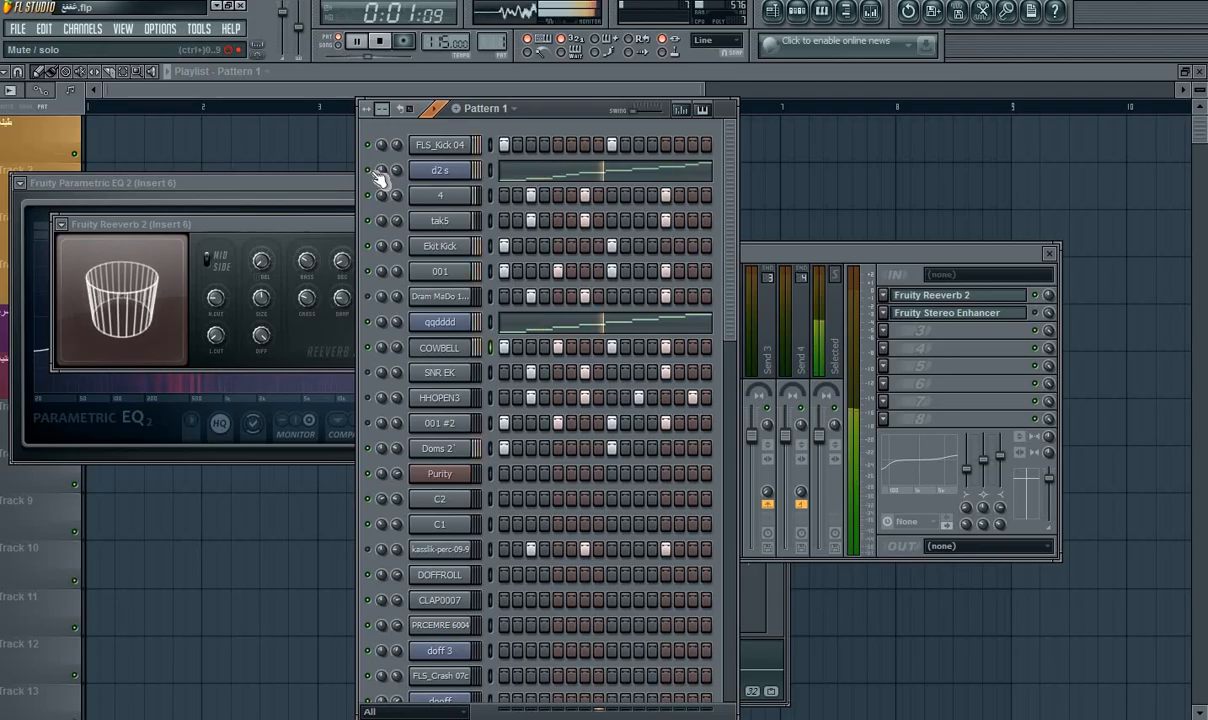
{"action": "left_click_drag", "start_coordinate": [395, 177], "coordinate": [395, 224]}
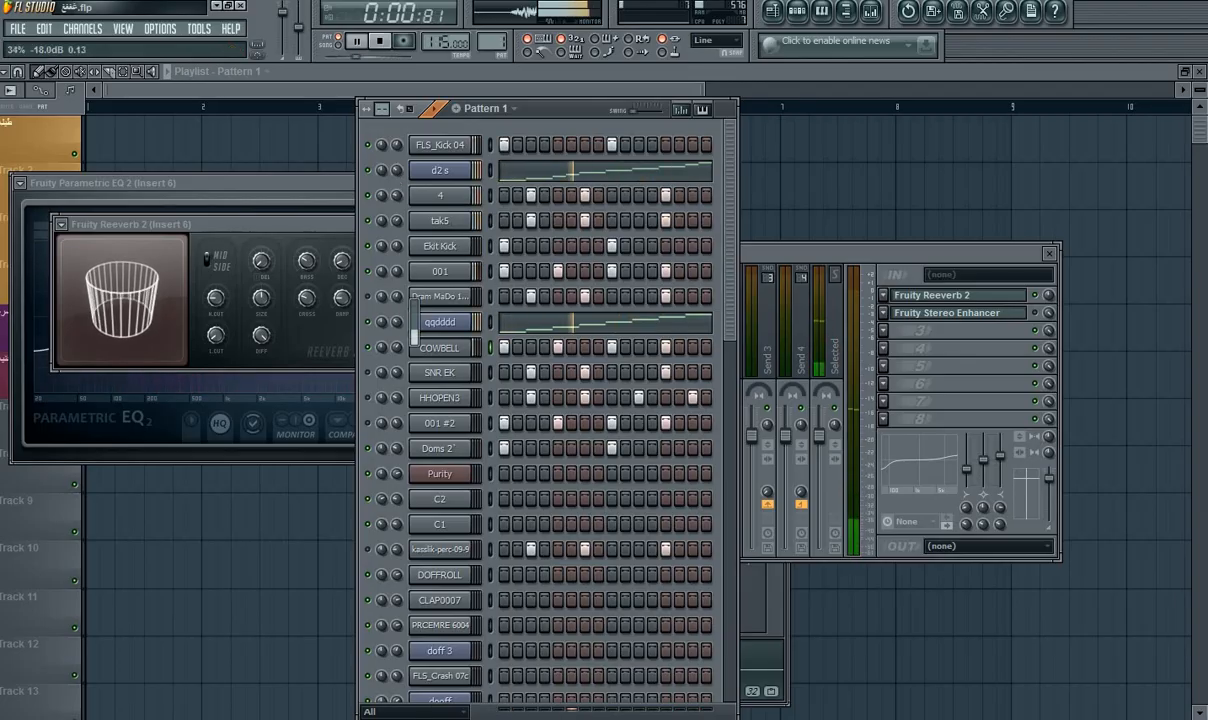
Add Fruity Reeverb 2 to qqdddd's mixer track, Insert 1, lower its wet level, and set the slot's mix level to about 62%.
{"action": "left_click", "coordinate": [446, 325]}
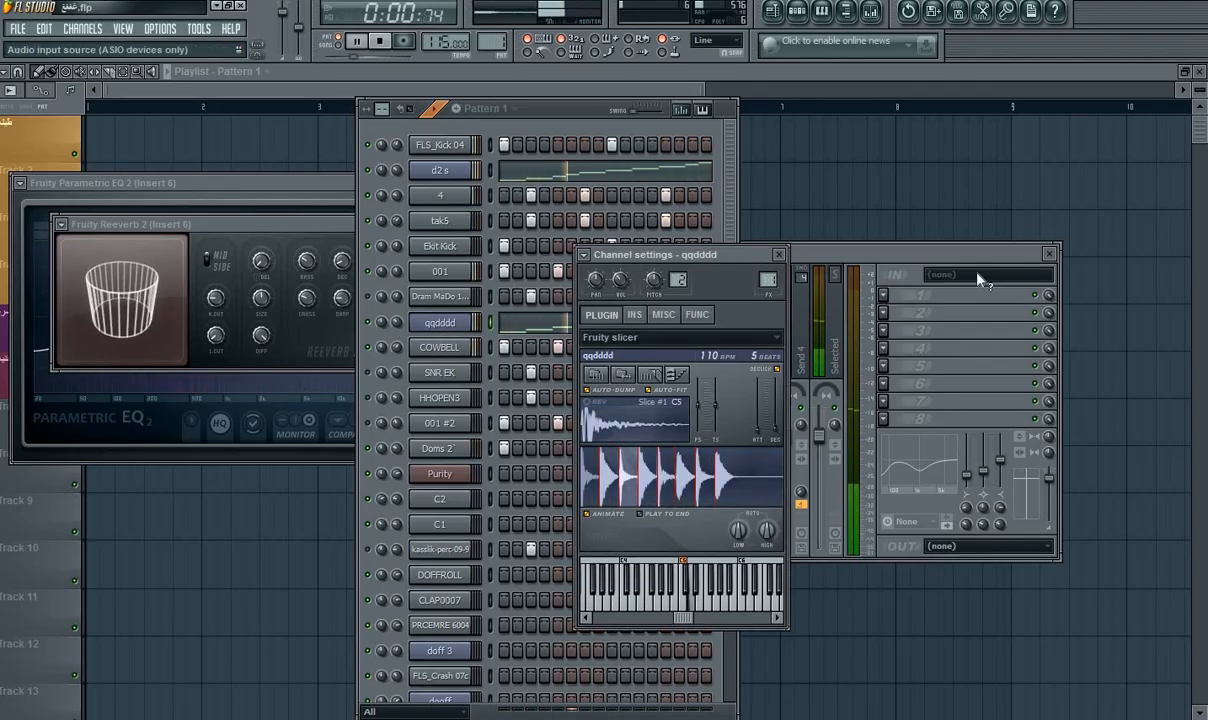
{"action": "left_click", "coordinate": [990, 478]}
{"action": "left_click", "coordinate": [882, 296]}
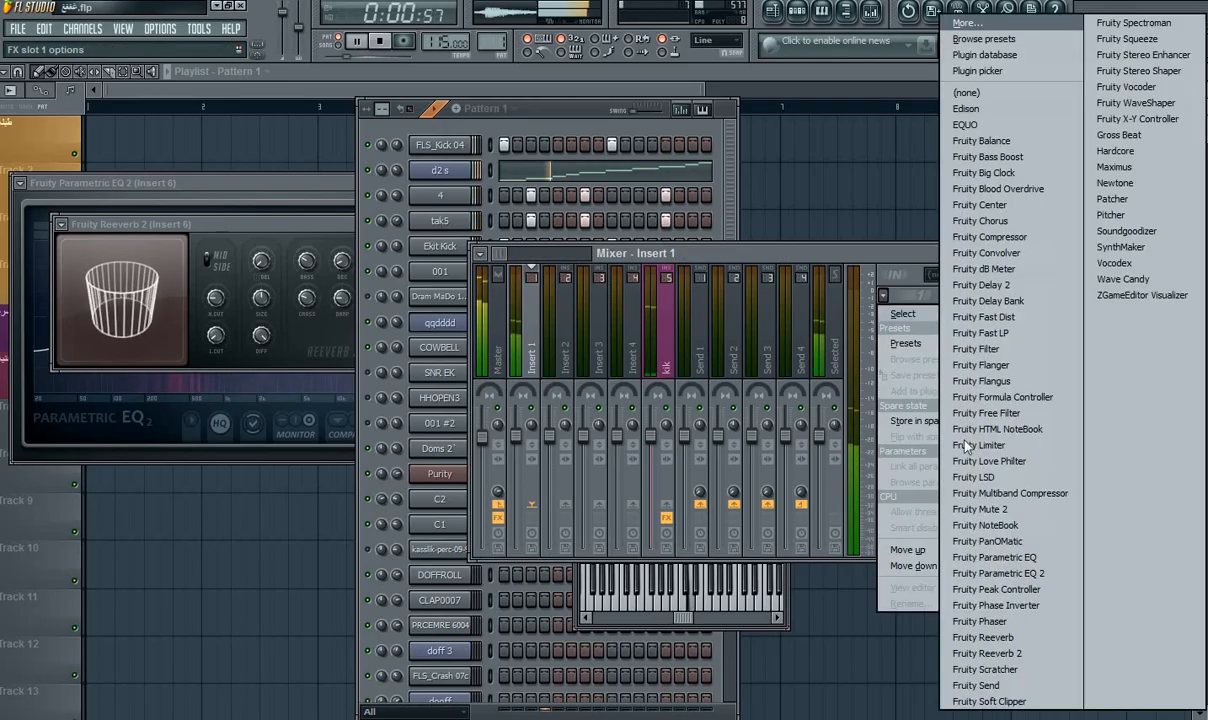
{"action": "left_click", "coordinate": [987, 653]}
{"action": "left_click_drag", "start_coordinate": [372, 240], "coordinate": [372, 257]}
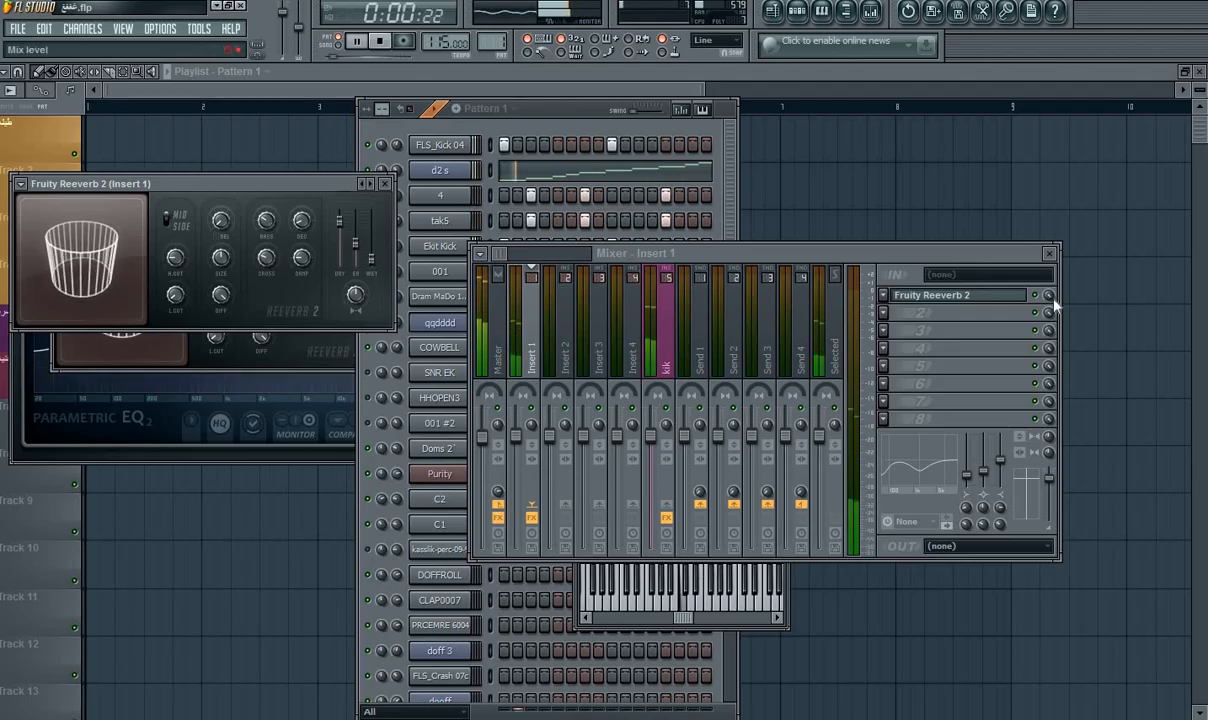
{"action": "left_click_drag", "start_coordinate": [1049, 296], "coordinate": [1049, 321]}
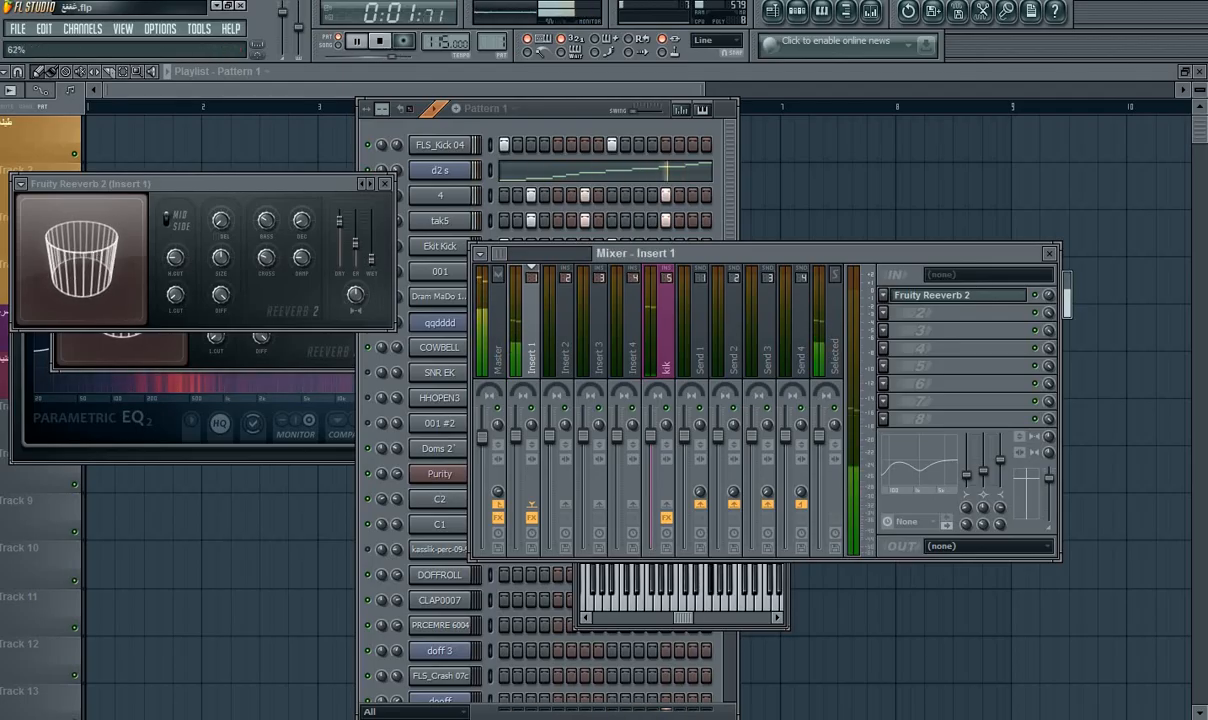
{"action": "left_click", "coordinate": [1048, 253]}
{"action": "left_click", "coordinate": [532, 105]}
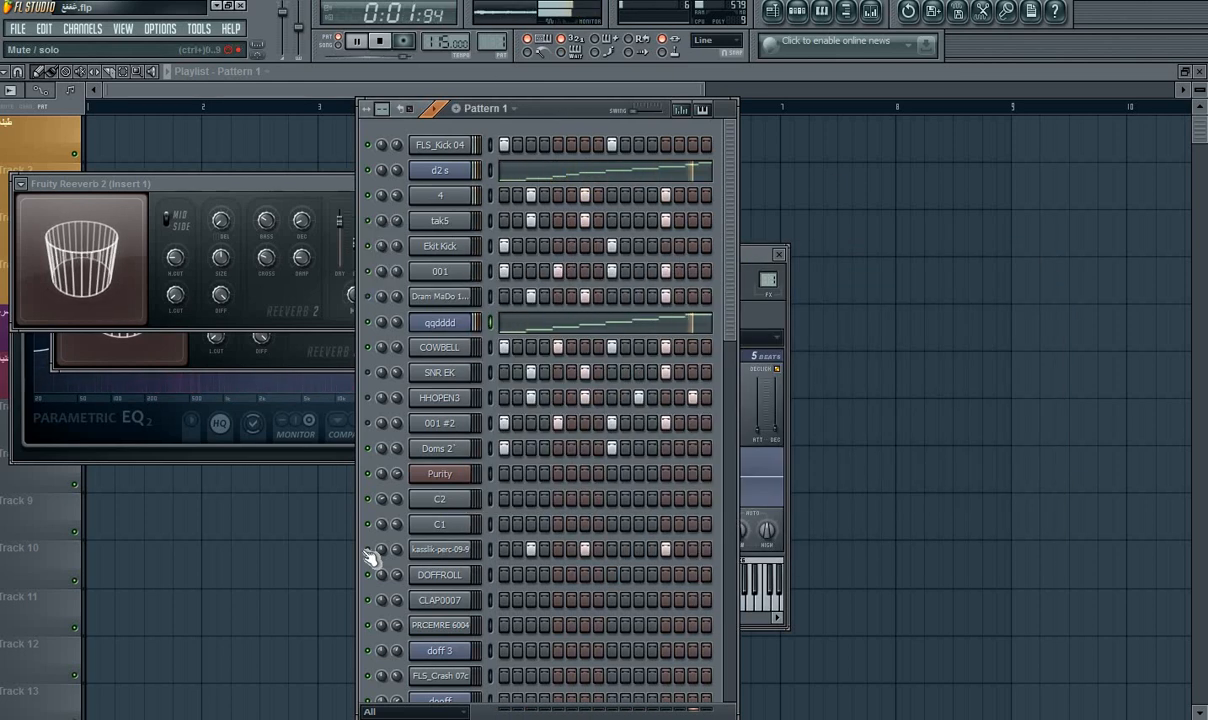
Open the kasslik-perc-09-9 channel settings, then unmute the 001 #2 channel and restart pattern playback.
{"action": "left_click", "coordinate": [450, 556]}
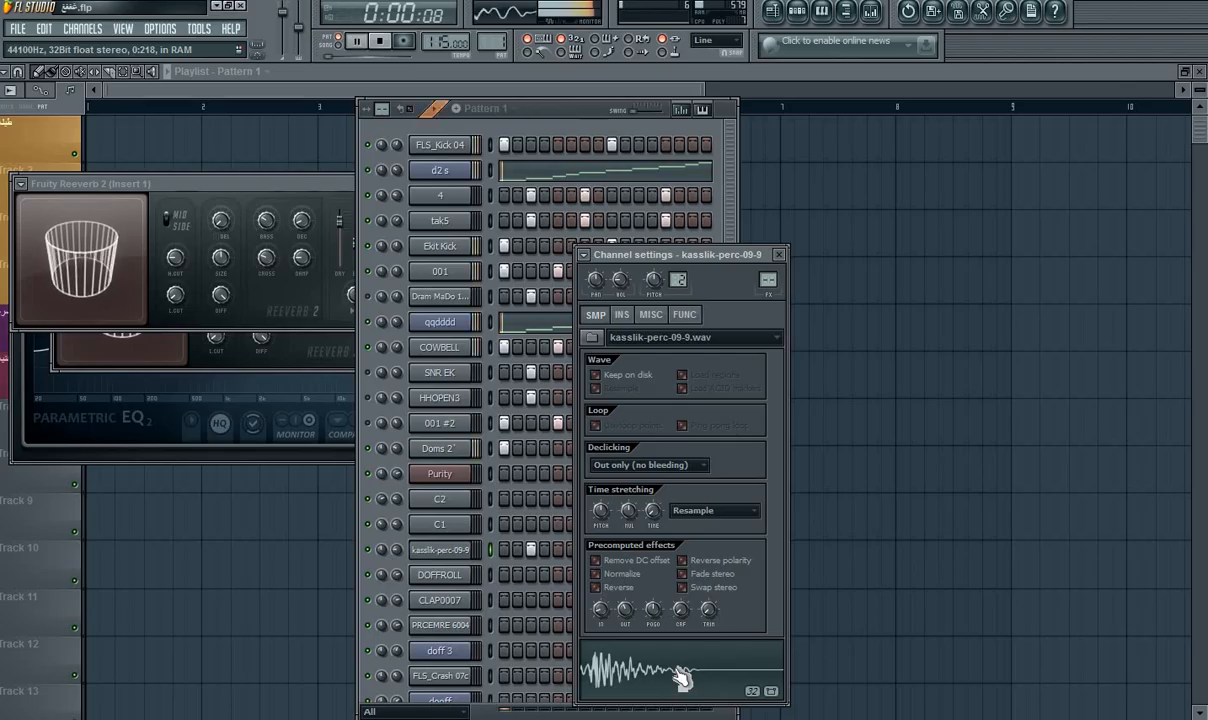
{"action": "key", "text": "space"}
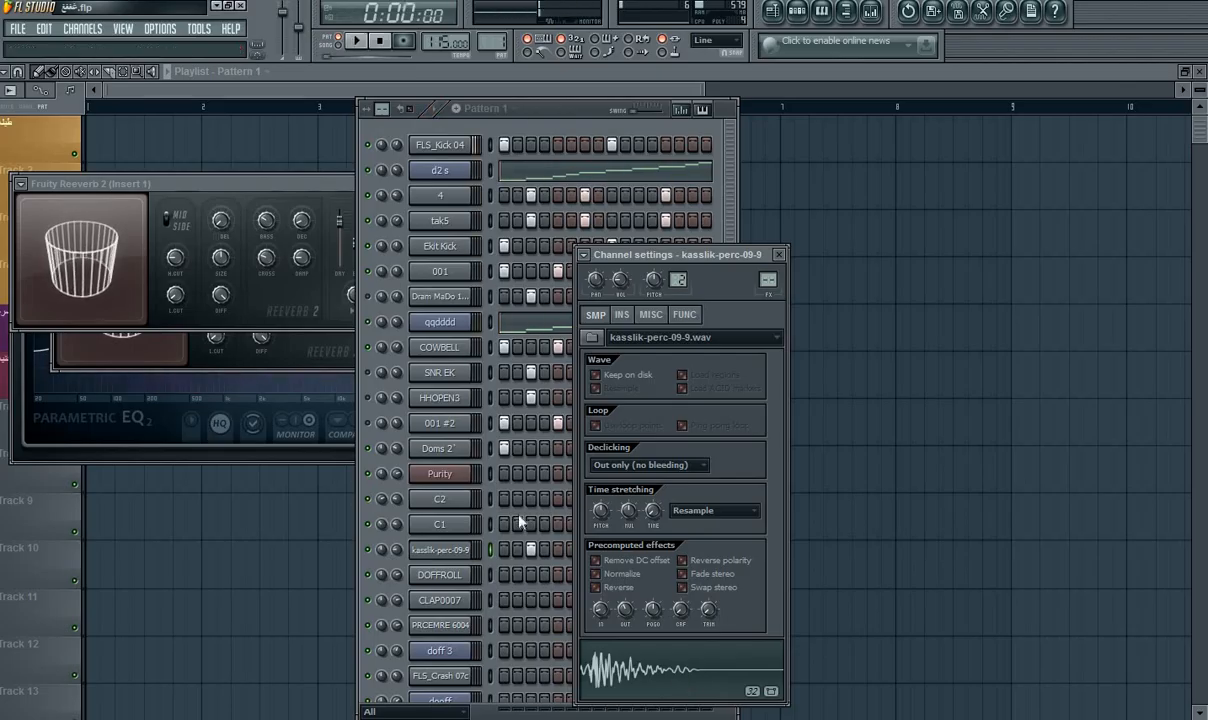
{"action": "left_click", "coordinate": [368, 425]}
{"action": "key", "text": "space"}
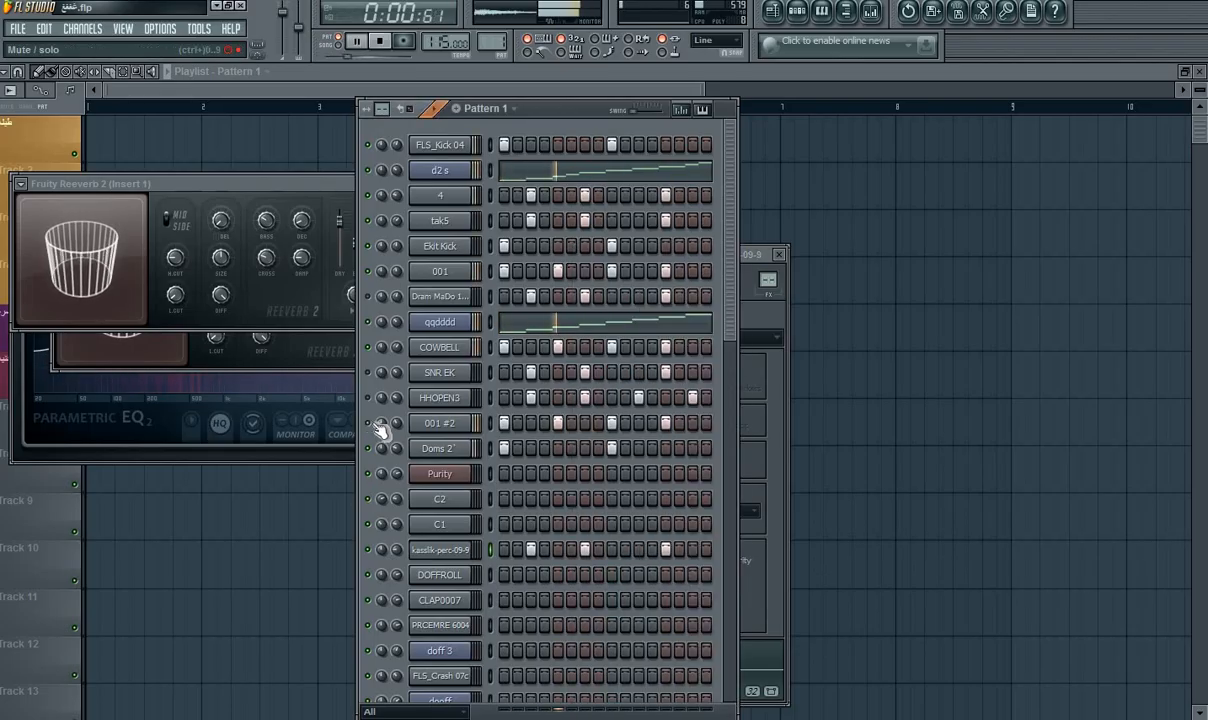
Route the 001 #2 channel to mixer track 6, check that track in the mixer, and fine-tune the channel's volume.
{"action": "left_click", "coordinate": [424, 425]}
{"action": "left_click_drag", "start_coordinate": [768, 280], "coordinate": [768, 262]}
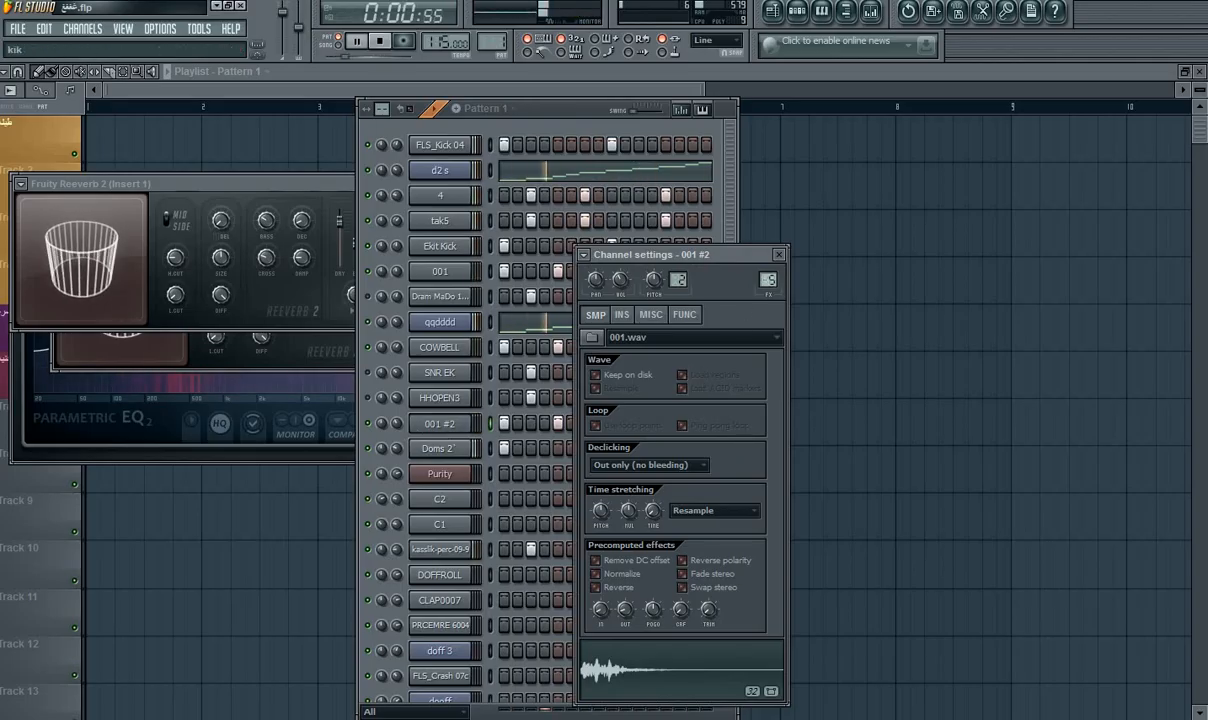
{"action": "double_click", "coordinate": [767, 280]}
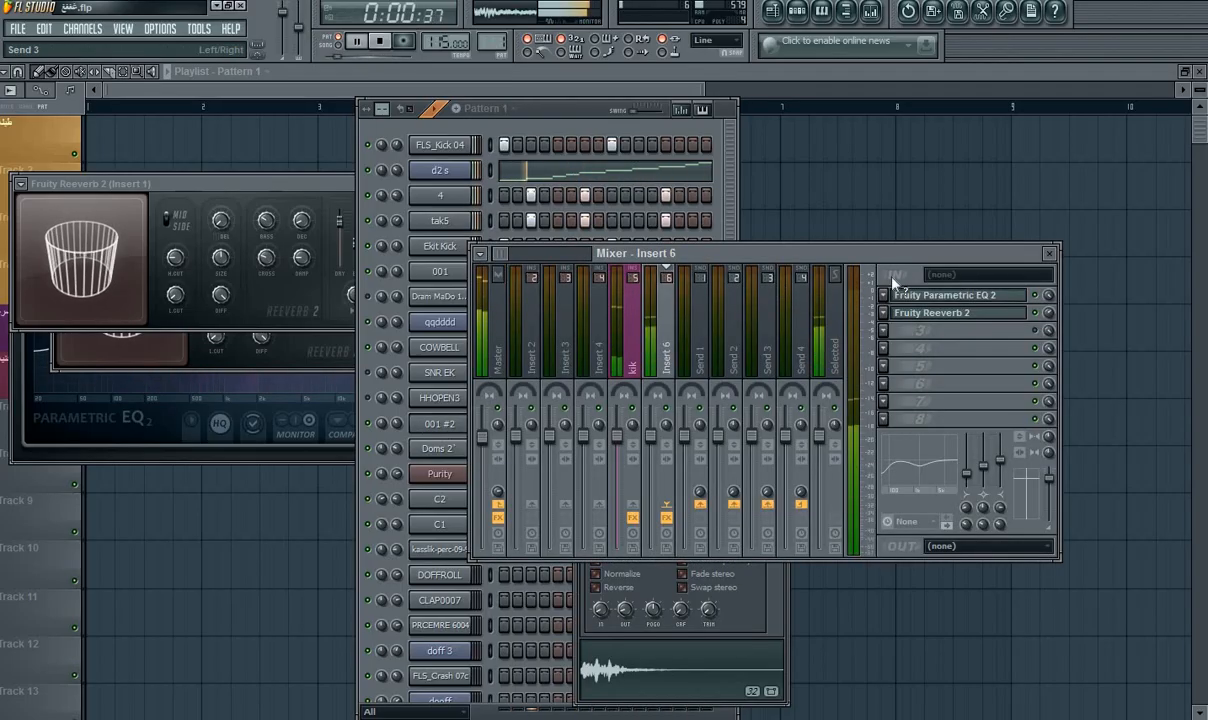
{"action": "left_click", "coordinate": [1049, 254]}
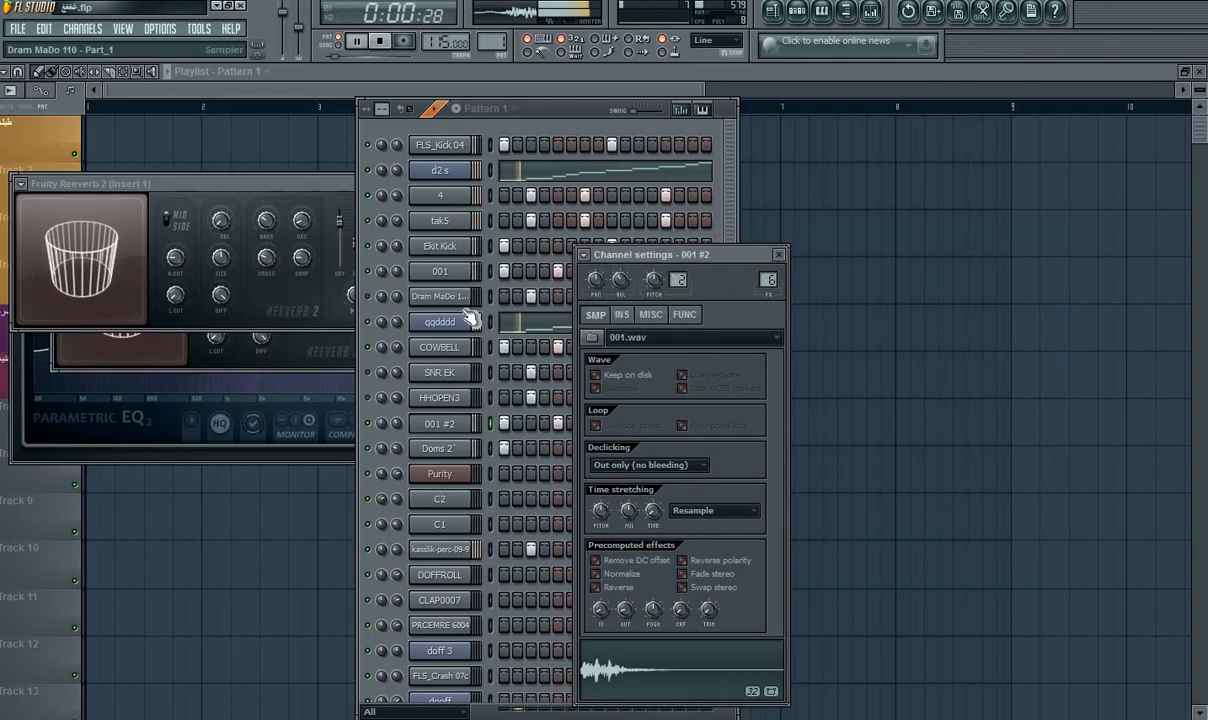
{"action": "mouse_move", "coordinate": [397, 423]}
{"action": "left_mouse_down"}
{"action": "mouse_move", "coordinate": [412, 437]}
{"action": "mouse_move", "coordinate": [400, 423]}
{"action": "left_mouse_up"}
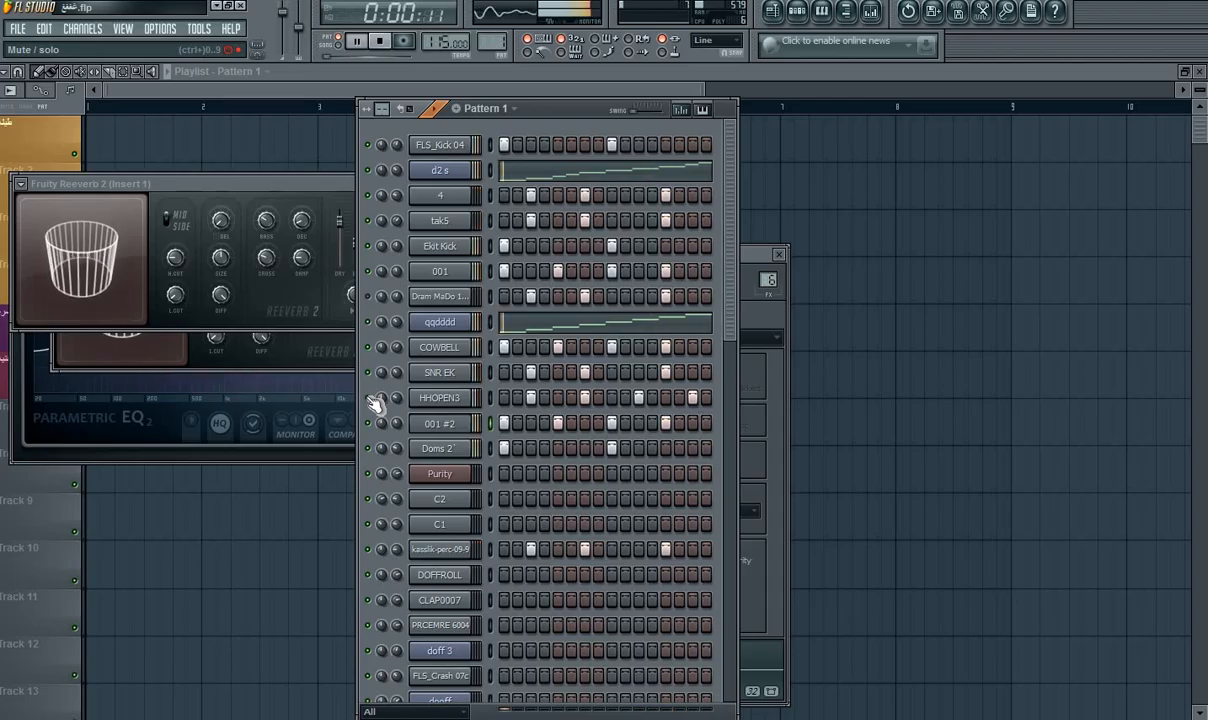
Route the SNR EK channel to mixer track 5 and HHOPEN3 to mixer track 4, then close the channel settings.
{"action": "left_click", "coordinate": [441, 372]}
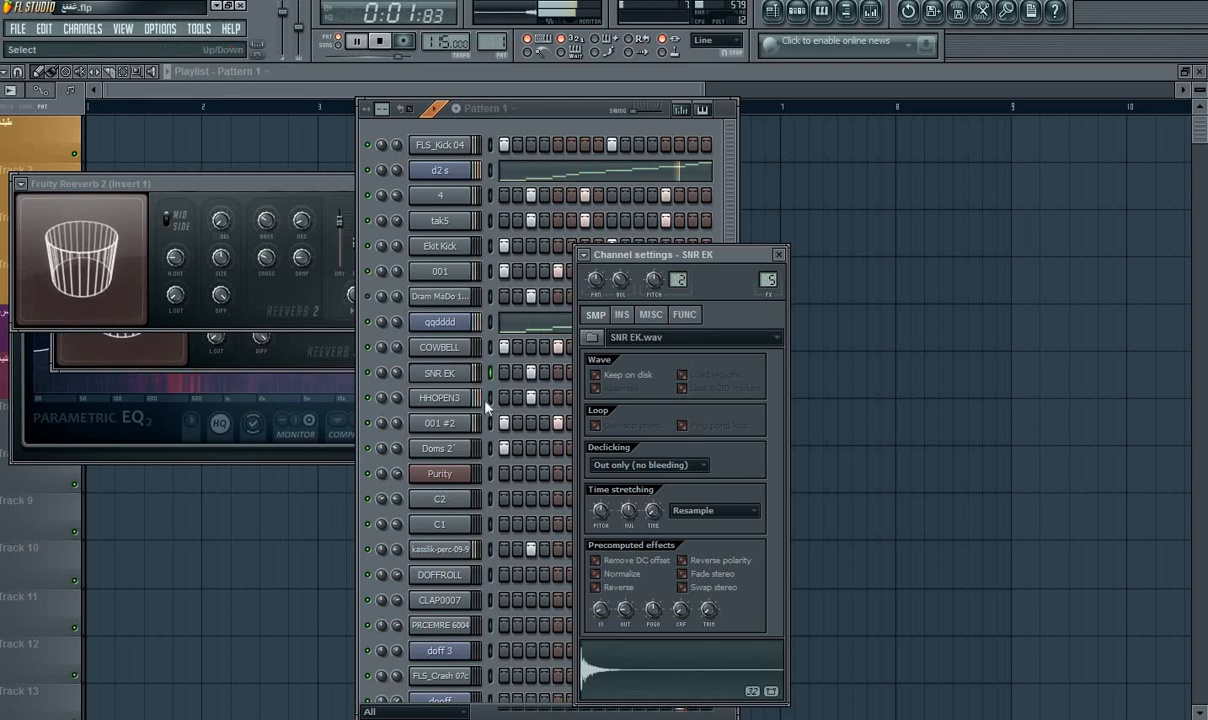
{"action": "left_click", "coordinate": [455, 398]}
{"action": "left_click_drag", "start_coordinate": [765, 281], "coordinate": [765, 273]}
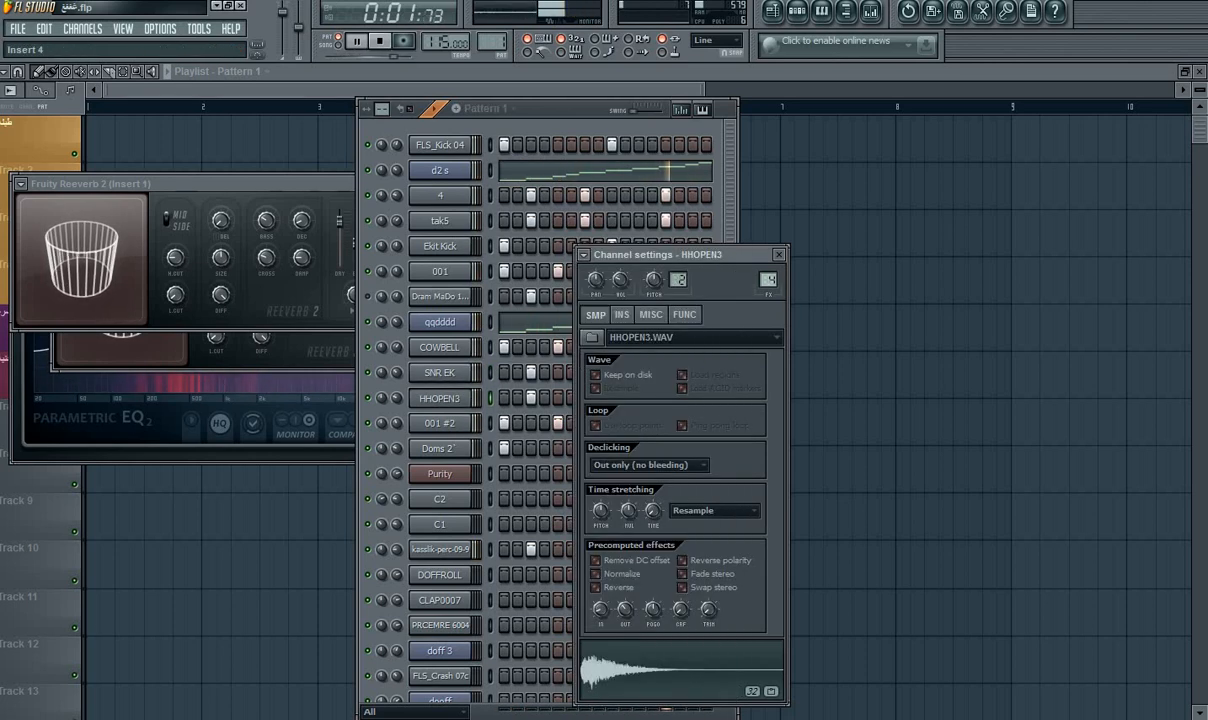
{"action": "left_click", "coordinate": [779, 254]}
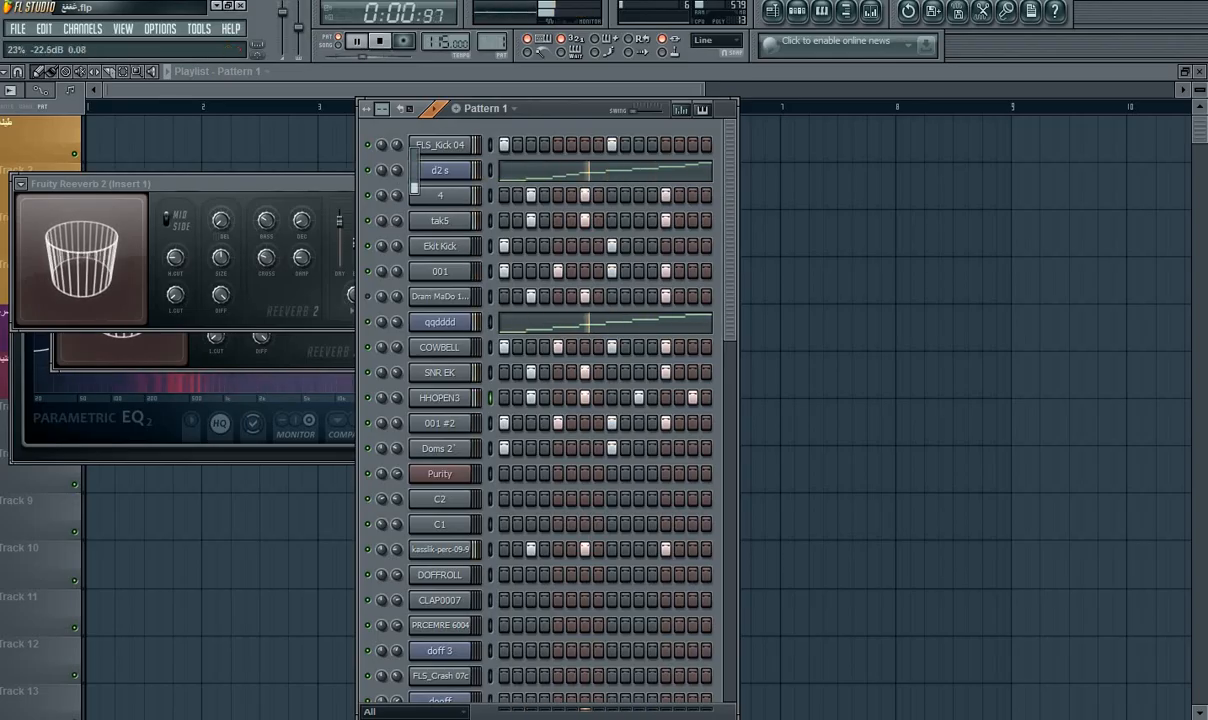
Route the d2 s slicer channel to mixer track 7 and close its channel settings.
{"action": "left_click", "coordinate": [440, 170]}
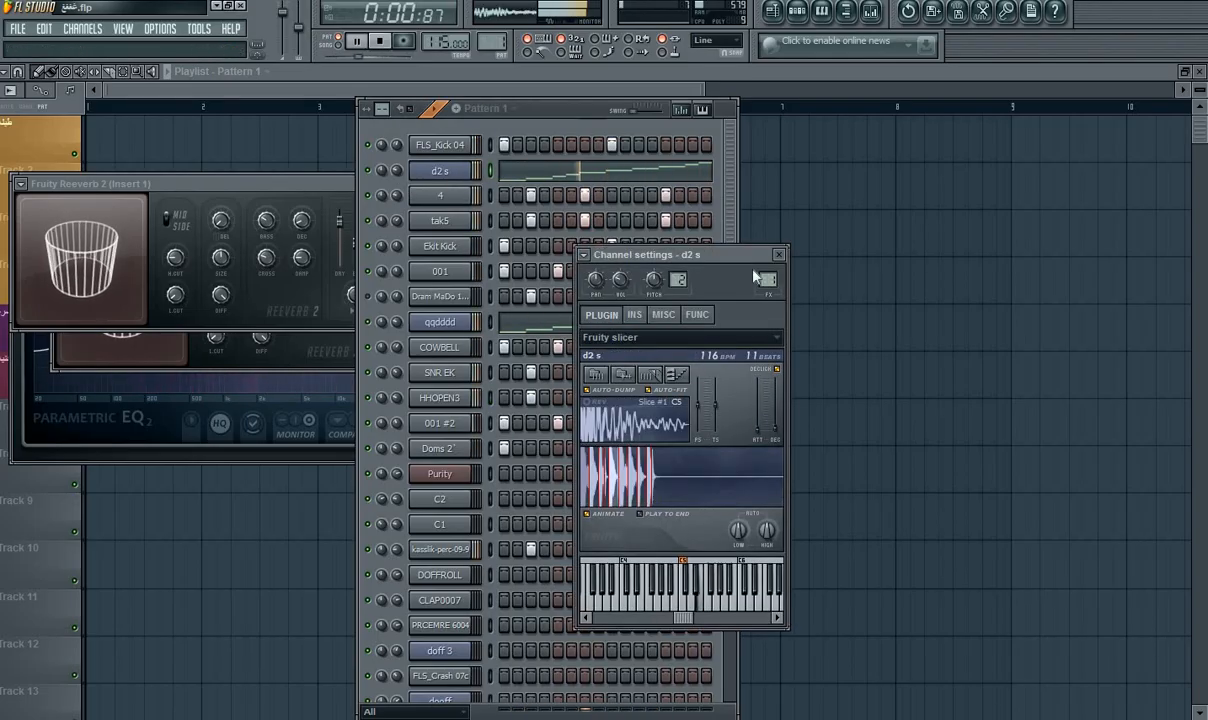
{"action": "left_click_drag", "start_coordinate": [768, 280], "coordinate": [768, 264]}
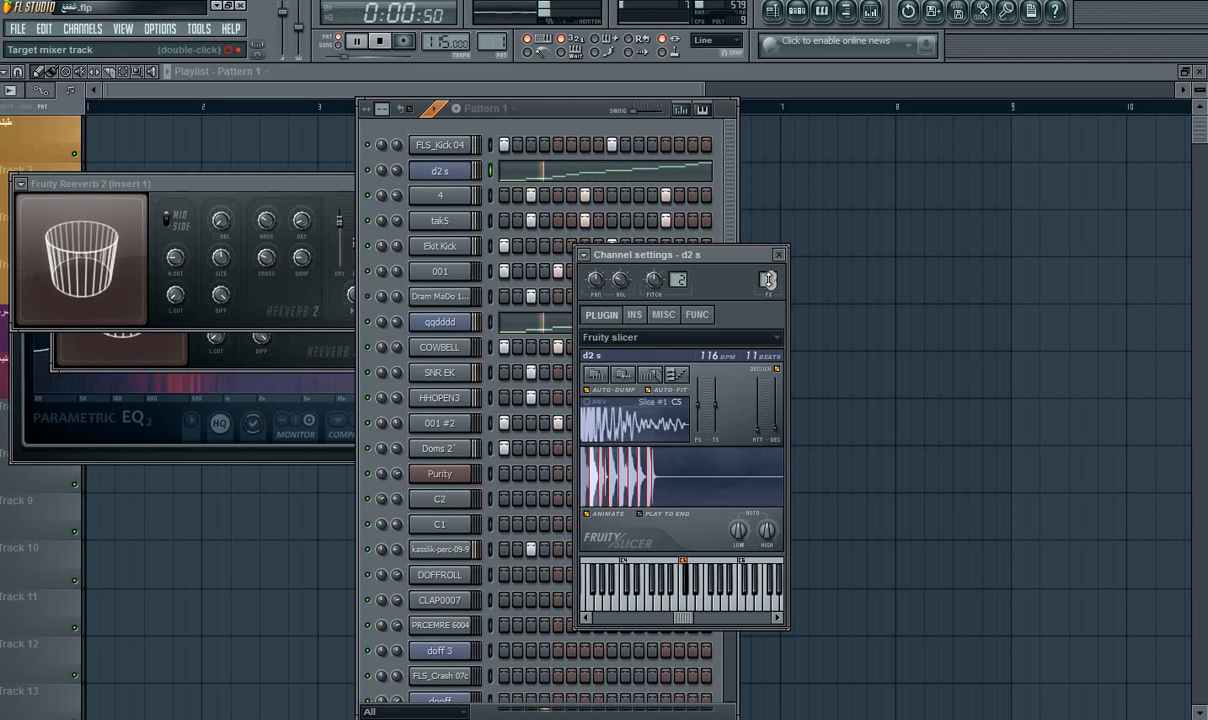
{"action": "left_click_drag", "start_coordinate": [768, 281], "coordinate": [768, 272]}
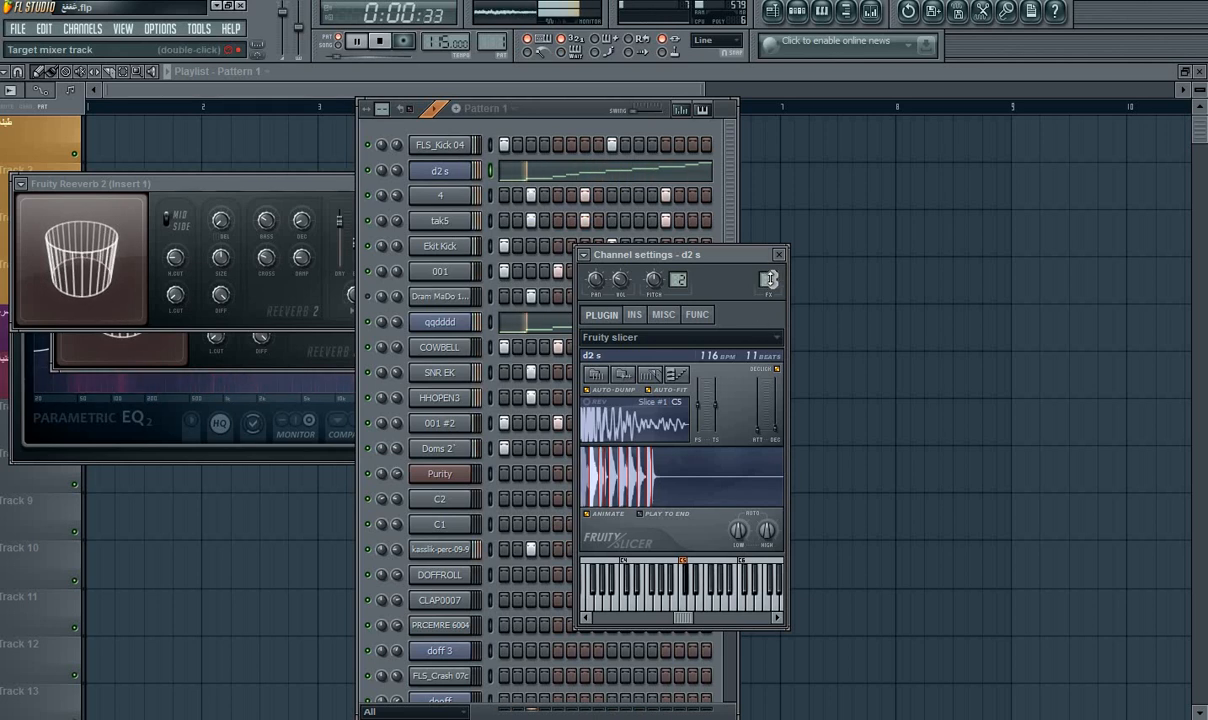
{"action": "left_click_drag", "start_coordinate": [769, 279], "coordinate": [769, 272]}
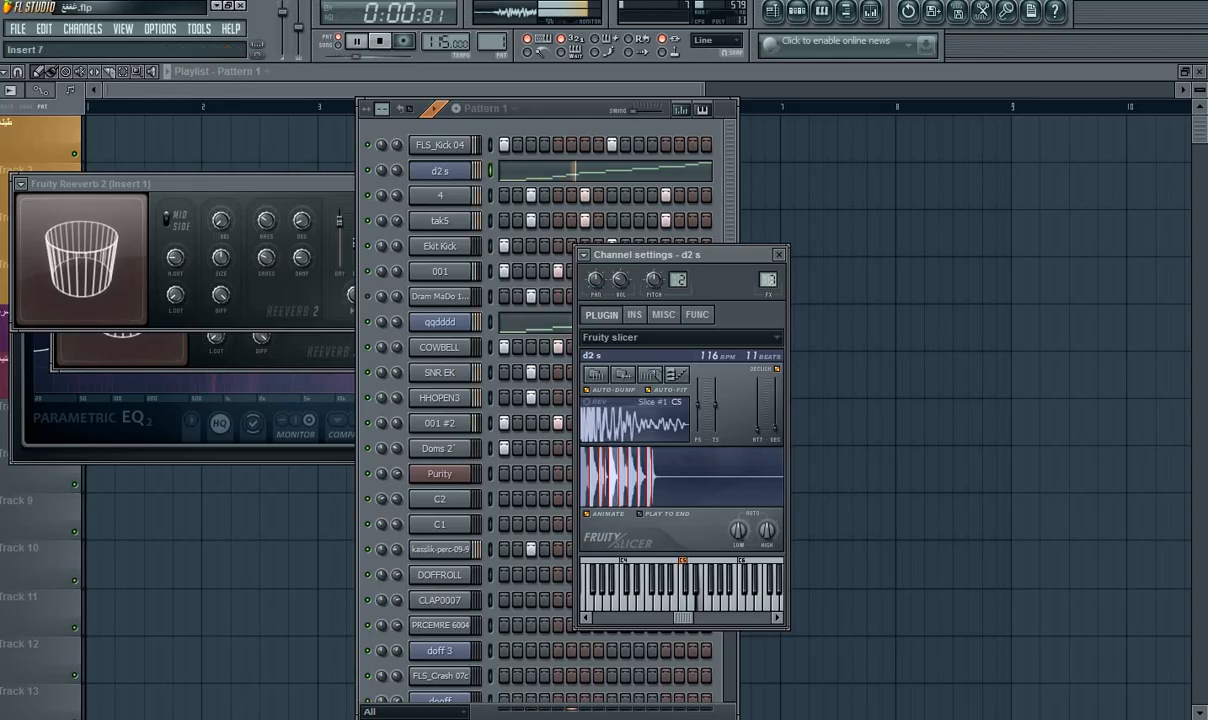
{"action": "left_click", "coordinate": [779, 254]}
Export the pattern to the Desktop as a WAV file named jhg.
{"action": "left_click", "coordinate": [18, 28]}
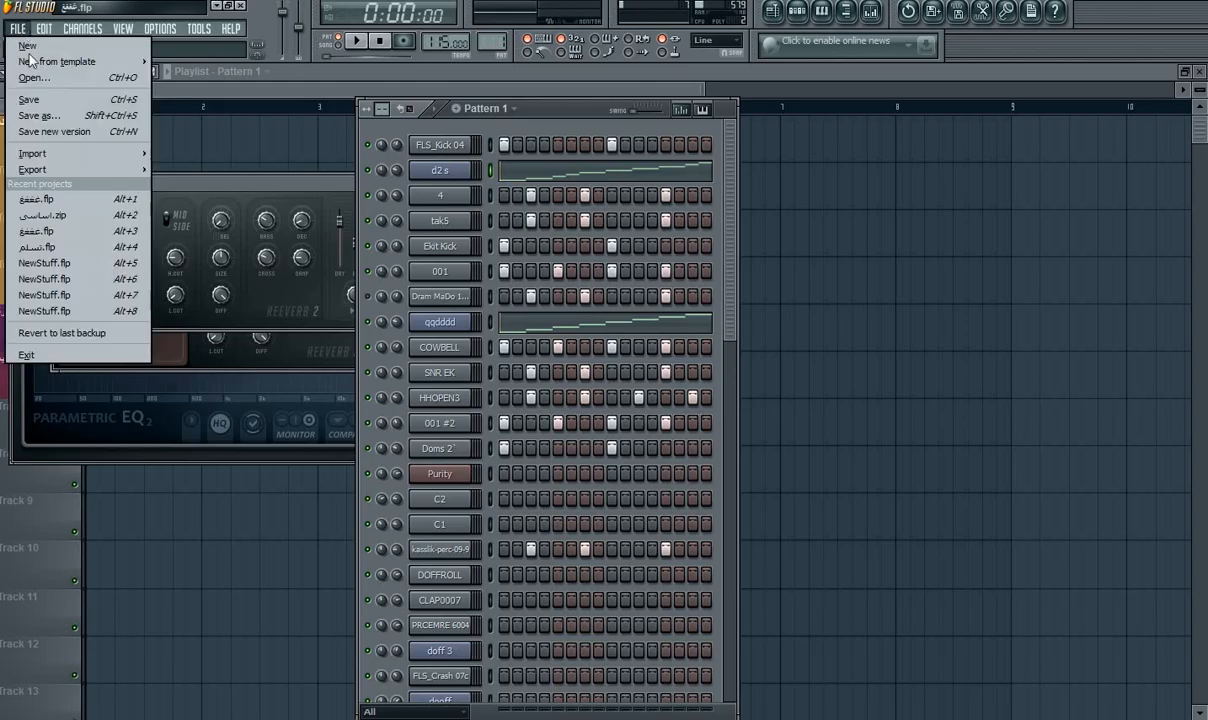
{"action": "mouse_move", "coordinate": [125, 175]}
{"action": "left_click", "coordinate": [184, 183]}
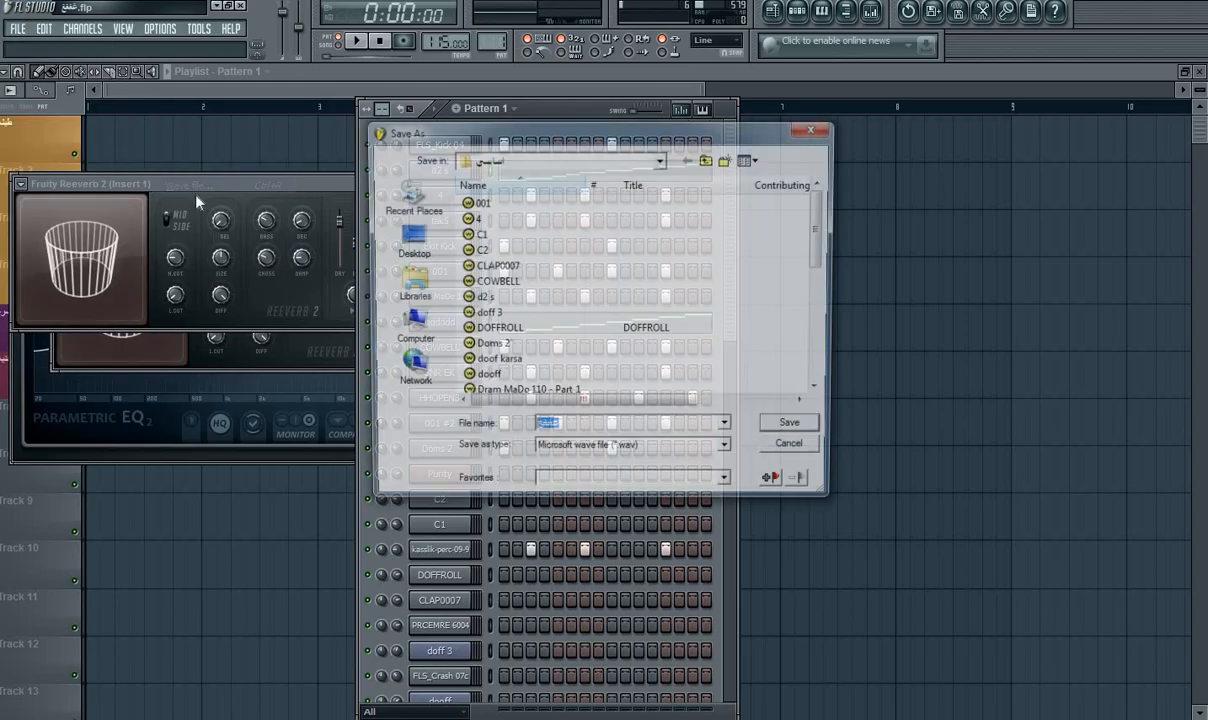
{"action": "left_click", "coordinate": [409, 240]}
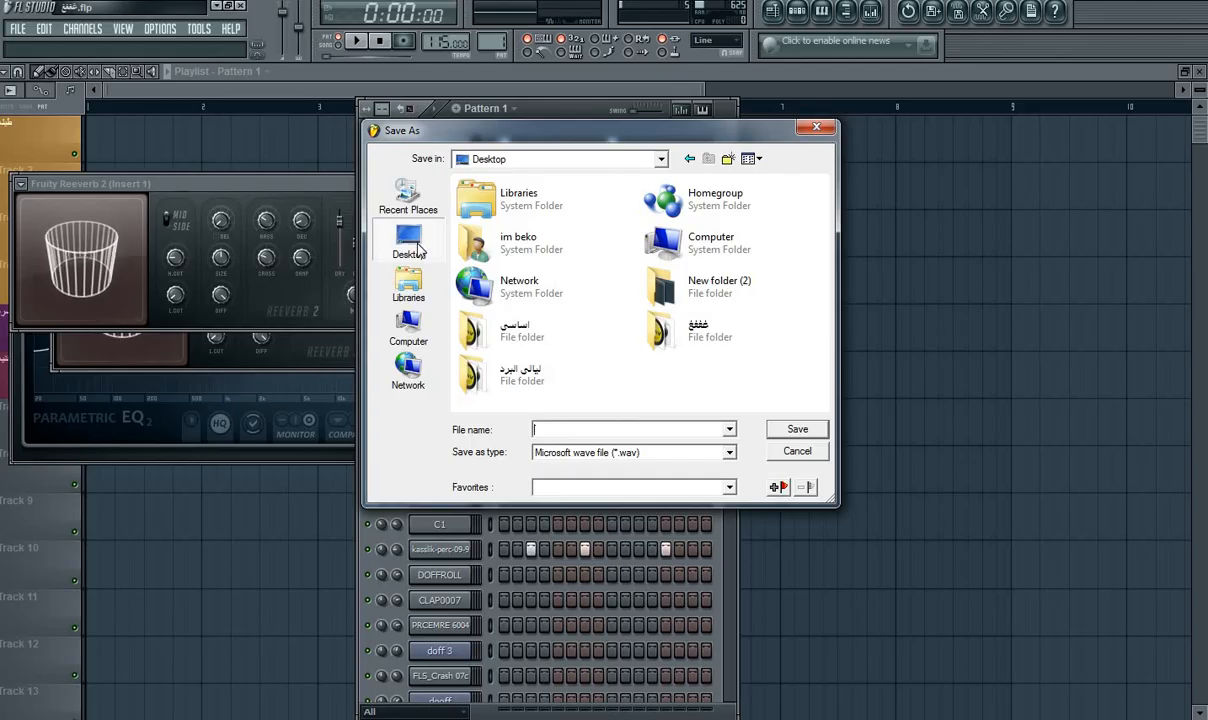
{"action": "left_click", "coordinate": [795, 430]}
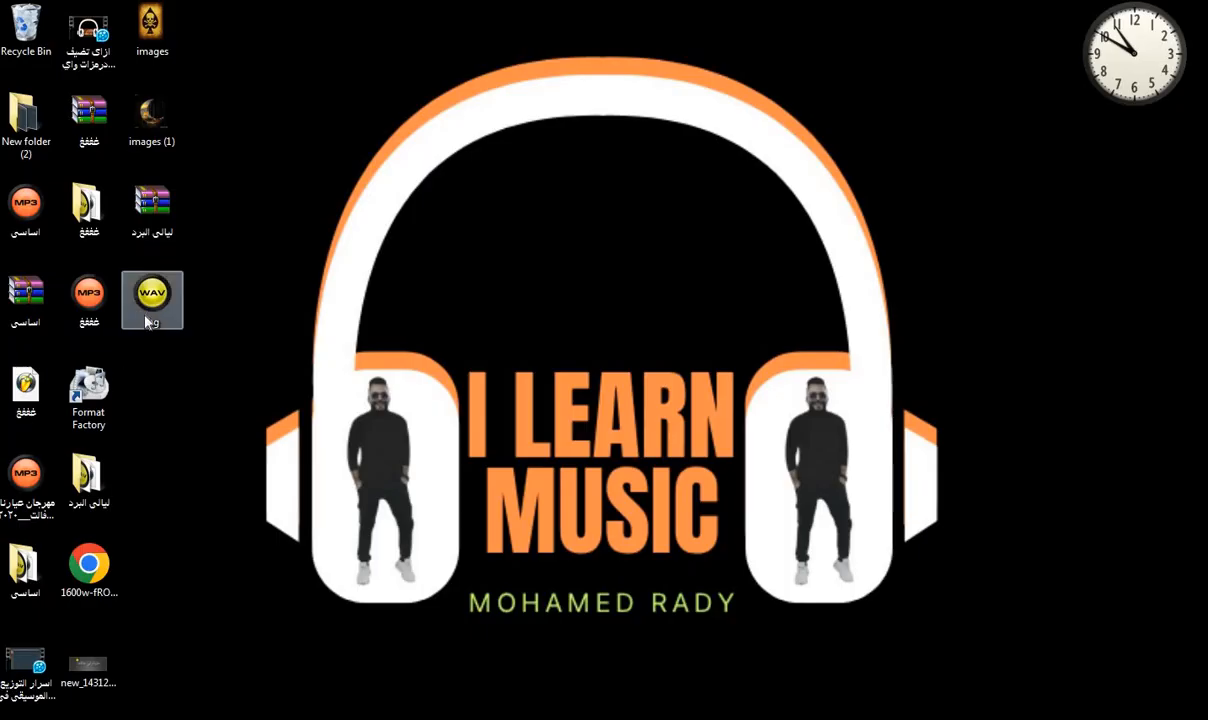
Bring the exported jhg WAV file into the playlist and move its clip to the start of the first track.
{"action": "left_click_drag", "start_coordinate": [150, 258], "coordinate": [181, 405]}
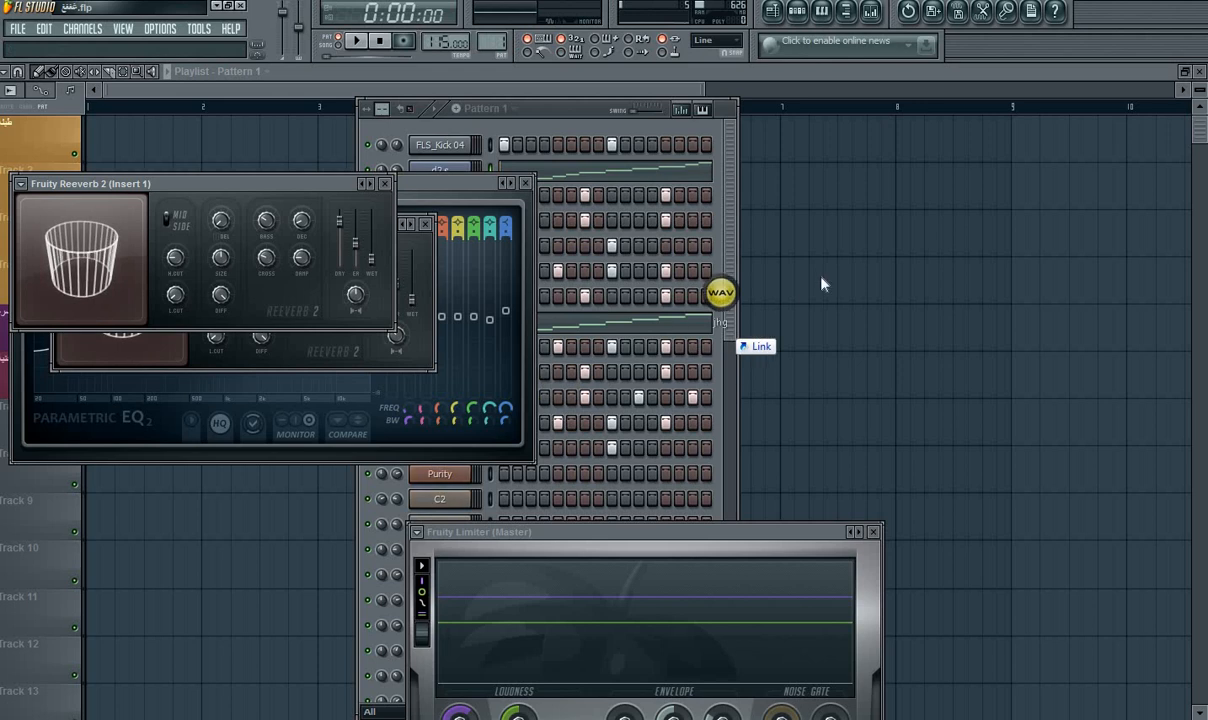
{"action": "left_click_drag", "start_coordinate": [822, 280], "coordinate": [824, 254]}
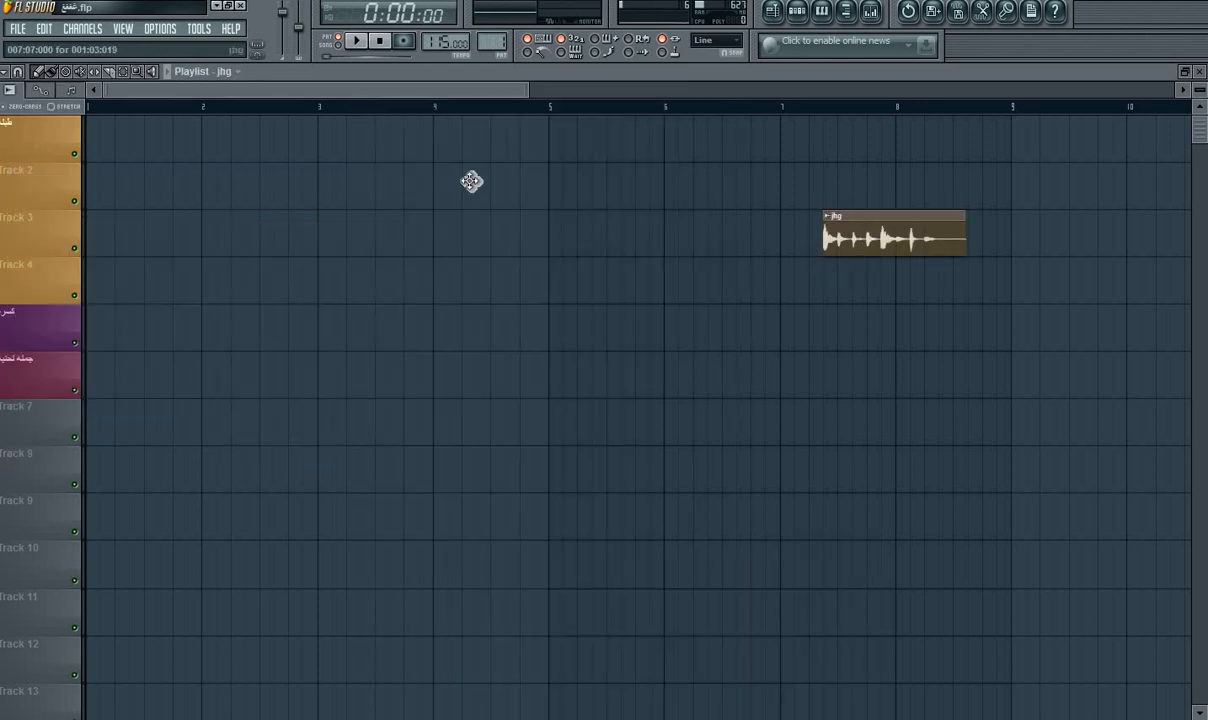
{"action": "left_click_drag", "start_coordinate": [472, 181], "coordinate": [129, 142]}
Change the playlist snap setting and extend the end of the jhg clip to the start of bar 2.
{"action": "left_click_drag", "start_coordinate": [669, 91], "coordinate": [333, 92]}
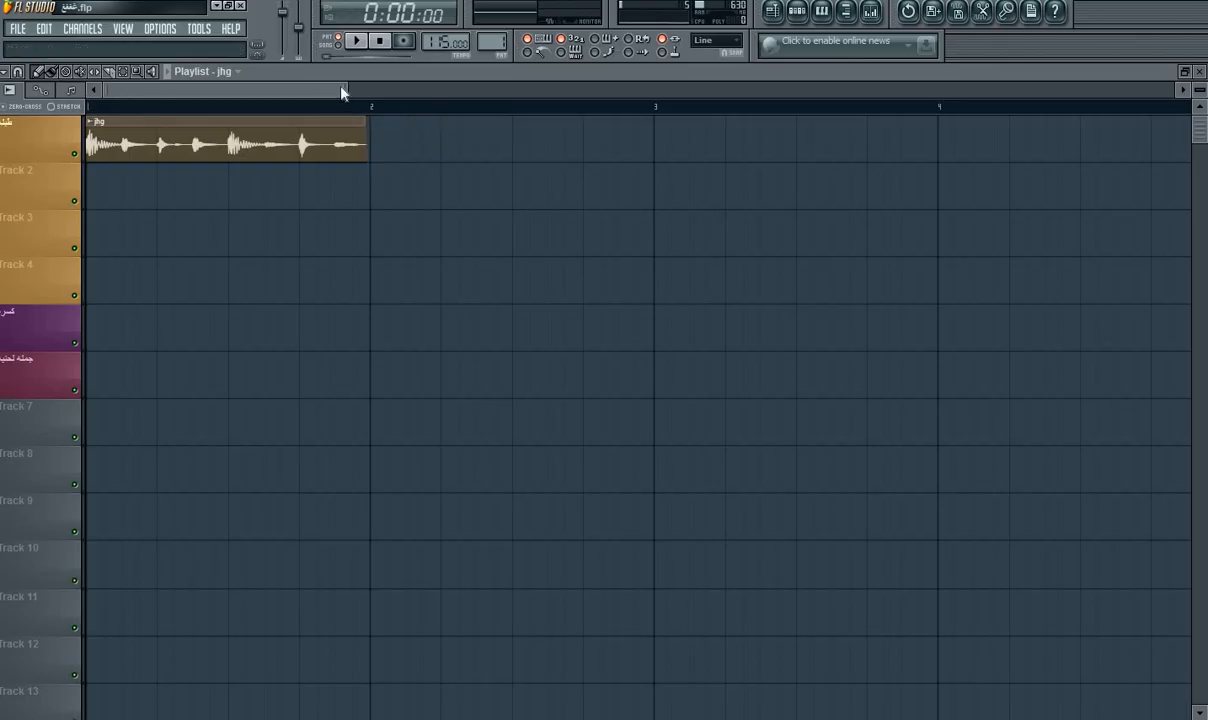
{"action": "mouse_move", "coordinate": [341, 91]}
{"action": "left_mouse_down"}
{"action": "mouse_move", "coordinate": [175, 93]}
{"action": "mouse_move", "coordinate": [199, 90]}
{"action": "left_mouse_up"}
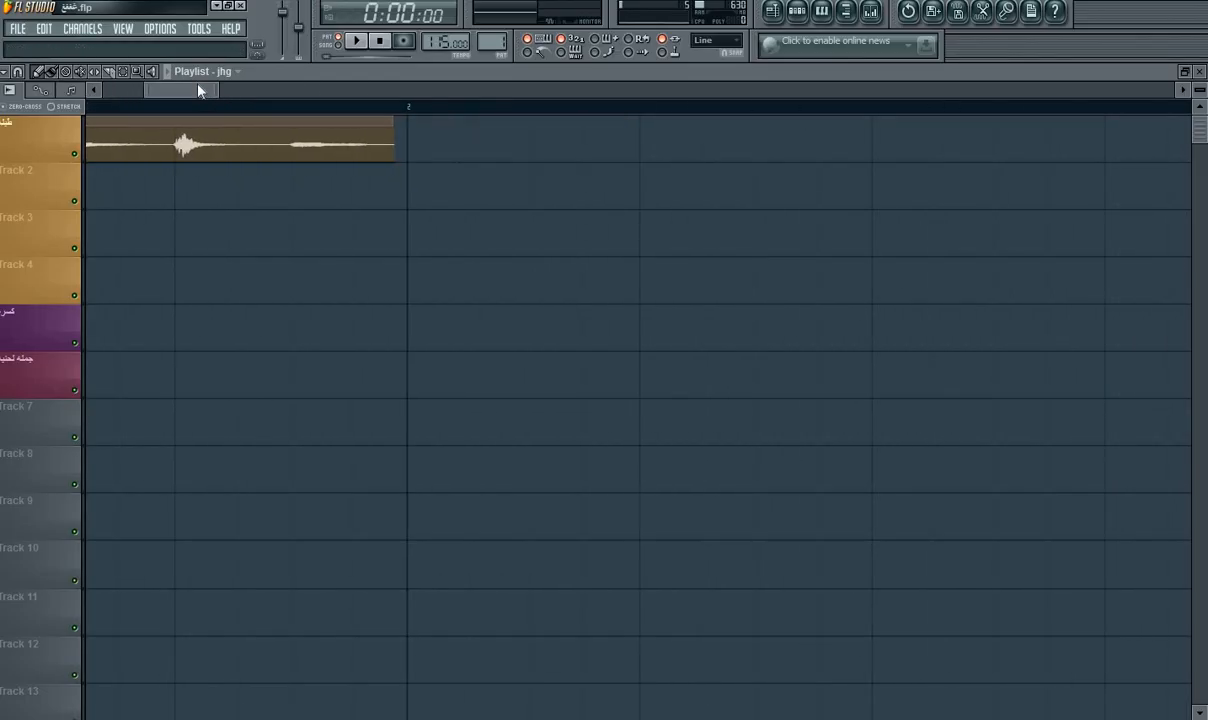
{"action": "left_click", "coordinate": [17, 72]}
{"action": "left_click", "coordinate": [51, 148]}
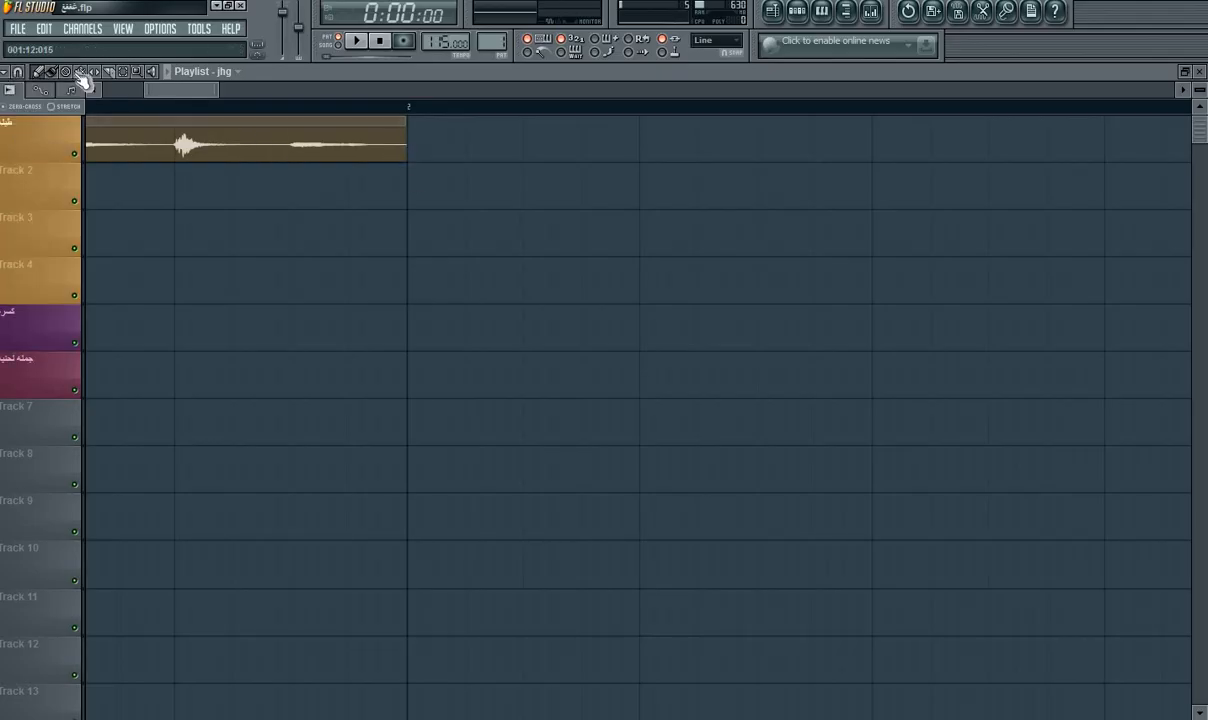
Change the playlist snap setting again and play the jhg clip in song mode, bringing its beginning into view.
{"action": "left_click", "coordinate": [18, 72]}
{"action": "left_click", "coordinate": [42, 261]}
{"action": "key", "text": "space"}
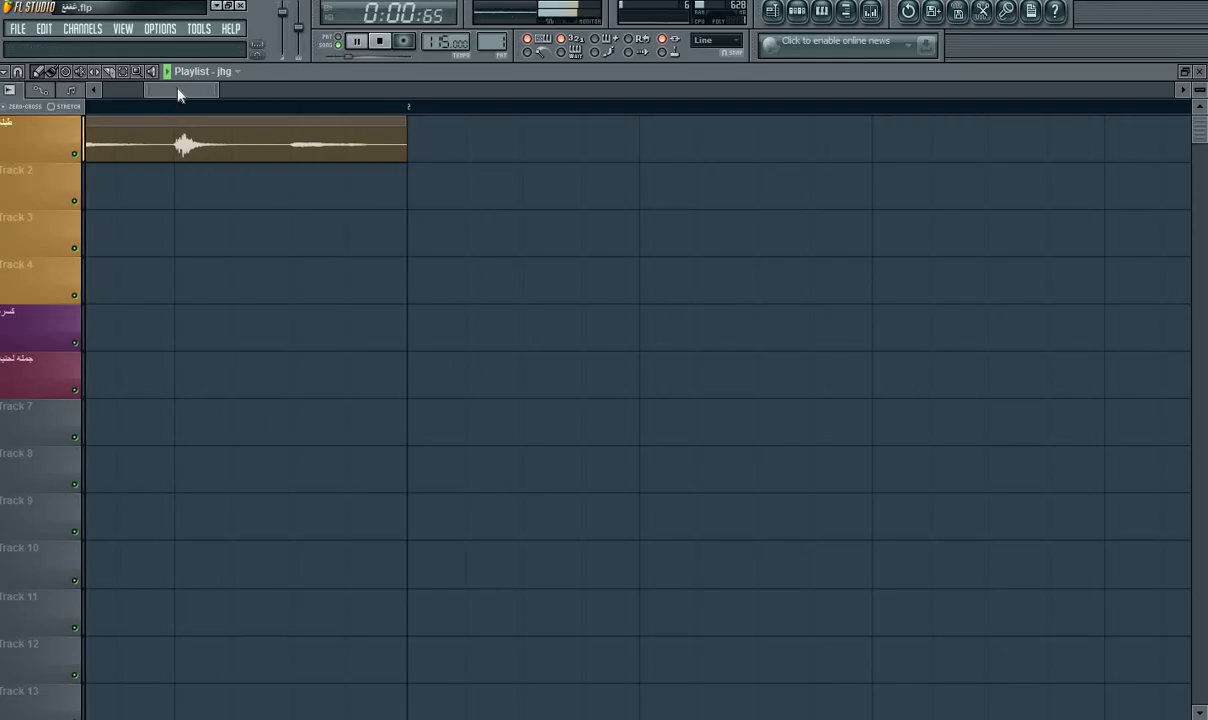
{"action": "left_click_drag", "start_coordinate": [178, 94], "coordinate": [130, 98]}
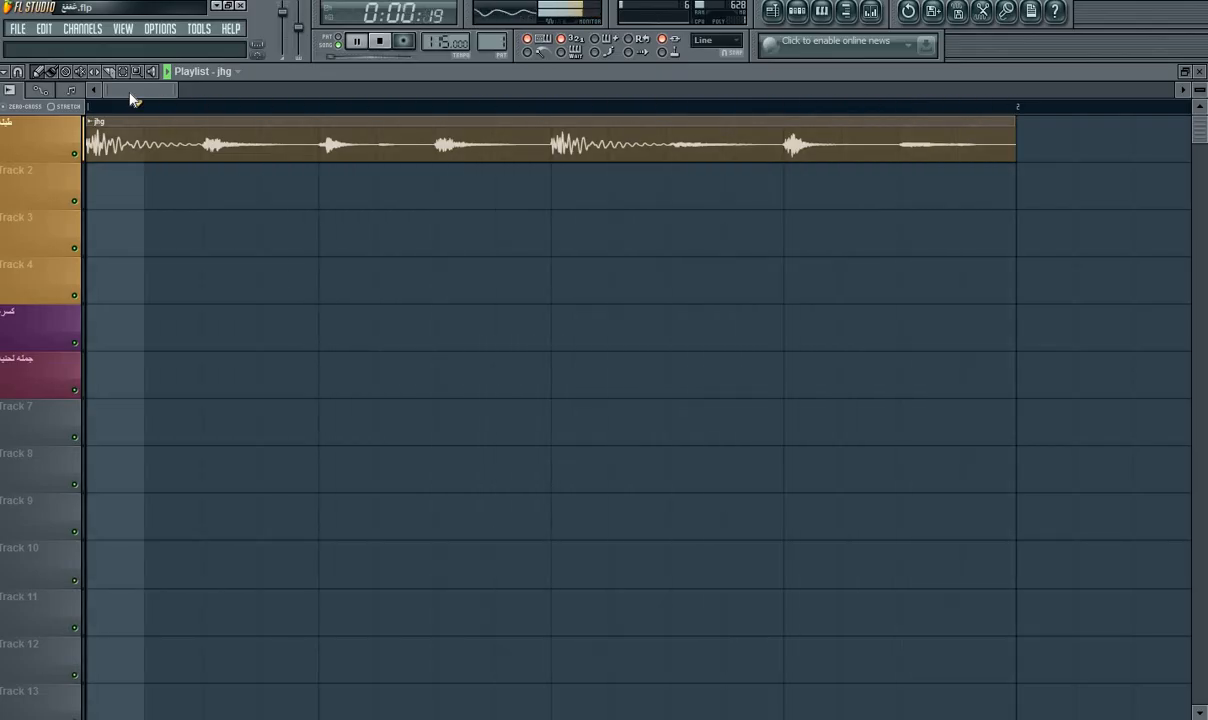
Play and stop the jhg clip repeatedly in song mode to check how the loop sounds.
{"action": "key", "text": "space"}
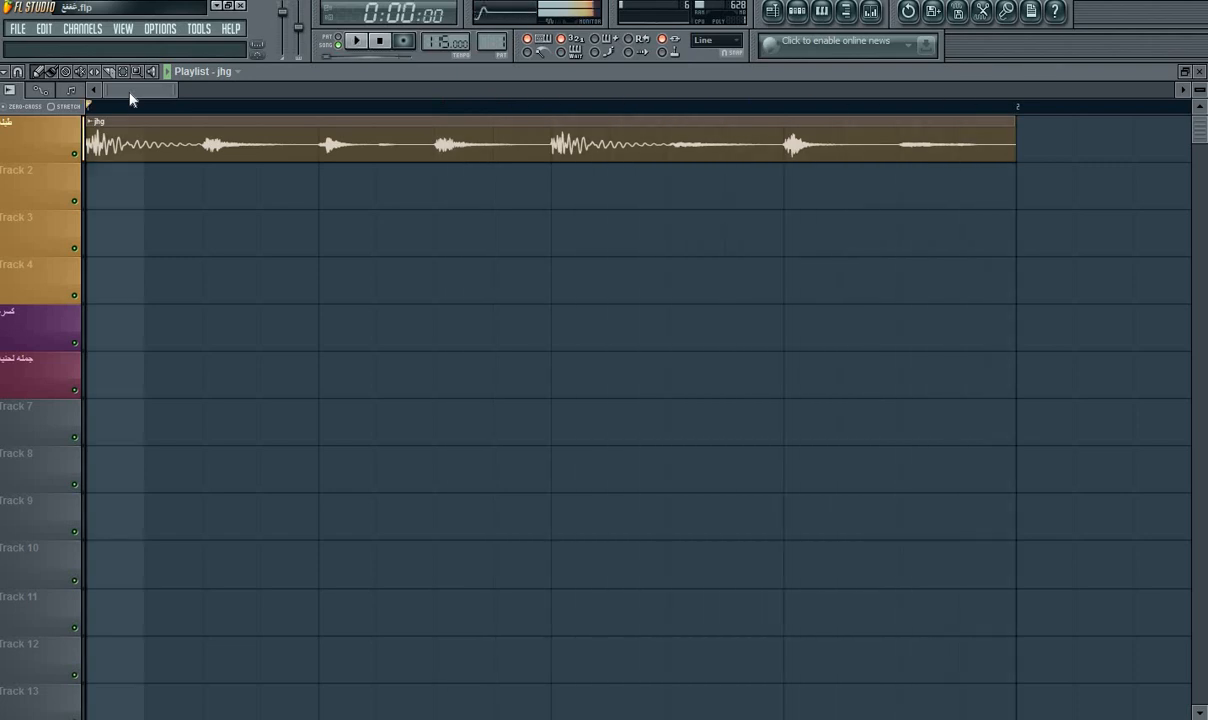
{"action": "key", "text": "space"}
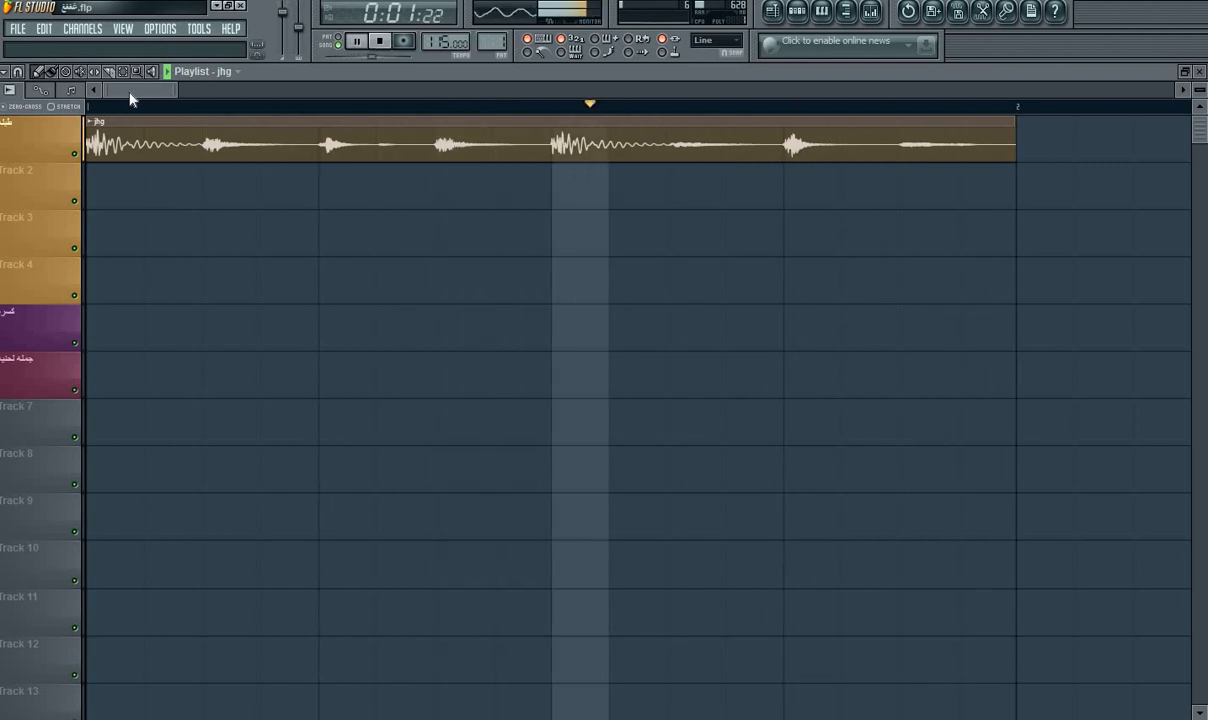
{"action": "key", "text": "space"}
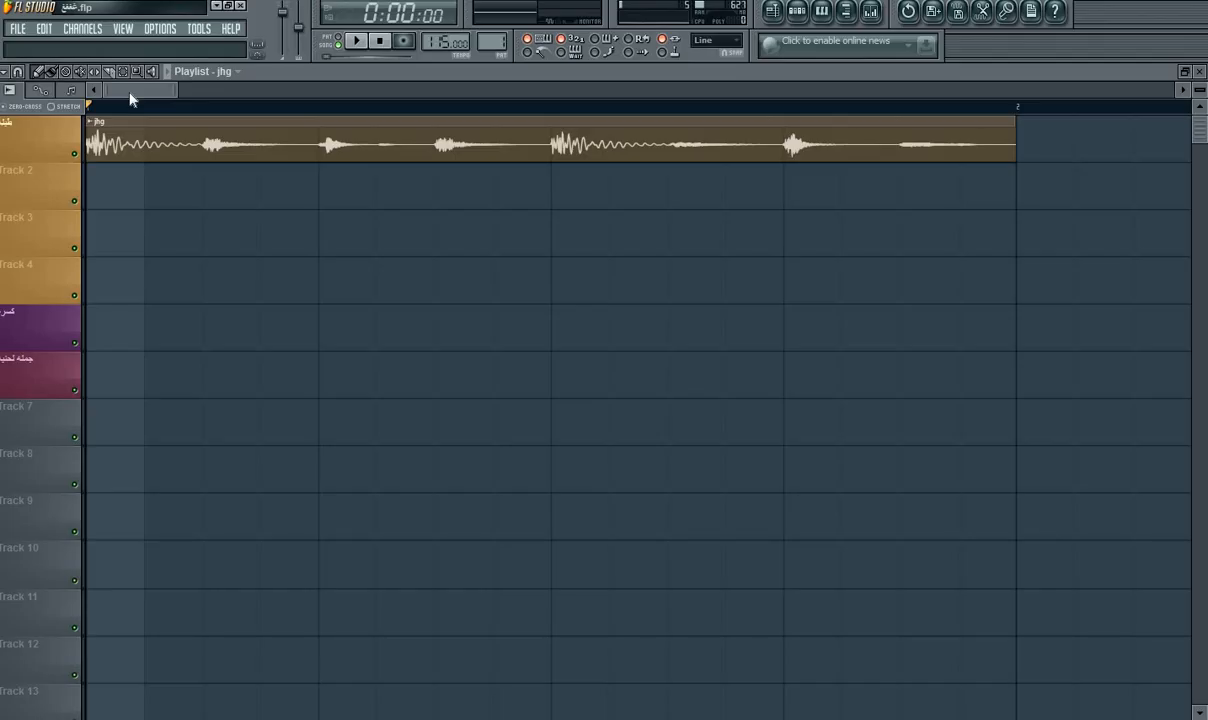
{"action": "key", "text": "space"}
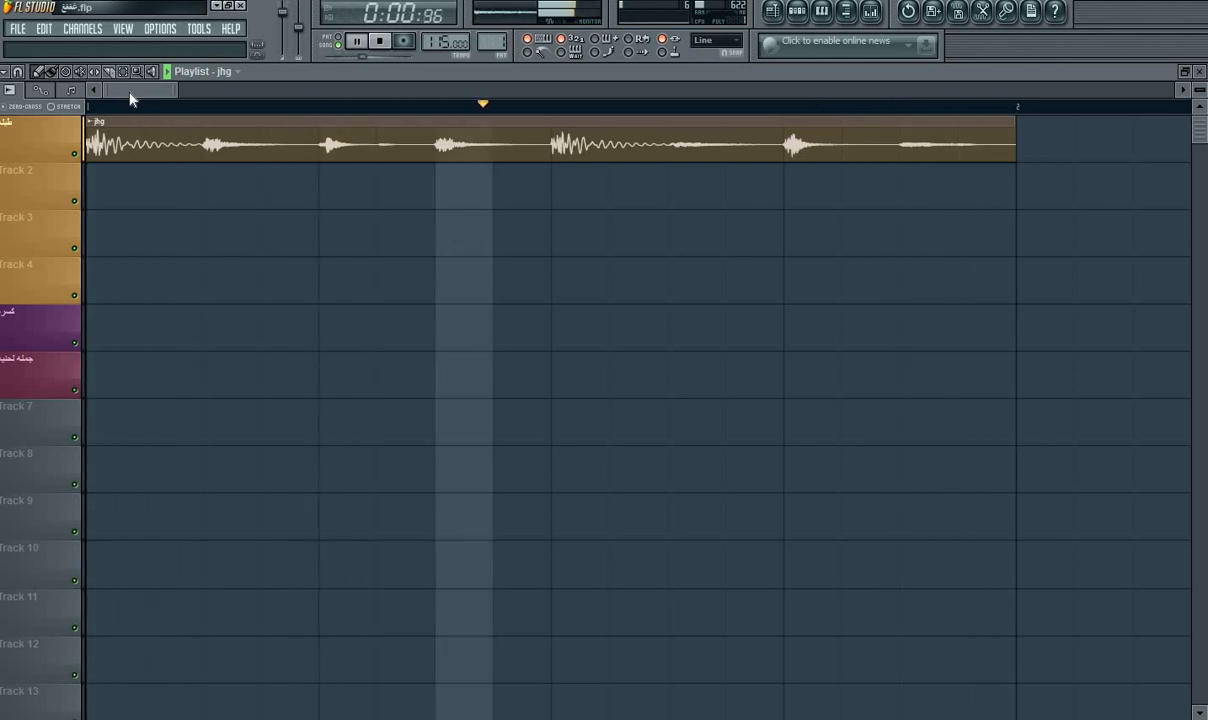
{"action": "key", "text": "space"}
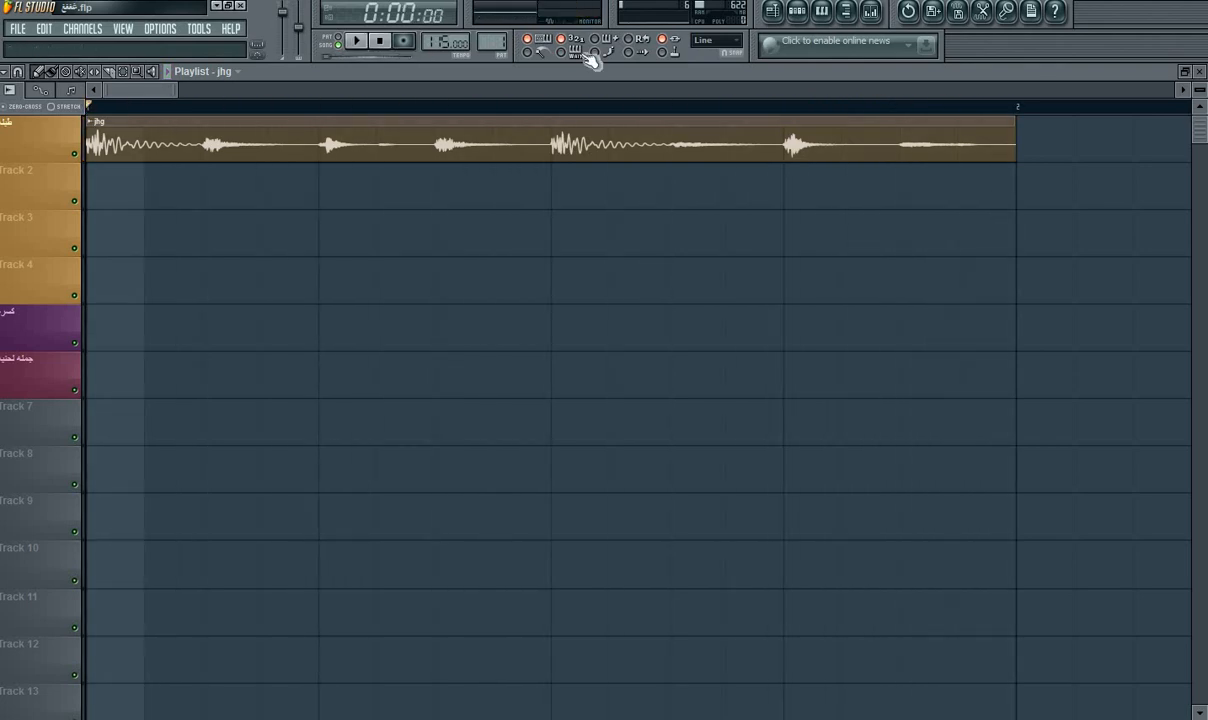
Show all channels in the step sequencer and select Pattern 4.
{"action": "left_click", "coordinate": [797, 12]}
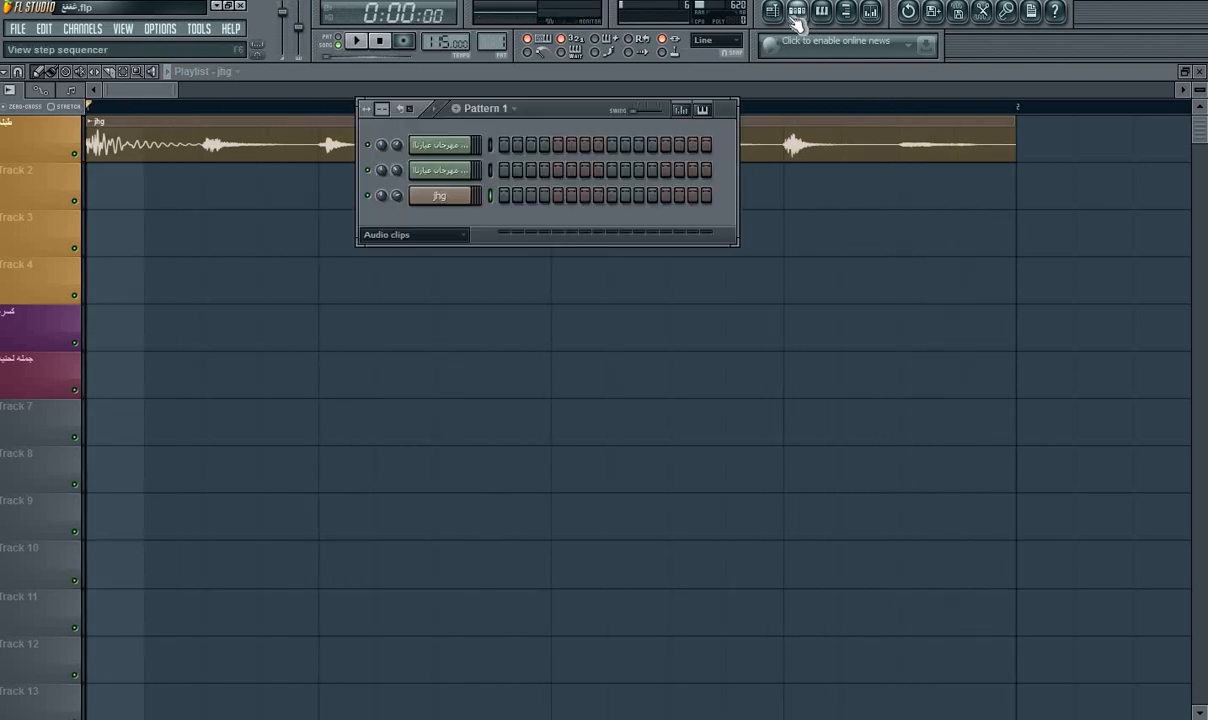
{"action": "left_click", "coordinate": [462, 240]}
{"action": "left_click", "coordinate": [462, 252]}
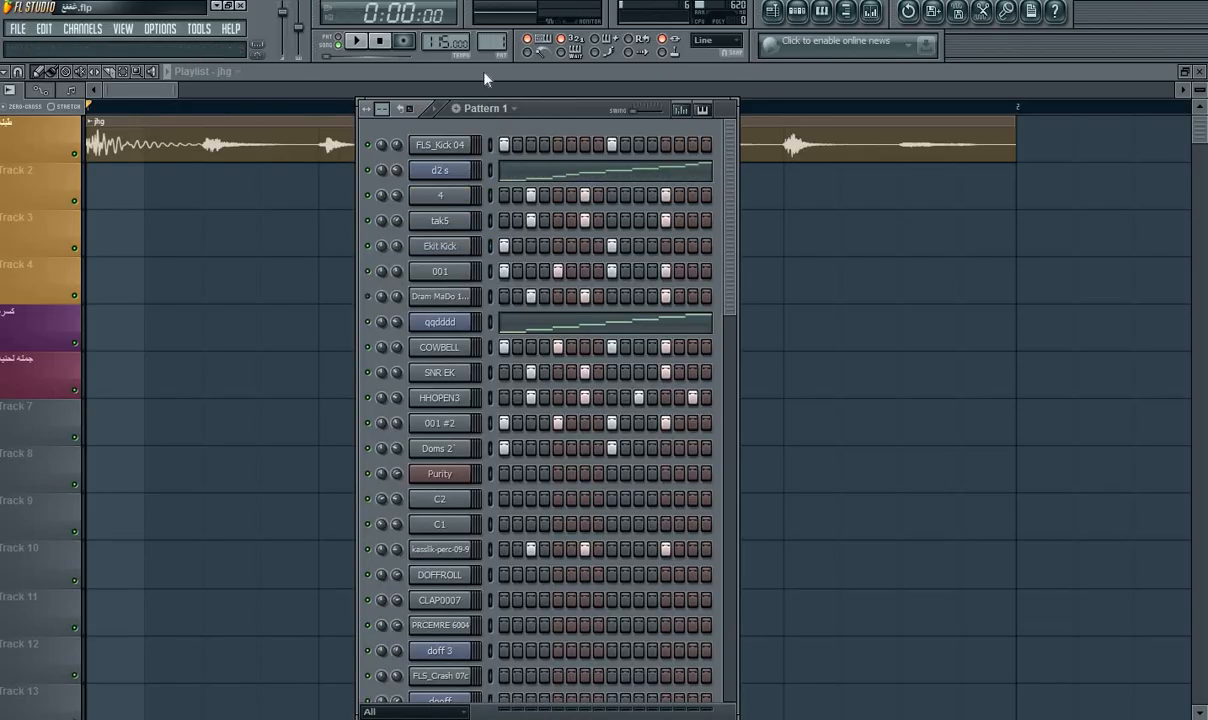
{"action": "left_click_drag", "start_coordinate": [491, 42], "coordinate": [491, 27]}
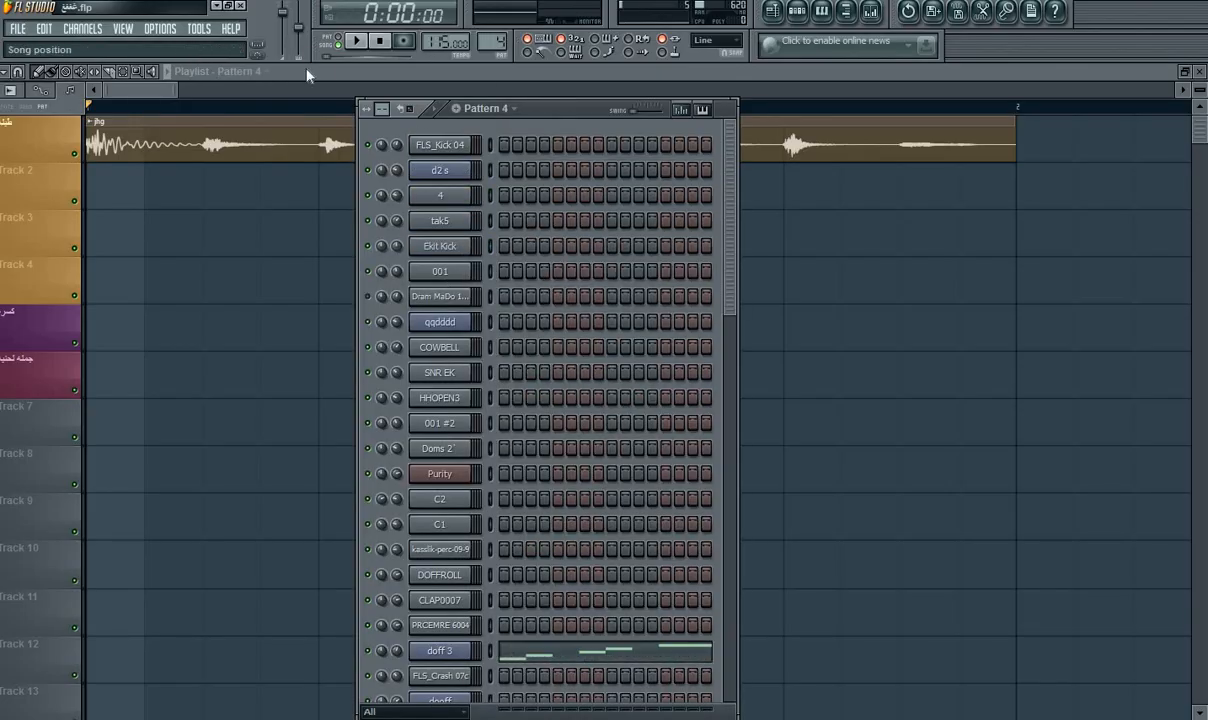
Play Pattern 4 and route its doff 3 channel to mixer track 7.
{"action": "key", "text": "space"}
{"action": "left_click", "coordinate": [440, 650]}
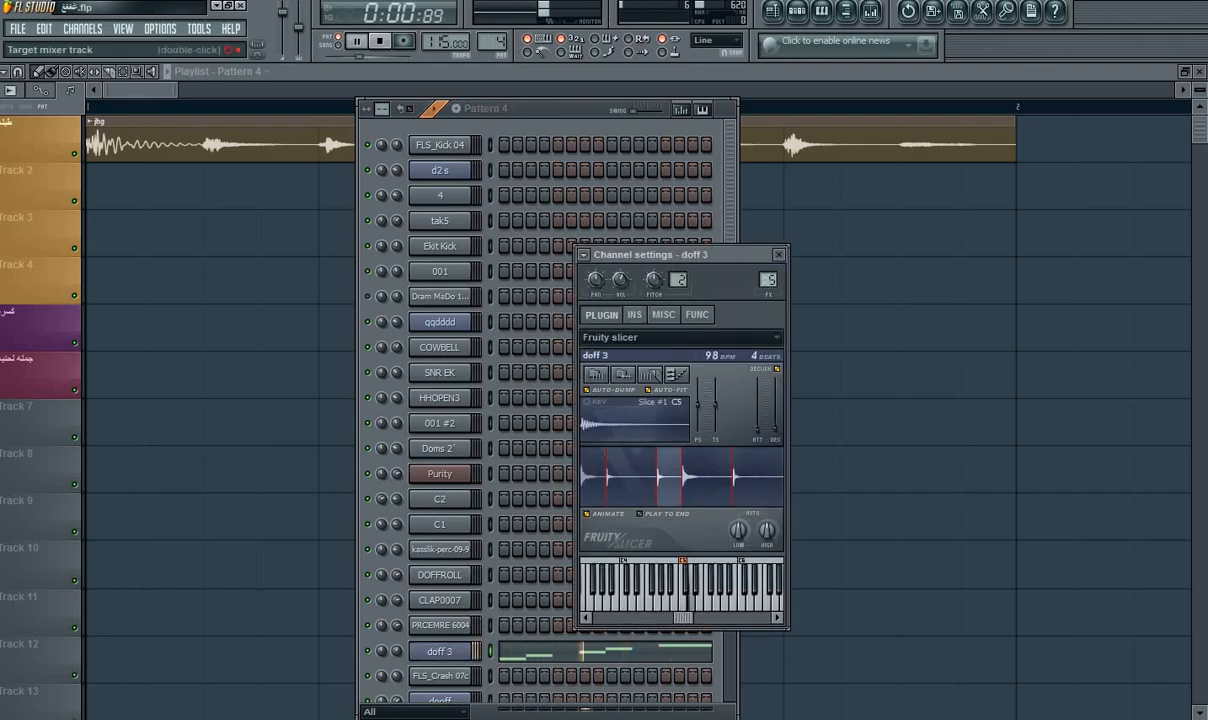
{"action": "scroll", "coordinate": [765, 281], "scroll_direction": "up", "scroll_amount": 1}
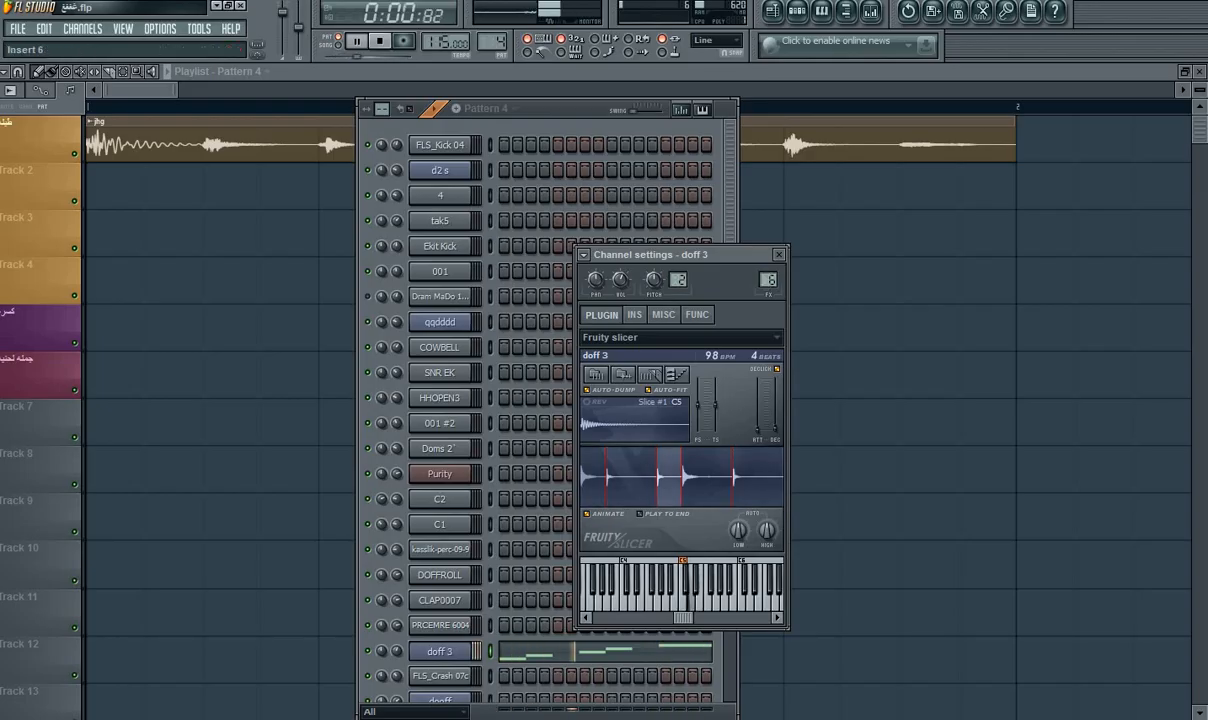
{"action": "scroll", "coordinate": [765, 281], "scroll_direction": "up", "scroll_amount": 1}
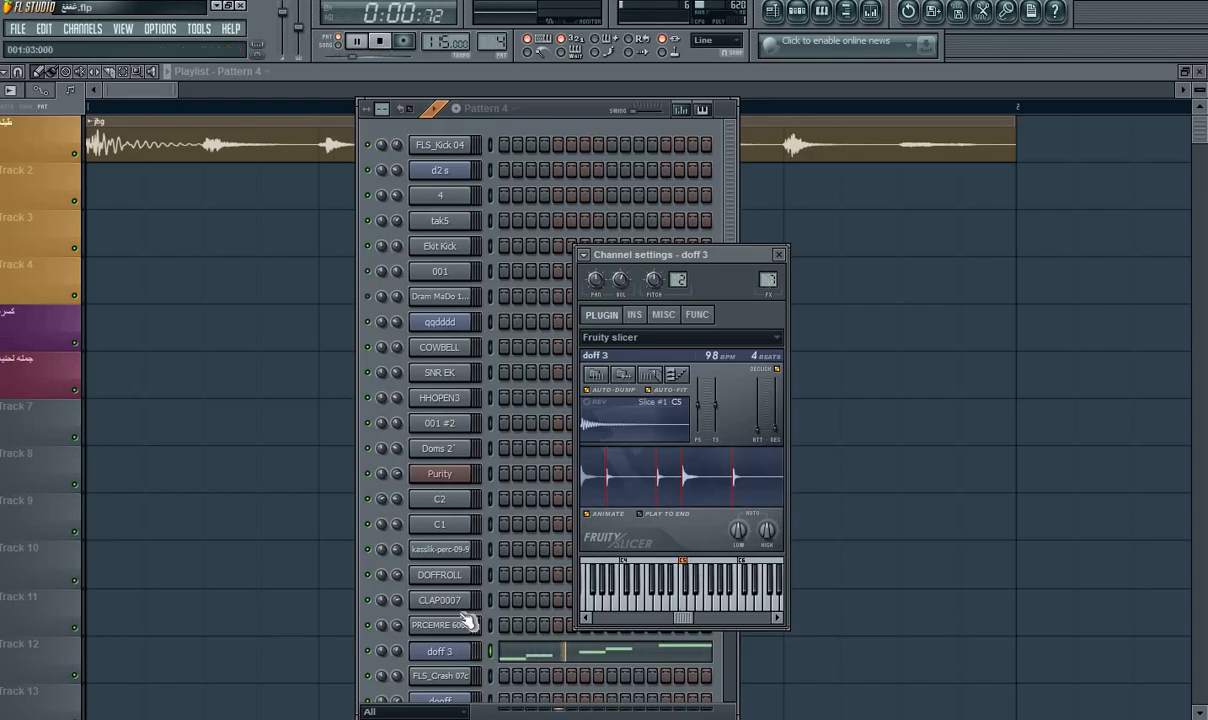
{"action": "left_click", "coordinate": [411, 652]}
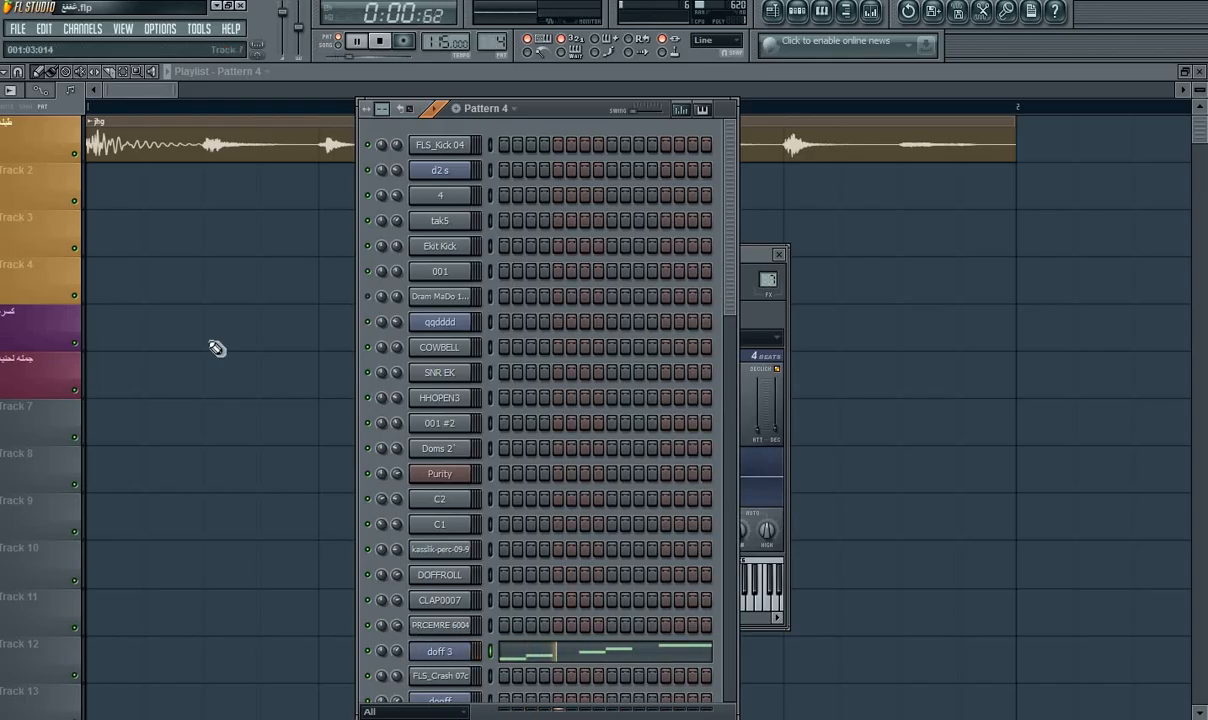
Place Pattern 4 at the start of the purple fifth playlist track and play it with the jhg clip in song mode.
{"action": "left_click", "coordinate": [224, 310]}
{"action": "left_click_drag", "start_coordinate": [295, 316], "coordinate": [180, 316]}
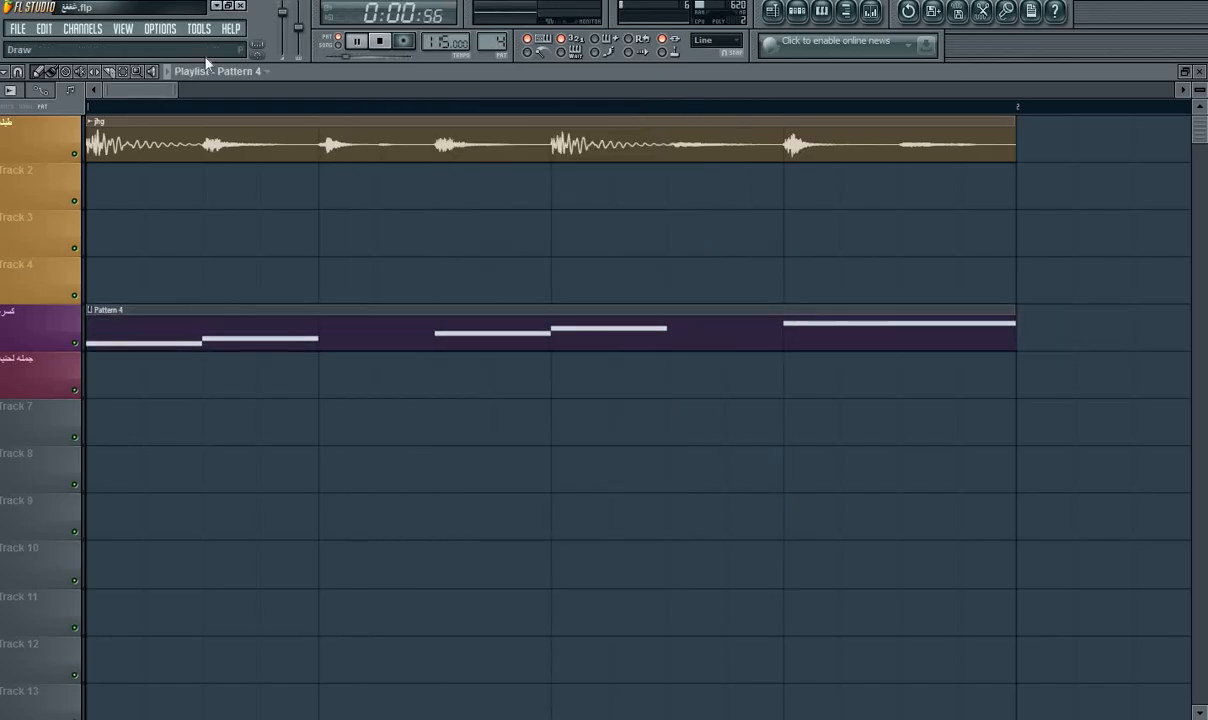
{"action": "left_click", "coordinate": [340, 46]}
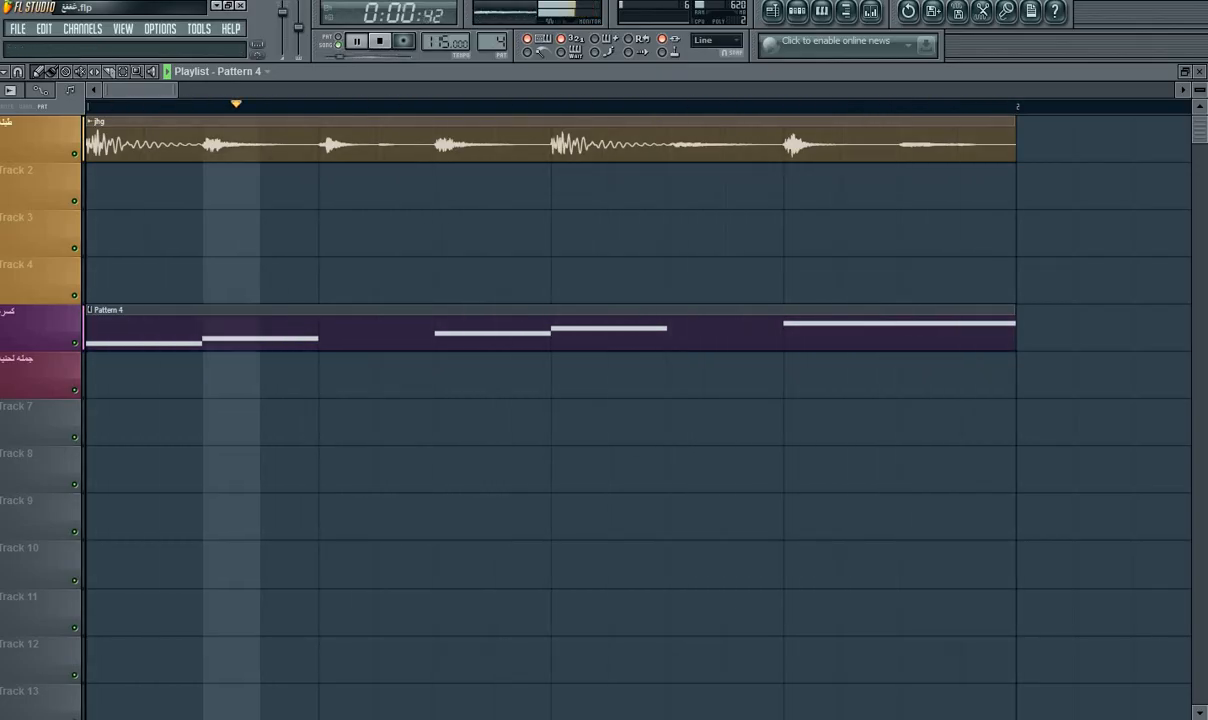
{"action": "key", "text": "space"}
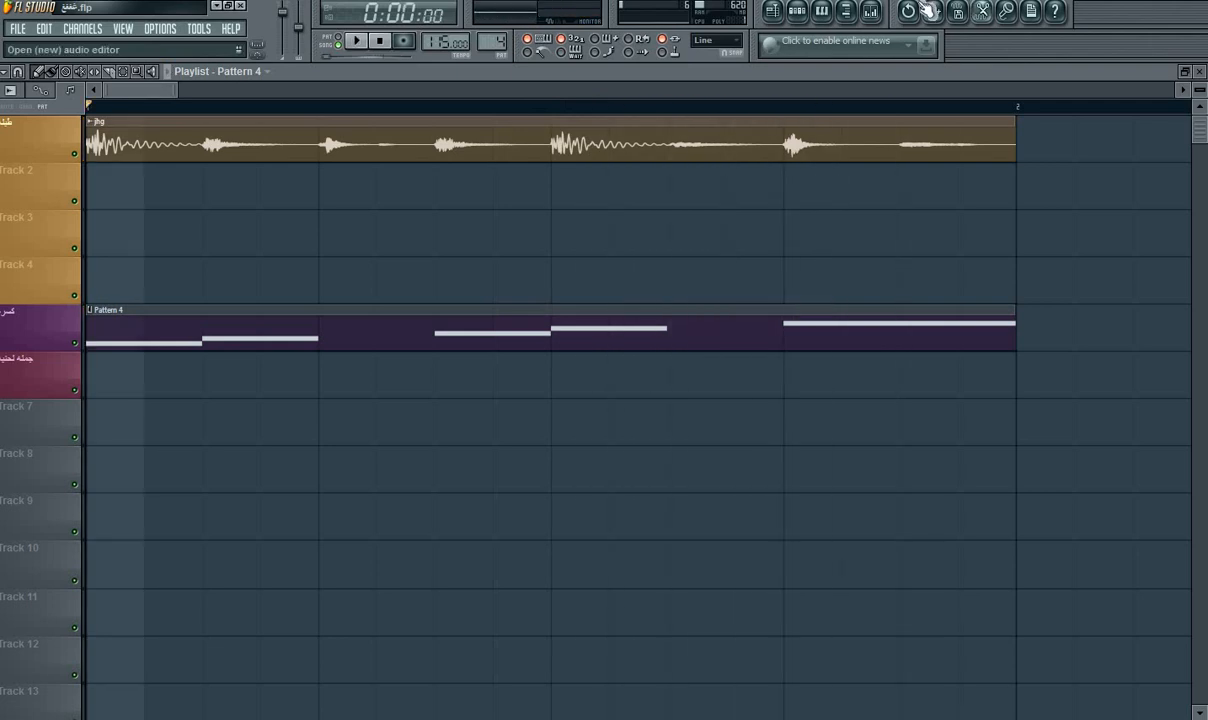
Examine the lower channels in the step sequencer and the effects on mixer track Insert 7.
{"action": "left_click", "coordinate": [797, 13]}
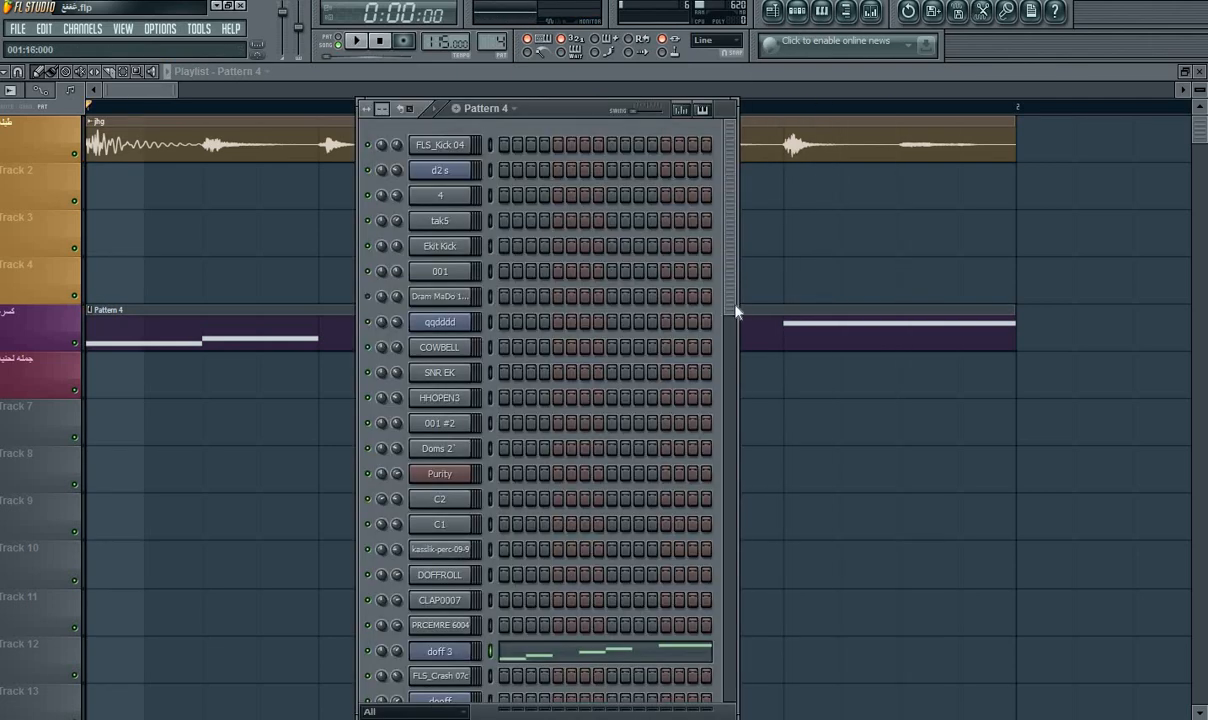
{"action": "left_click_drag", "start_coordinate": [736, 313], "coordinate": [718, 700]}
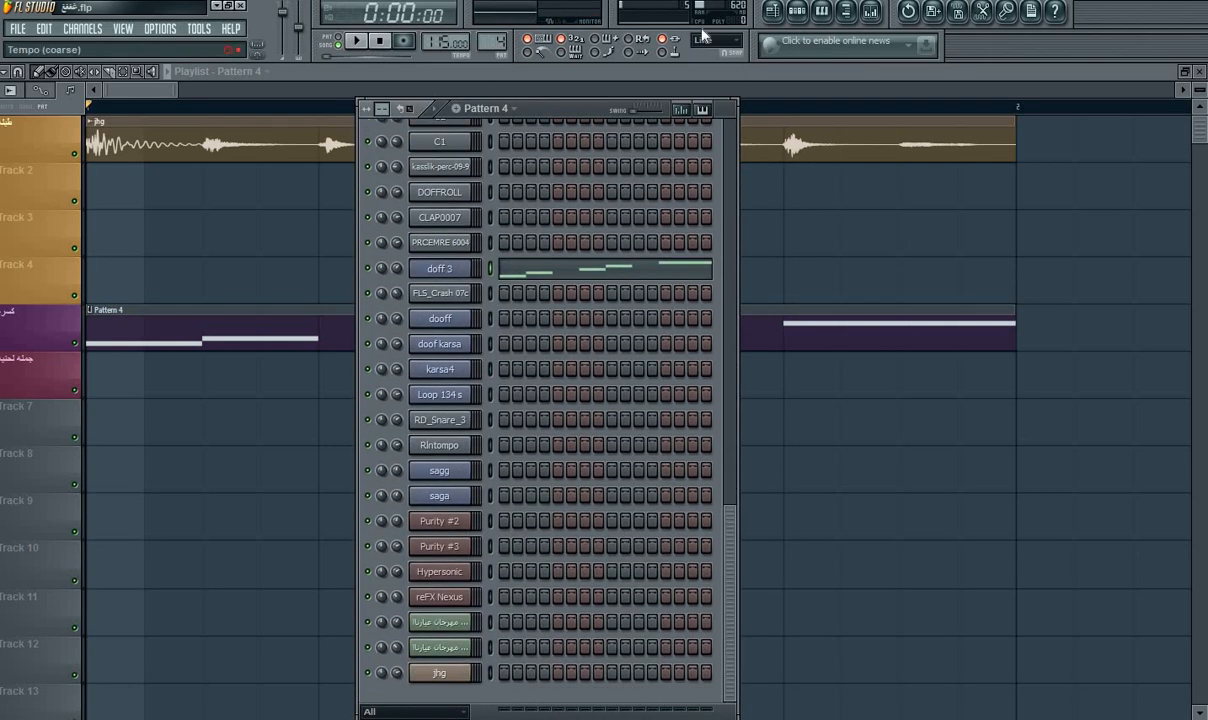
{"action": "left_click", "coordinate": [873, 14]}
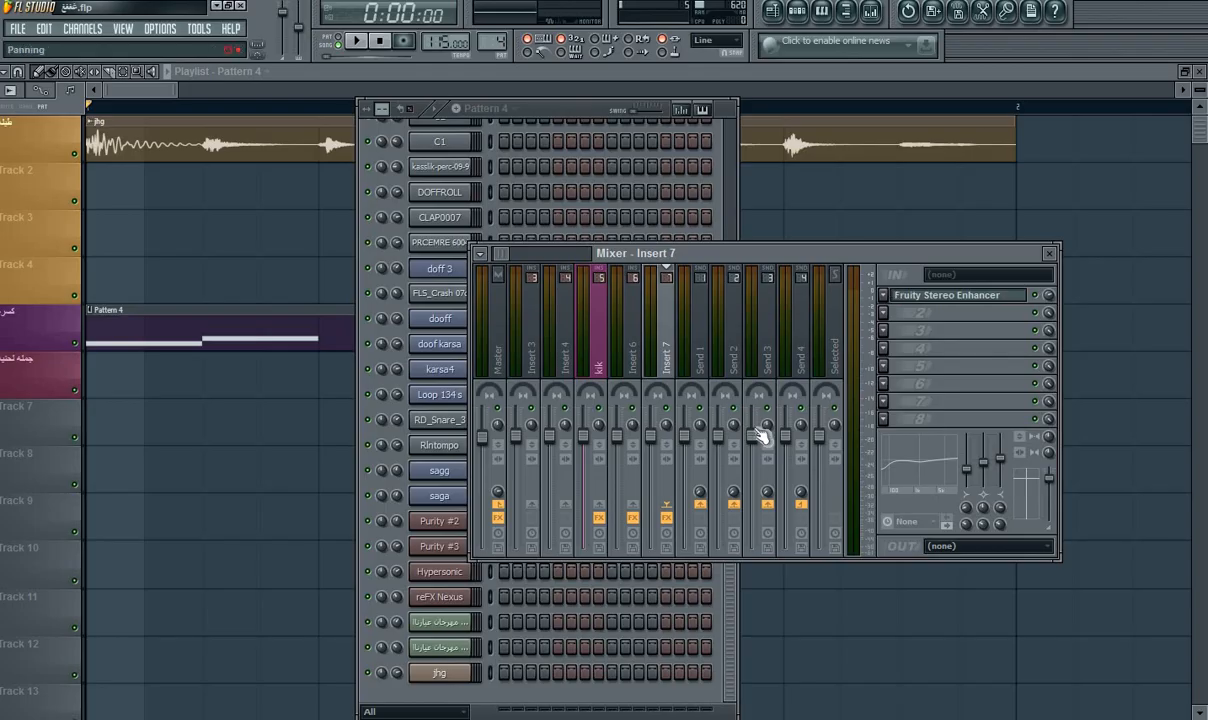
{"action": "left_click", "coordinate": [586, 120]}
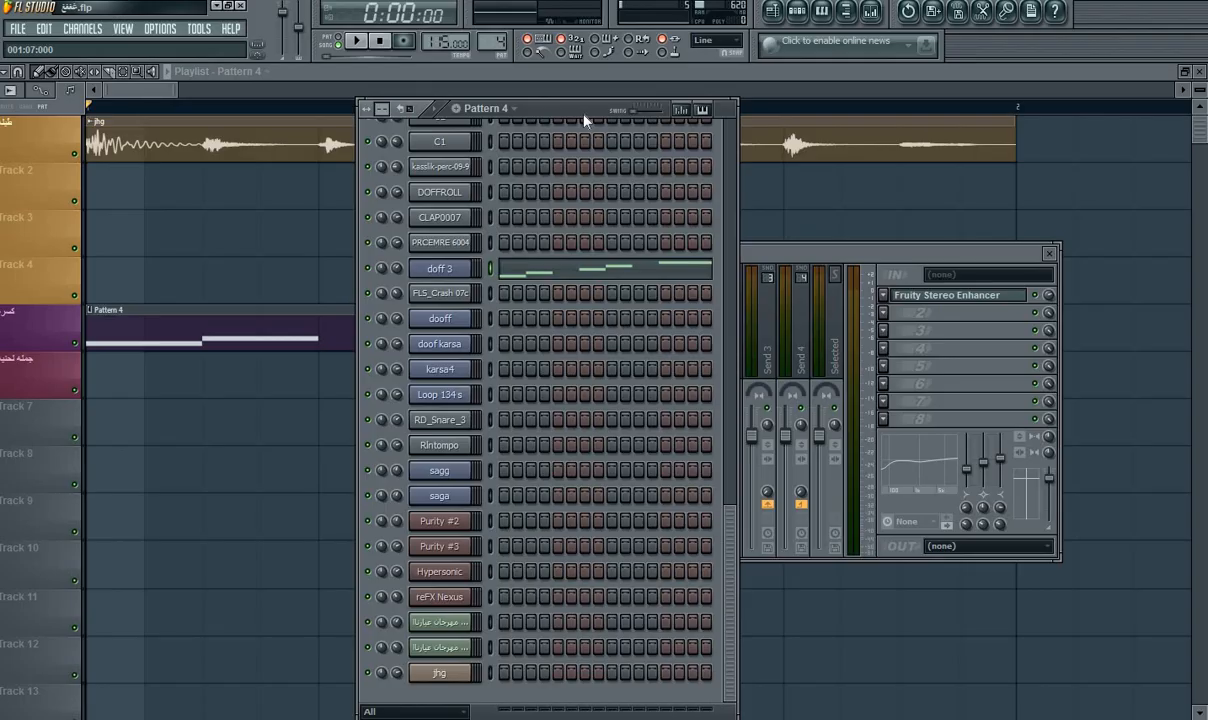
{"action": "left_click", "coordinate": [855, 253]}
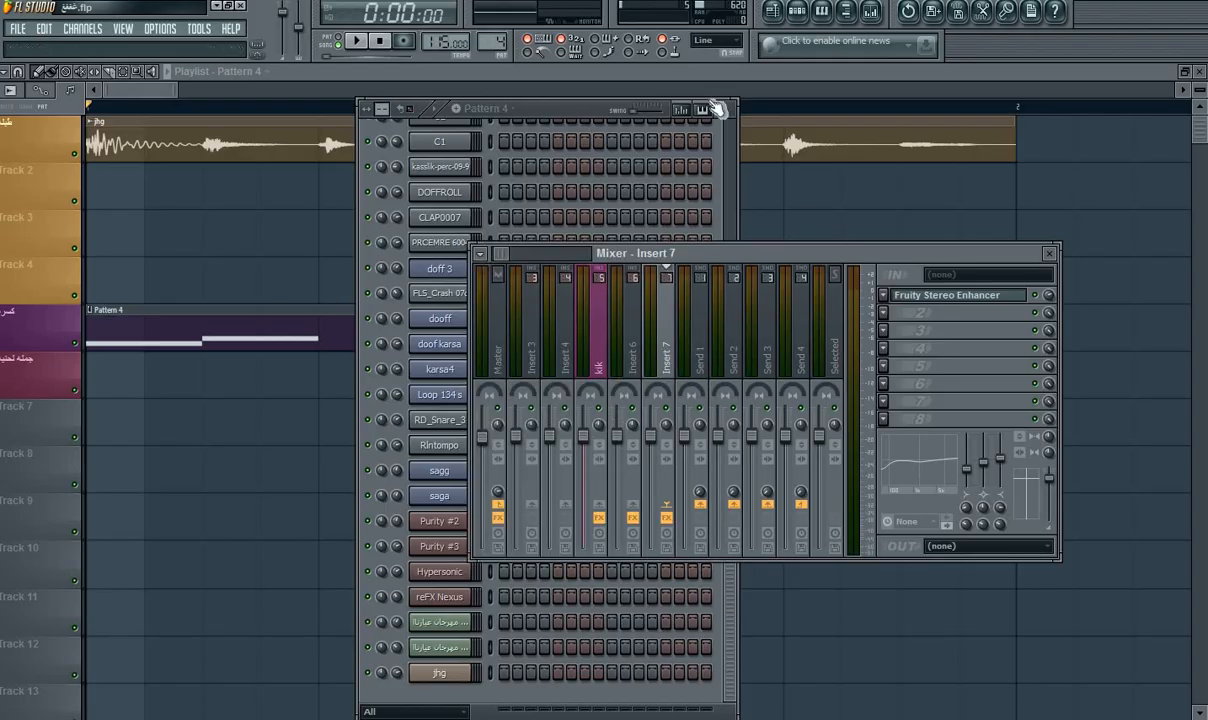
{"action": "key", "text": "F12"}
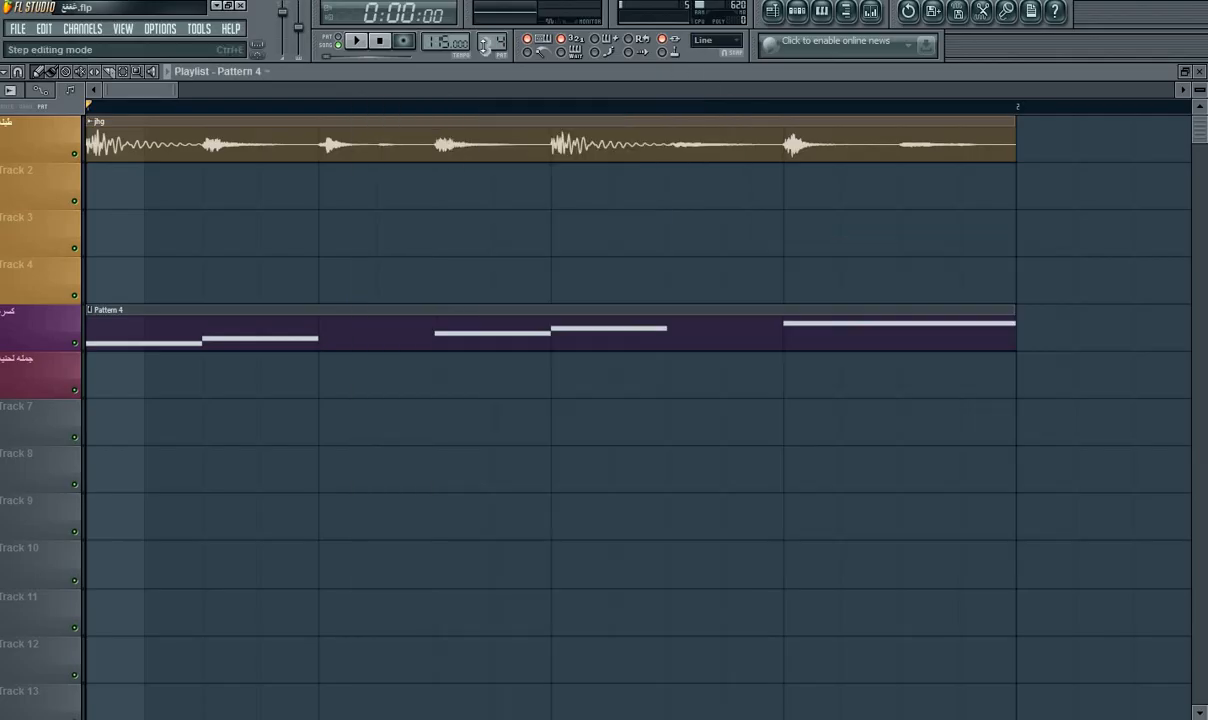
Select Pattern 5, place it at the start of playlist Track 7, and play the arrangement in song mode.
{"action": "left_click", "coordinate": [356, 44]}
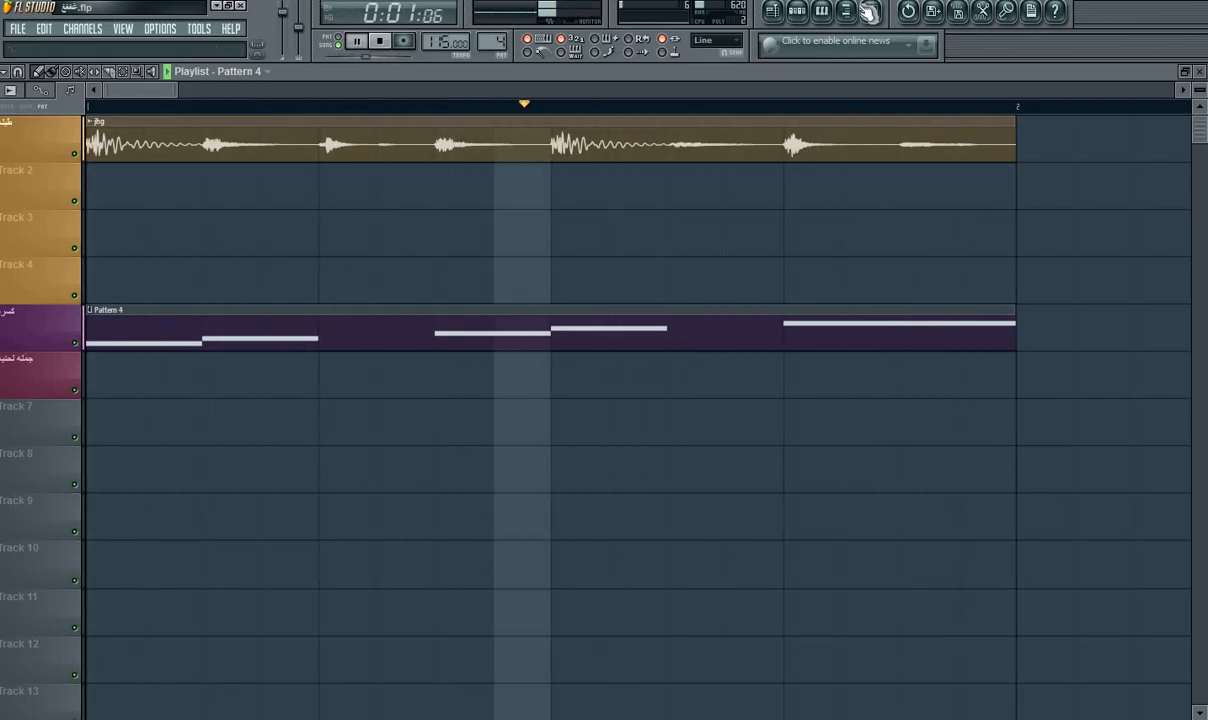
{"action": "left_click", "coordinate": [797, 11]}
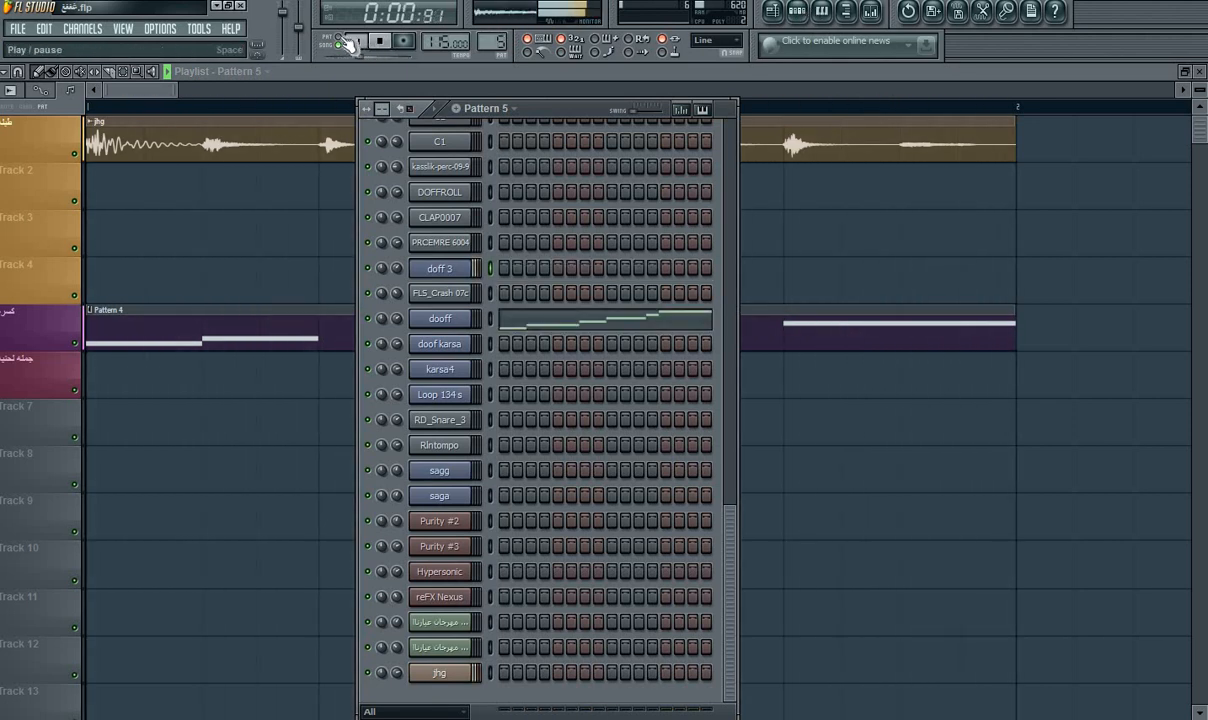
{"action": "left_click_drag", "start_coordinate": [287, 435], "coordinate": [125, 437]}
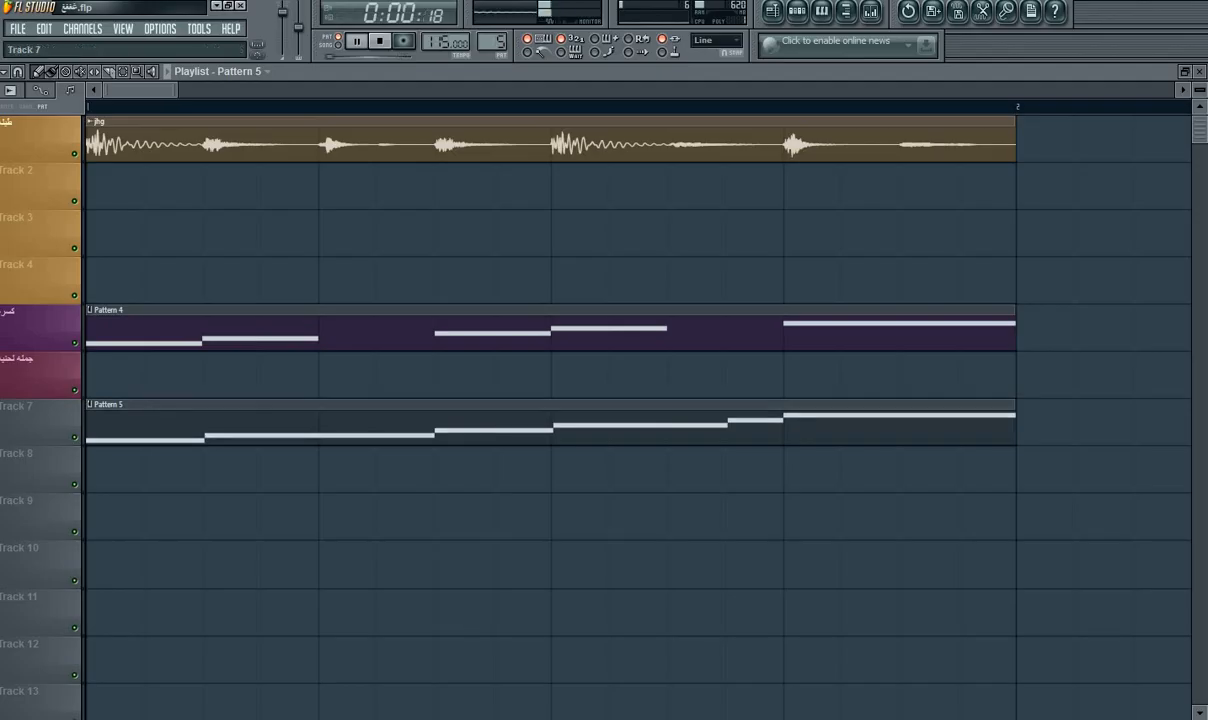
{"action": "left_click", "coordinate": [345, 58]}
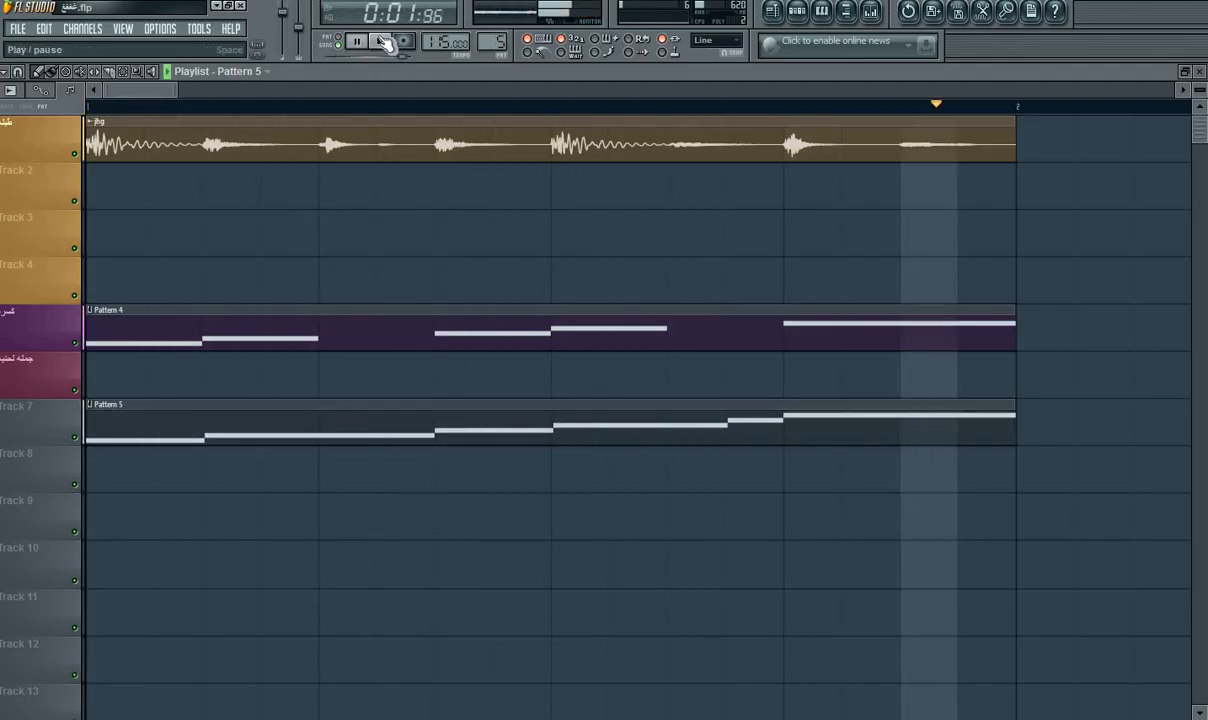
Select and play Pattern 11, route its saga channel to mixer track 8, and check that track's effects.
{"action": "left_click", "coordinate": [799, 12]}
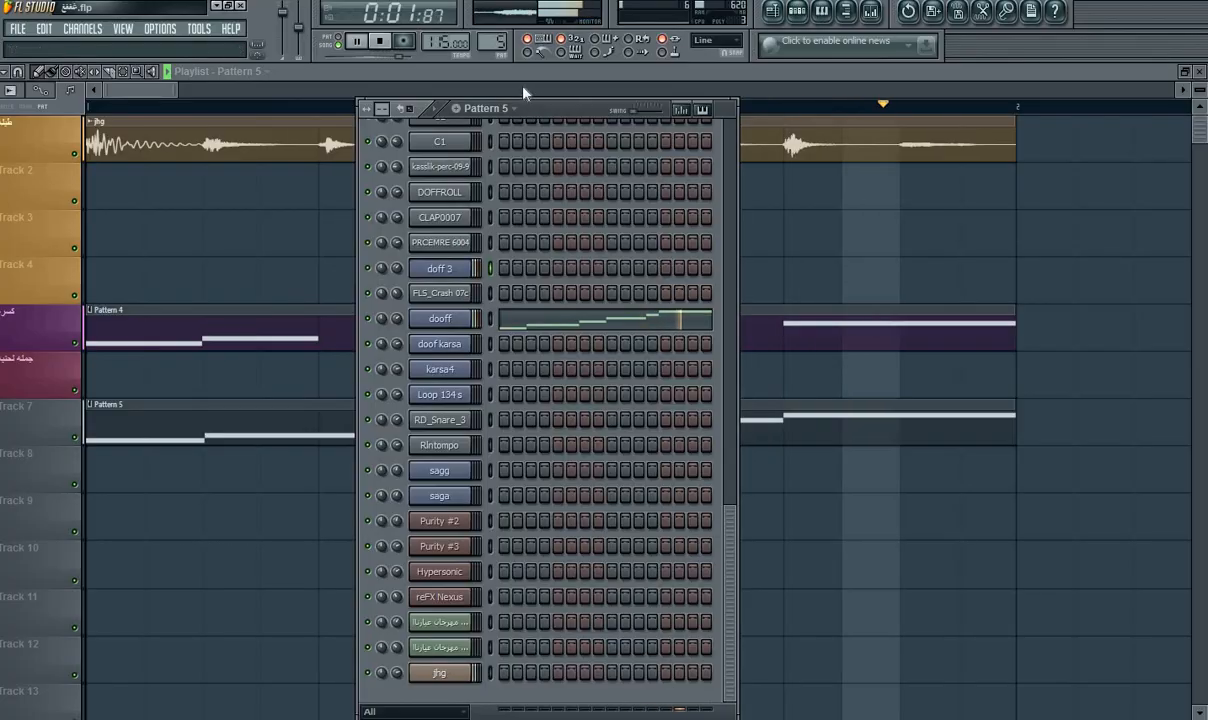
{"action": "left_click_drag", "start_coordinate": [495, 42], "coordinate": [495, 20]}
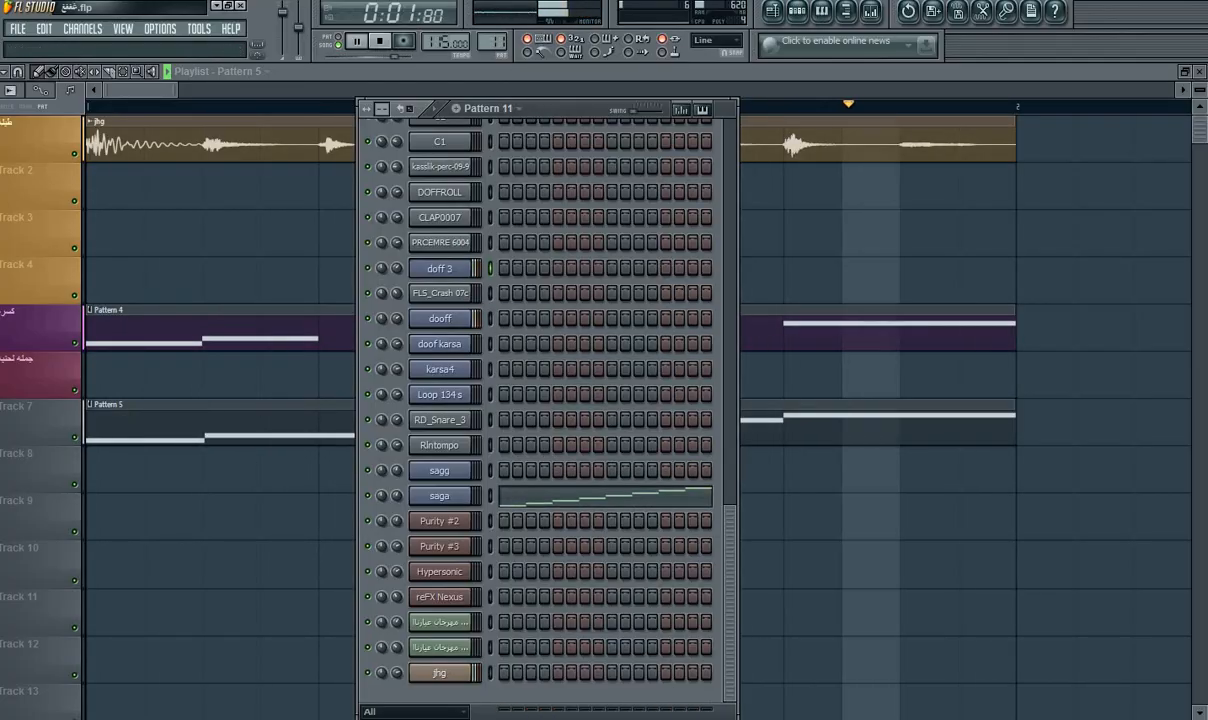
{"action": "left_click", "coordinate": [333, 42]}
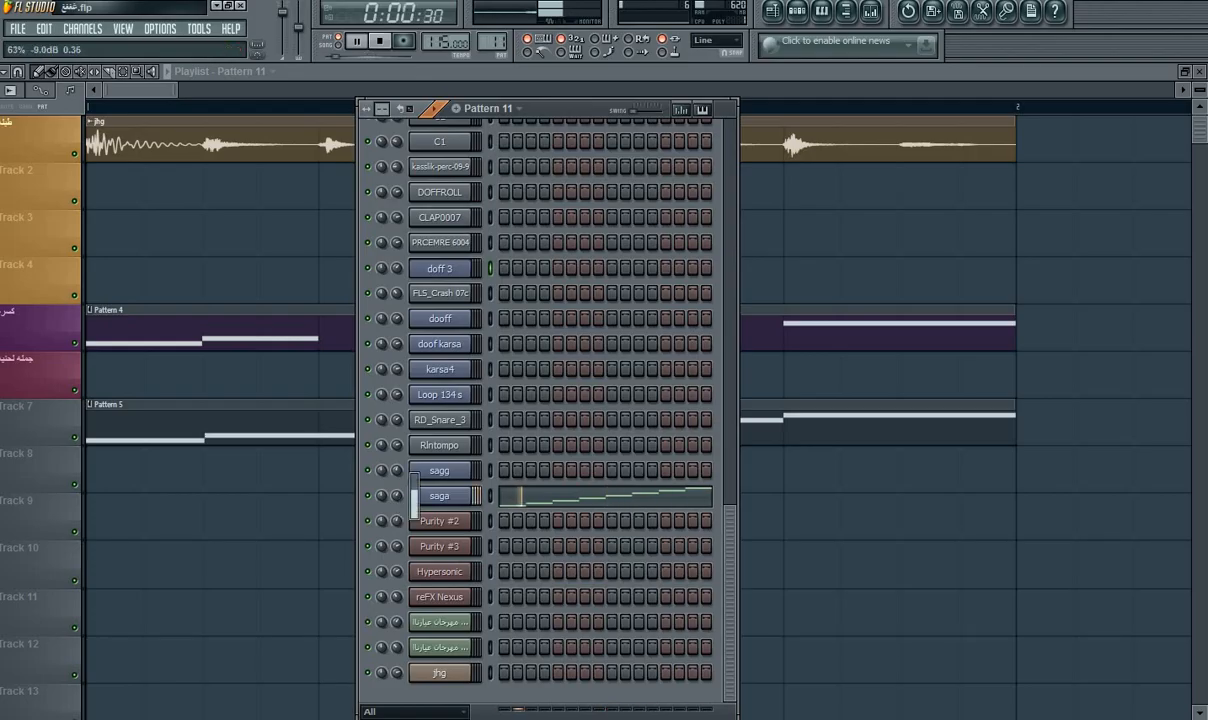
{"action": "left_click", "coordinate": [463, 500]}
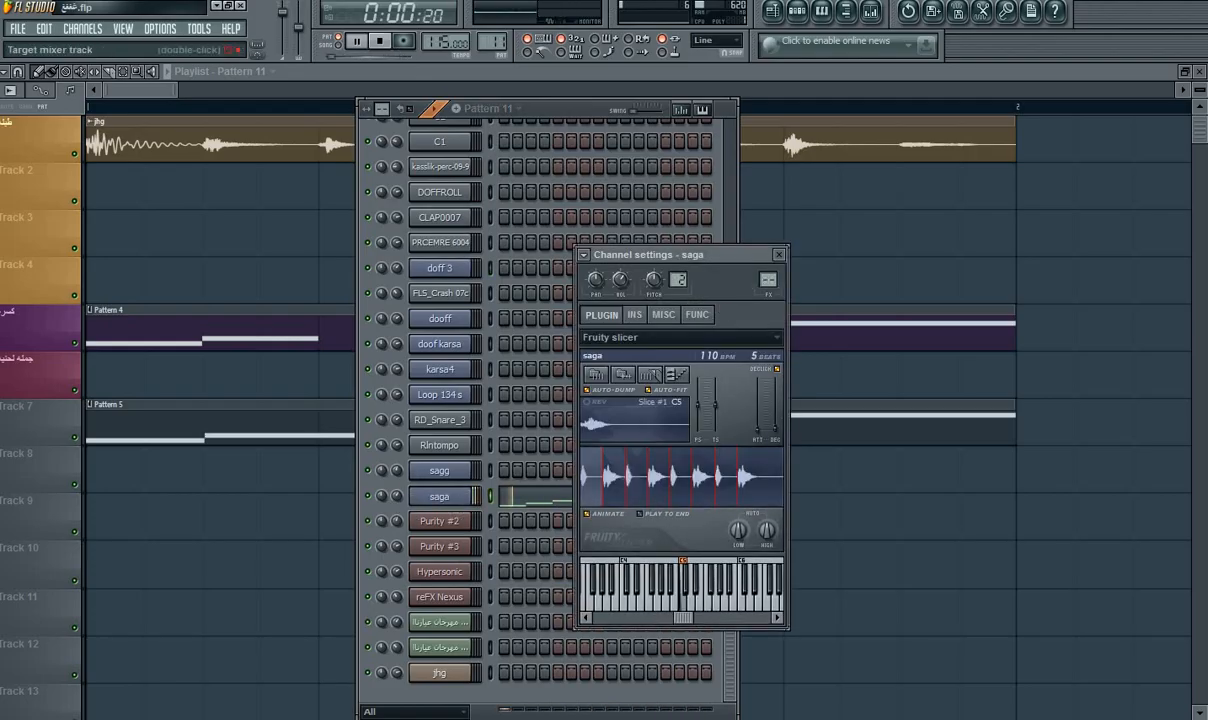
{"action": "mouse_move", "coordinate": [768, 280]}
{"action": "left_mouse_down"}
{"action": "mouse_move", "coordinate": [768, 265]}
{"action": "mouse_move", "coordinate": [768, 277]}
{"action": "left_mouse_up"}
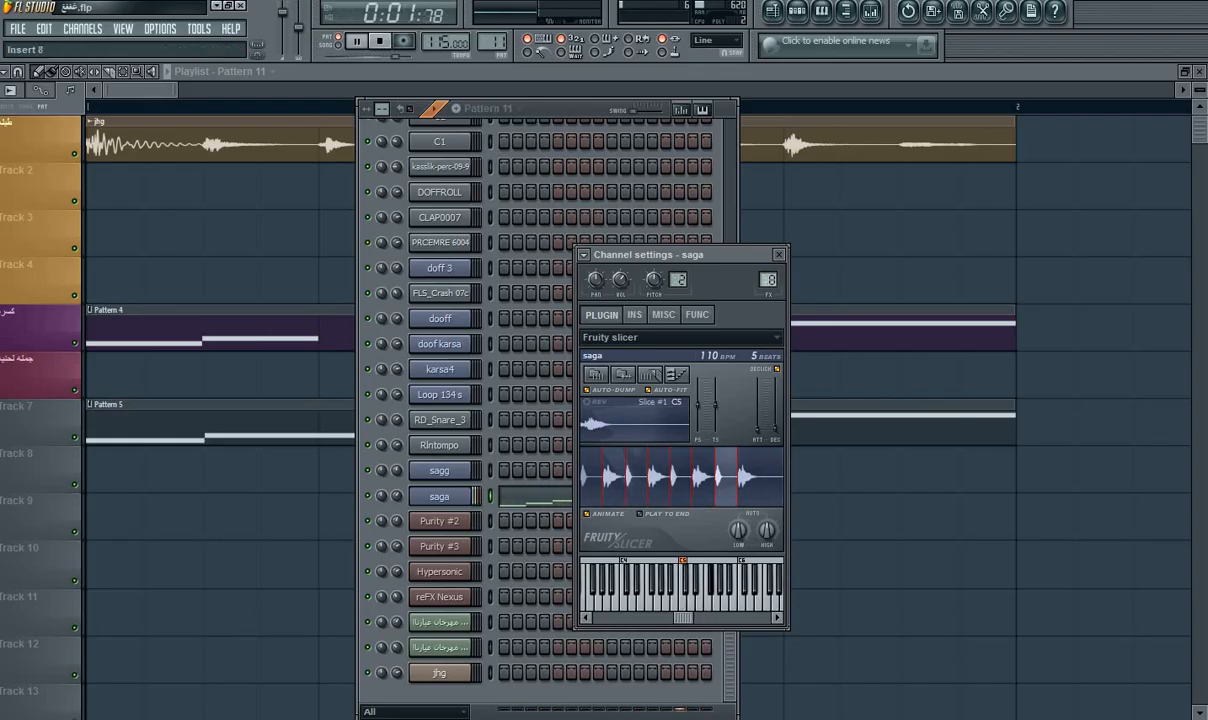
{"action": "key", "text": "F9"}
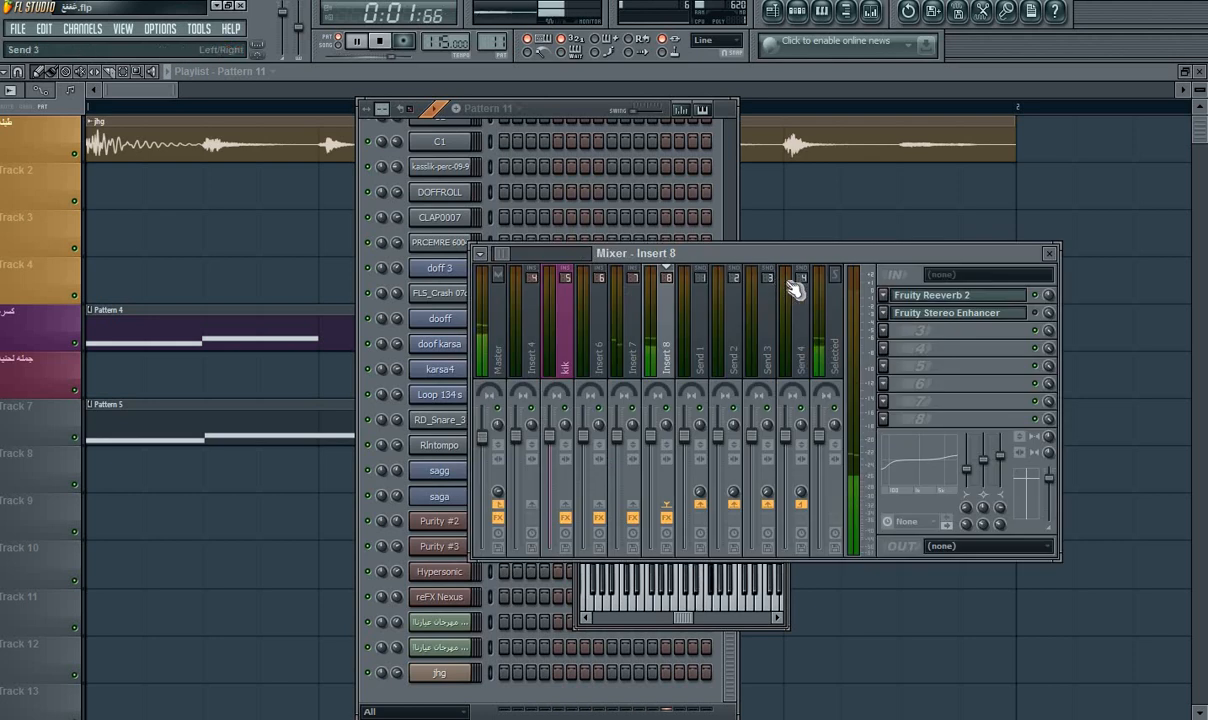
{"action": "left_click", "coordinate": [1051, 254]}
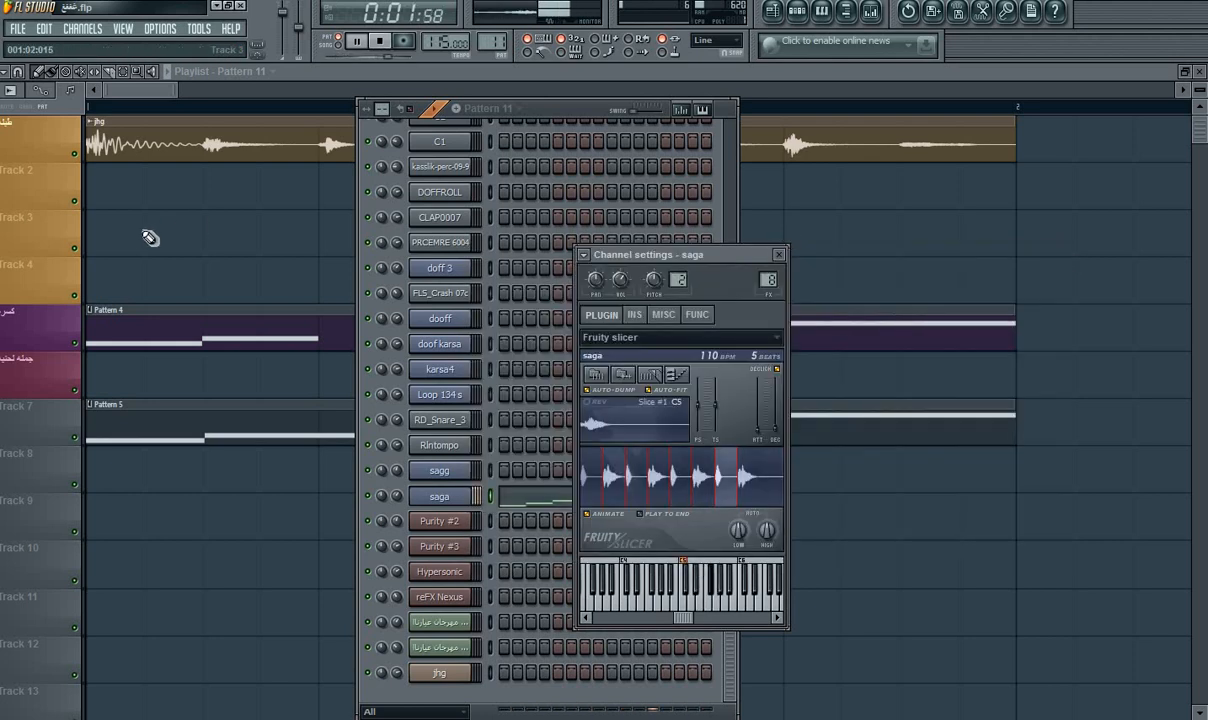
Place Pattern 11 at the start of playlist Track 4 and play the arrangement in song mode.
{"action": "left_click_drag", "start_coordinate": [147, 238], "coordinate": [48, 318]}
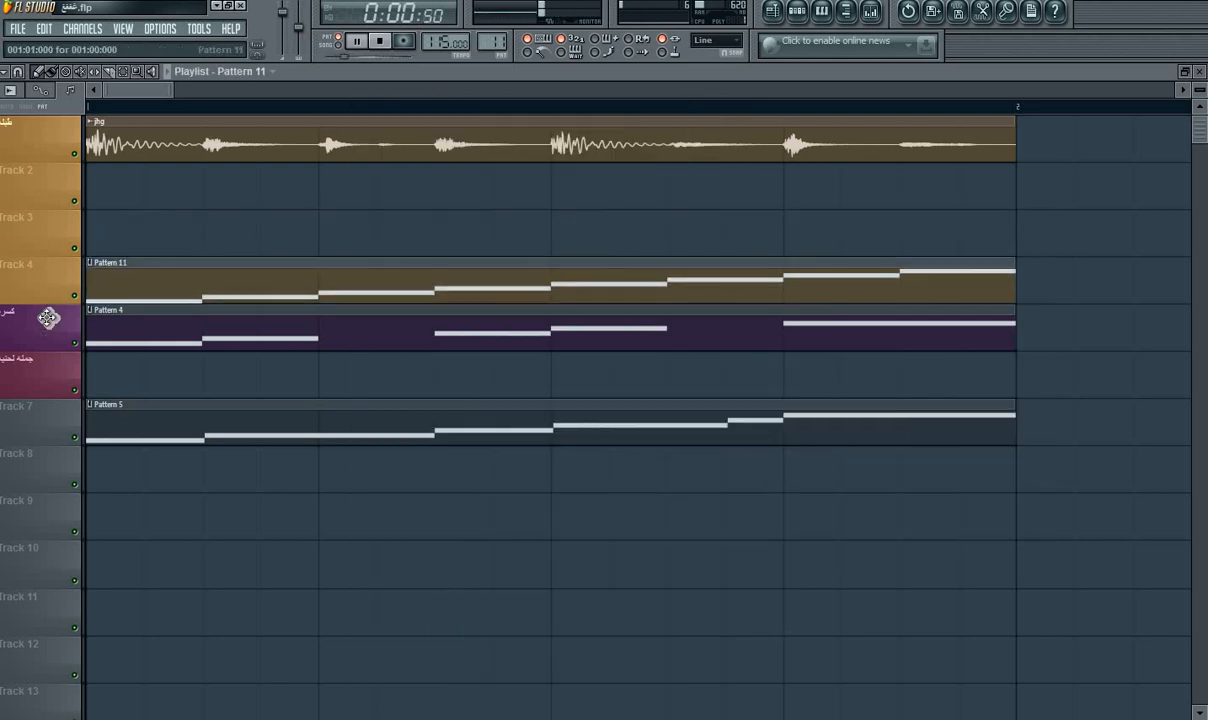
{"action": "left_click", "coordinate": [340, 45]}
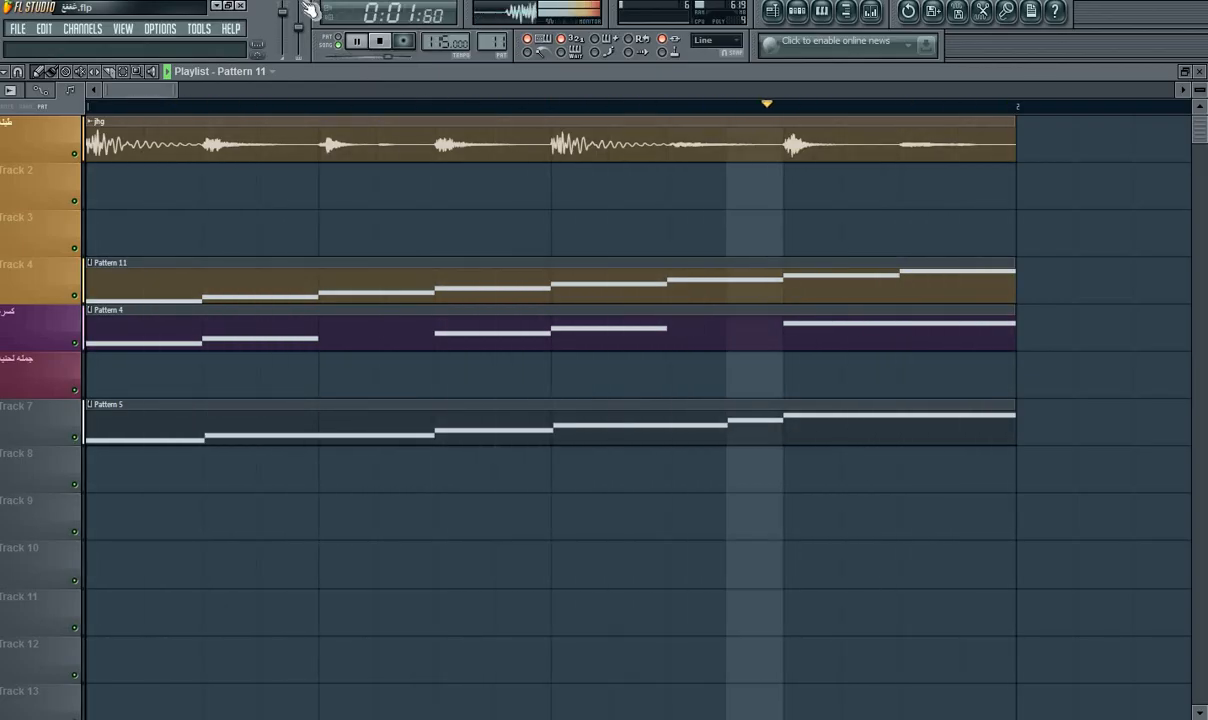
{"action": "key", "text": "F6"}
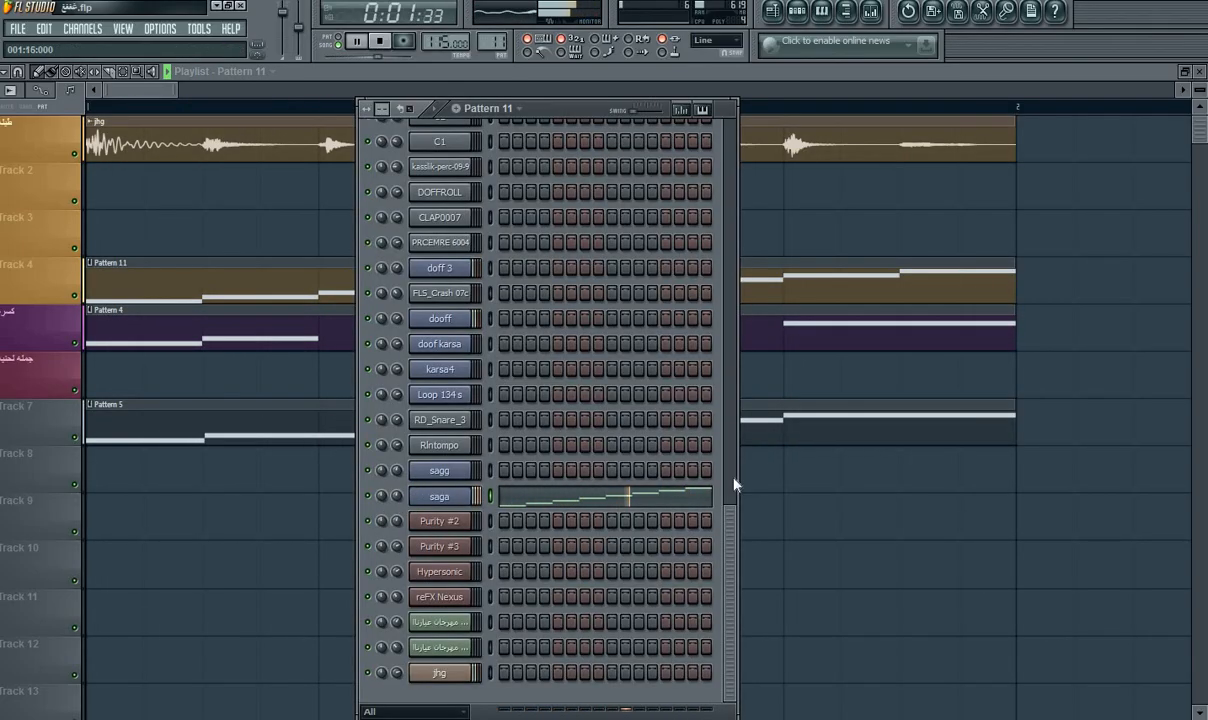
Route the 001 #2 channel to mixer track 5, stop playback, and close the channel windows.
{"action": "left_click_drag", "start_coordinate": [741, 507], "coordinate": [717, 273]}
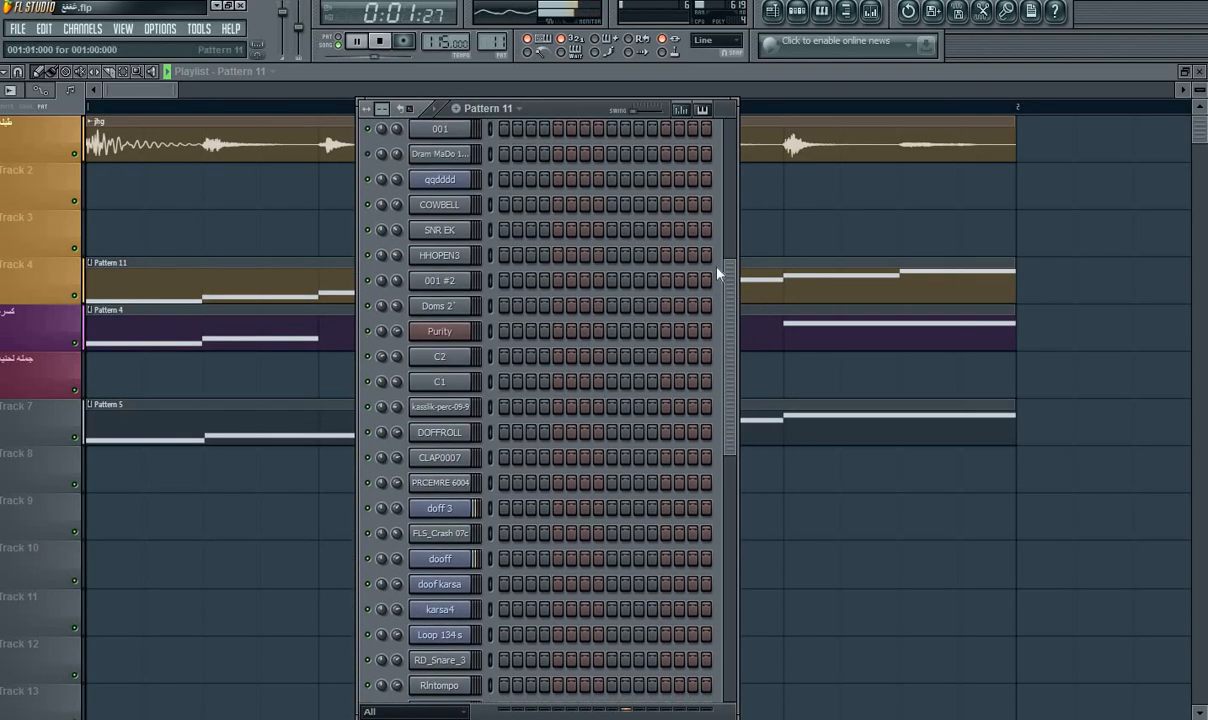
{"action": "left_click", "coordinate": [460, 280]}
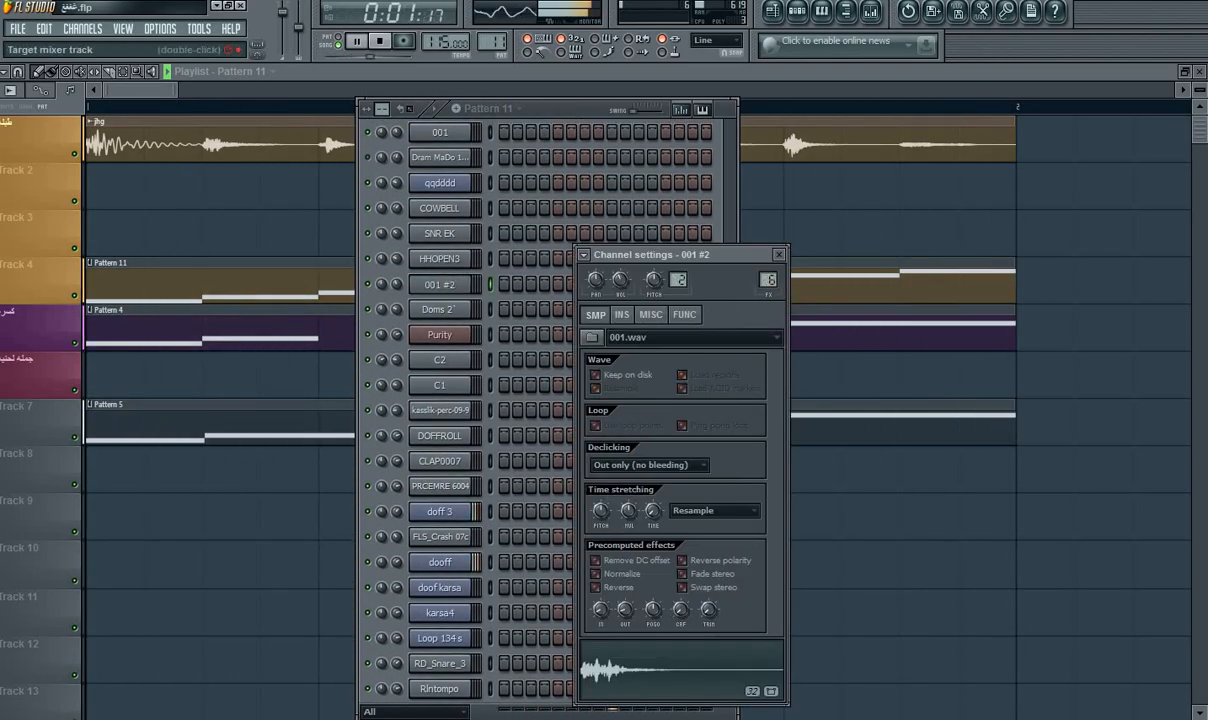
{"action": "left_click", "coordinate": [768, 282]}
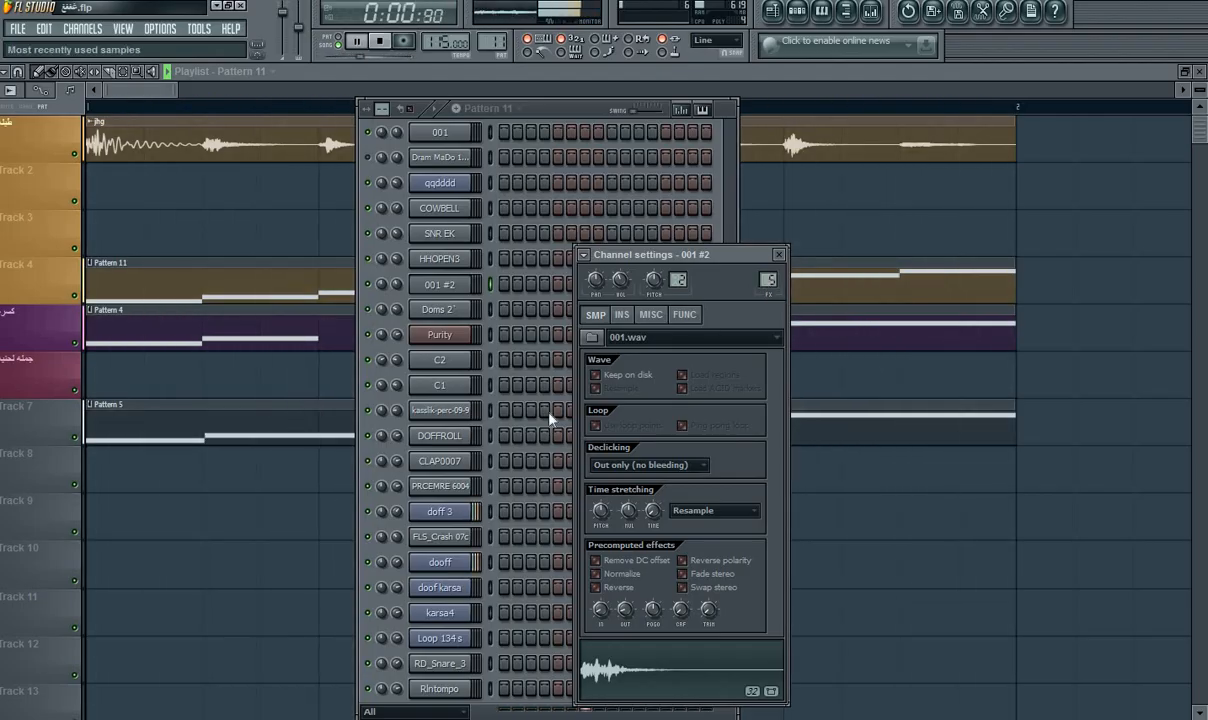
{"action": "key", "text": "space"}
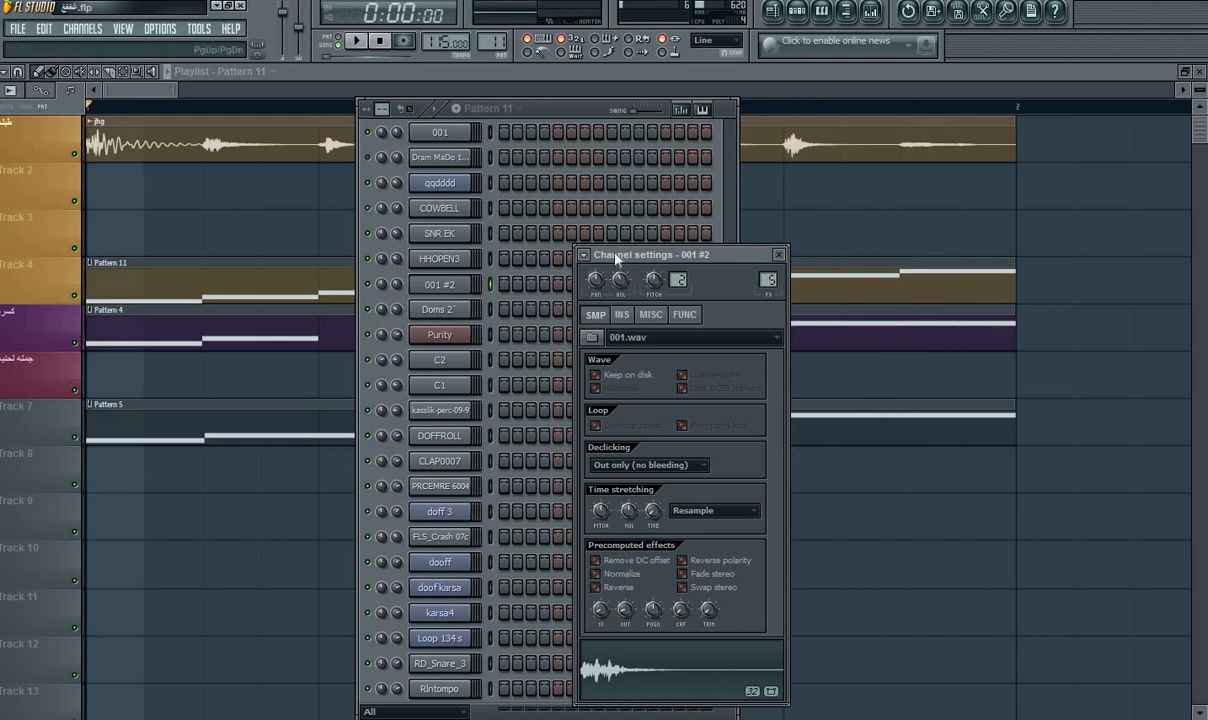
{"action": "left_click", "coordinate": [775, 81]}
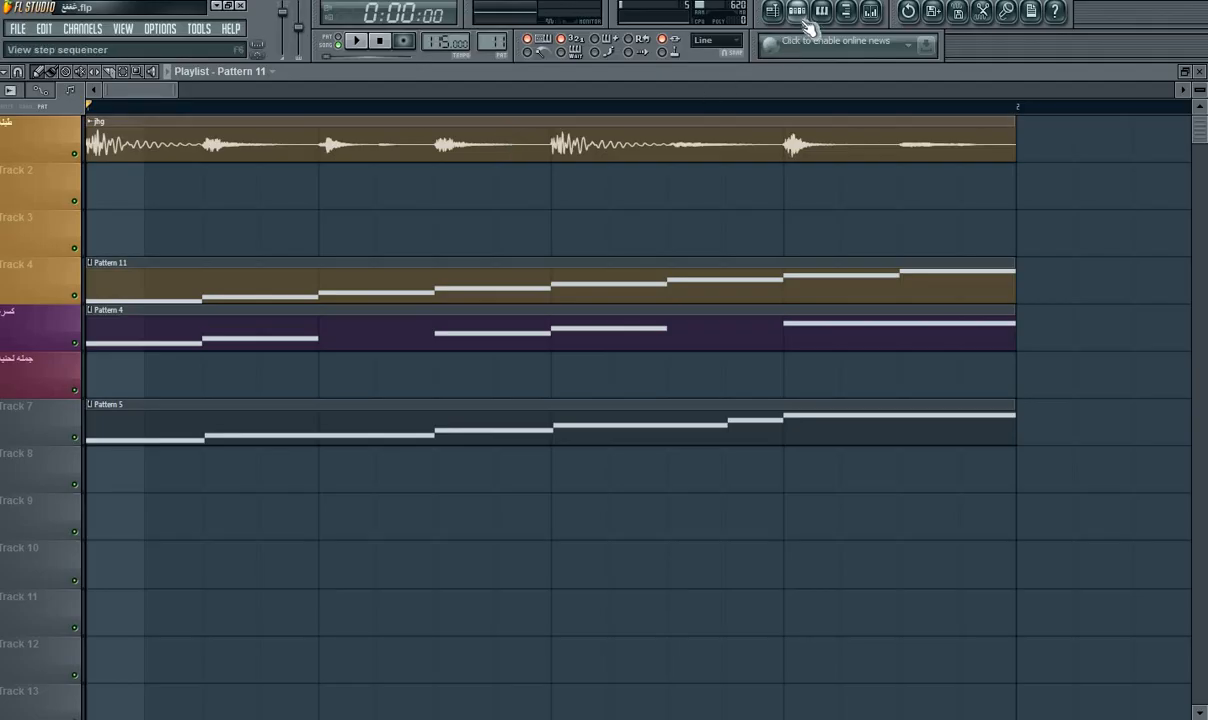
Replace the jhg clip with Pattern 1 at the start of playlist Track 1 and play the arrangement in song mode.
{"action": "left_click", "coordinate": [345, 41]}
{"action": "right_click", "coordinate": [374, 121]}
{"action": "left_click", "coordinate": [380, 125]}
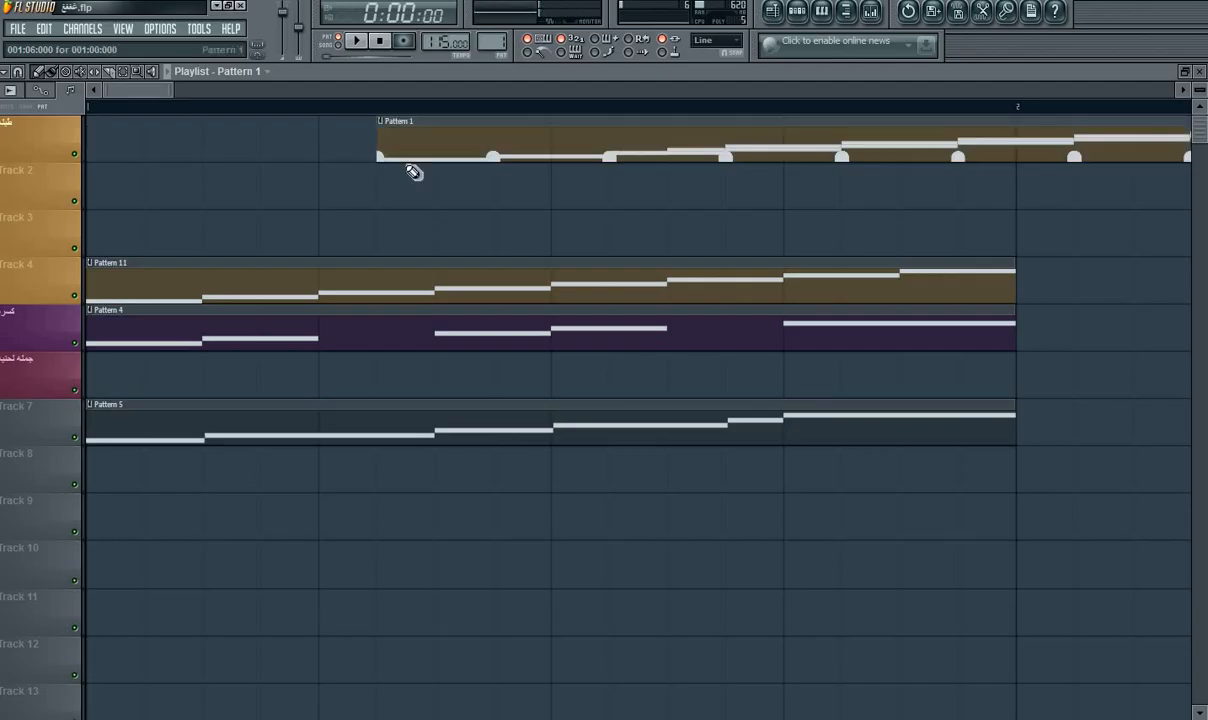
{"action": "left_click", "coordinate": [434, 170]}
{"action": "left_click_drag", "start_coordinate": [434, 170], "coordinate": [284, 177]}
{"action": "right_click", "coordinate": [284, 177]}
{"action": "left_click_drag", "start_coordinate": [476, 140], "coordinate": [185, 140]}
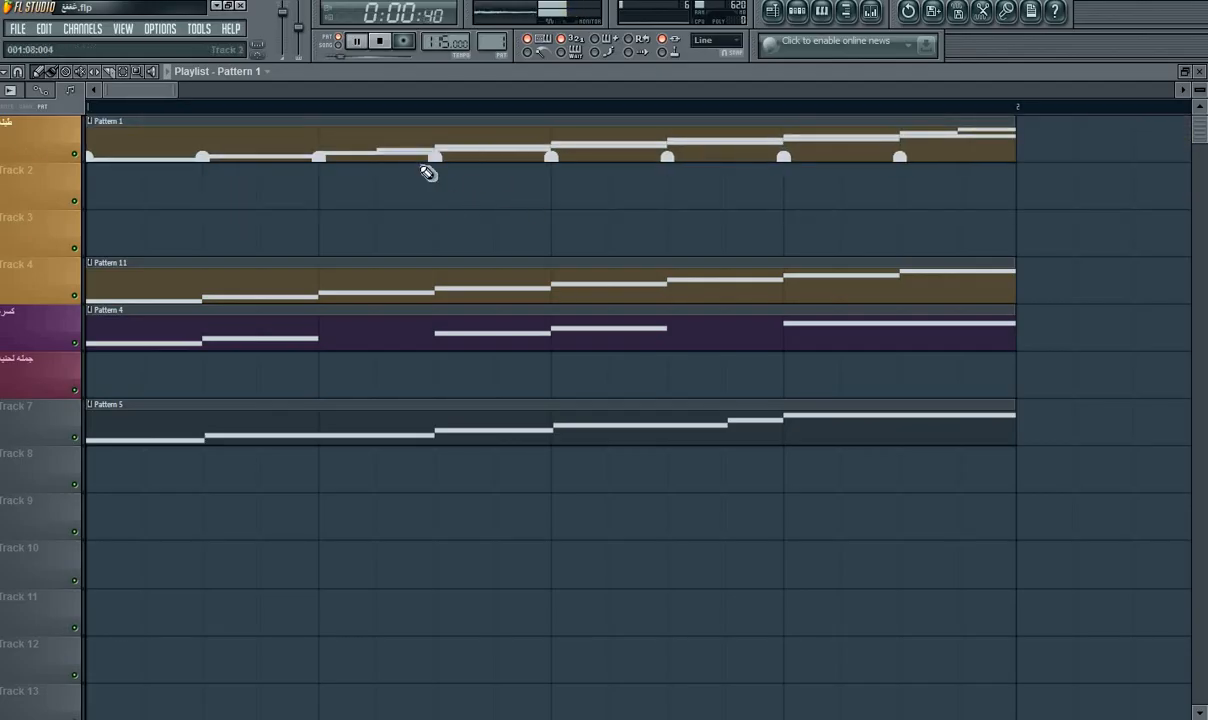
{"action": "left_click", "coordinate": [357, 48]}
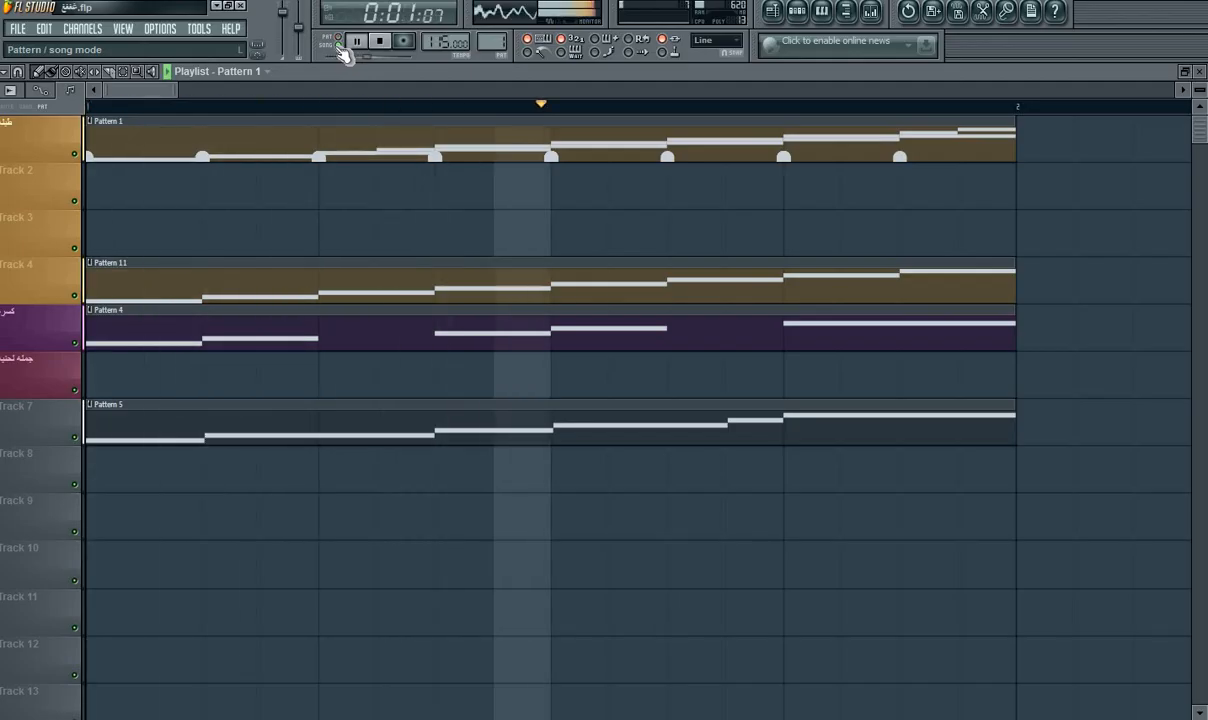
{"action": "key", "text": "space"}
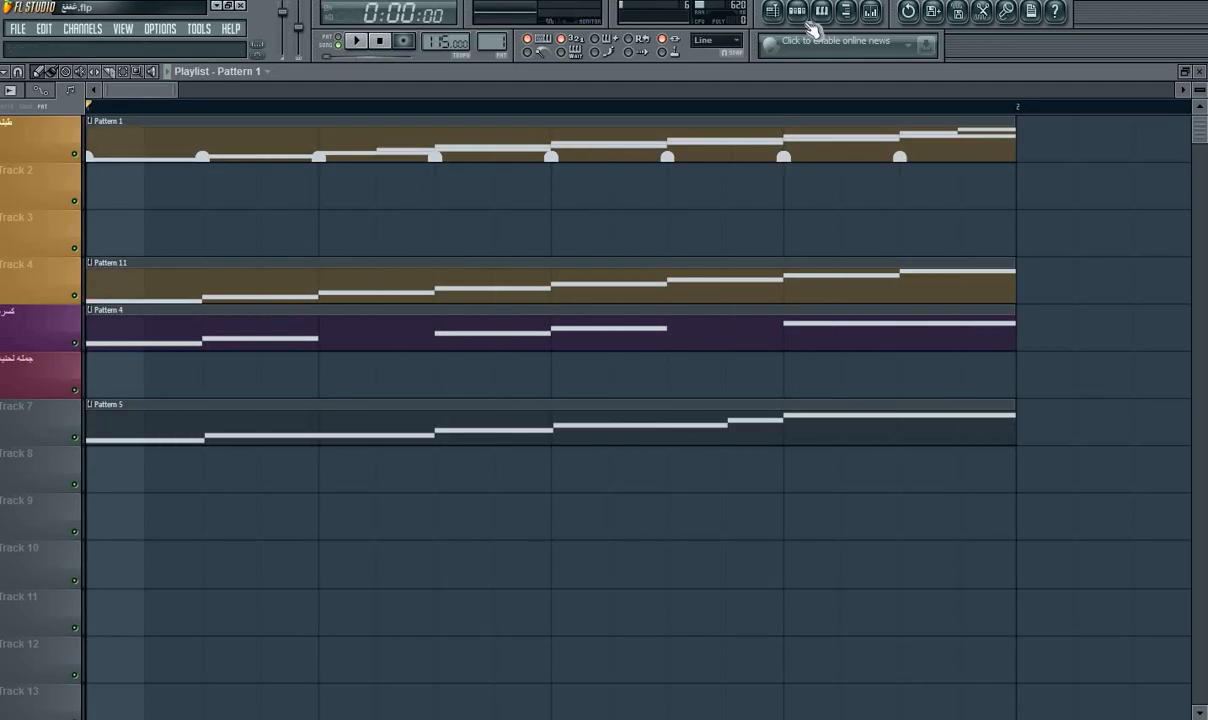
Play the arrangement with Pattern 1's step sequencer open and set the saga channel's volume to 44%.
{"action": "left_click", "coordinate": [821, 12]}
{"action": "left_click", "coordinate": [797, 12]}
{"action": "key", "text": "space"}
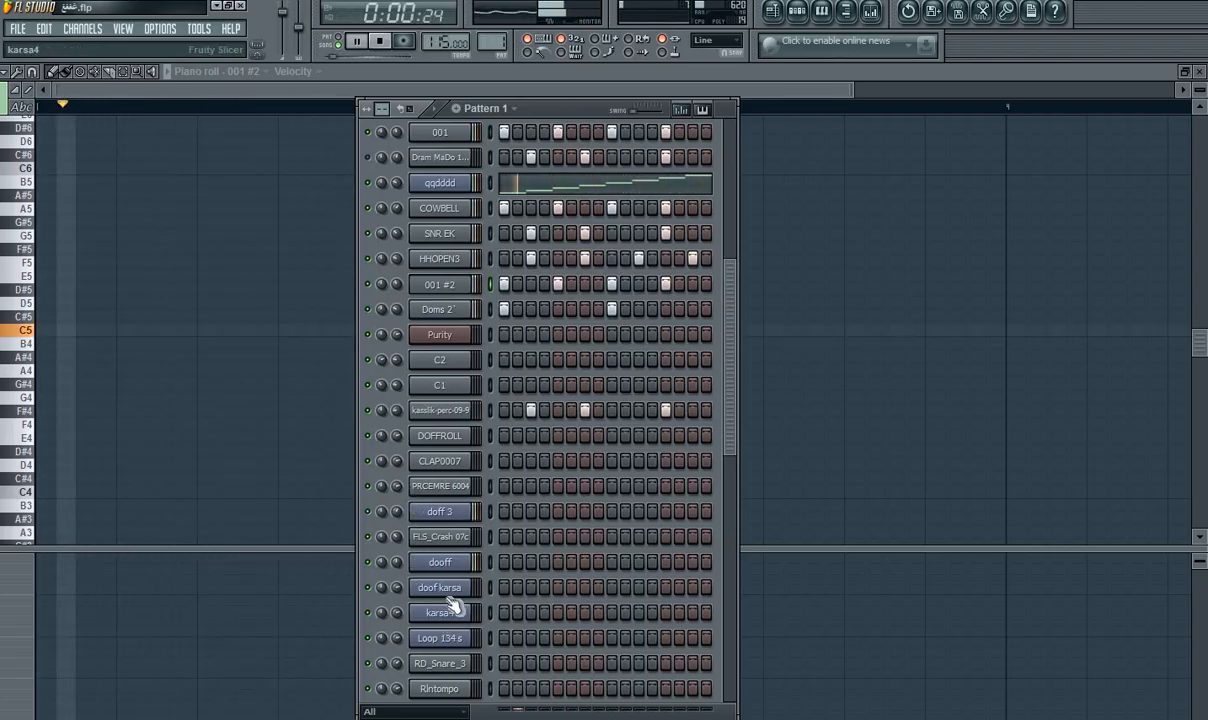
{"action": "key", "text": "space"}
{"action": "left_click", "coordinate": [17, 30]}
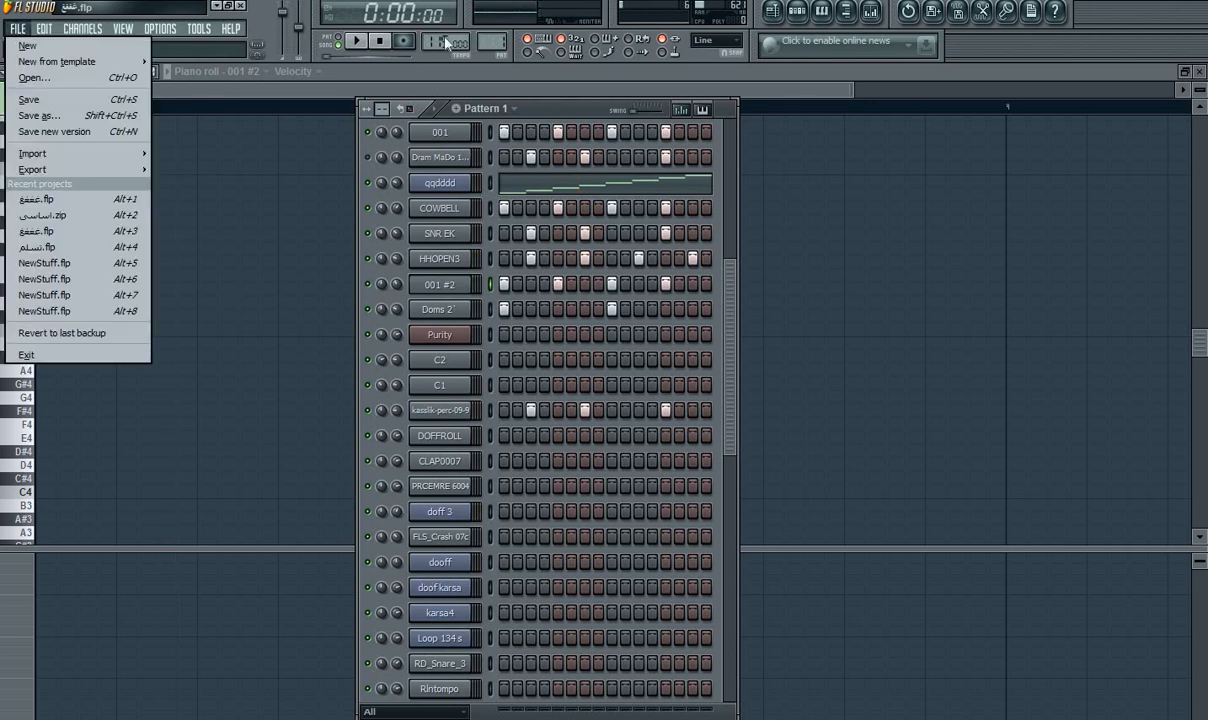
{"action": "left_click", "coordinate": [520, 74]}
{"action": "key", "text": "space"}
{"action": "left_click", "coordinate": [798, 12]}
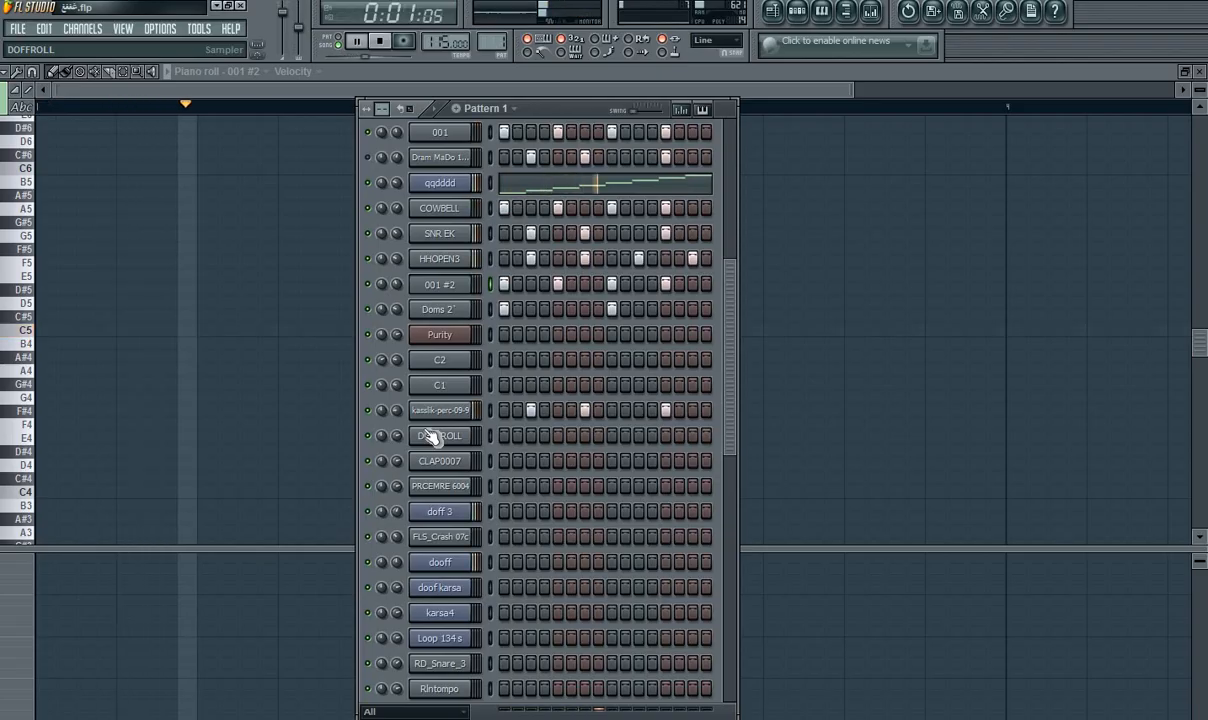
{"action": "scroll", "coordinate": [440, 460], "scroll_direction": "down", "scroll_amount": 6}
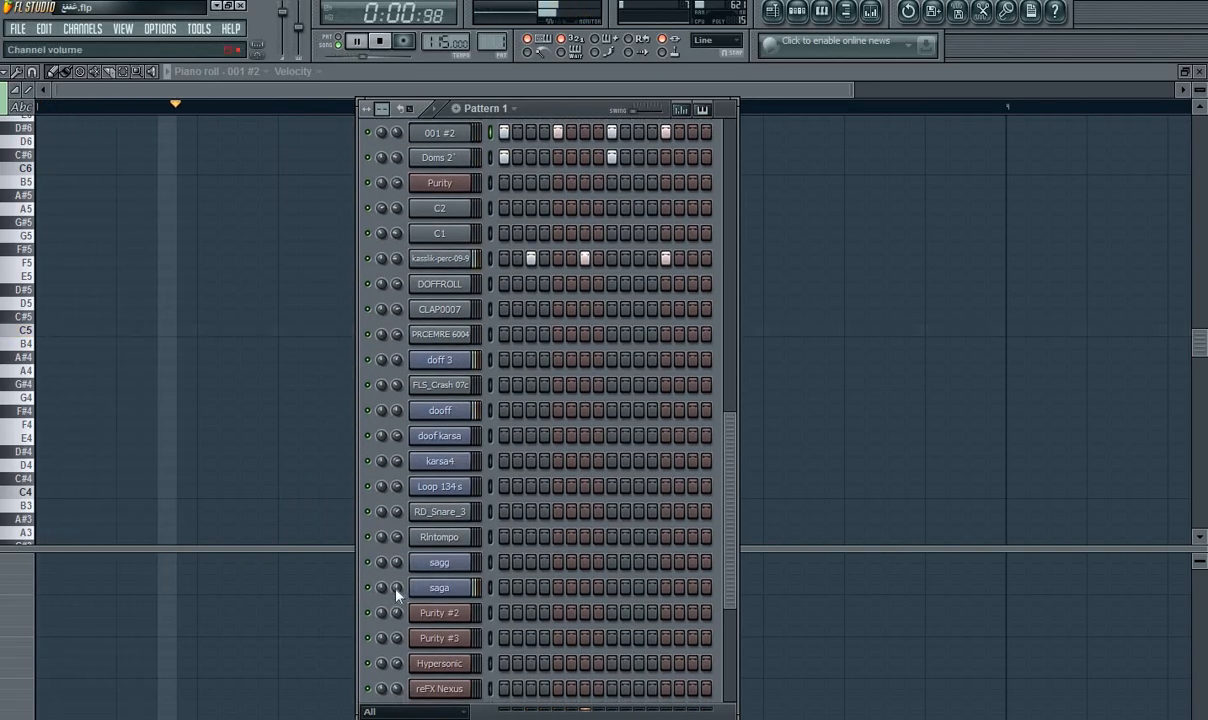
{"action": "left_click_drag", "start_coordinate": [396, 590], "coordinate": [396, 594]}
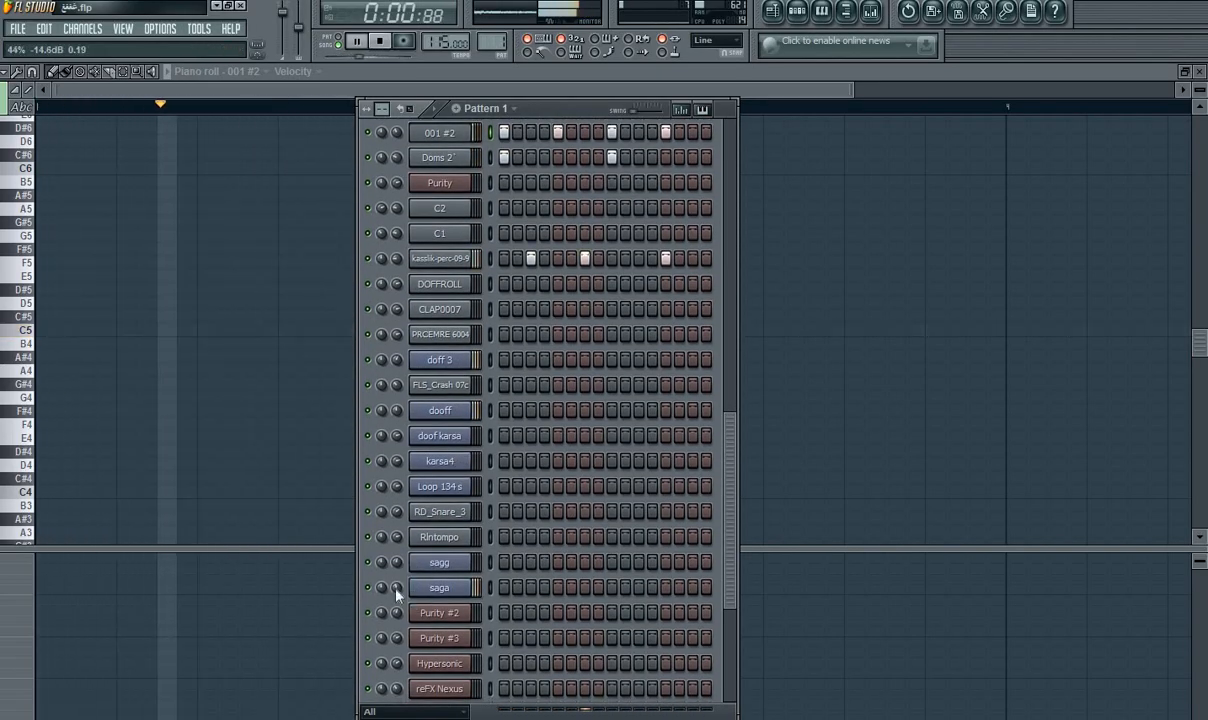
{"action": "key", "text": "space"}
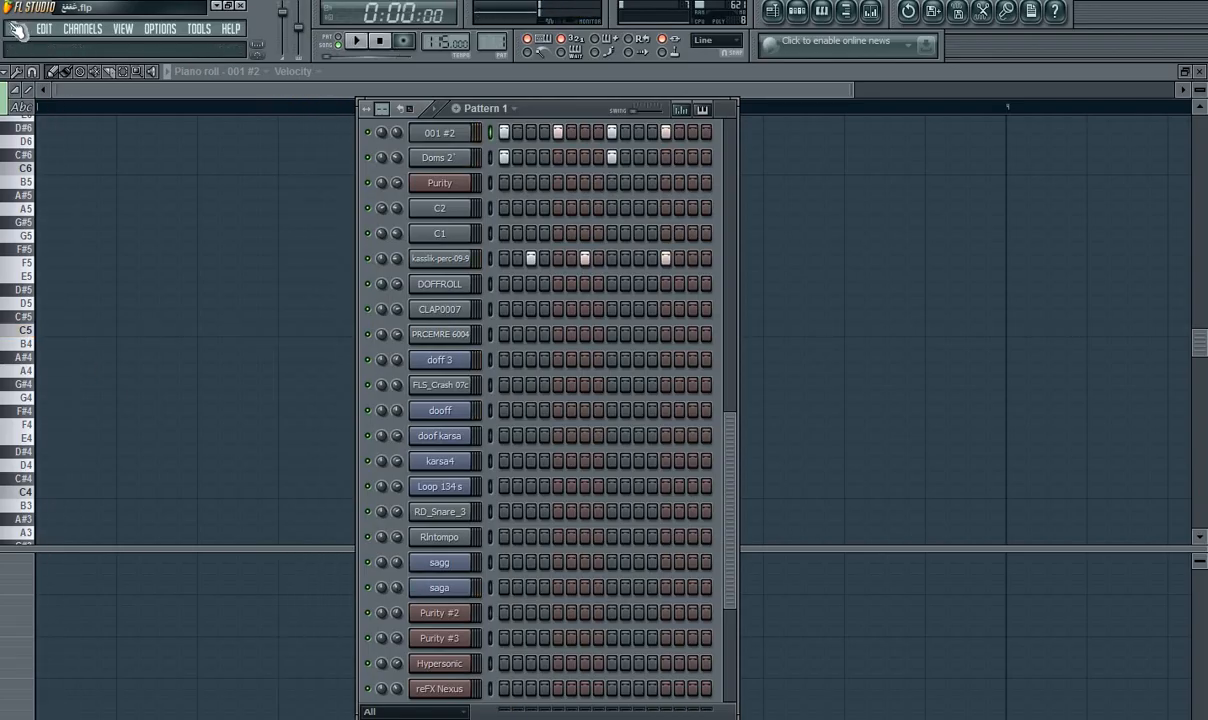
Export the arrangement as a wave file named jjjhh on the Desktop.
{"action": "left_click", "coordinate": [17, 28]}
{"action": "mouse_move", "coordinate": [128, 180]}
{"action": "left_click", "coordinate": [200, 172]}
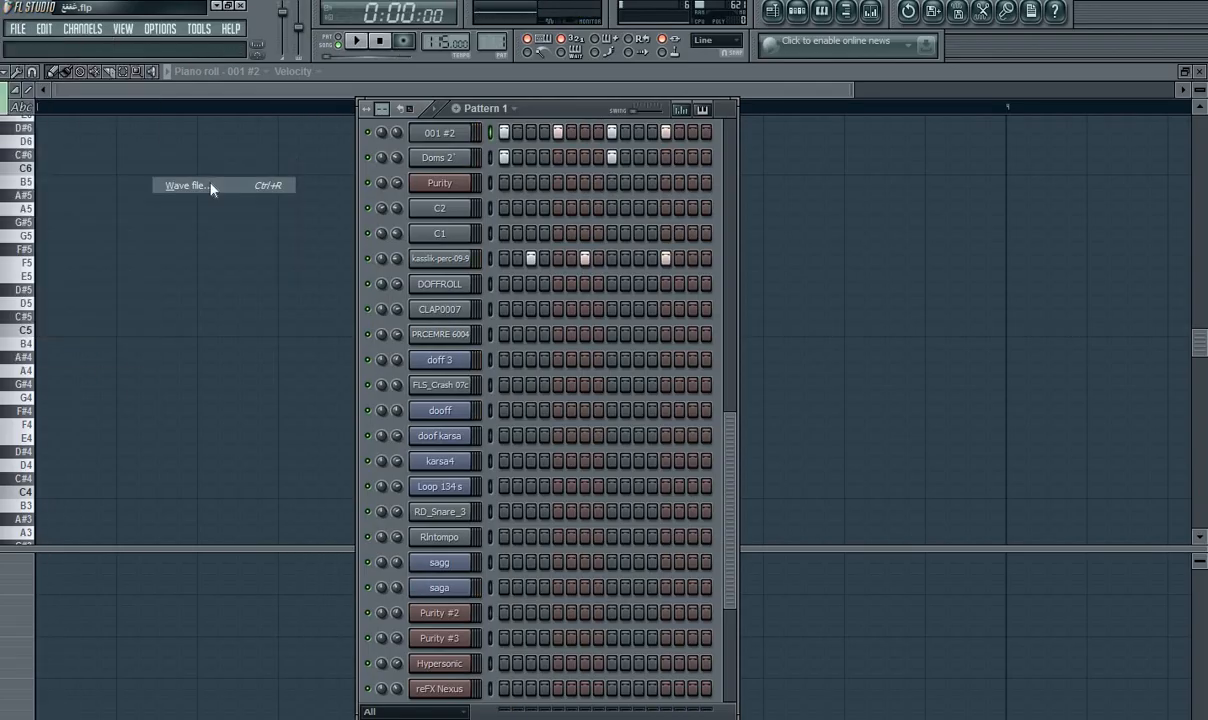
{"action": "left_click", "coordinate": [409, 240]}
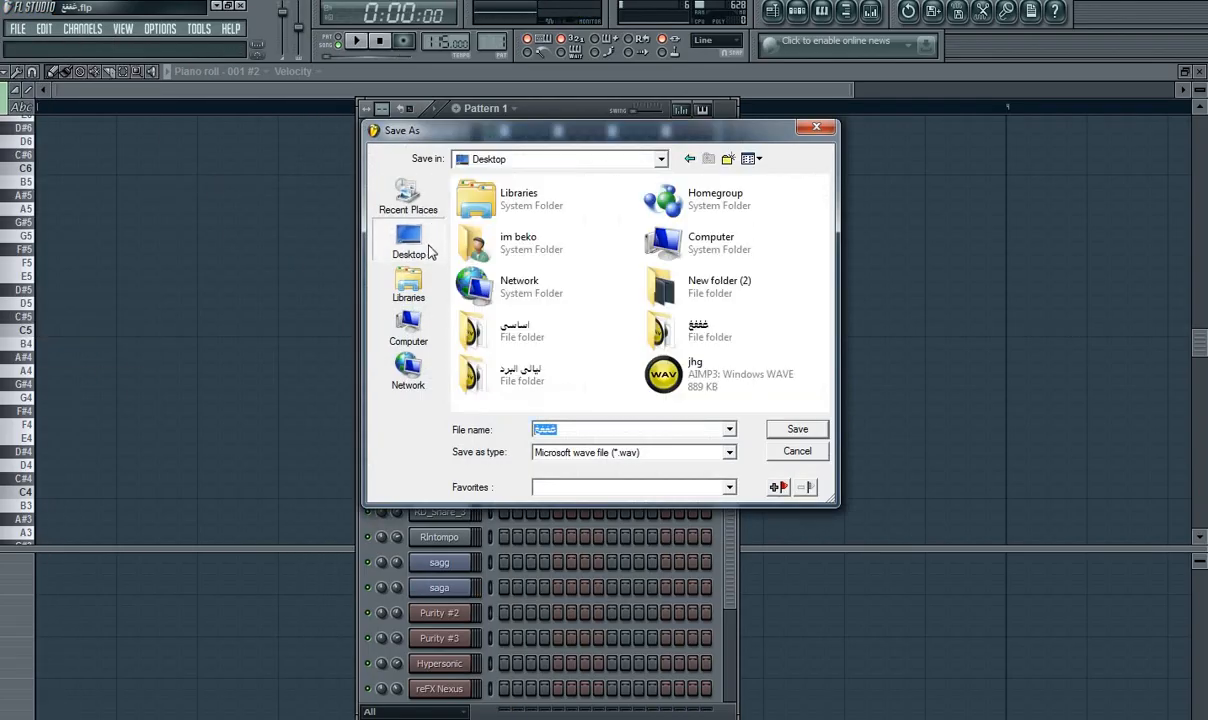
{"action": "type", "text": "jjhh"}
{"action": "left_click", "coordinate": [786, 435]}
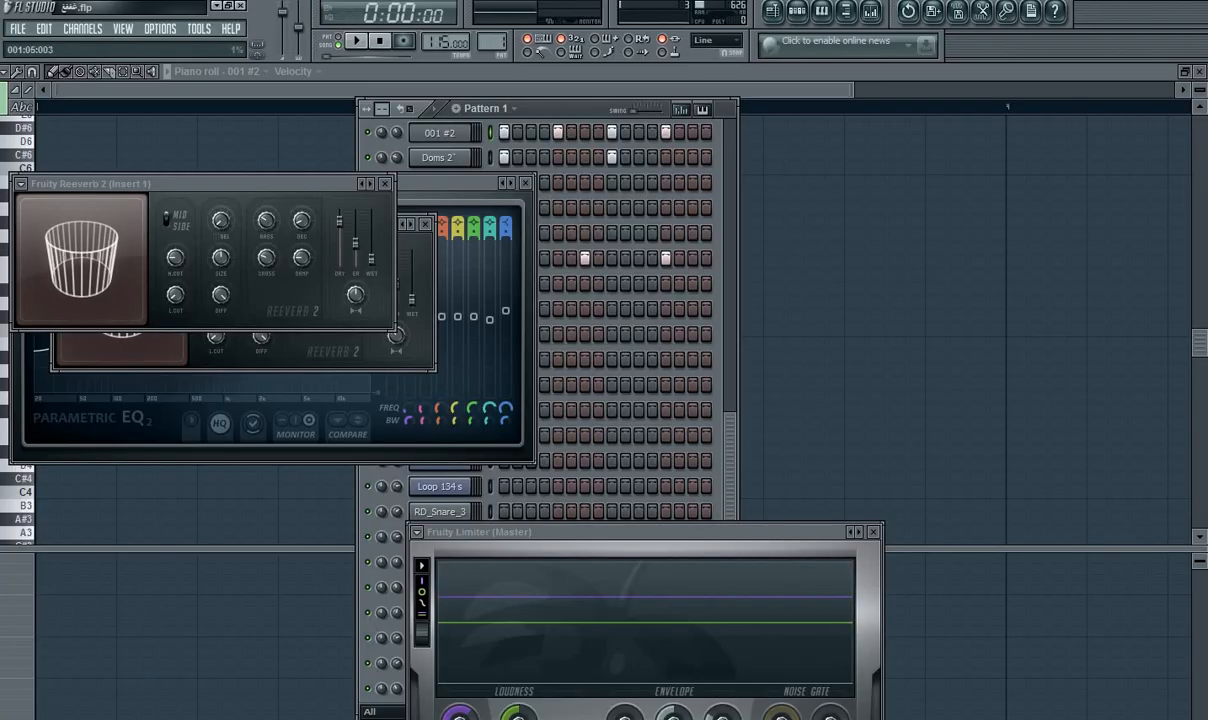
Delete the Pattern 1, Pattern 11, Pattern 4 and Pattern 5 clips from the playlist.
{"action": "left_click", "coordinate": [797, 16]}
{"action": "right_click", "coordinate": [530, 136]}
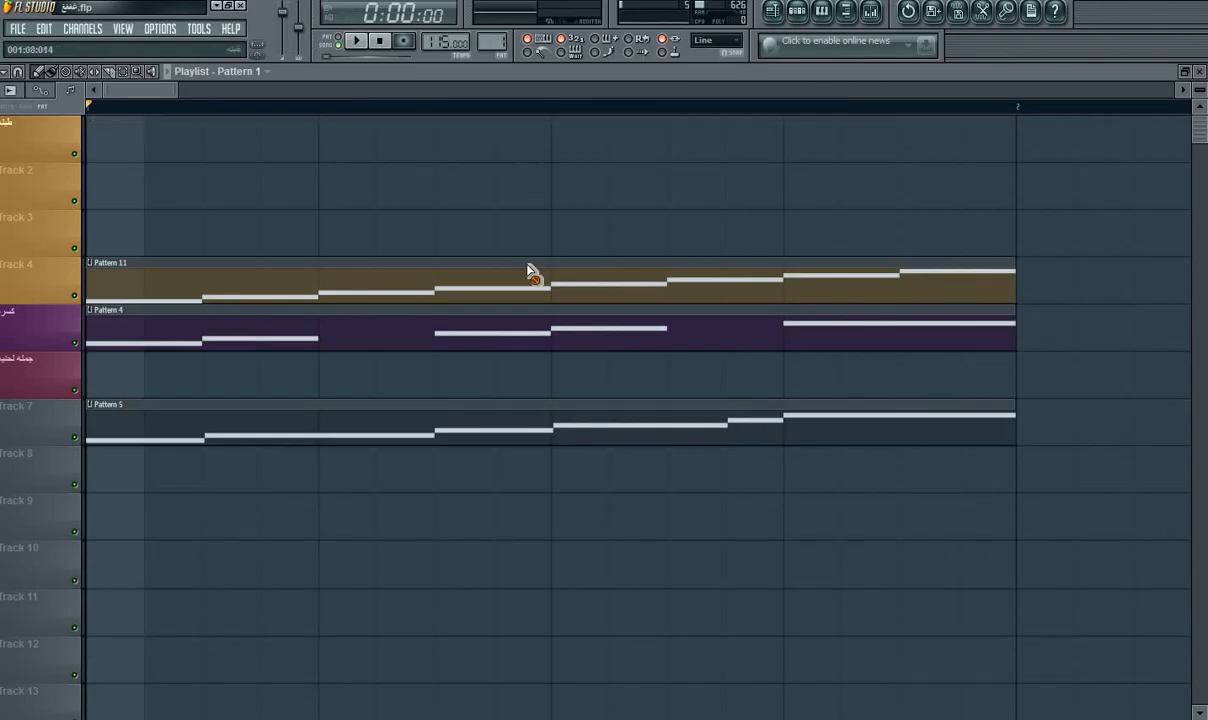
{"action": "right_click", "coordinate": [528, 270]}
{"action": "right_click", "coordinate": [522, 330]}
{"action": "right_click", "coordinate": [515, 424]}
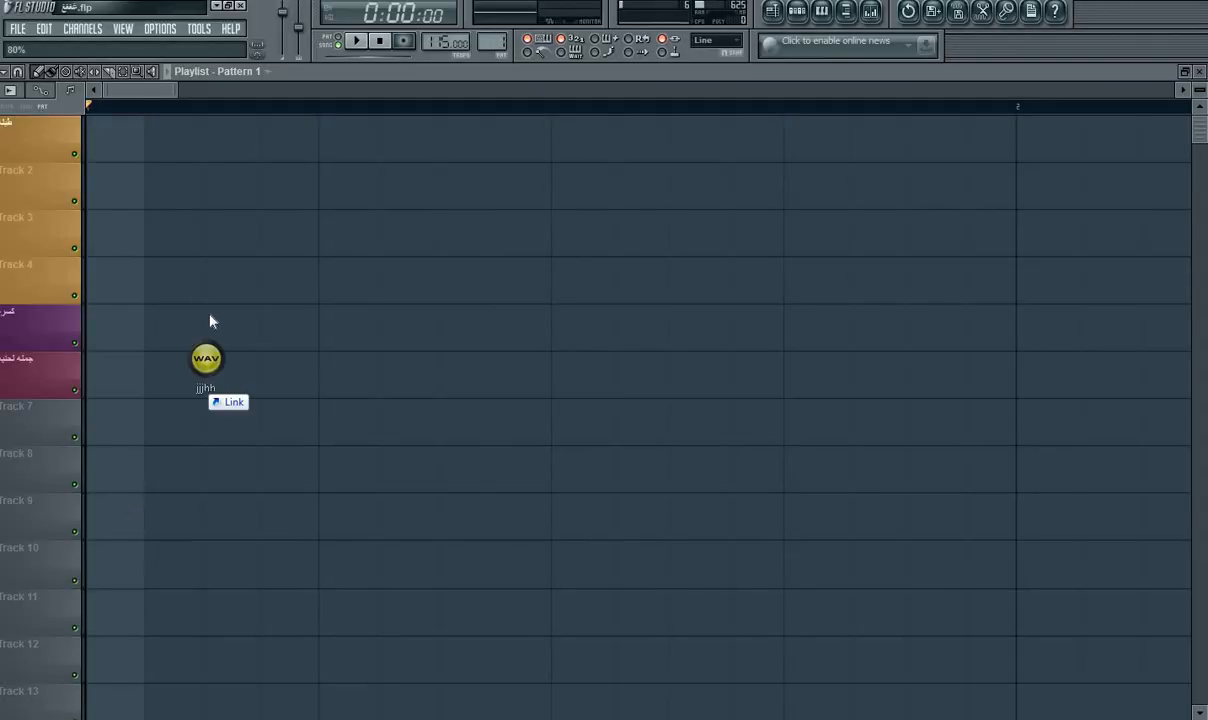
Add the exported jjjhh wave file to the playlist and position it at the start of Track 1.
{"action": "left_click_drag", "start_coordinate": [210, 318], "coordinate": [233, 316]}
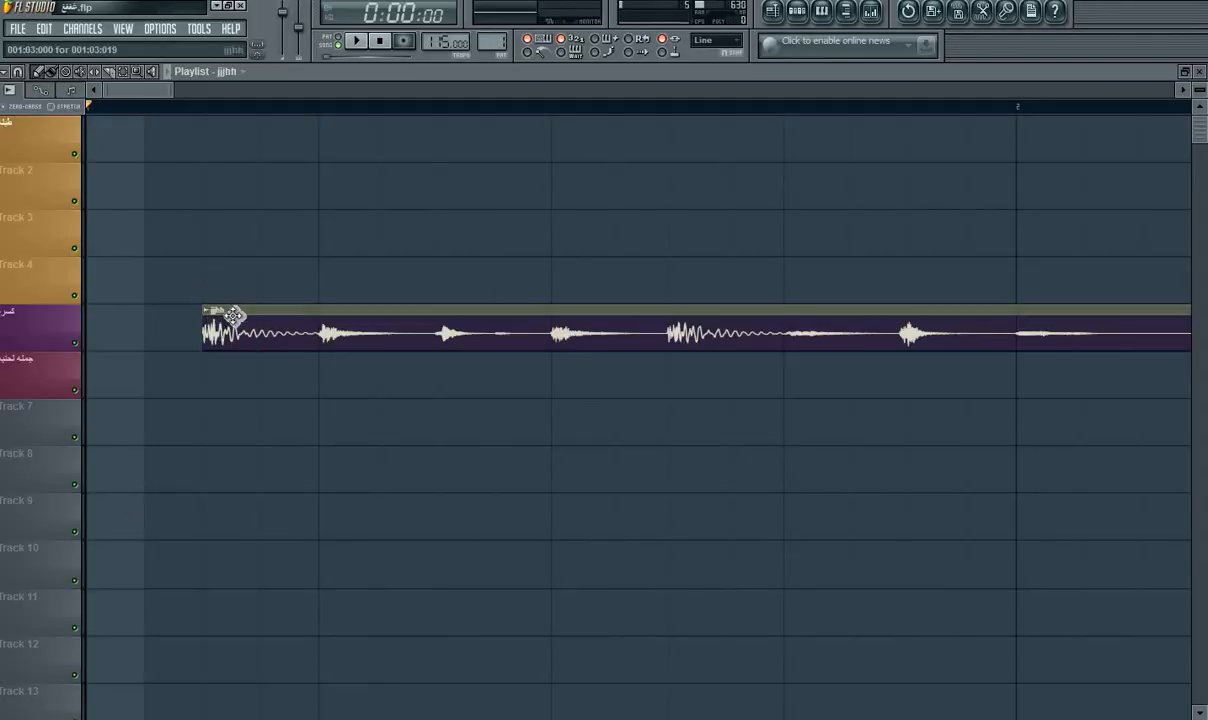
{"action": "left_click_drag", "start_coordinate": [218, 265], "coordinate": [67, 127]}
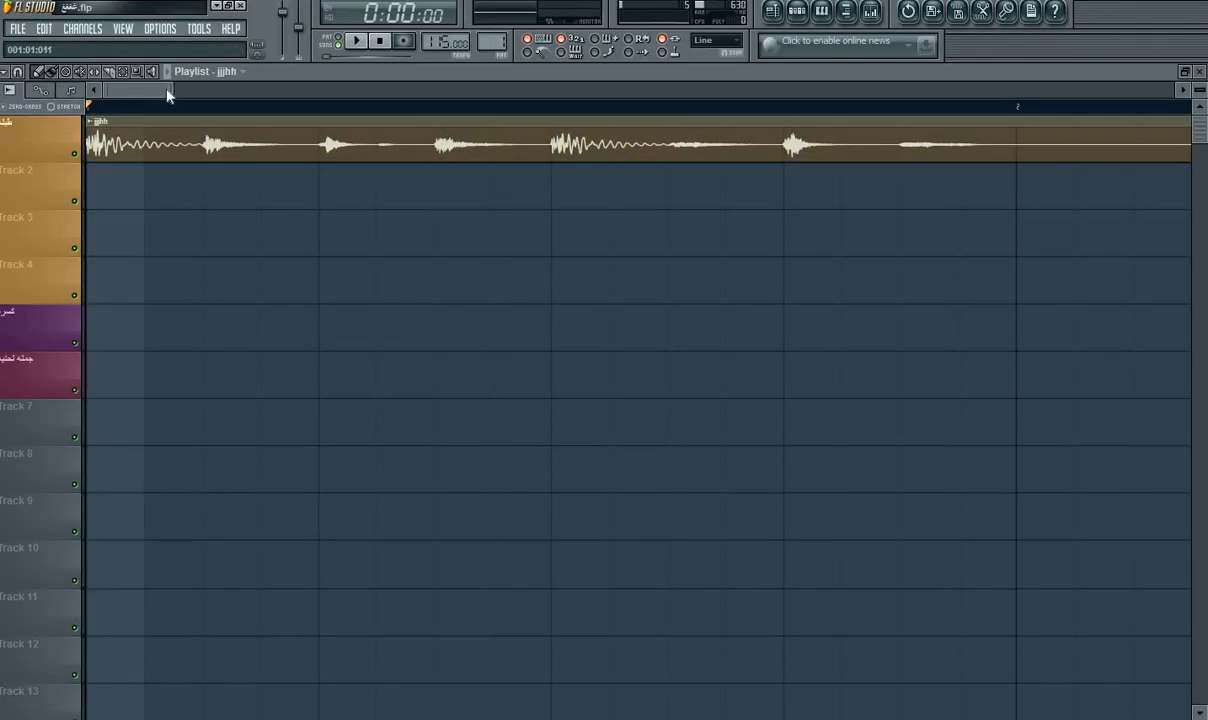
{"action": "left_click_drag", "start_coordinate": [168, 94], "coordinate": [278, 80]}
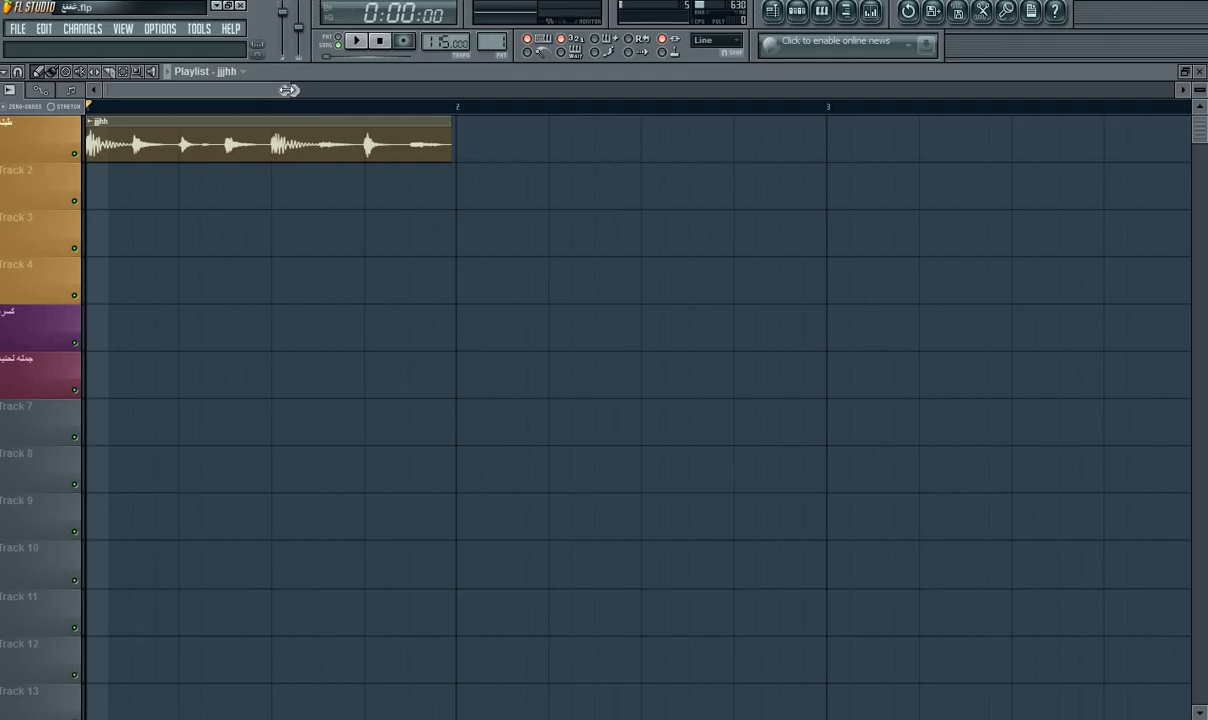
Extend the jjjhh clip's end to the start of bar 2 with snapping set to none, restoring the 1/4 beat snap.
{"action": "left_click_drag", "start_coordinate": [289, 90], "coordinate": [217, 93]}
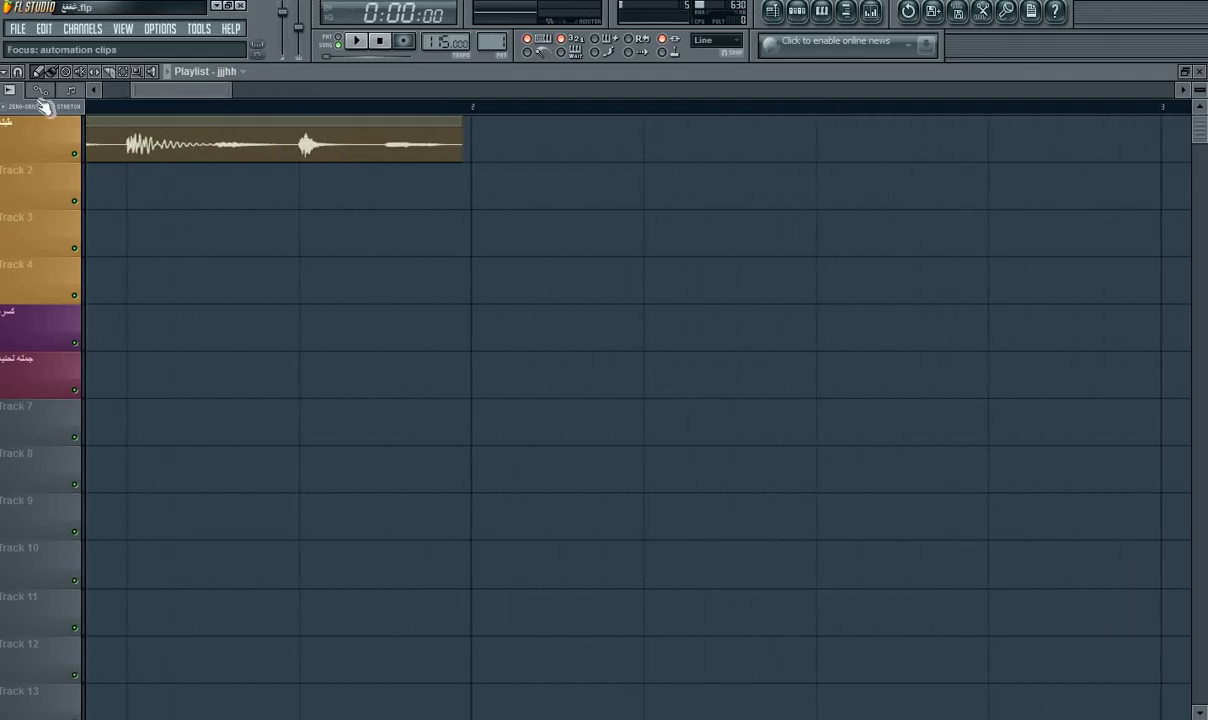
{"action": "left_click", "coordinate": [18, 72]}
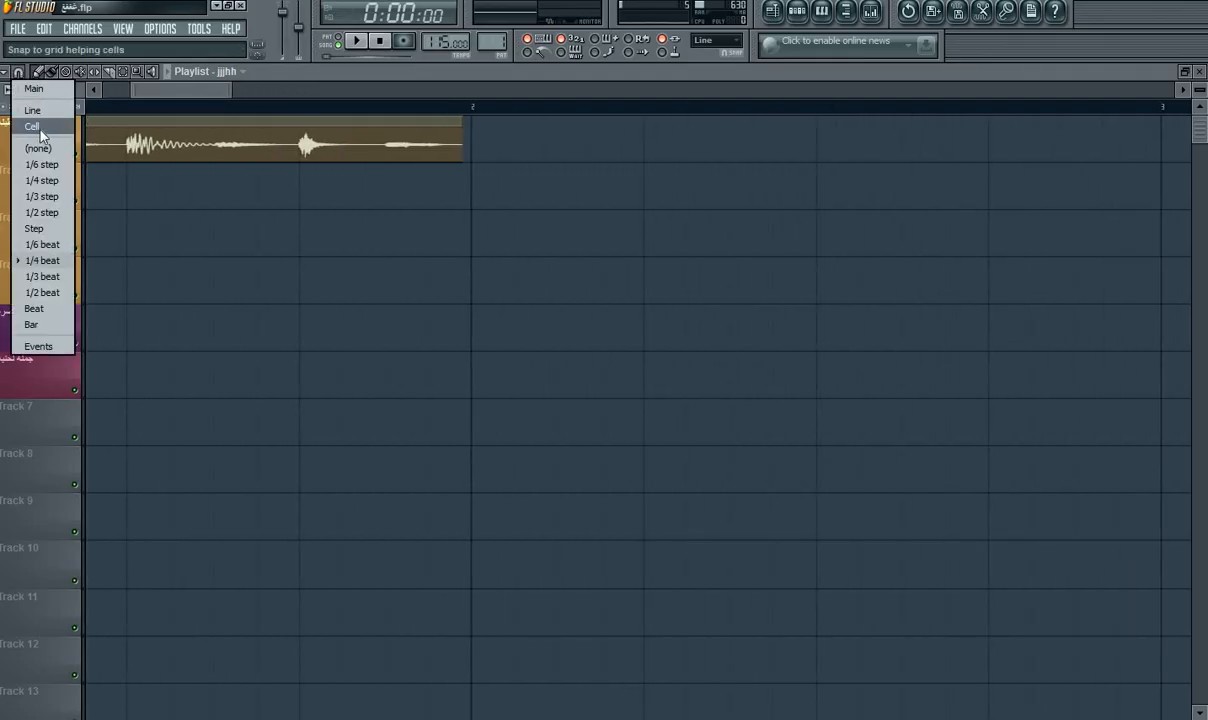
{"action": "left_click", "coordinate": [38, 148]}
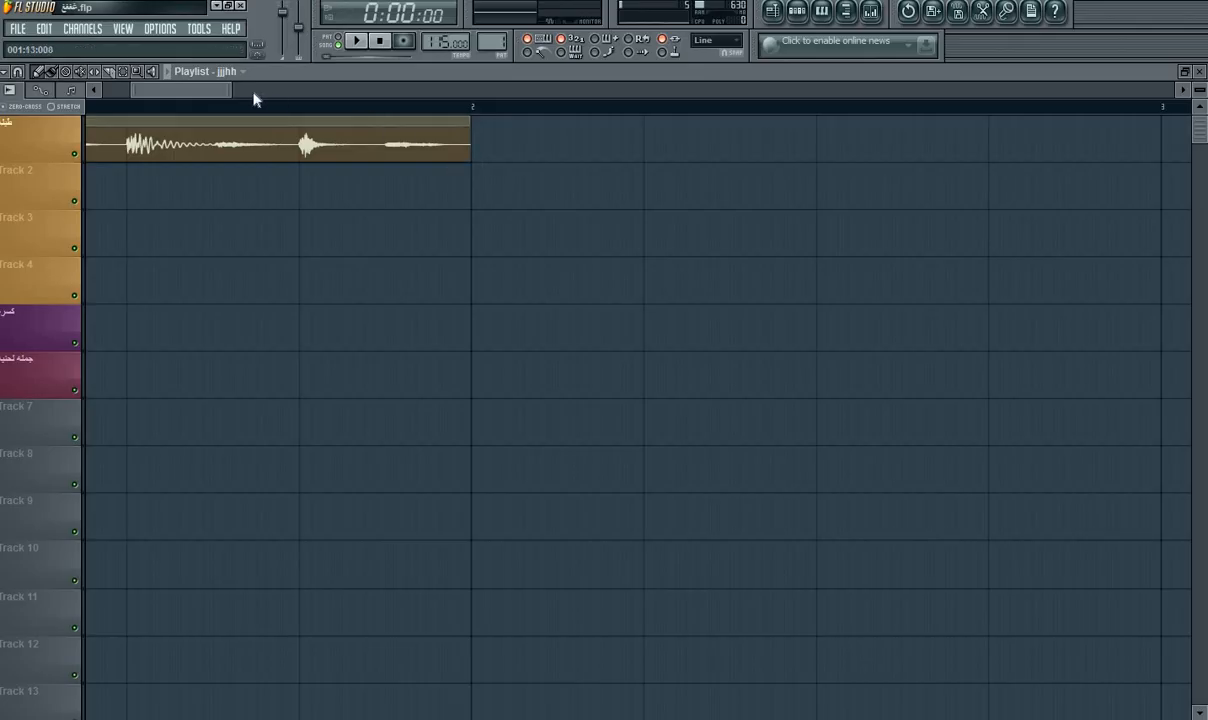
{"action": "left_click", "coordinate": [17, 71]}
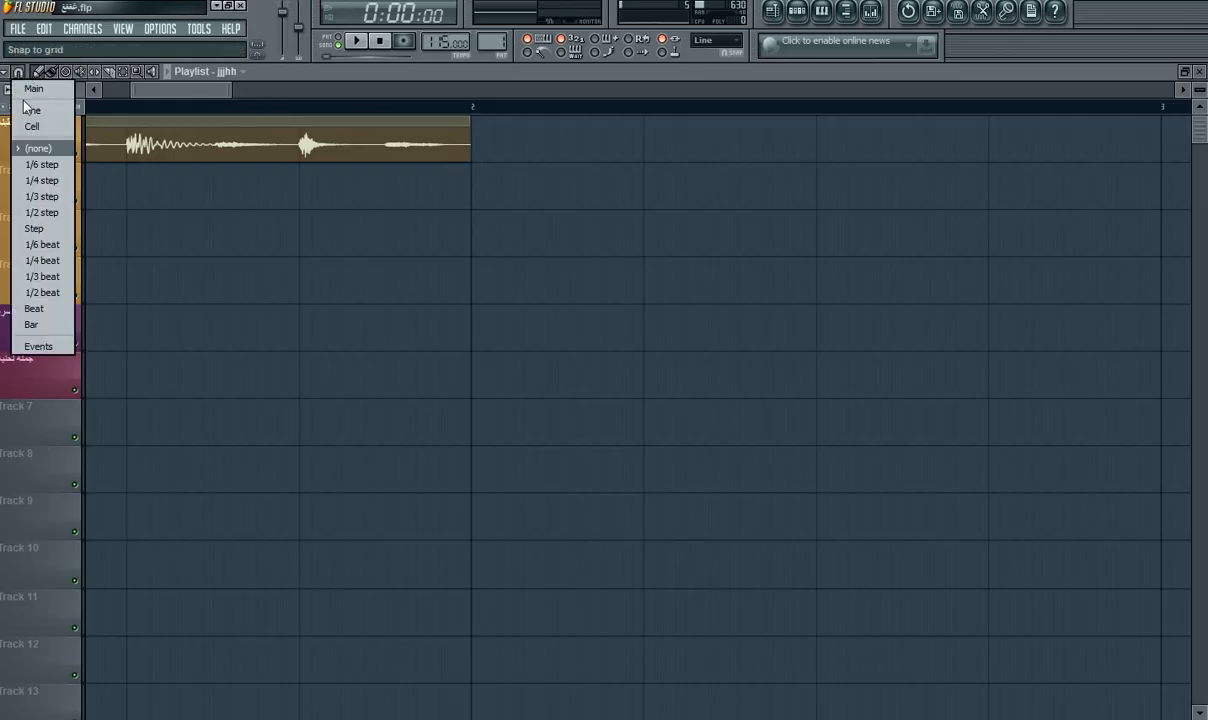
{"action": "left_click", "coordinate": [44, 261]}
Play the jjjhh clip in song mode and examine its end and waveform up close.
{"action": "left_click_drag", "start_coordinate": [233, 95], "coordinate": [168, 91]}
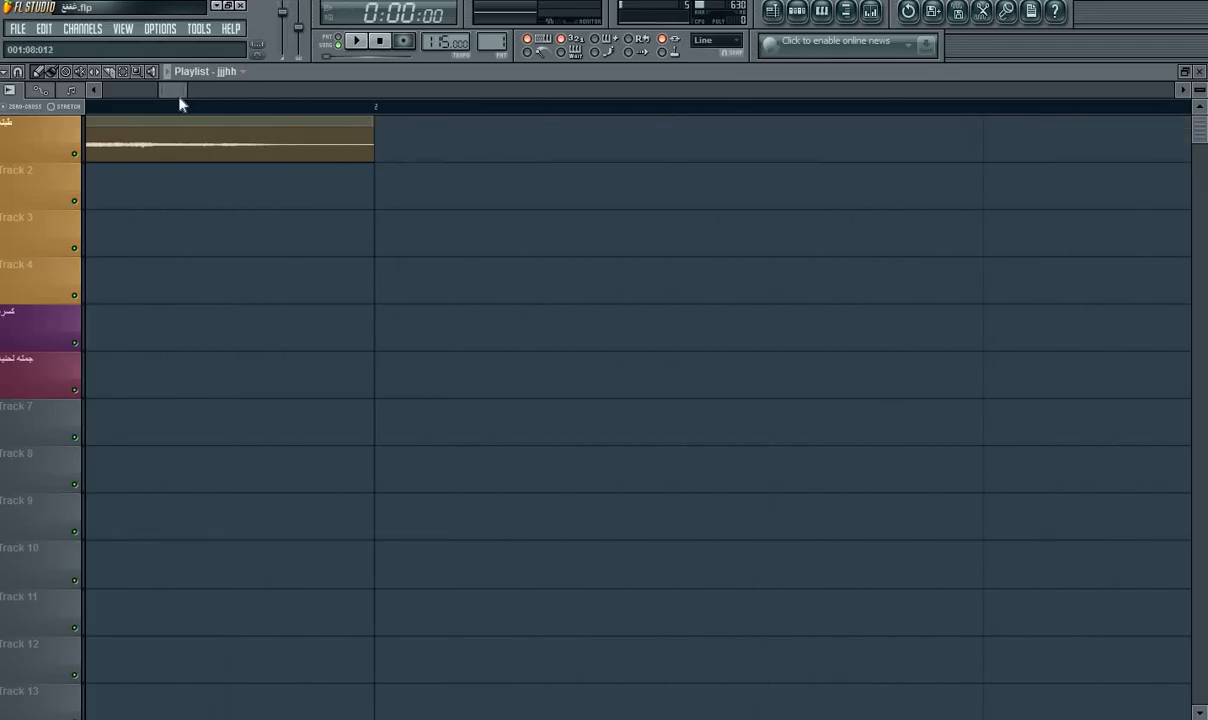
{"action": "key", "text": "space"}
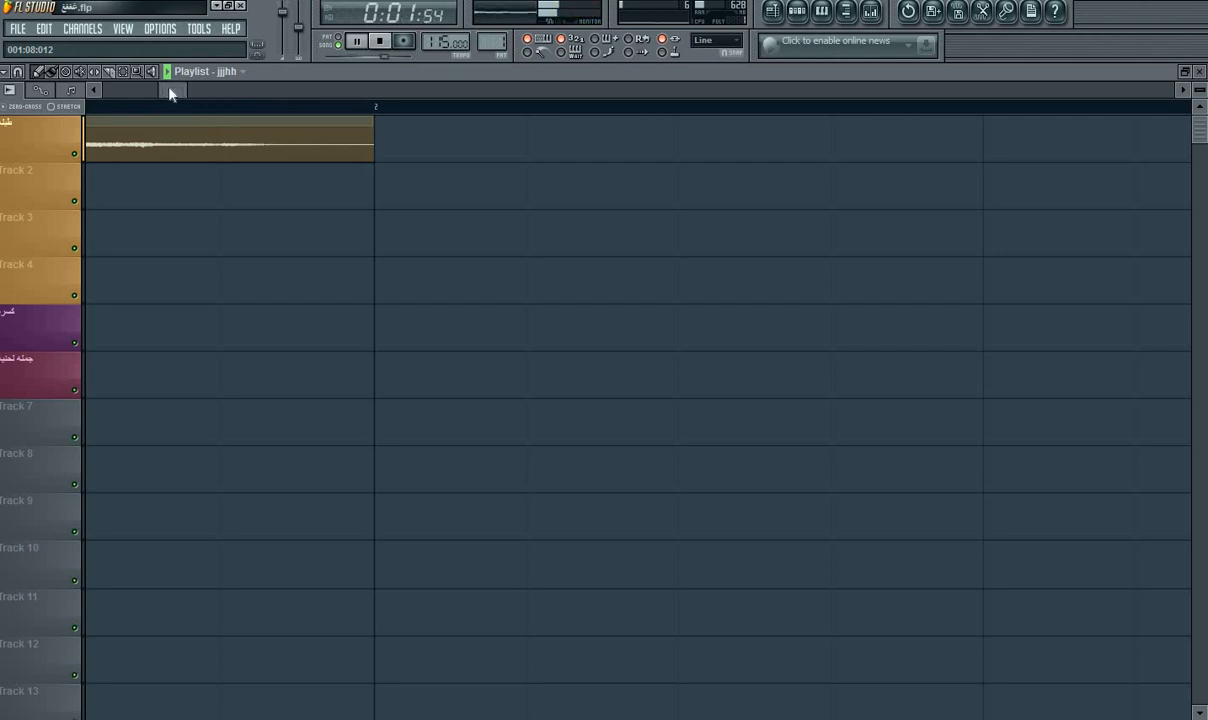
{"action": "left_click_drag", "start_coordinate": [170, 90], "coordinate": [142, 99]}
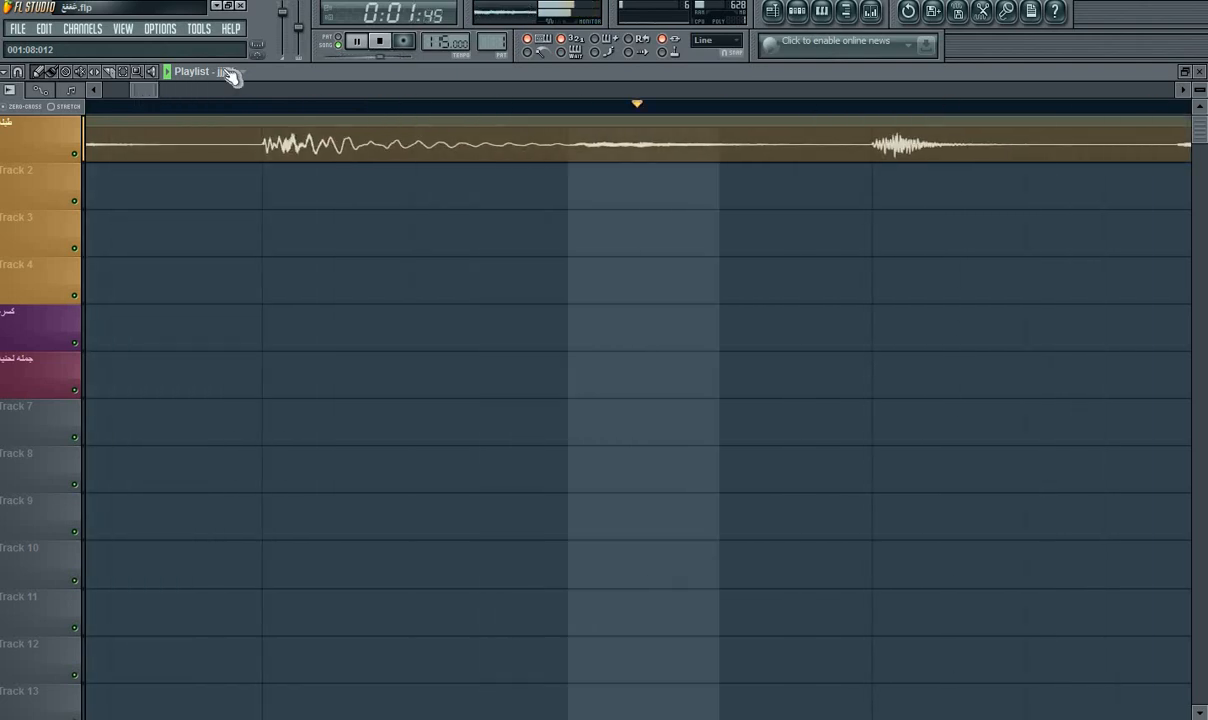
Display all channels in the step sequencer and open the RD_Snare_3 channel's settings.
{"action": "left_click", "coordinate": [817, 12]}
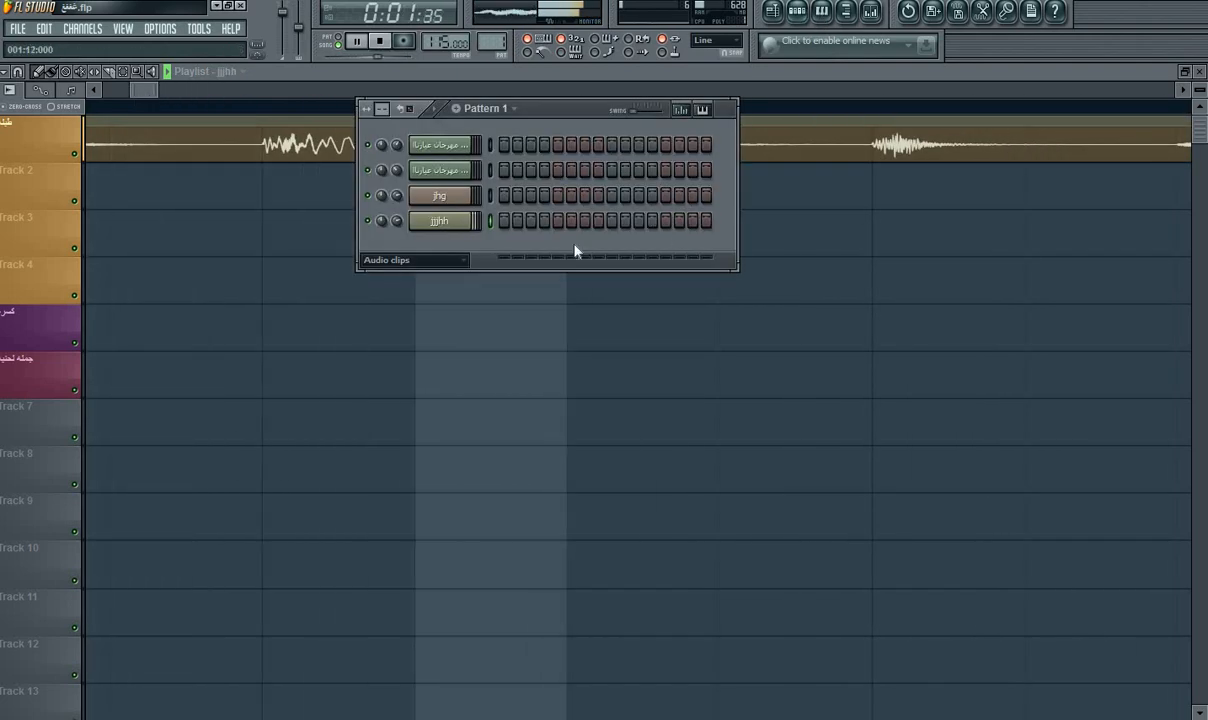
{"action": "left_click", "coordinate": [420, 266]}
{"action": "left_click", "coordinate": [380, 291]}
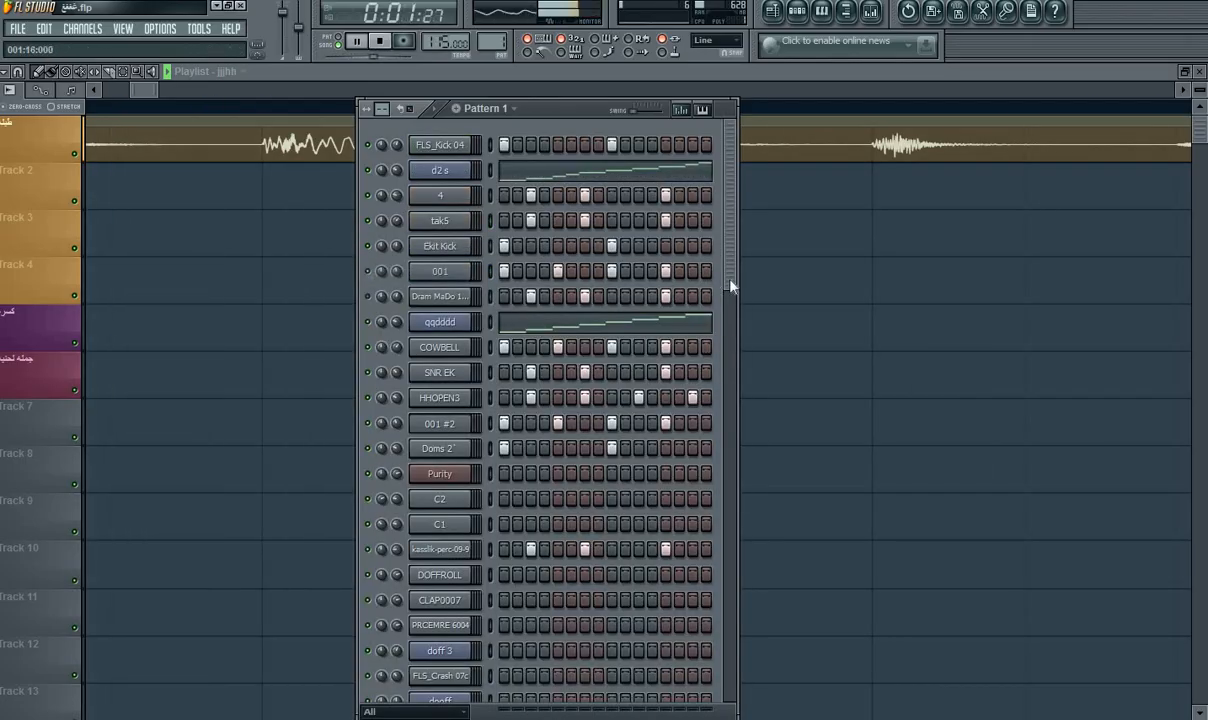
{"action": "left_click_drag", "start_coordinate": [731, 280], "coordinate": [706, 693]}
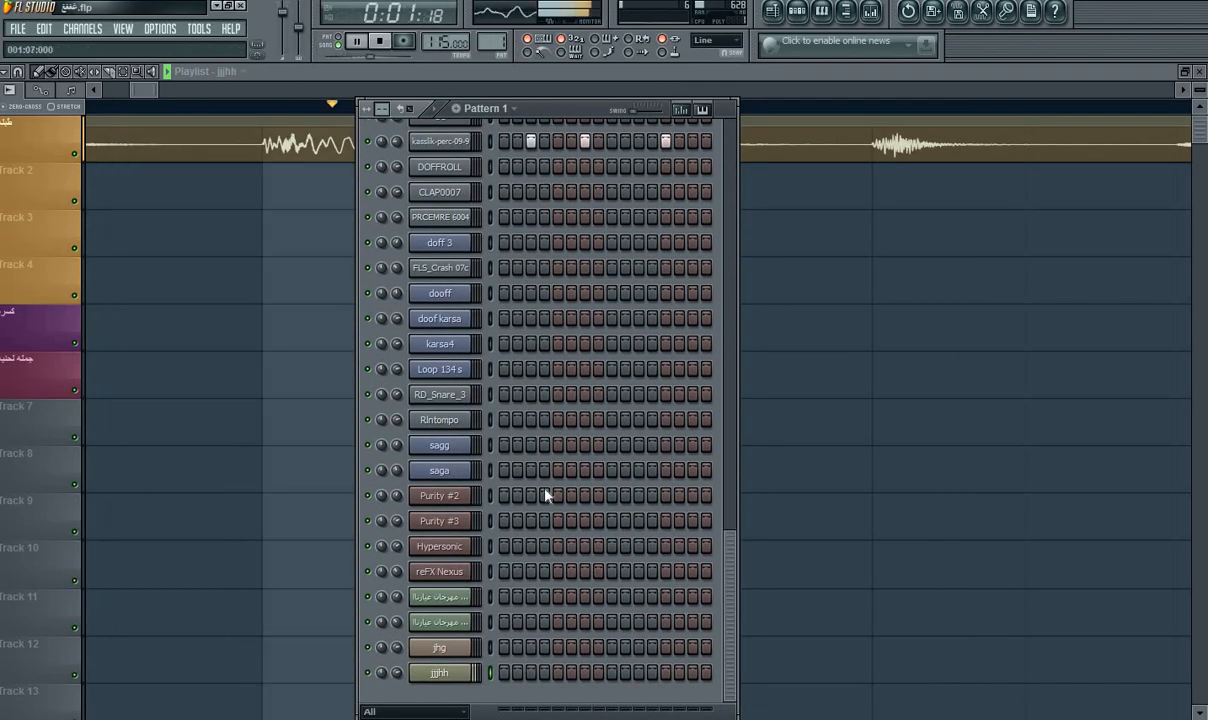
{"action": "left_click", "coordinate": [440, 394]}
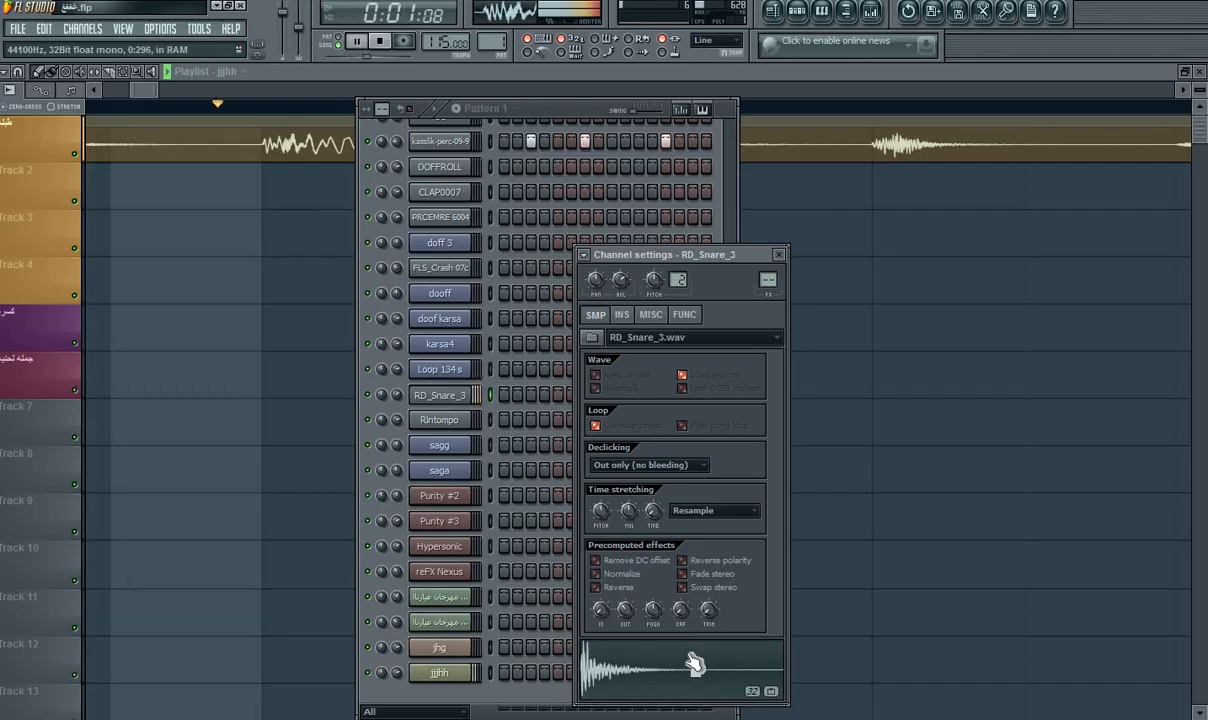
{"action": "left_click", "coordinate": [531, 396]}
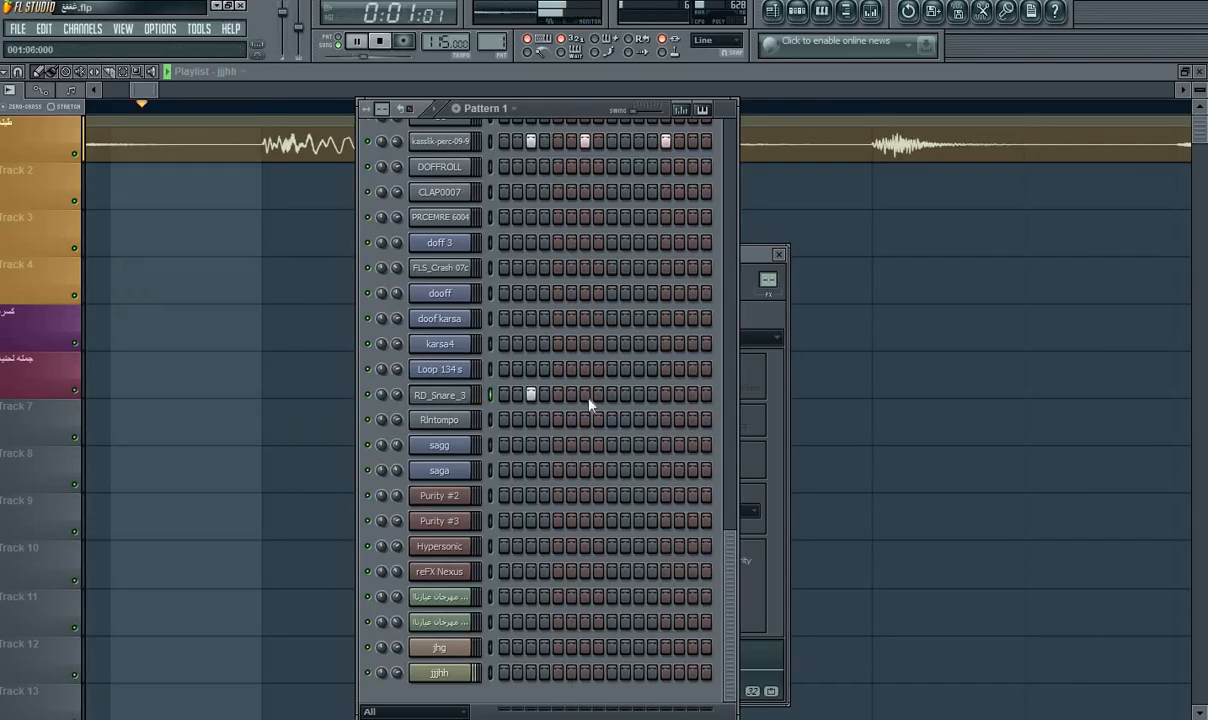
{"action": "left_click", "coordinate": [531, 396]}
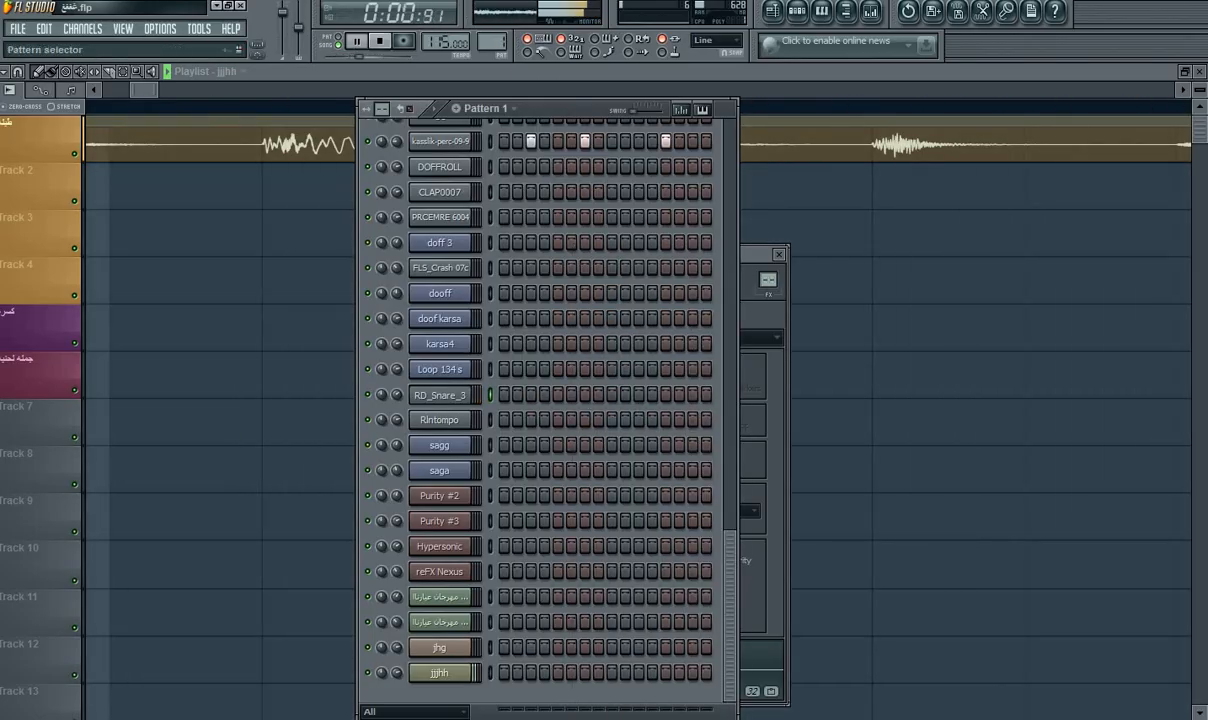
Program RD_Snare_3 hits on steps 3, 7 and 13 of Pattern 19 and place that pattern at the start of the sixth playlist track.
{"action": "left_click_drag", "start_coordinate": [485, 42], "coordinate": [485, 11]}
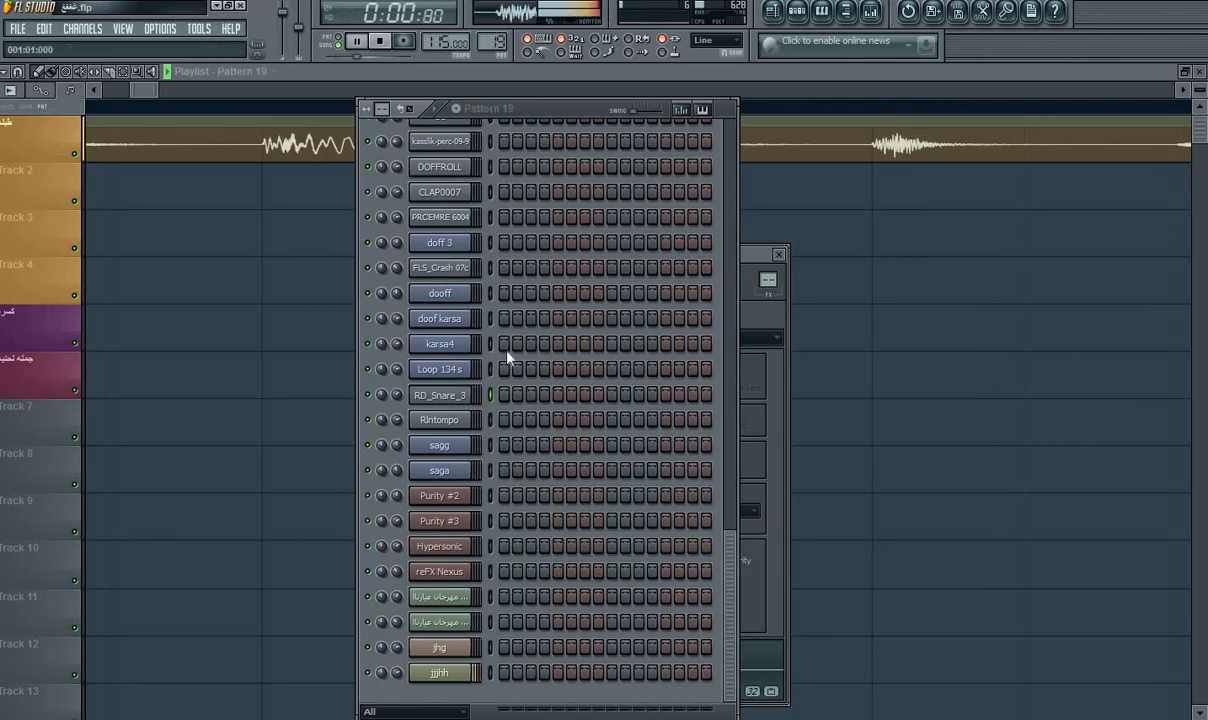
{"action": "left_click", "coordinate": [531, 395]}
{"action": "left_click", "coordinate": [585, 395]}
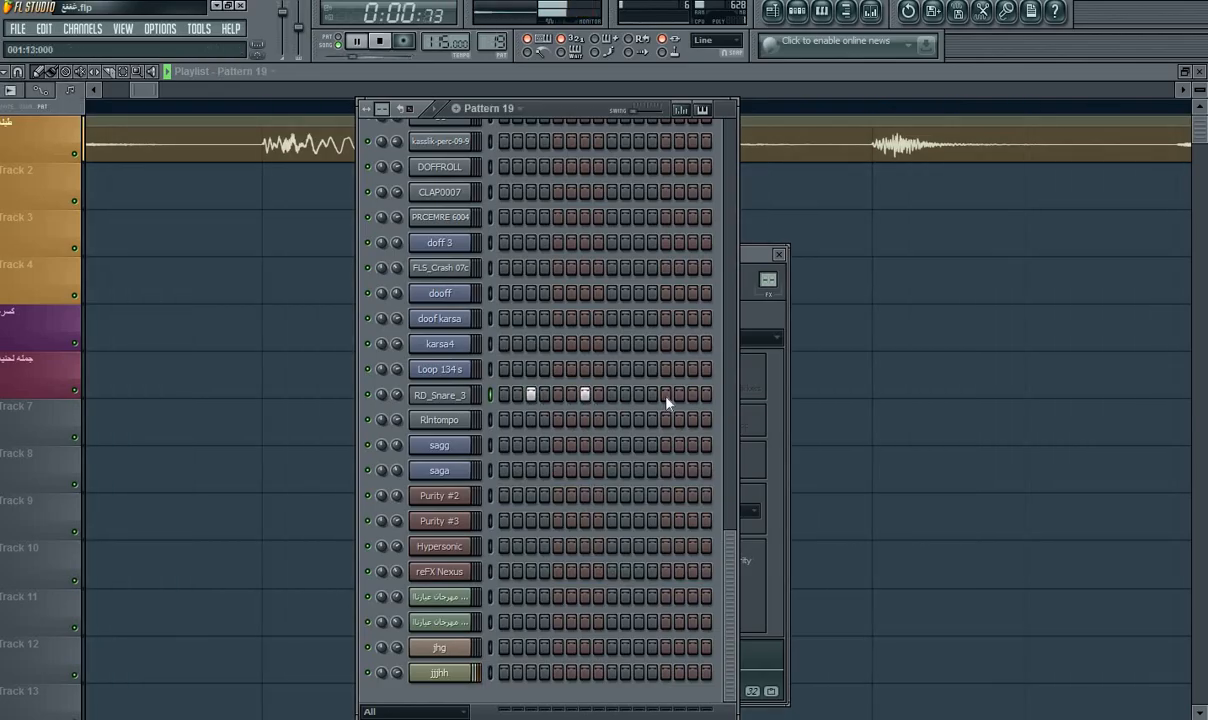
{"action": "left_click", "coordinate": [315, 386]}
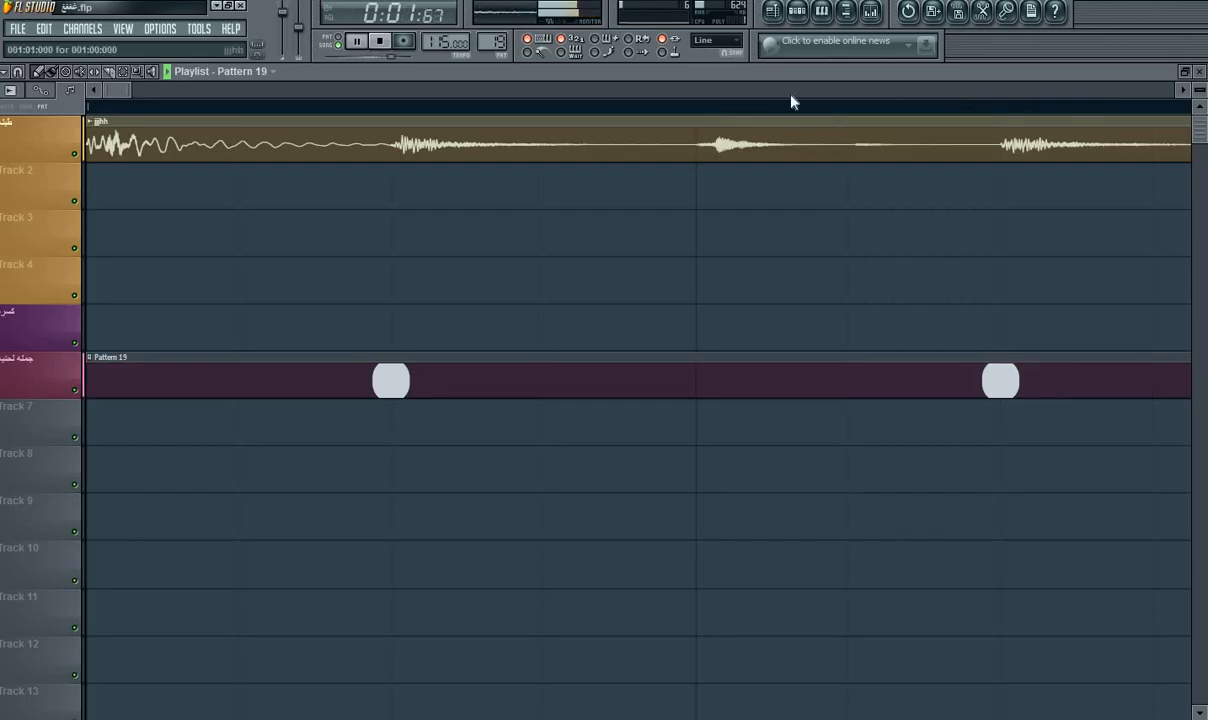
Route the RD_Snare_3 channel to mixer track 3, muting the first playlist track while auditioning the snare and unmuting it at the end.
{"action": "left_click", "coordinate": [75, 155]}
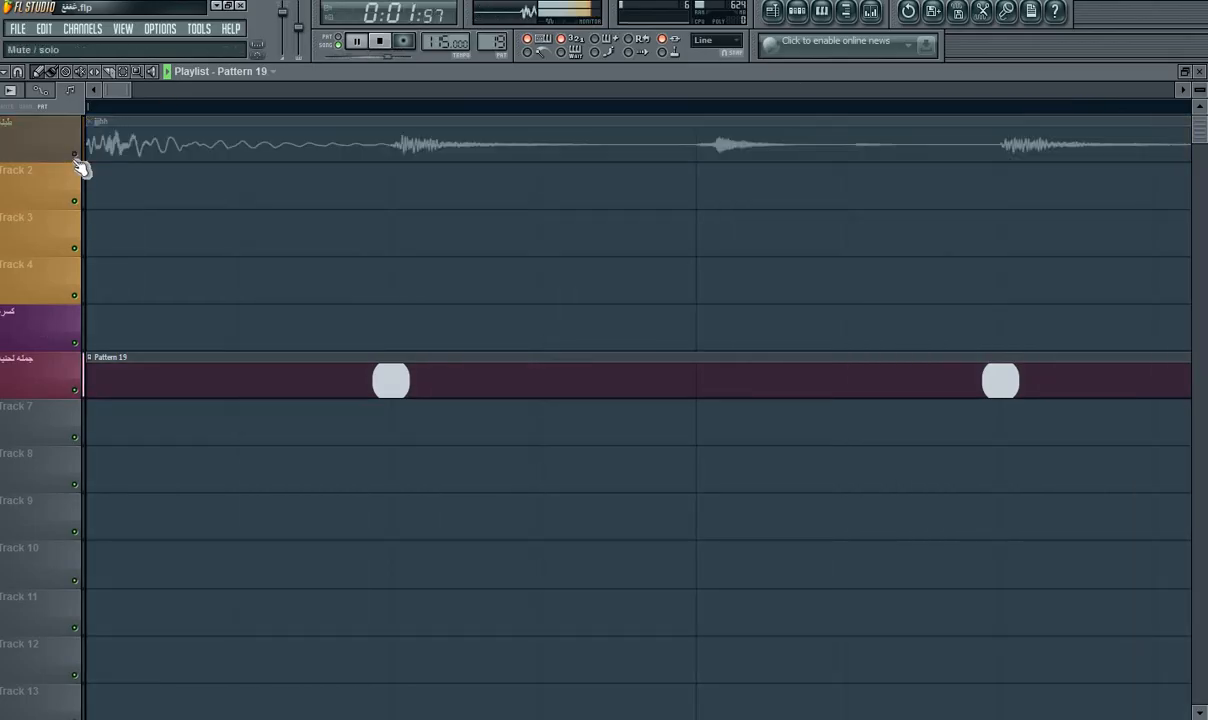
{"action": "left_click", "coordinate": [819, 14]}
{"action": "left_click", "coordinate": [802, 14]}
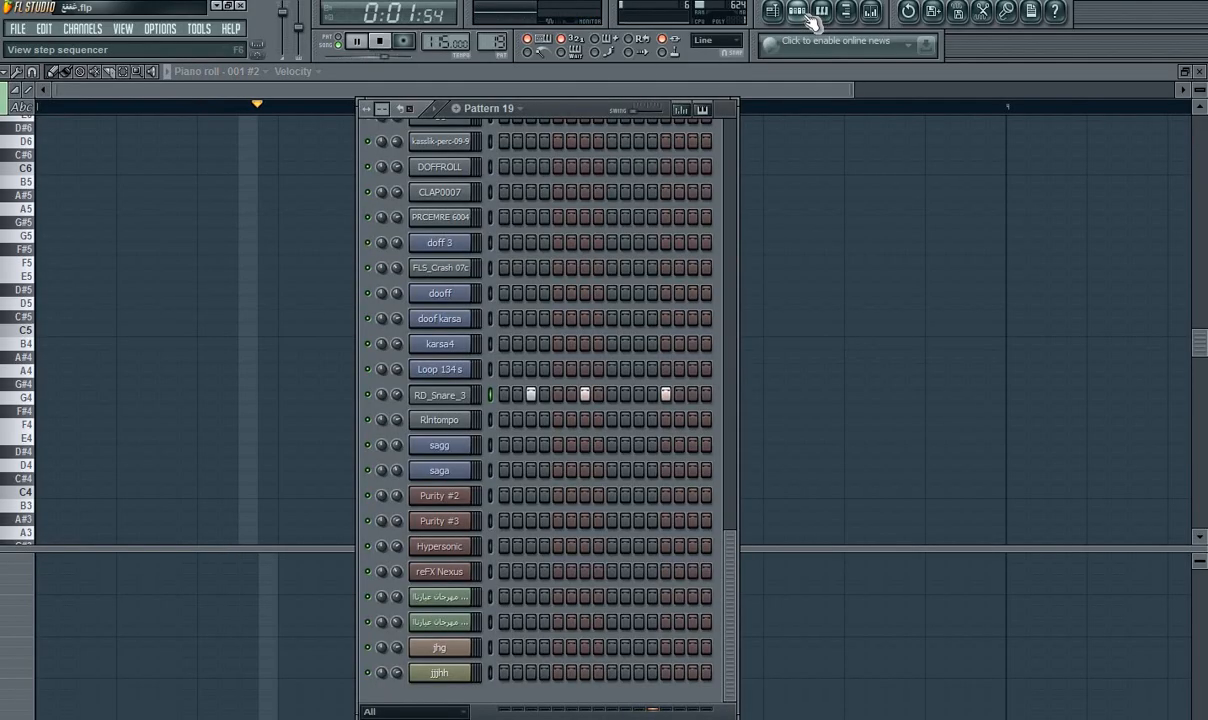
{"action": "left_click", "coordinate": [530, 394]}
{"action": "left_click", "coordinate": [464, 397]}
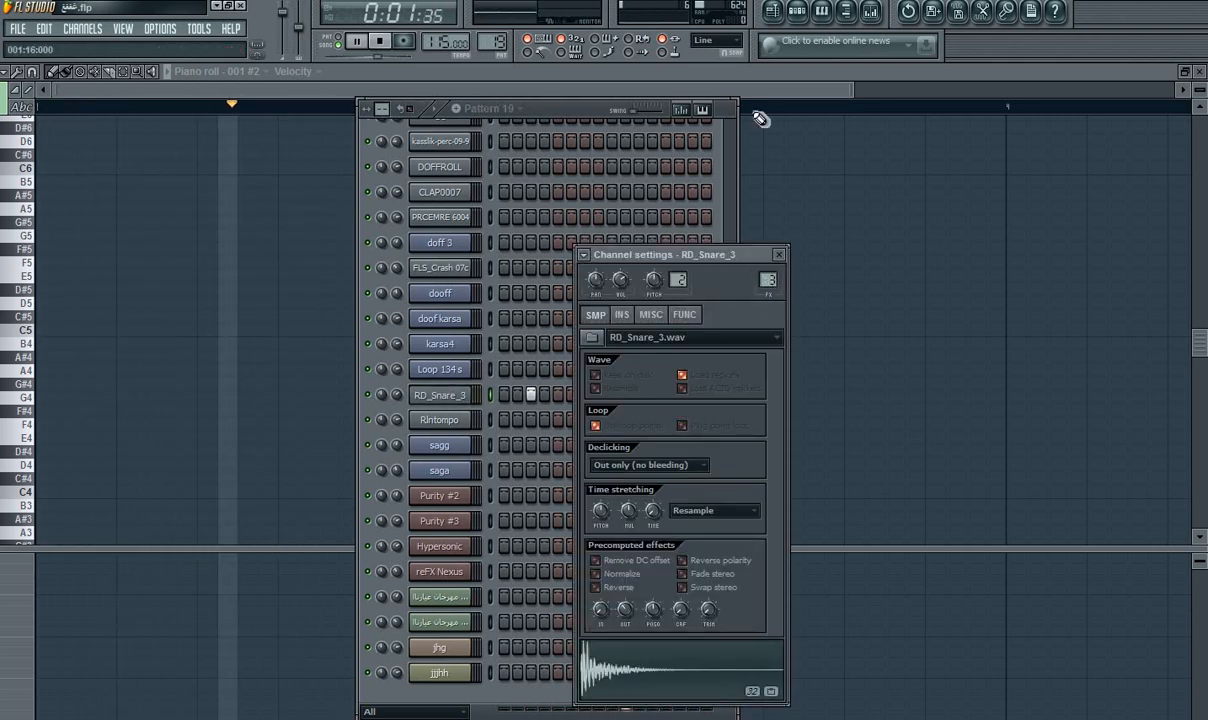
{"action": "left_click", "coordinate": [772, 14]}
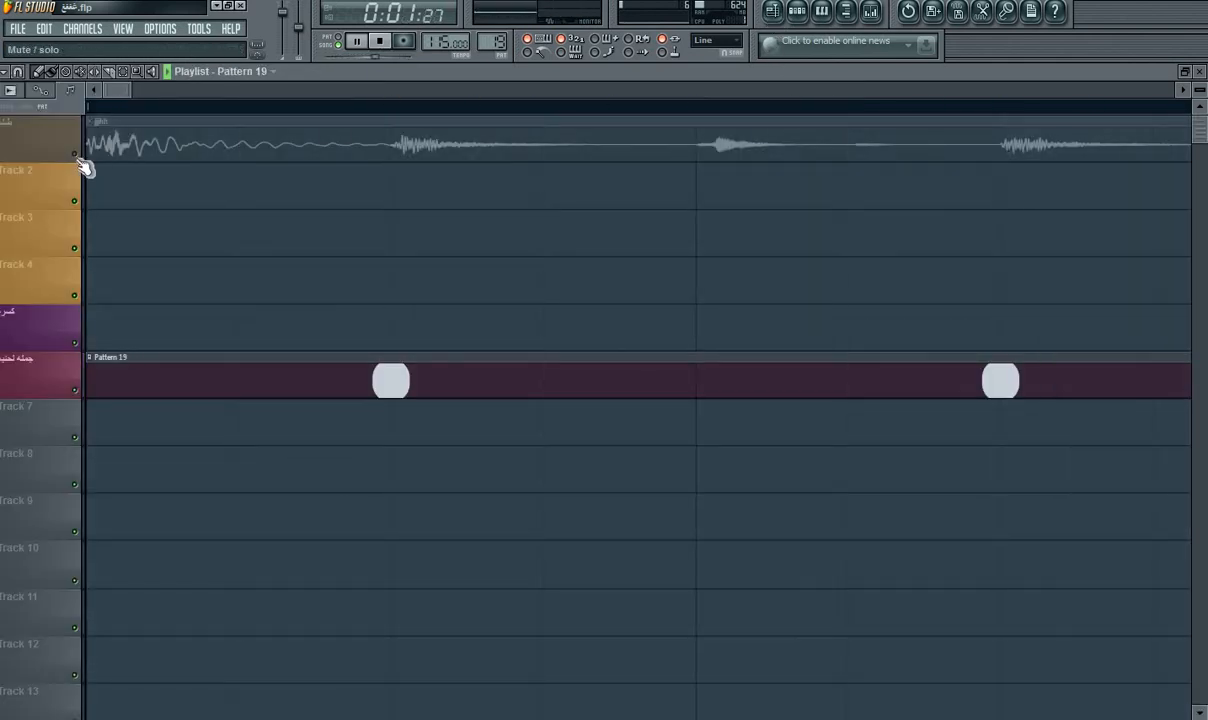
{"action": "left_click", "coordinate": [82, 163]}
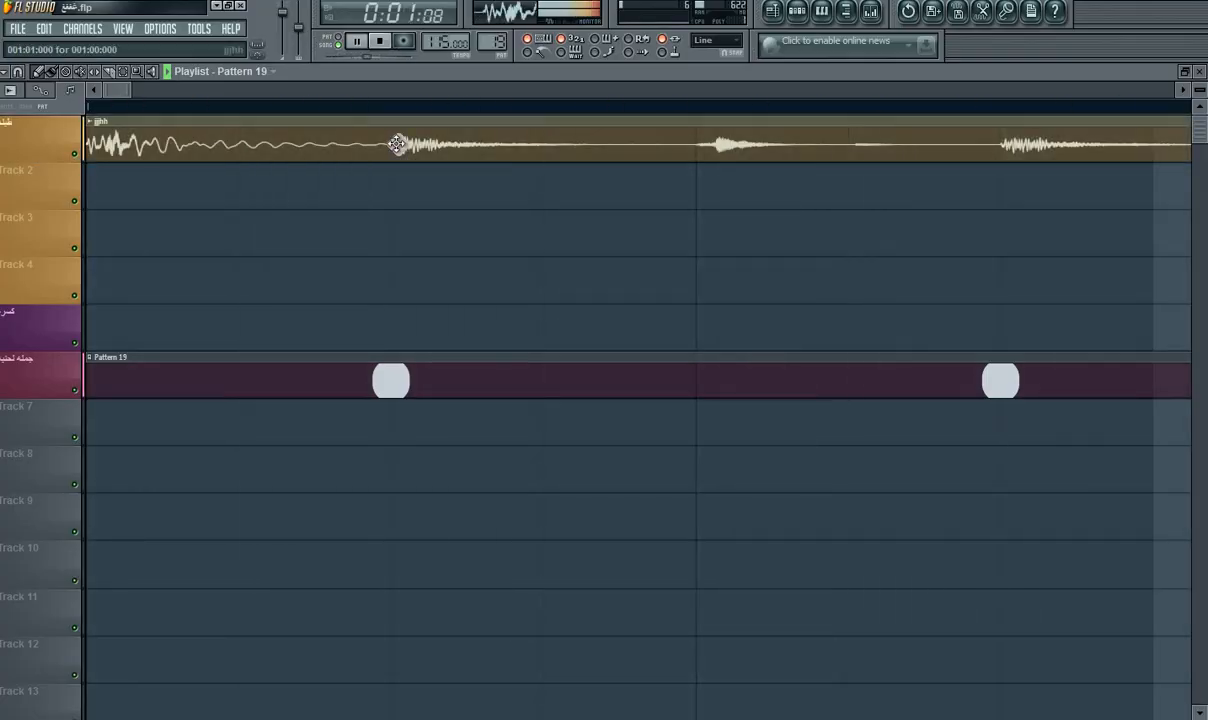
Place a Pattern 10 clip at the start of the fifth playlist track and play it with the loop.
{"action": "key", "text": "space"}
{"action": "key", "text": "F6"}
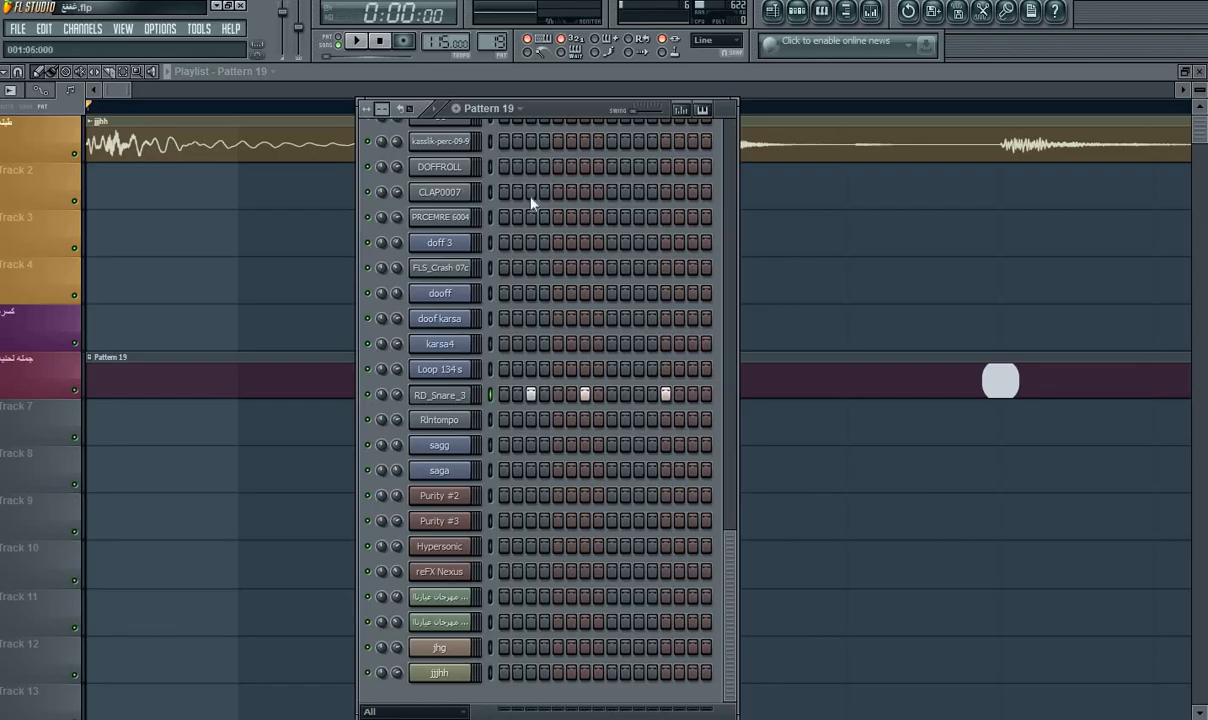
{"action": "left_click_drag", "start_coordinate": [499, 44], "coordinate": [499, 90]}
{"action": "left_click", "coordinate": [257, 310]}
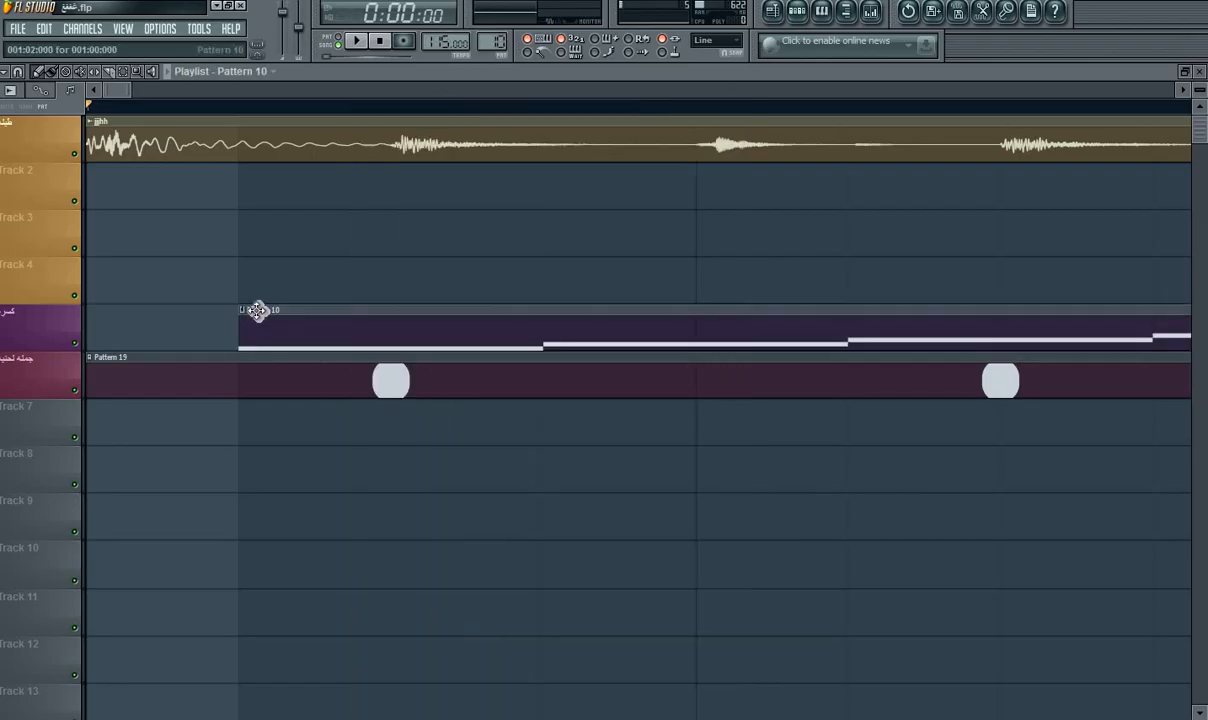
{"action": "left_click_drag", "start_coordinate": [334, 335], "coordinate": [182, 335]}
{"action": "key", "text": "space"}
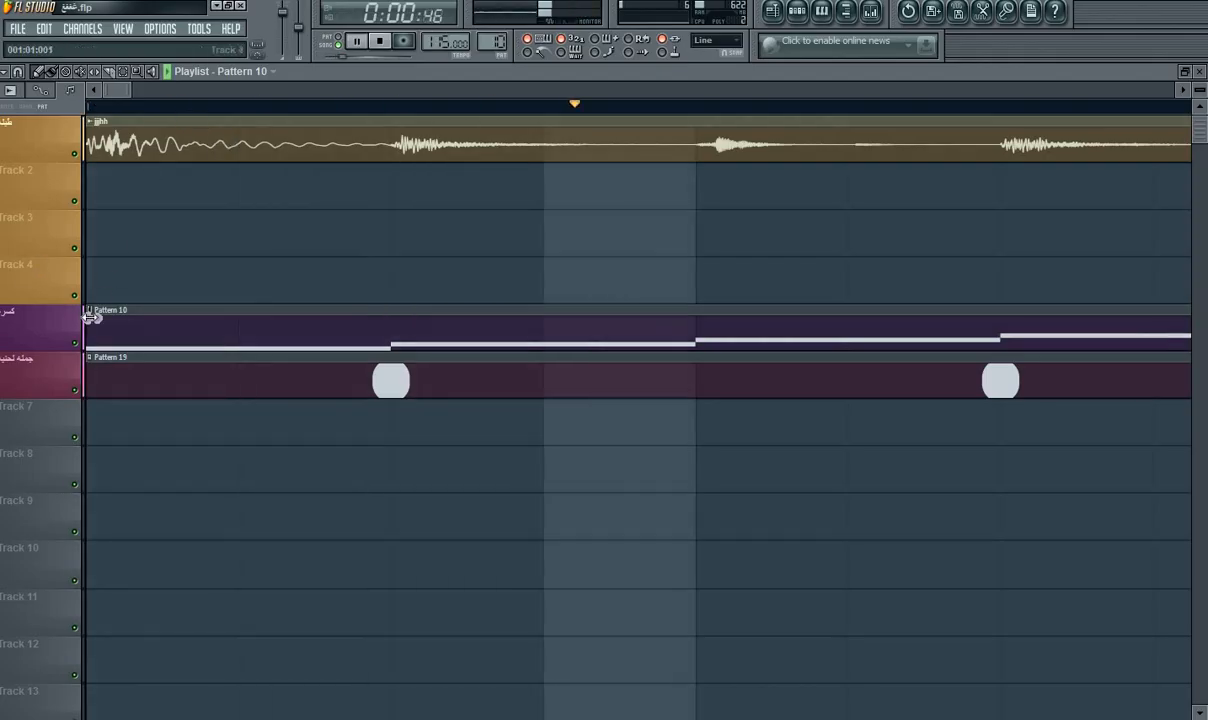
Add a Pattern 12 clip at the start of the fifth track, move the Pattern 10 clip to Track 8, and play the arrangement.
{"action": "left_click", "coordinate": [798, 13]}
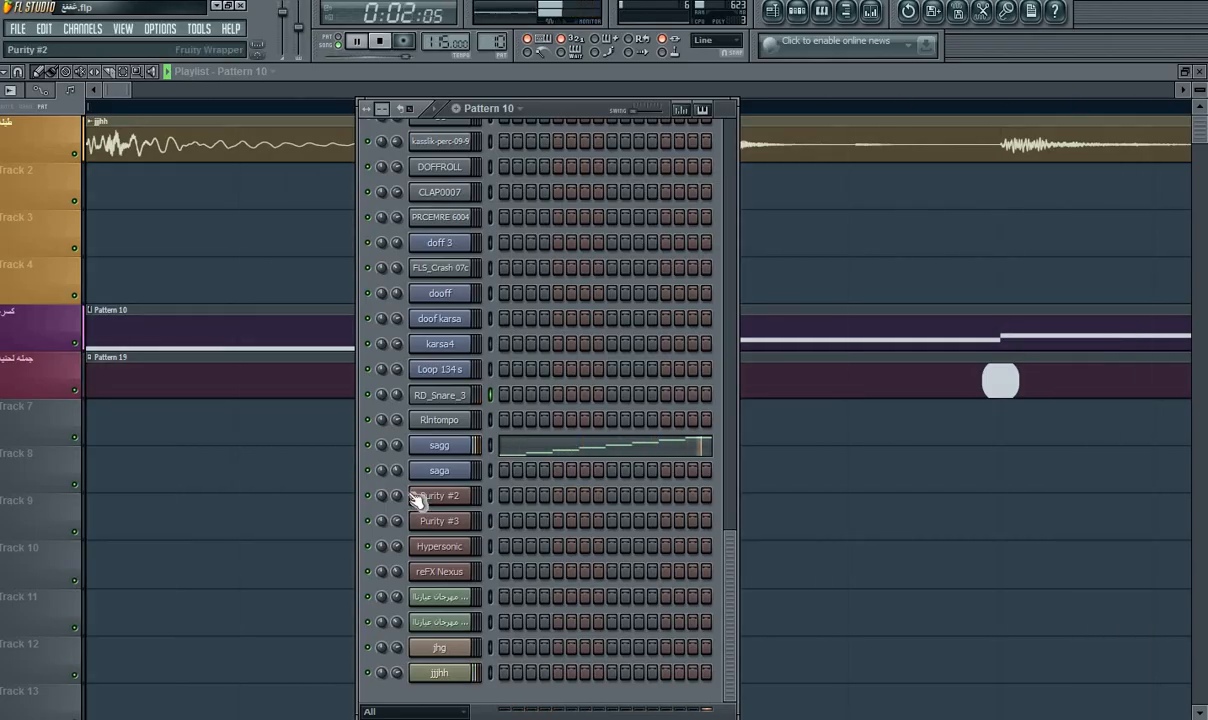
{"action": "key", "text": "space"}
{"action": "mouse_move", "coordinate": [482, 47]}
{"action": "left_mouse_down"}
{"action": "mouse_move", "coordinate": [482, 67]}
{"action": "mouse_move", "coordinate": [482, 39]}
{"action": "left_mouse_up"}
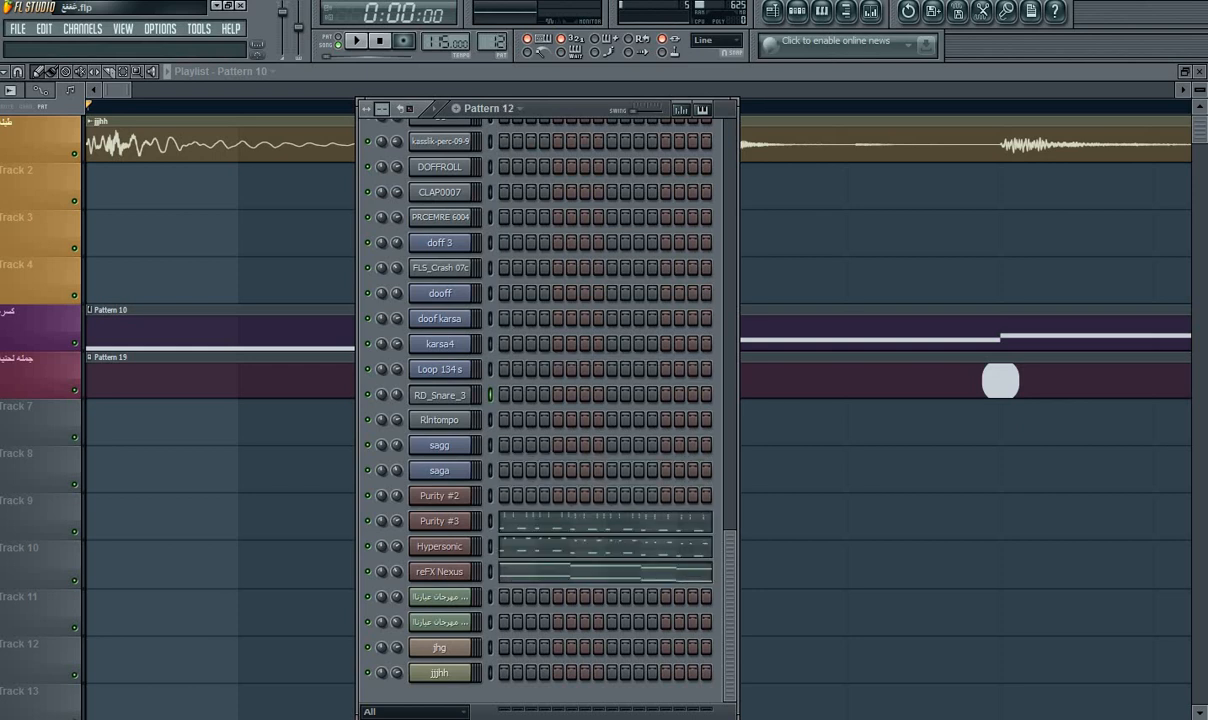
{"action": "left_click_drag", "start_coordinate": [304, 226], "coordinate": [27, 318]}
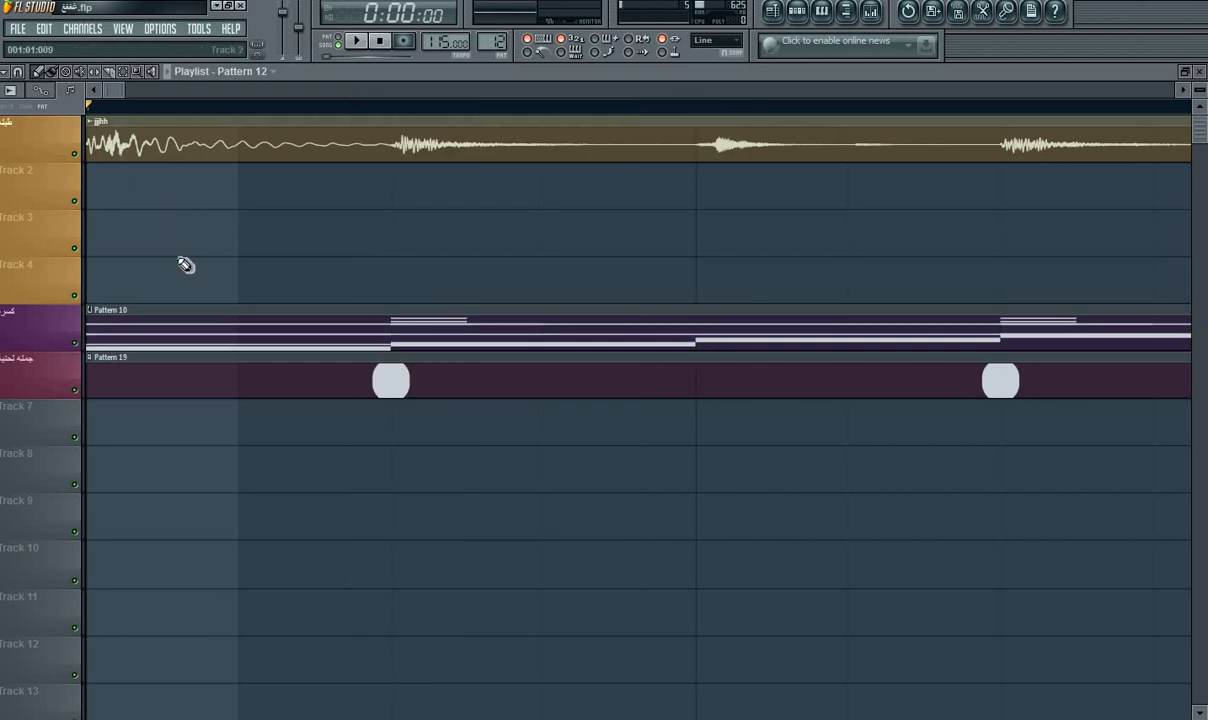
{"action": "left_click_drag", "start_coordinate": [214, 320], "coordinate": [179, 459]}
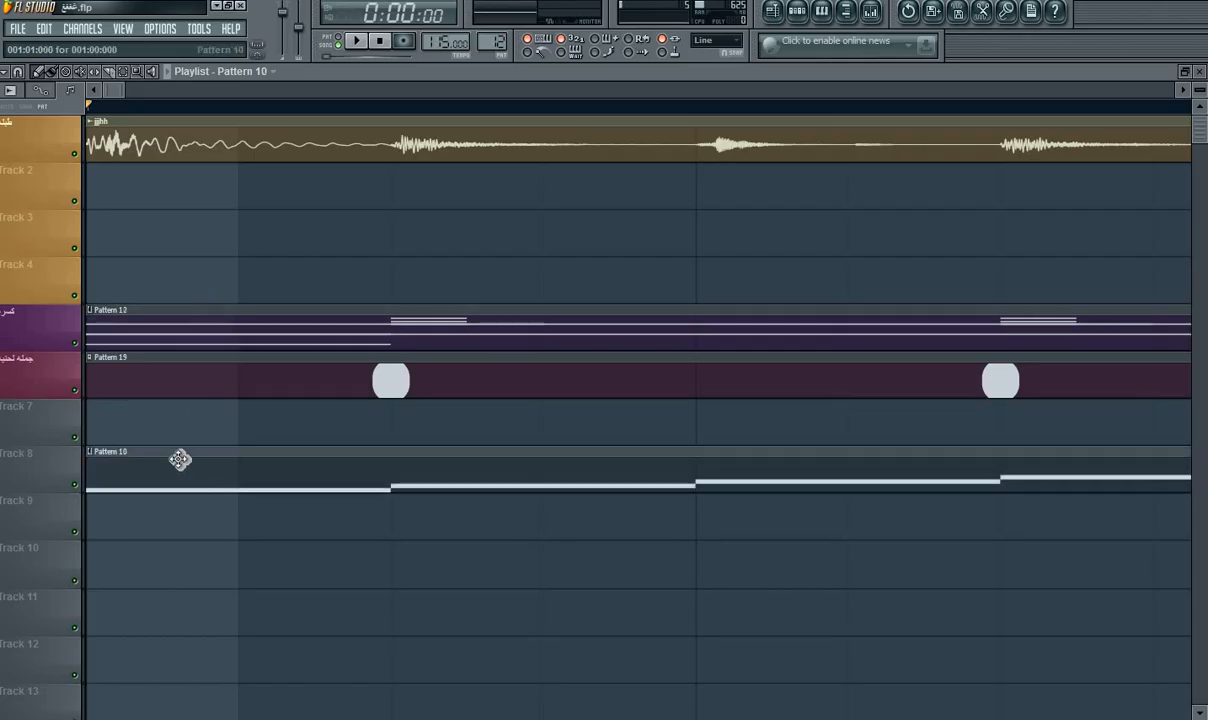
{"action": "left_click", "coordinate": [355, 44]}
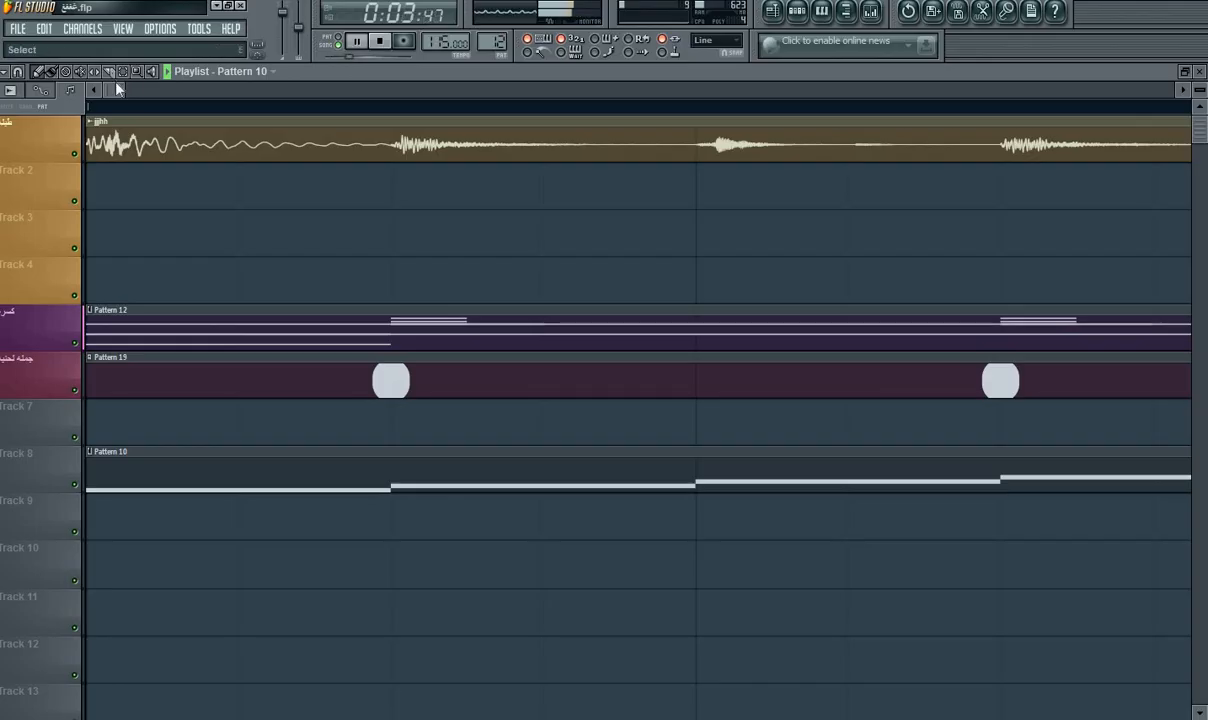
Stop playback and move the Pattern 12 clip to the start of Track 10.
{"action": "left_click_drag", "start_coordinate": [122, 89], "coordinate": [340, 89]}
{"action": "key", "text": "space"}
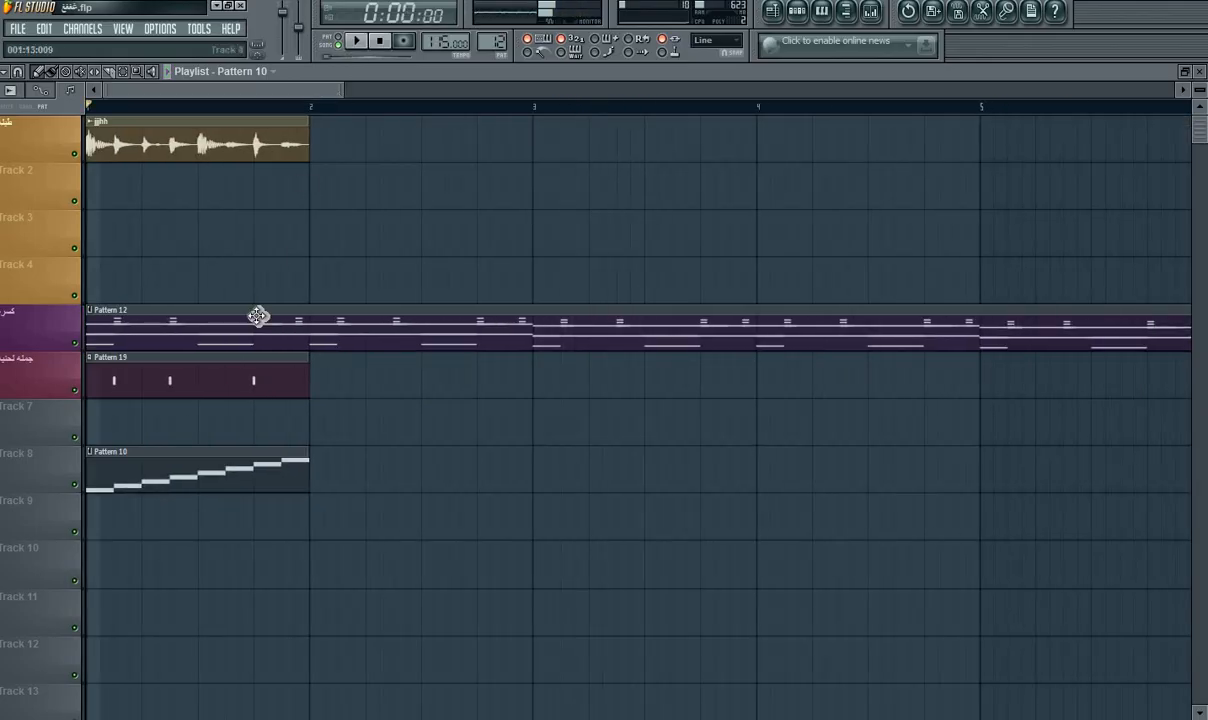
{"action": "left_click_drag", "start_coordinate": [257, 319], "coordinate": [218, 575]}
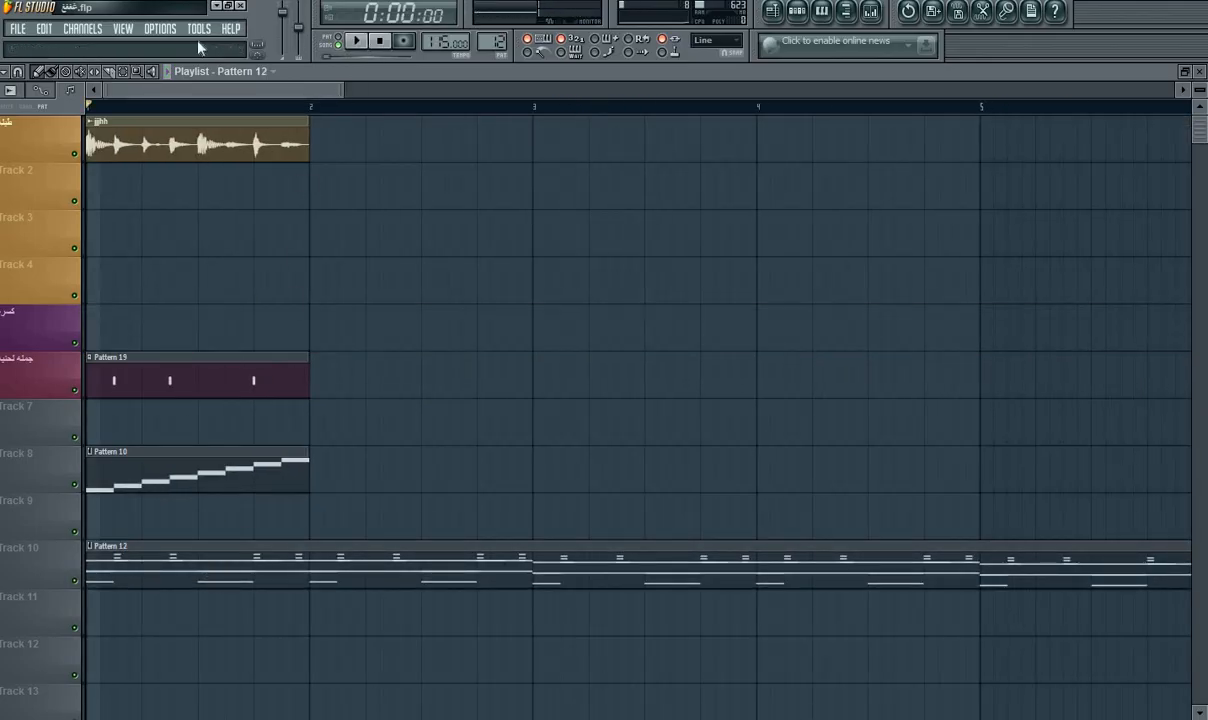
Duplicate bar 1's jjjhh, Pattern 19 and Pattern 10 clips three times to fill bars 2 to 4, and play the result.
{"action": "left_click_drag", "start_coordinate": [402, 146], "coordinate": [10, 470]}
{"action": "key", "text": "ctrl+b"}
{"action": "key", "text": "ctrl+b"}
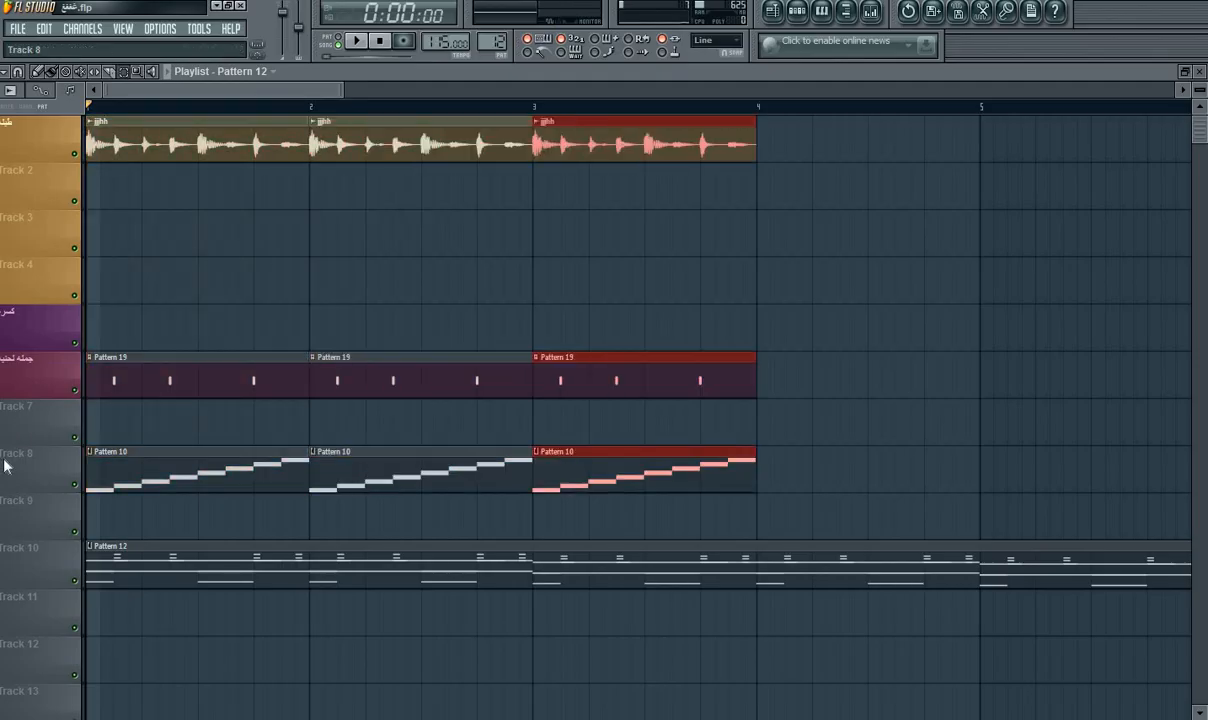
{"action": "key", "text": "ctrl+b"}
{"action": "key", "text": "space"}
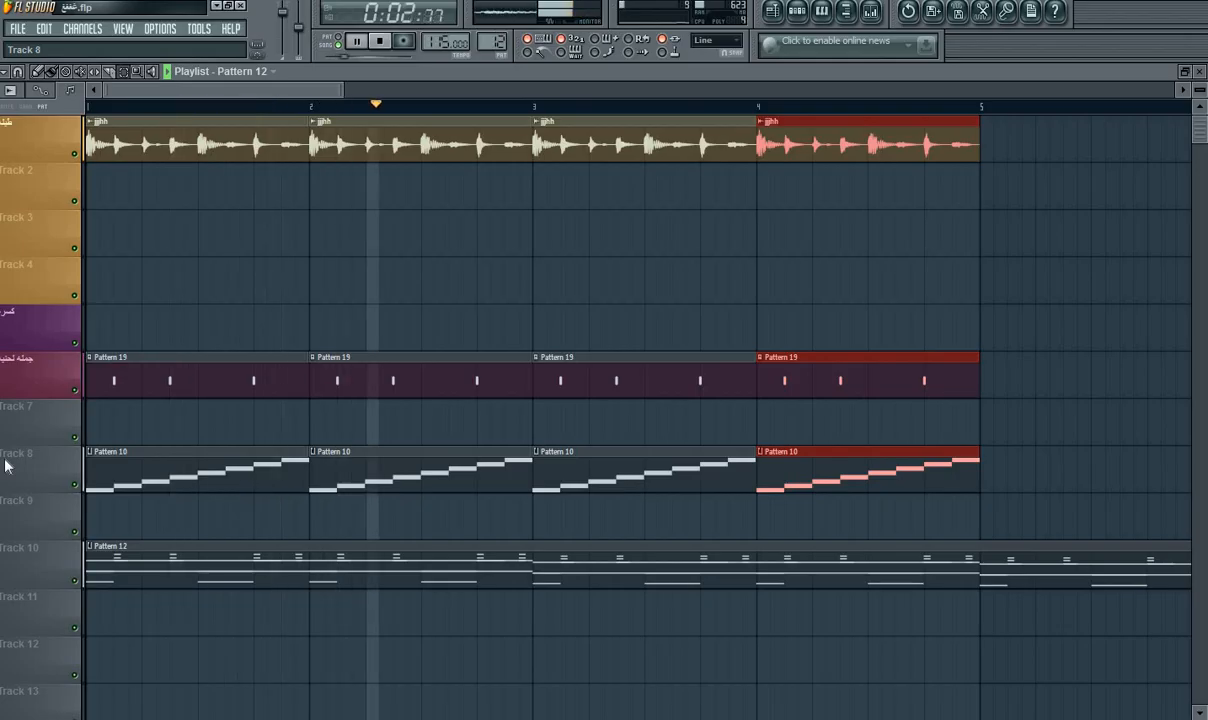
Audition the four-bar arrangement and duplicate bar 4's jjjhh, Pattern 19 and Pattern 10 clips into bar 5.
{"action": "left_click", "coordinate": [5, 465]}
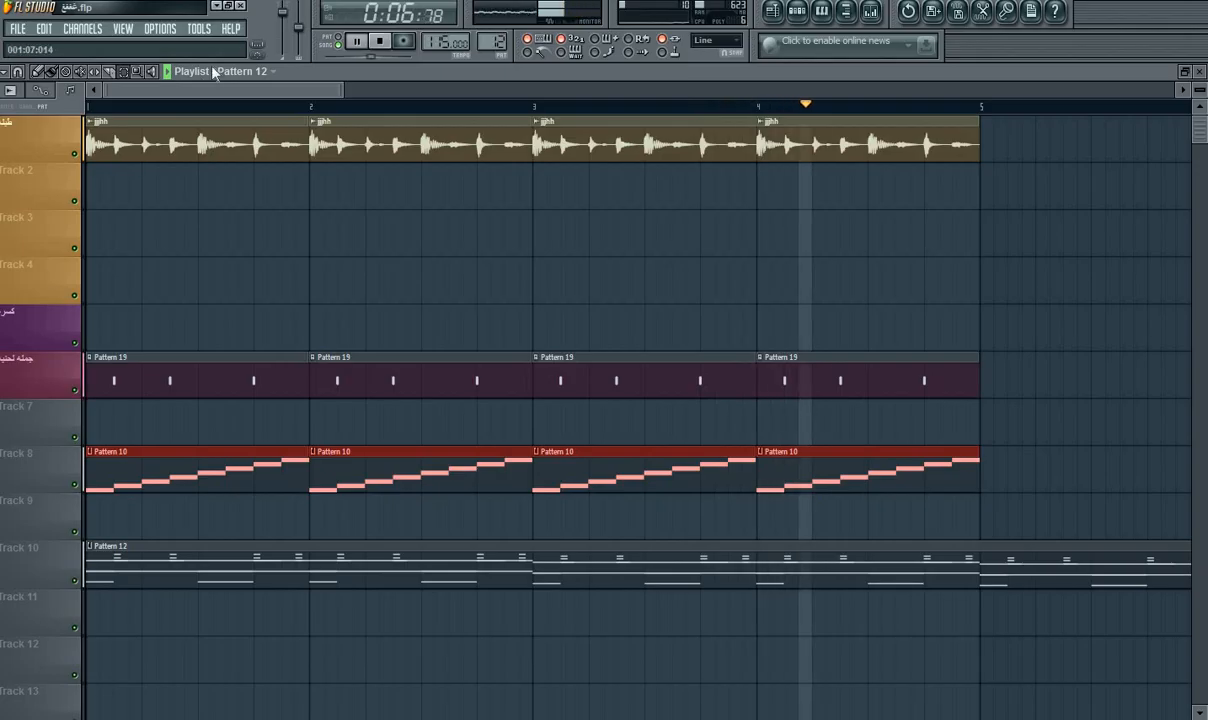
{"action": "key", "text": "space"}
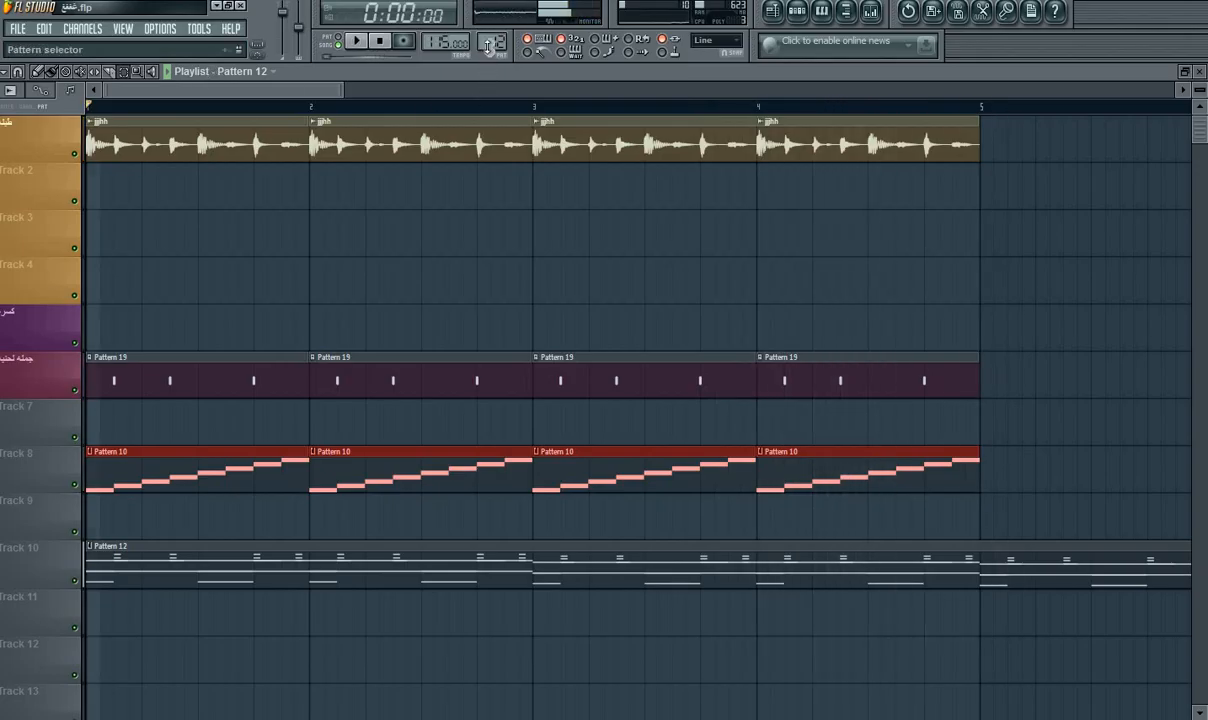
{"action": "key", "text": "space"}
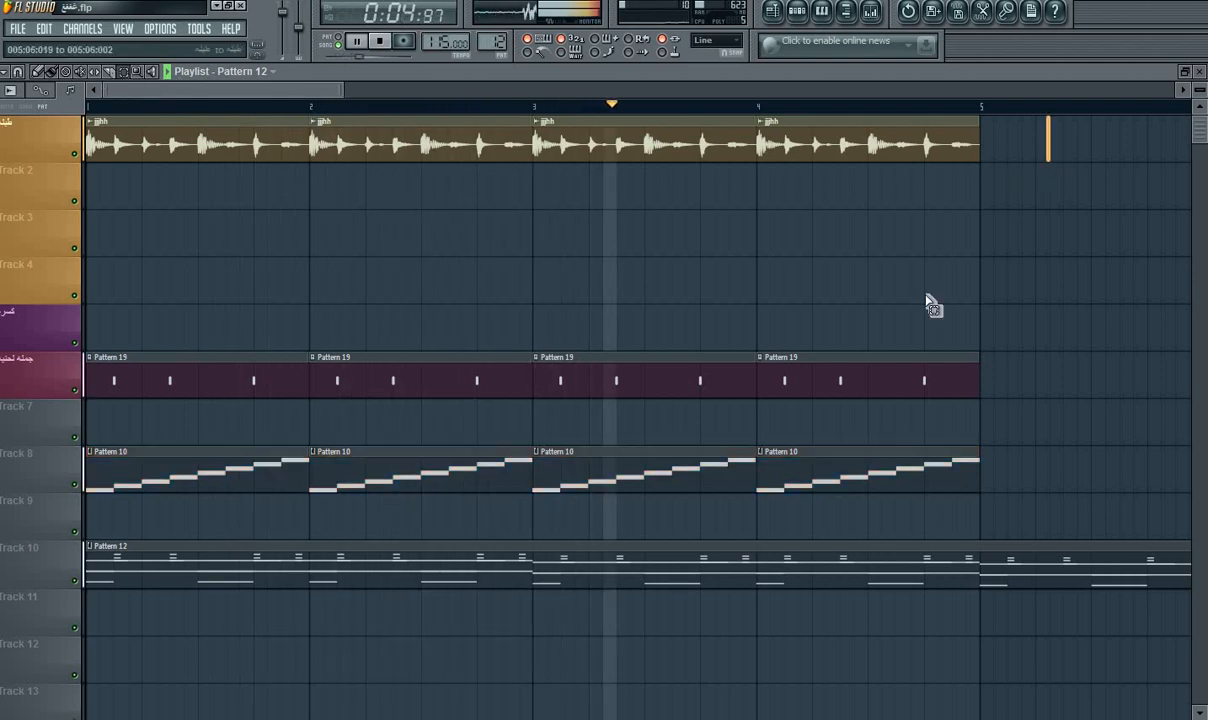
{"action": "left_click_drag", "start_coordinate": [980, 112], "coordinate": [812, 478]}
{"action": "key", "text": "ctrl+b"}
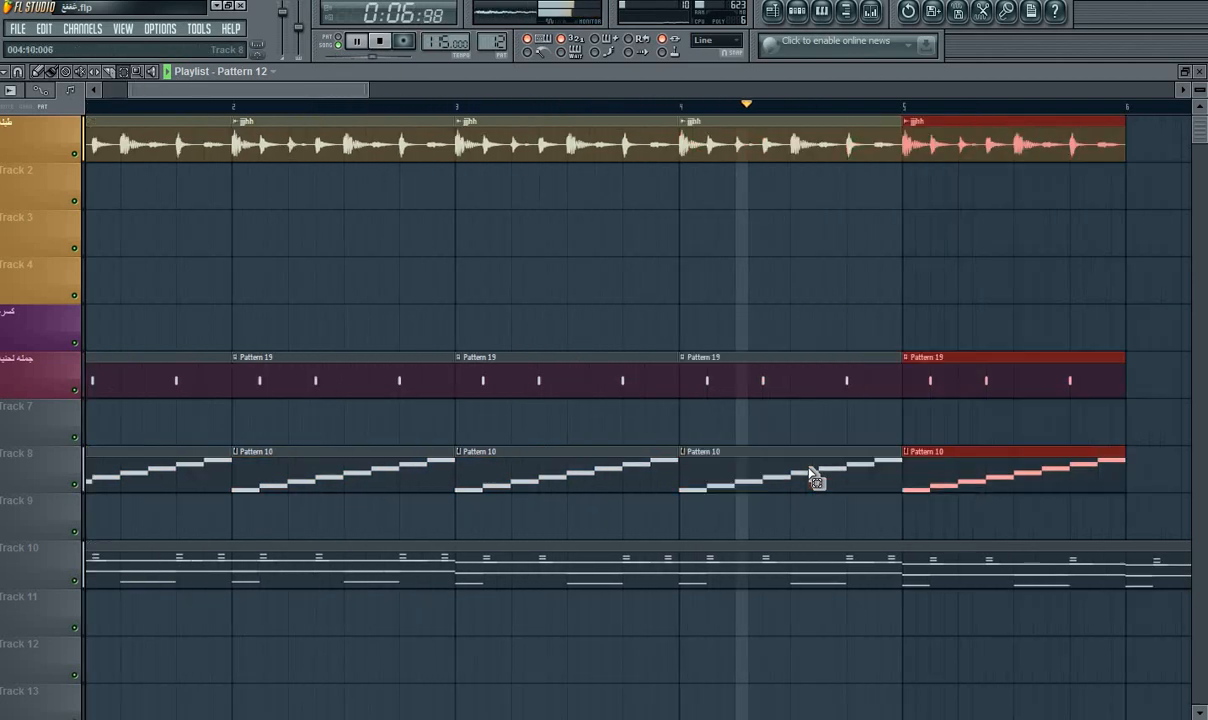
{"action": "key", "text": "space"}
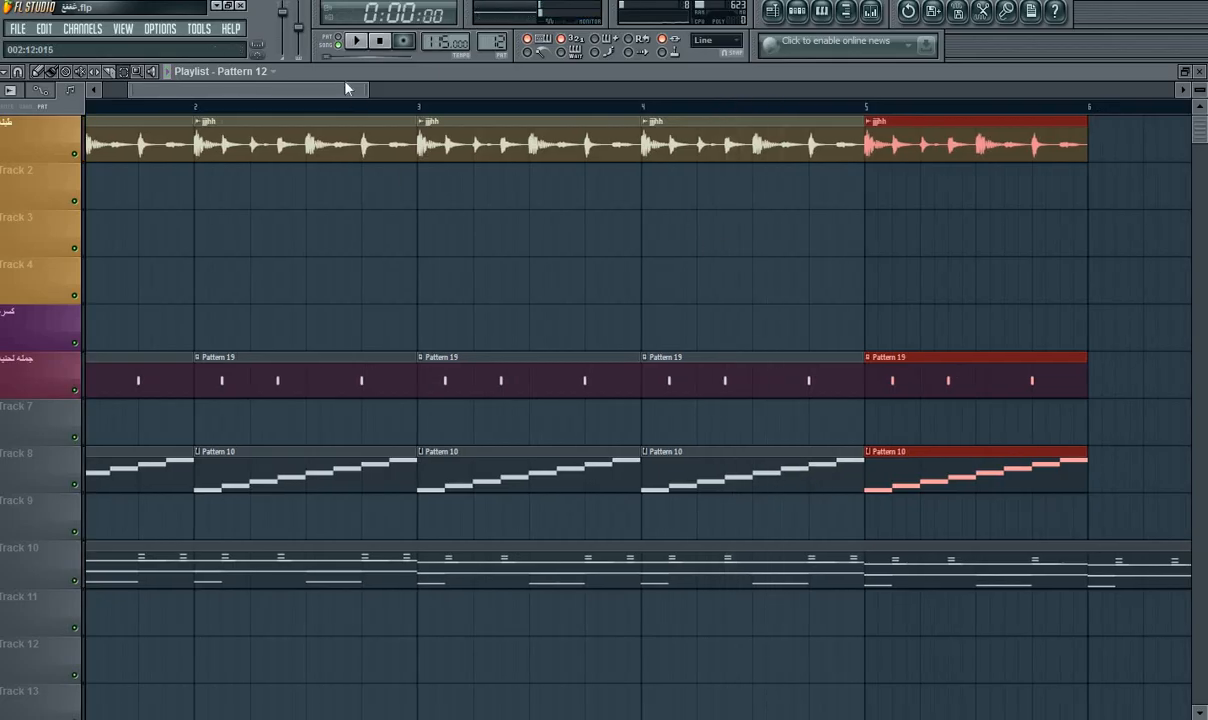
Play Pattern 8 and open the karsa4 channel's piano roll and Fruity Slicer settings.
{"action": "left_click", "coordinate": [357, 41]}
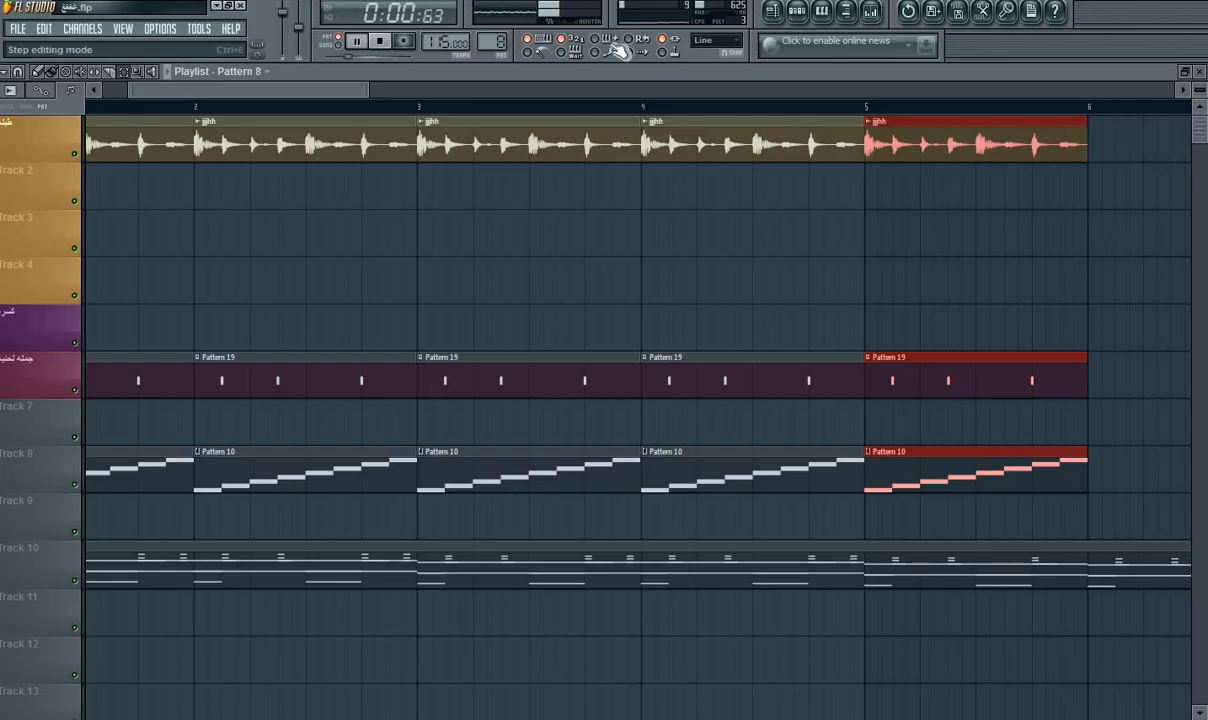
{"action": "left_click", "coordinate": [1095, 242]}
{"action": "double_click", "coordinate": [1138, 252]}
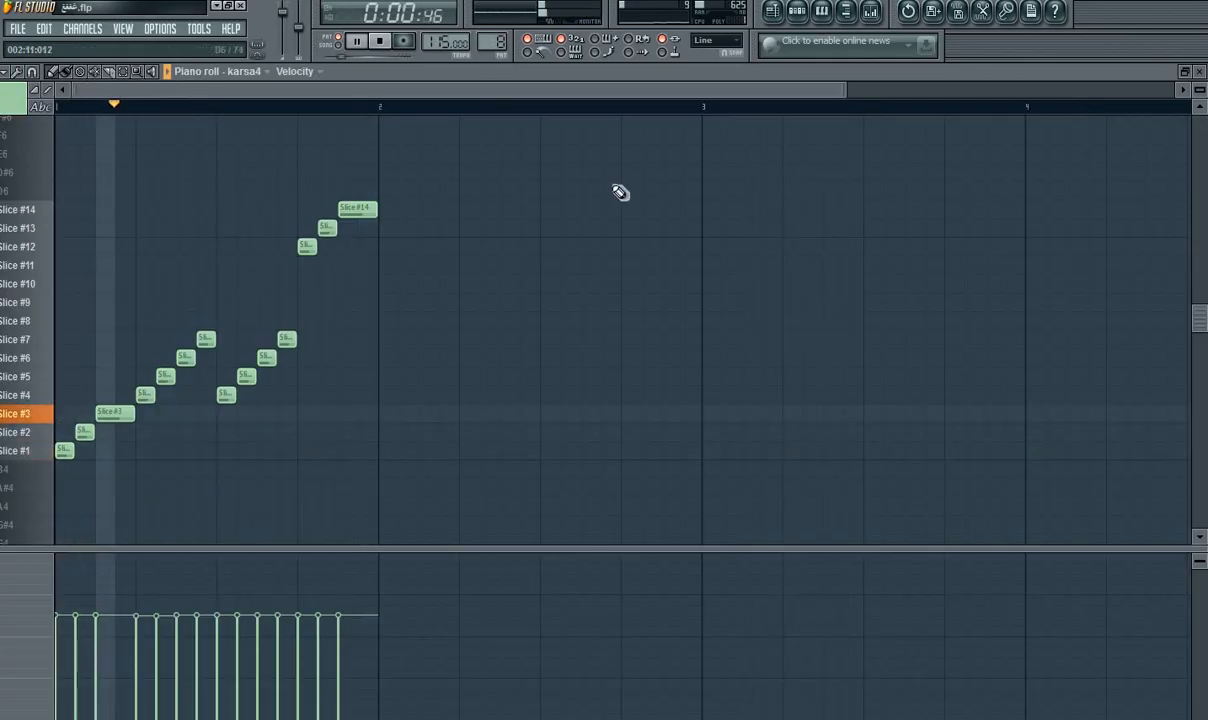
{"action": "left_click", "coordinate": [797, 14]}
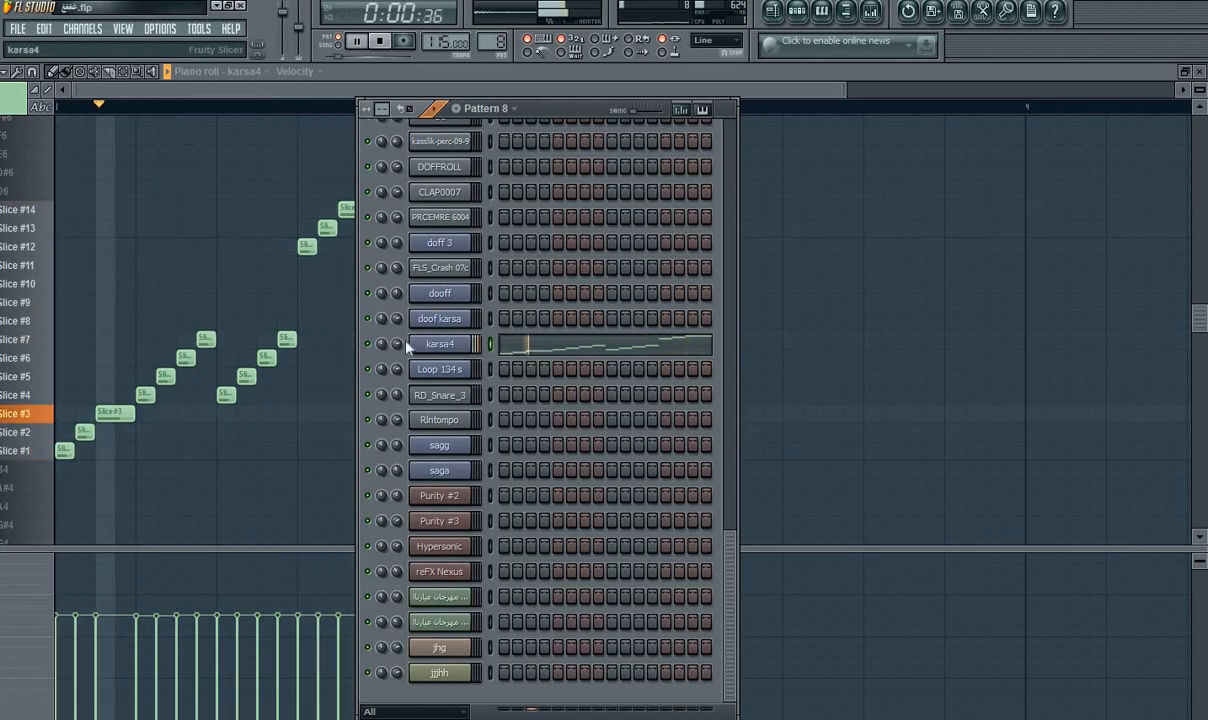
{"action": "left_click", "coordinate": [426, 346]}
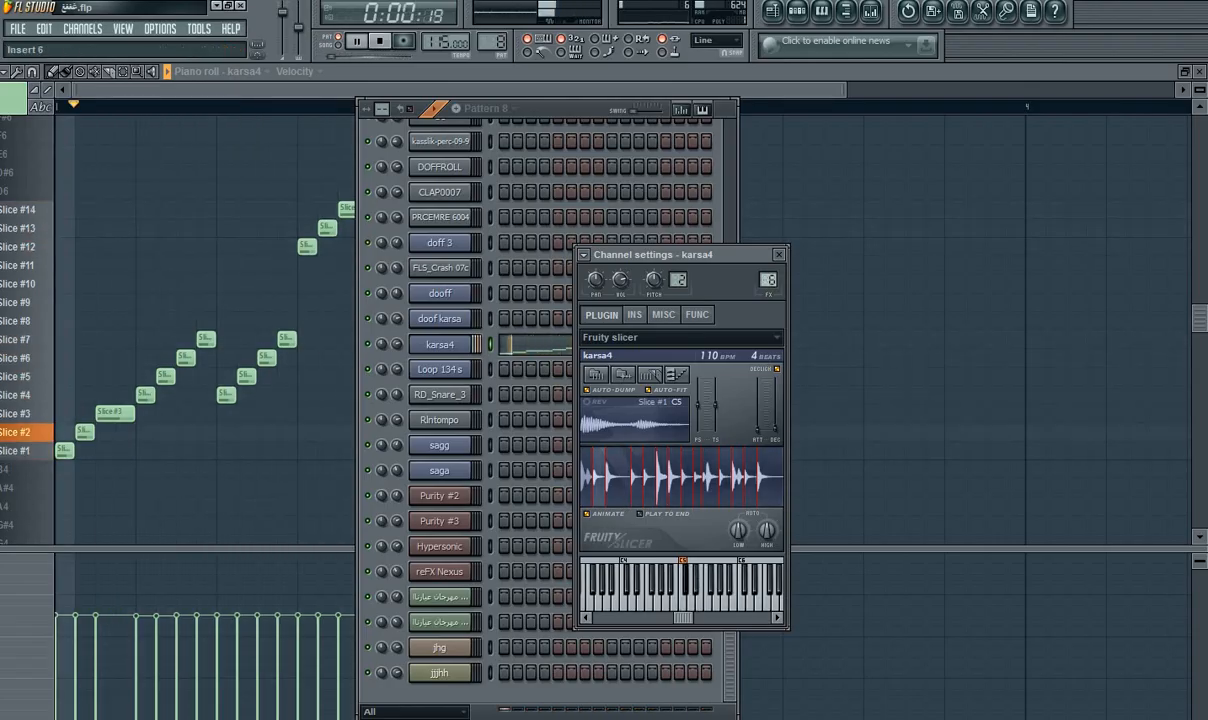
Route the karsa4 channel to mixer insert 3 and return to the playlist.
{"action": "left_click_drag", "start_coordinate": [768, 285], "coordinate": [768, 272]}
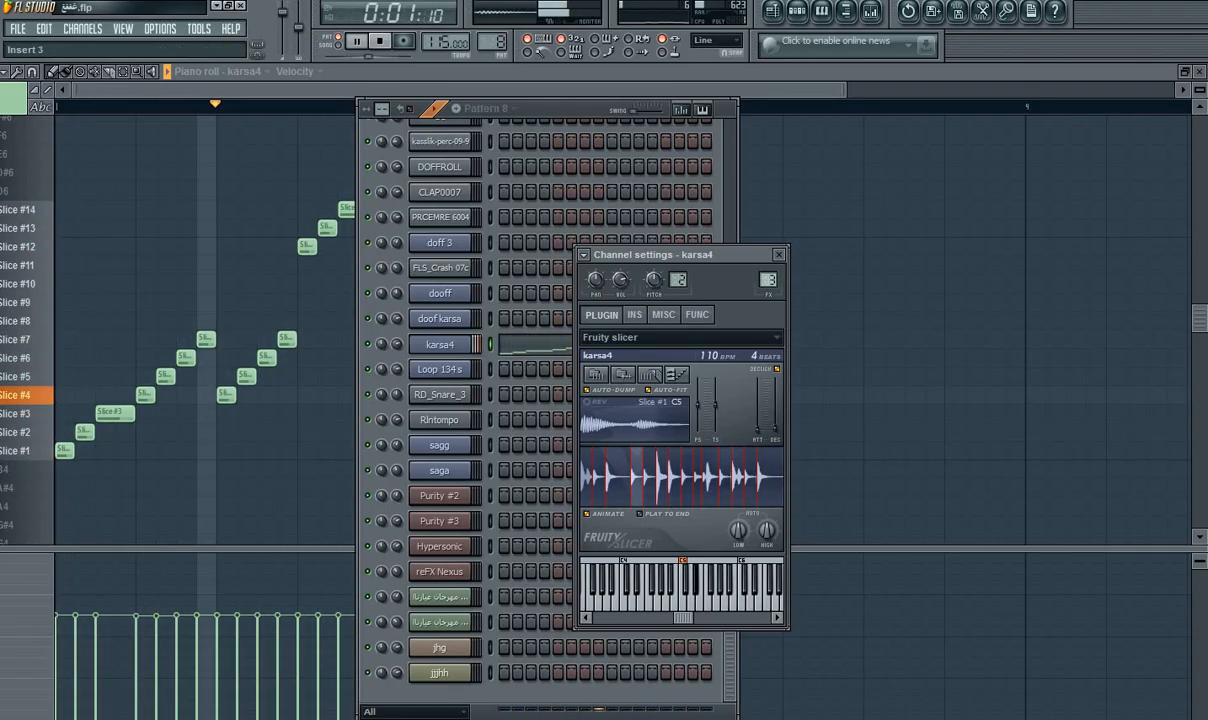
{"action": "left_click", "coordinate": [779, 254]}
{"action": "left_click", "coordinate": [775, 12]}
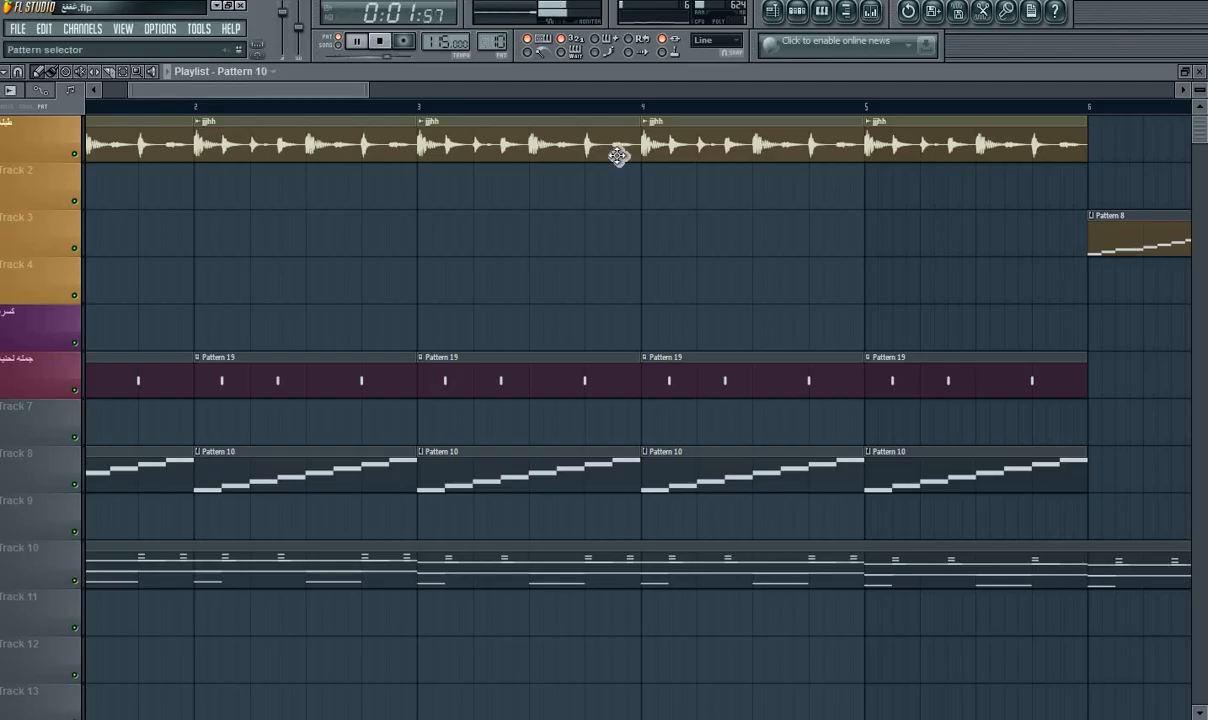
Place Pattern 10 on Track 4 at bar 6 and another Pattern 12 clip on Track 10 at bar 7.
{"action": "left_click", "coordinate": [1097, 285]}
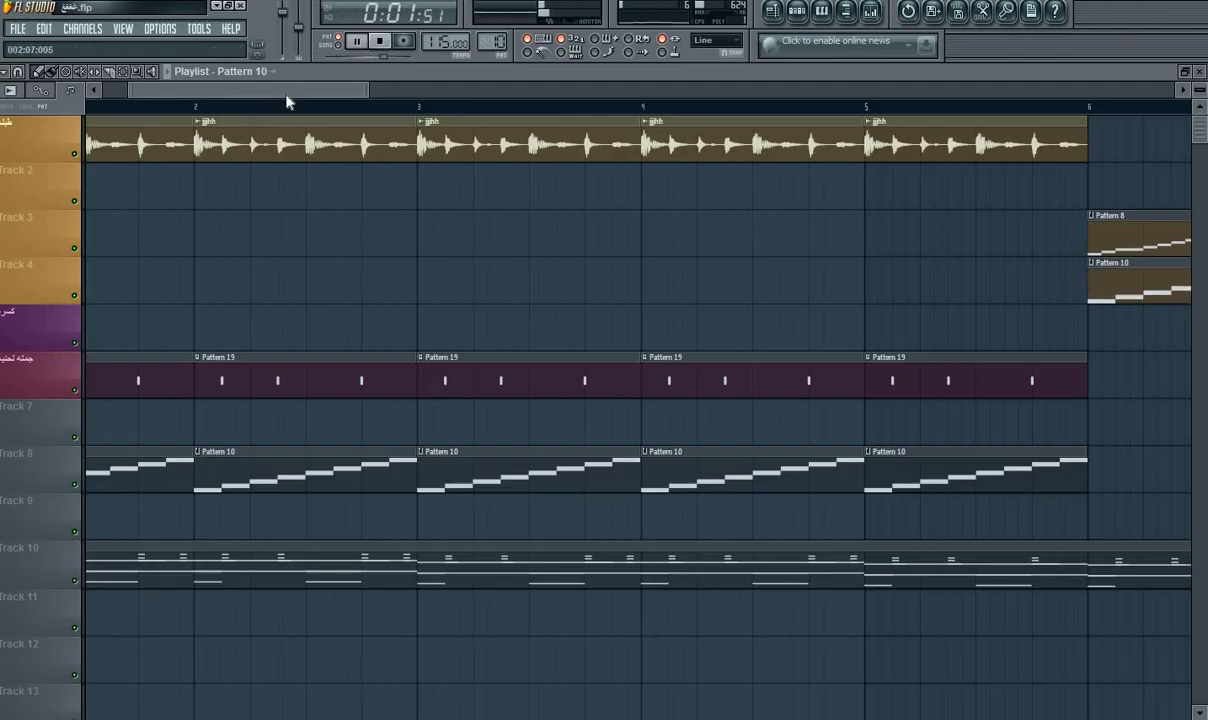
{"action": "left_click_drag", "start_coordinate": [287, 97], "coordinate": [423, 97]}
{"action": "left_click", "coordinate": [688, 564]}
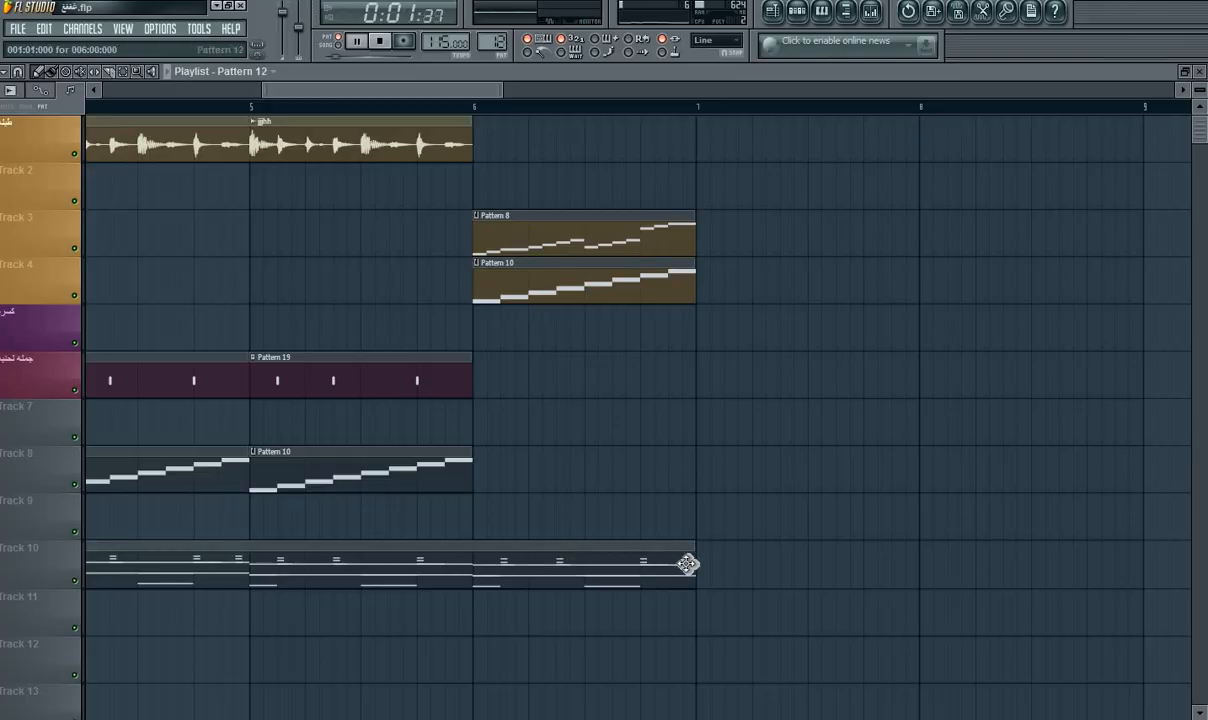
{"action": "left_click", "coordinate": [710, 577]}
Repeat the Pattern 10 clip on Track 4 across bars 7 to 10.
{"action": "left_click", "coordinate": [692, 289]}
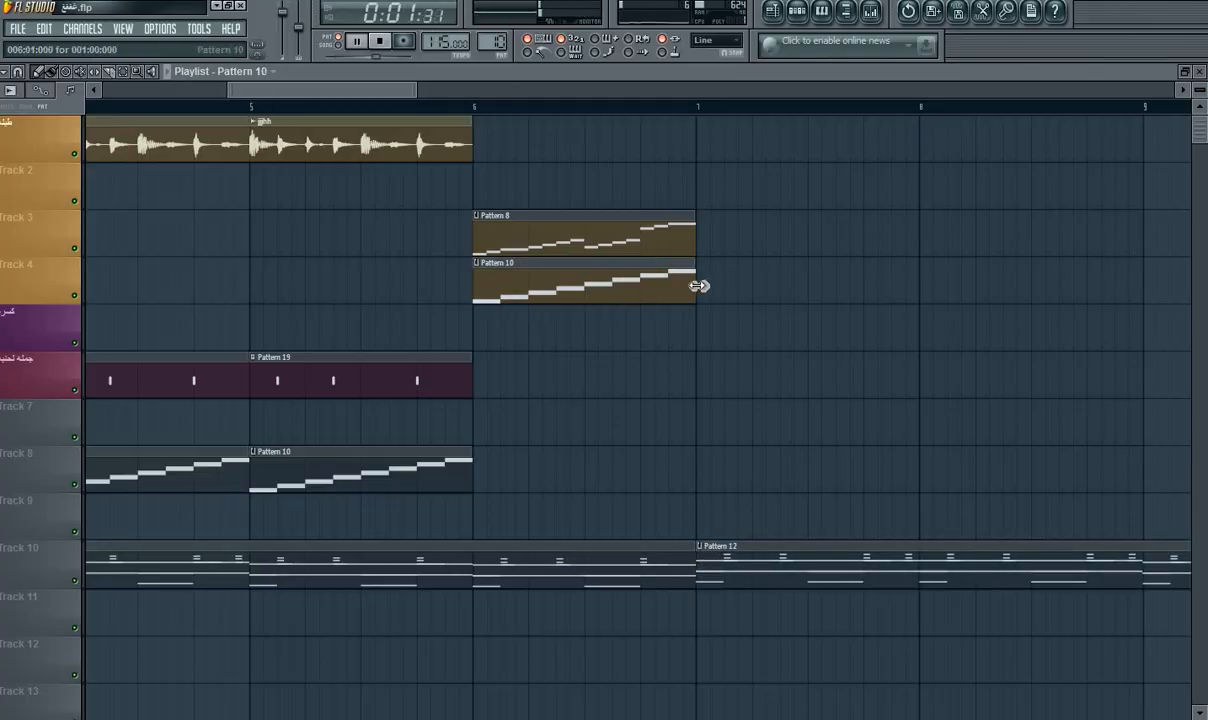
{"action": "left_click", "coordinate": [703, 287]}
{"action": "left_click", "coordinate": [932, 291]}
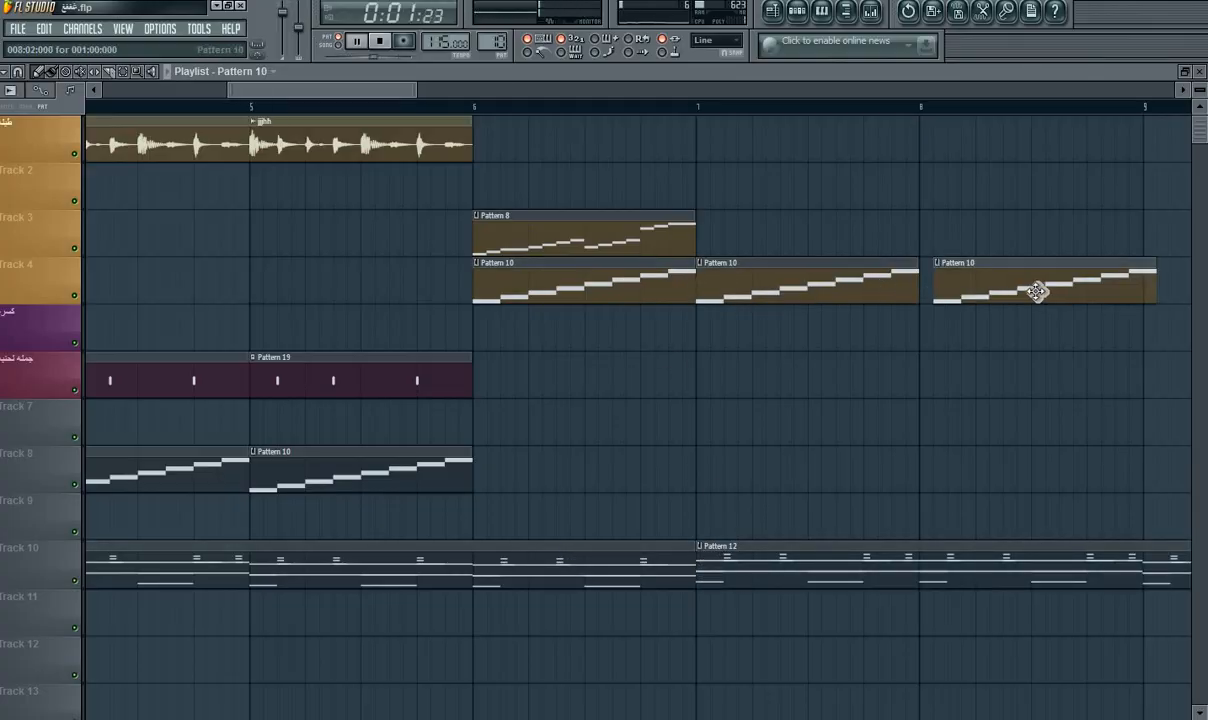
{"action": "left_click", "coordinate": [1155, 295]}
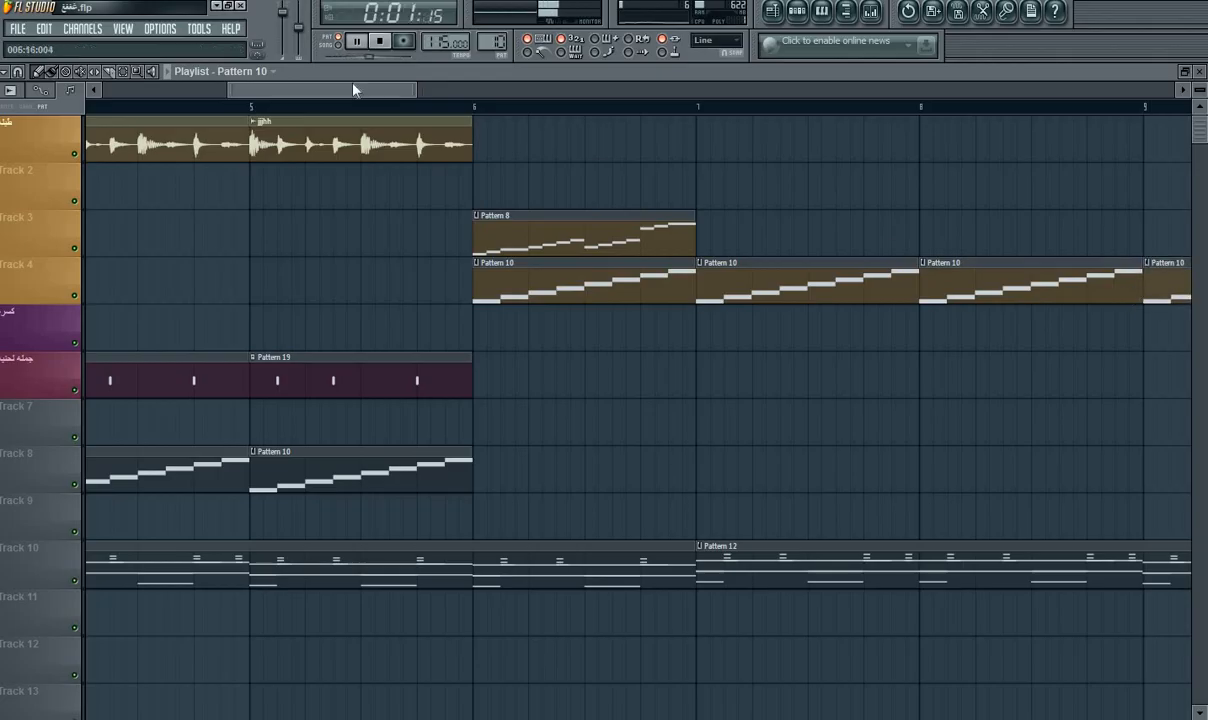
{"action": "left_click_drag", "start_coordinate": [352, 90], "coordinate": [448, 92]}
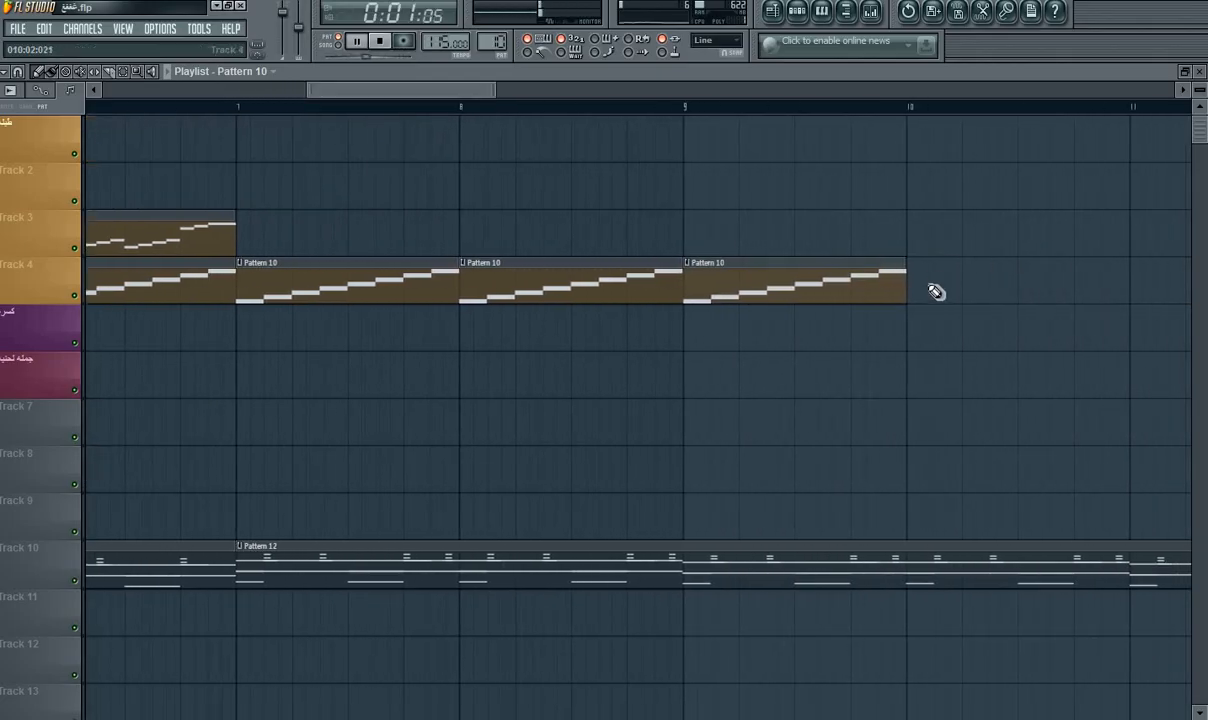
{"action": "left_click", "coordinate": [928, 285]}
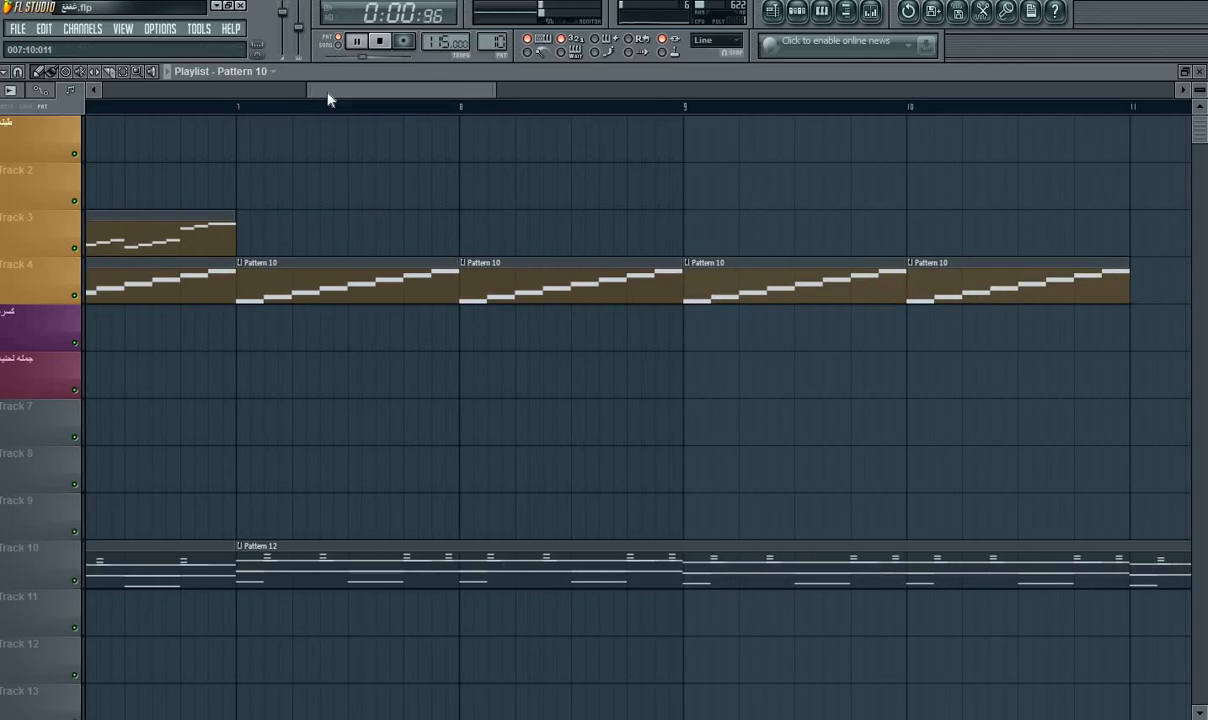
Duplicate the jjjhh, Pattern 19 and Track 8 Pattern 10 clips of bars 1 to 5 and move the copies to bars 7 to 11.
{"action": "left_click_drag", "start_coordinate": [328, 99], "coordinate": [226, 90]}
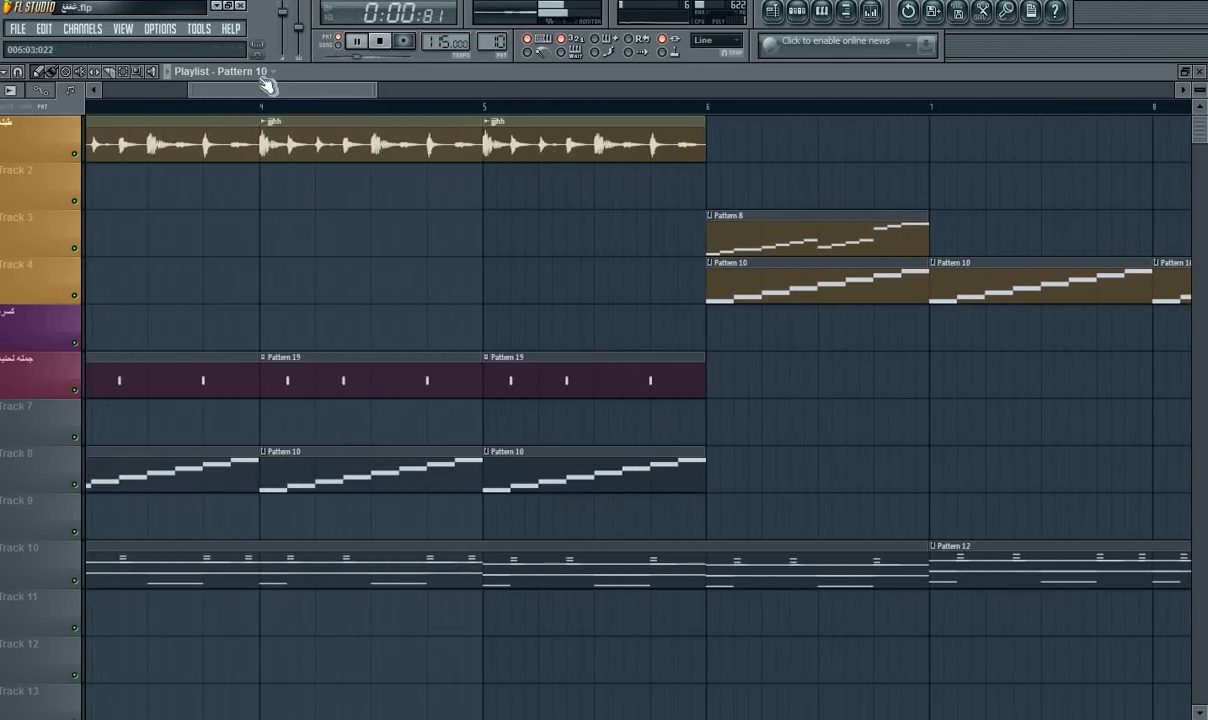
{"action": "left_click_drag", "start_coordinate": [145, 102], "coordinate": [104, 100]}
{"action": "key", "text": "space"}
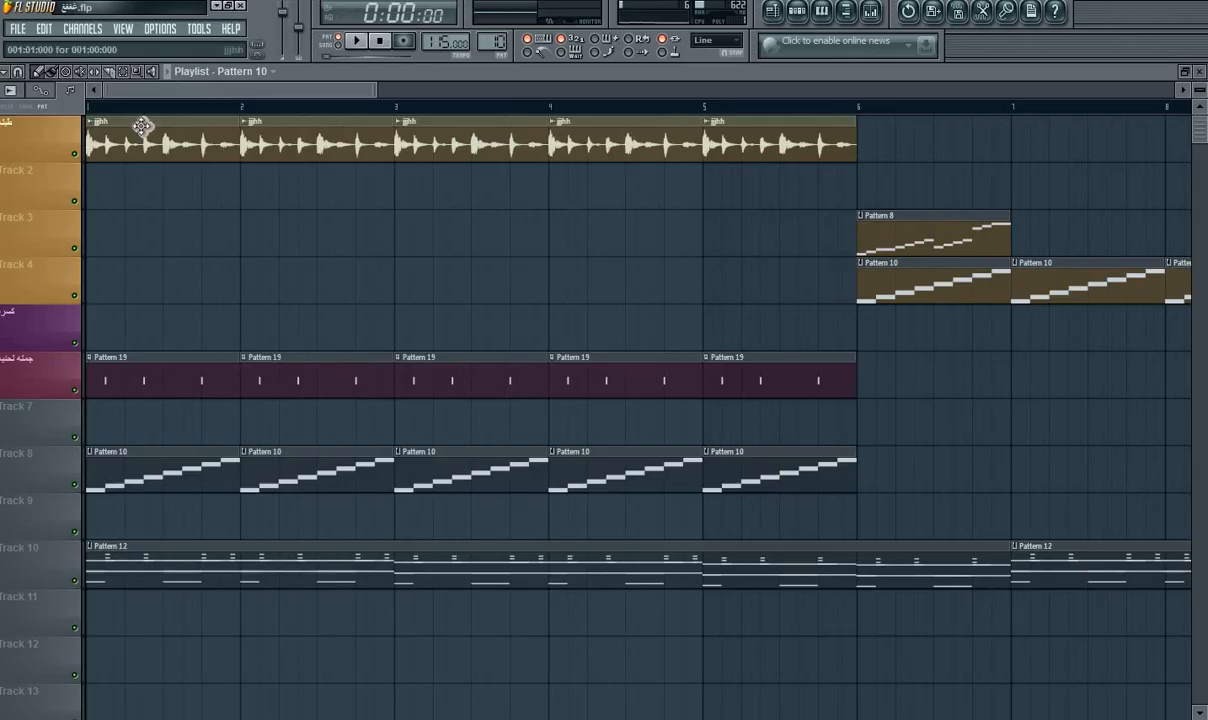
{"action": "left_click_drag", "start_coordinate": [806, 537], "coordinate": [86, 114]}
{"action": "key", "text": "ctrl+b"}
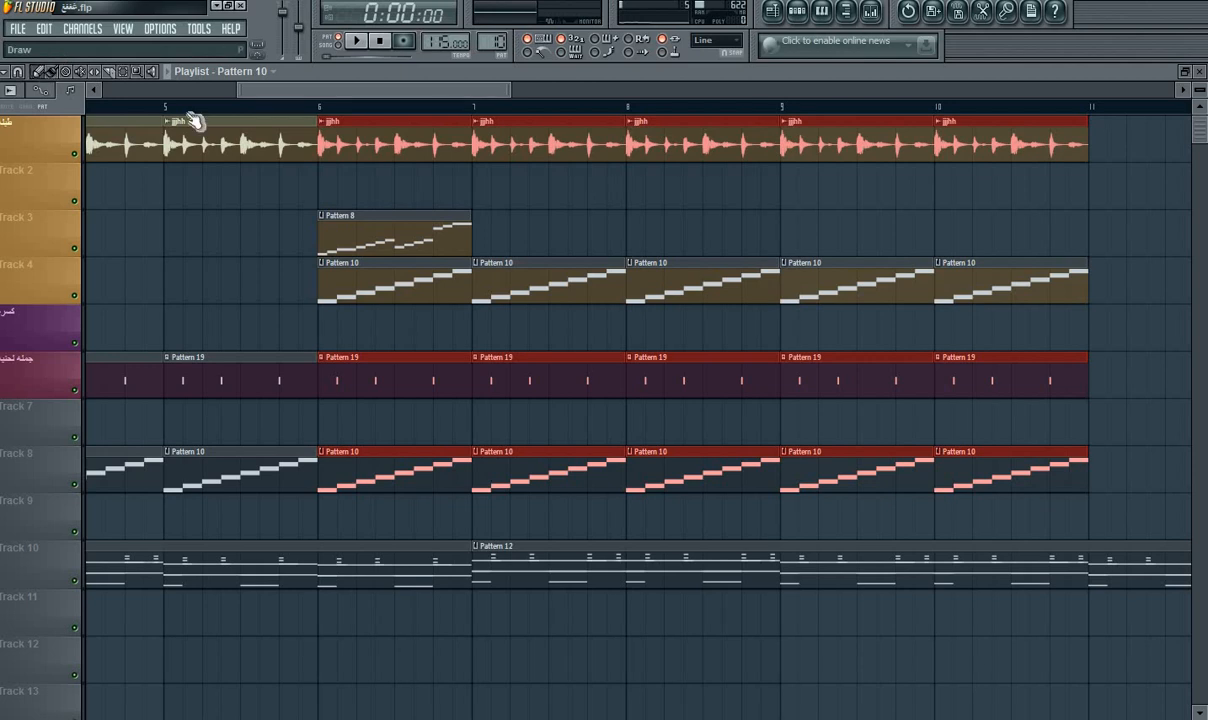
{"action": "left_click_drag", "start_coordinate": [345, 130], "coordinate": [501, 154]}
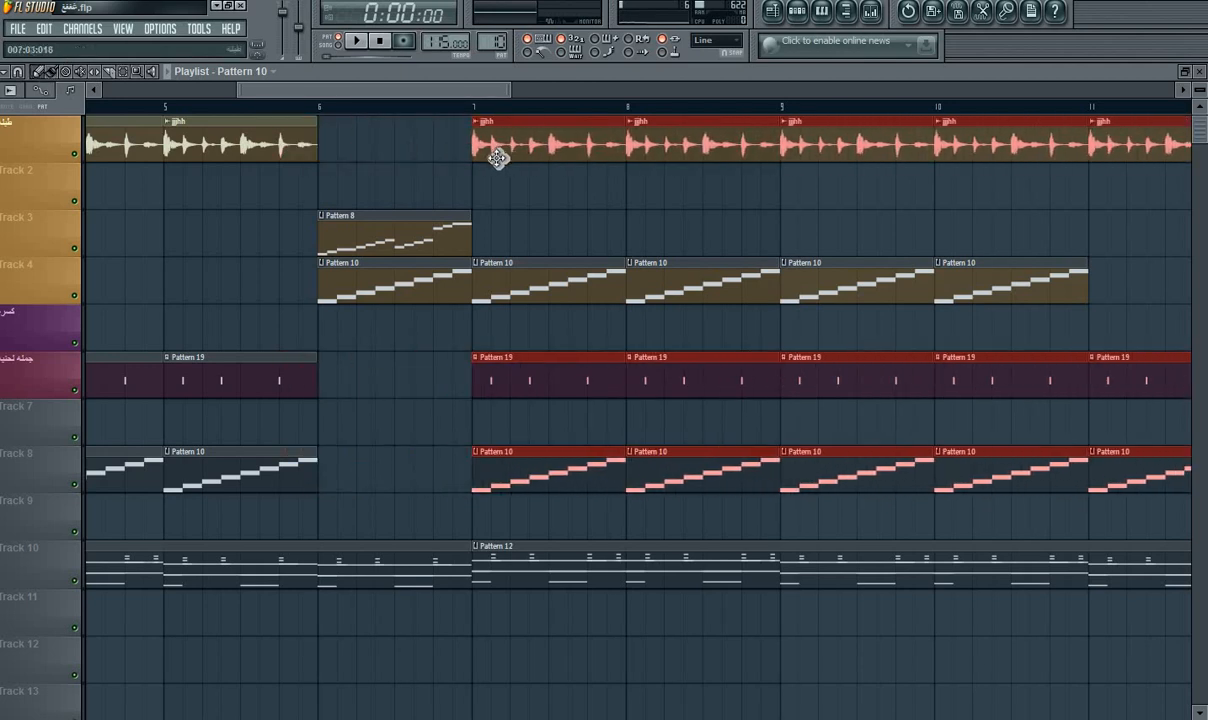
Add a Pattern 10 clip on Track 4 aligned to bar 11.
{"action": "left_click_drag", "start_coordinate": [319, 106], "coordinate": [410, 102]}
{"action": "left_click", "coordinate": [711, 271]}
{"action": "left_click", "coordinate": [745, 282]}
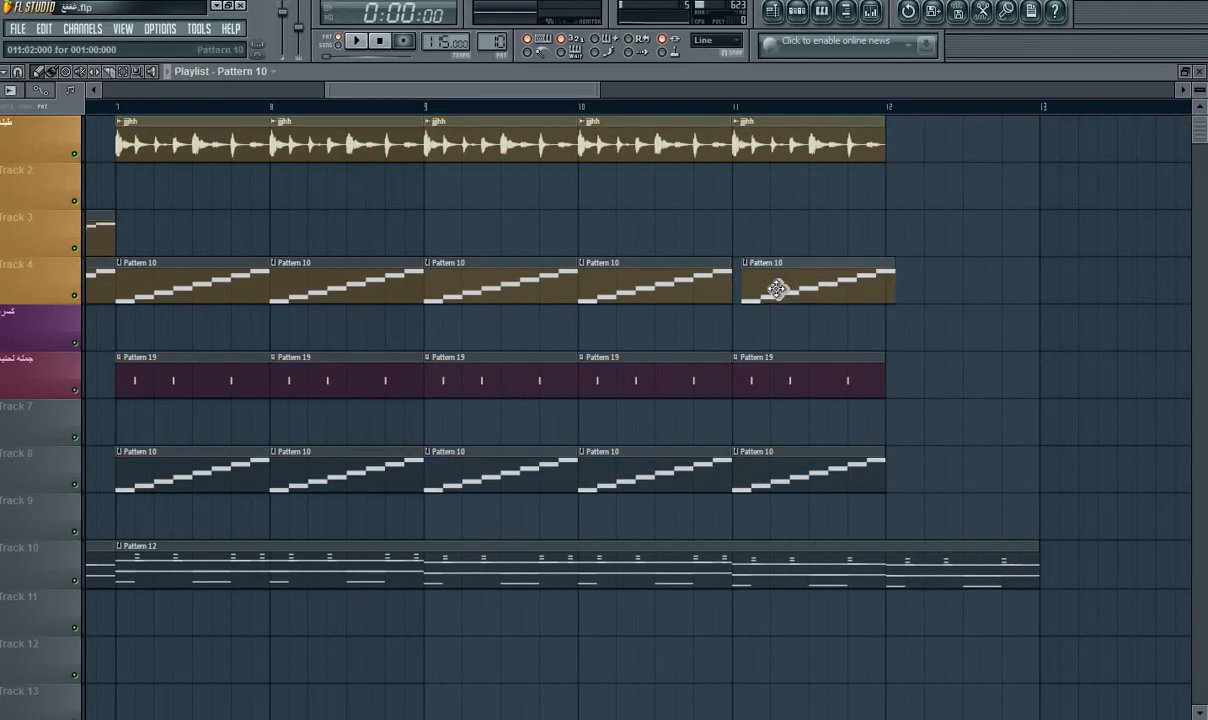
{"action": "left_click_drag", "start_coordinate": [777, 289], "coordinate": [770, 289]}
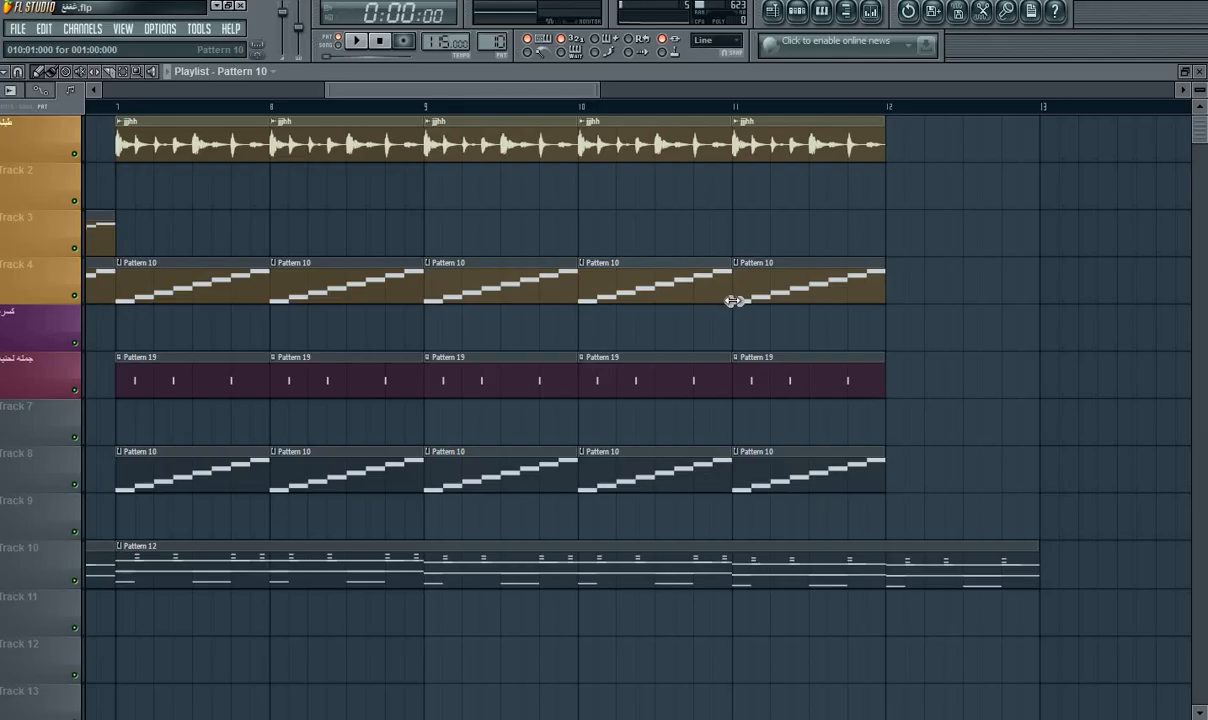
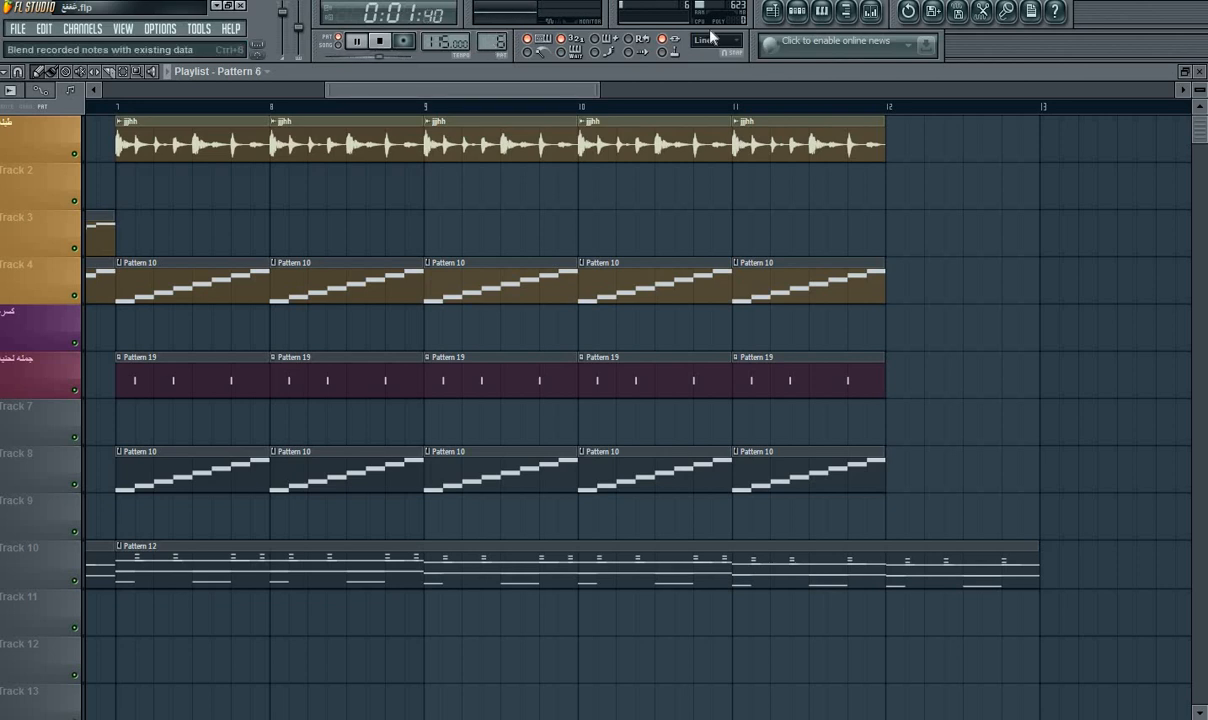
Check Pattern 6's crash step and place Pattern 6 on the purple fifth track at bar 7.
{"action": "left_click", "coordinate": [797, 11]}
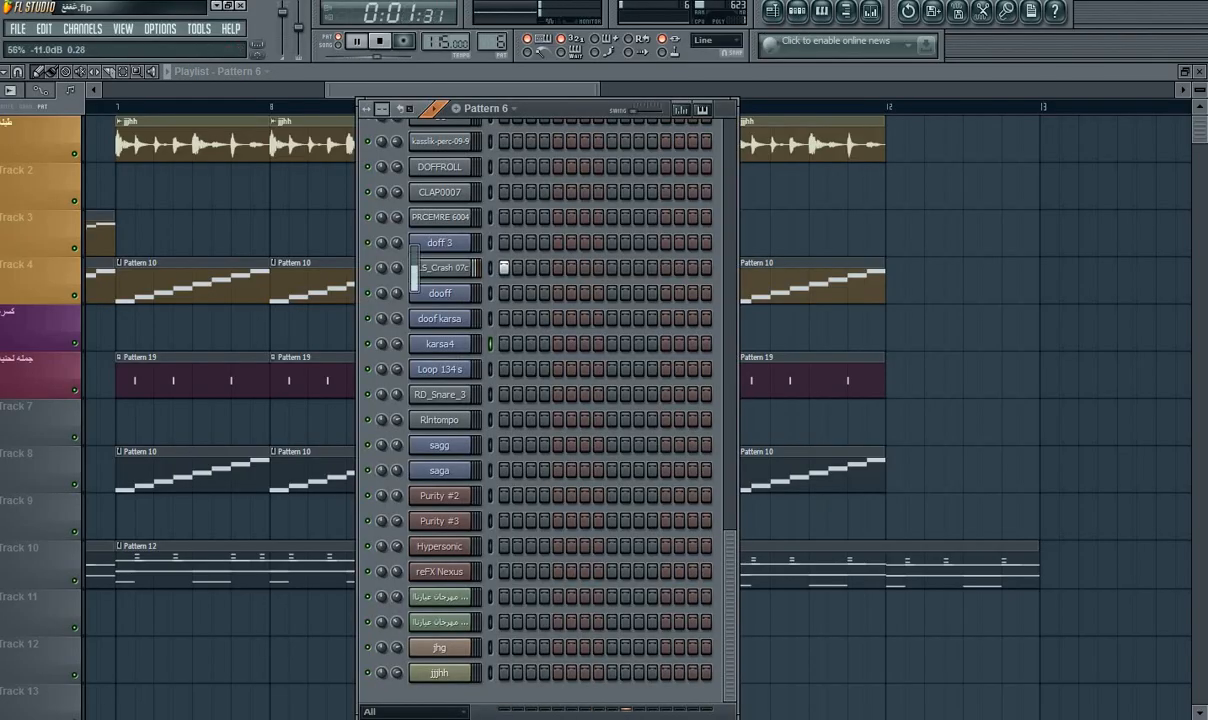
{"action": "left_click", "coordinate": [714, 76]}
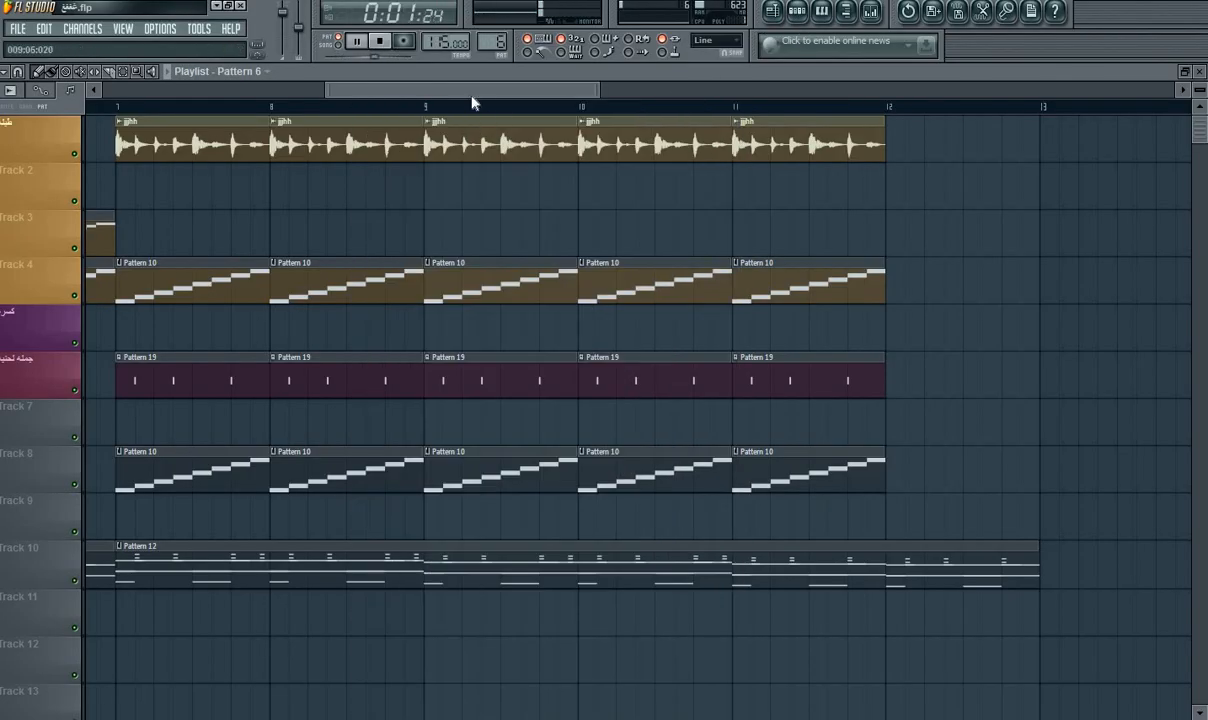
{"action": "left_click_drag", "start_coordinate": [473, 92], "coordinate": [150, 92]}
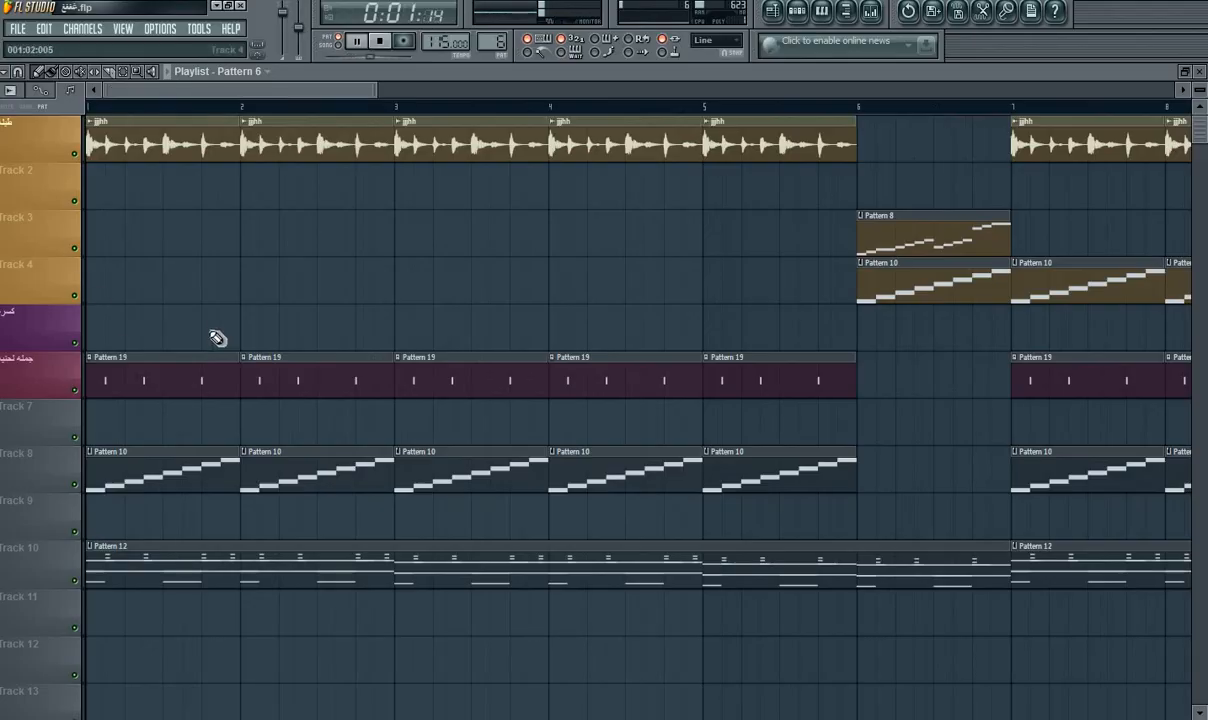
{"action": "left_click", "coordinate": [1015, 338]}
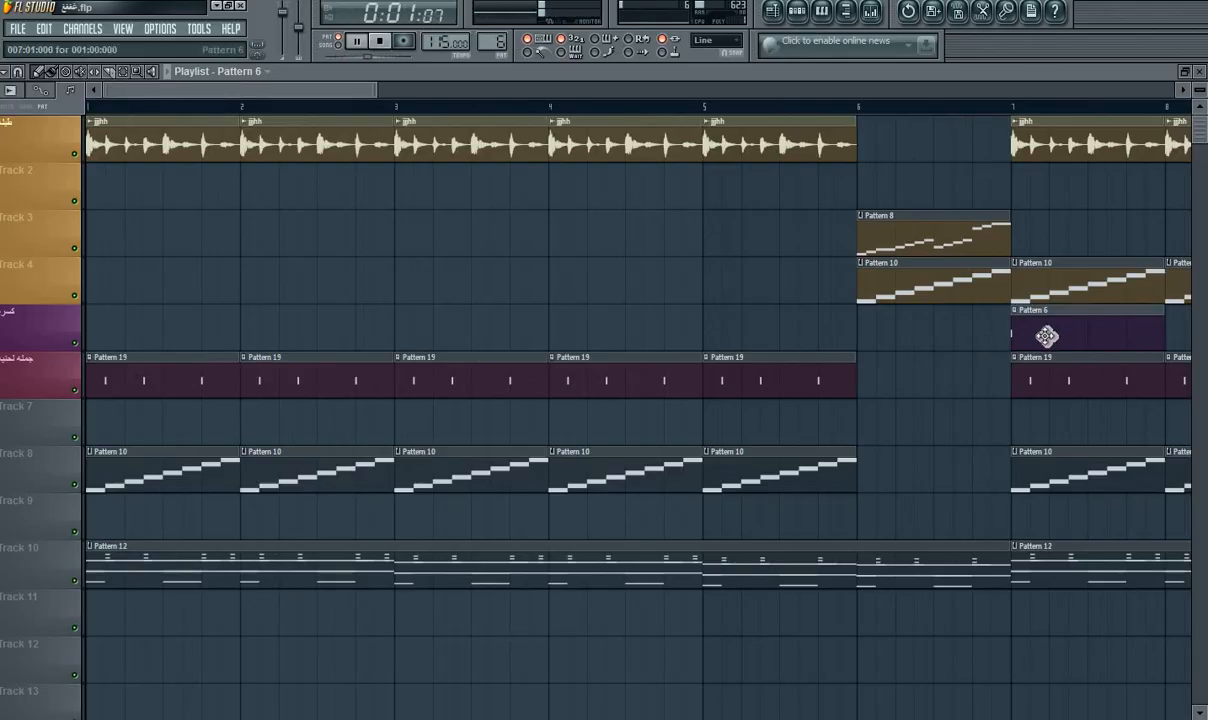
Place Pattern 3 on Track 3 at bar 12 and open its Purity piano roll.
{"action": "left_click_drag", "start_coordinate": [341, 89], "coordinate": [561, 120]}
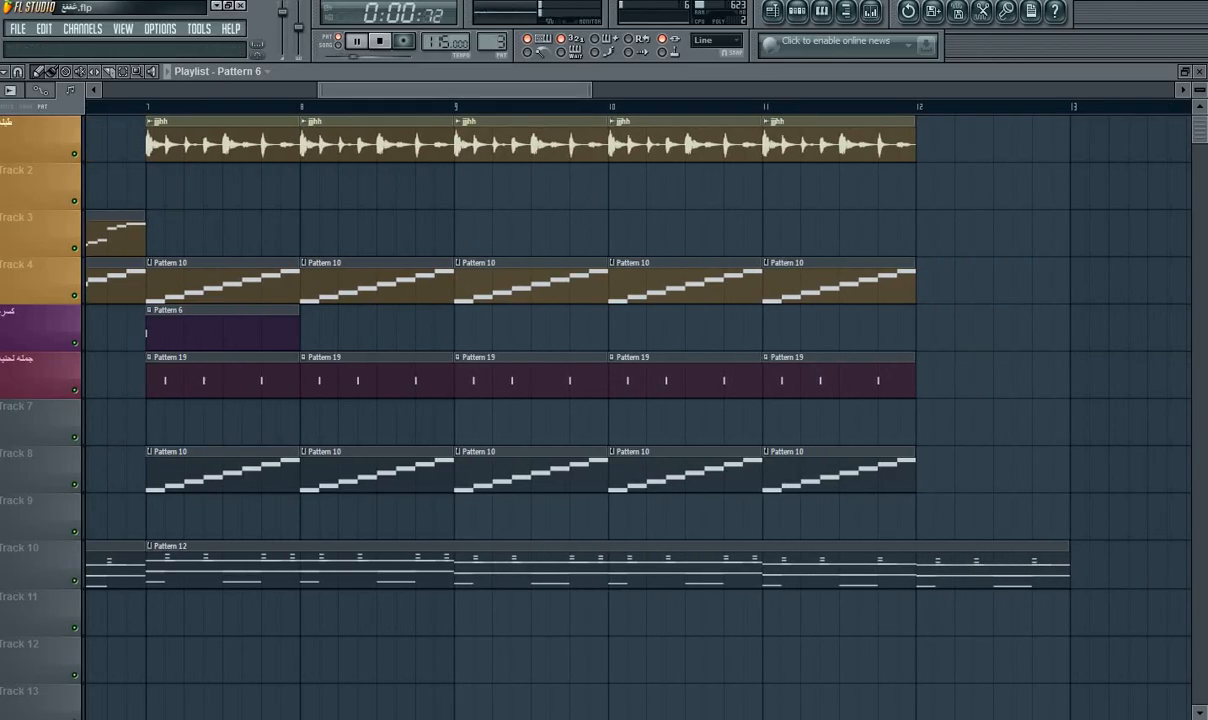
{"action": "left_click", "coordinate": [930, 240]}
{"action": "double_click", "coordinate": [946, 240]}
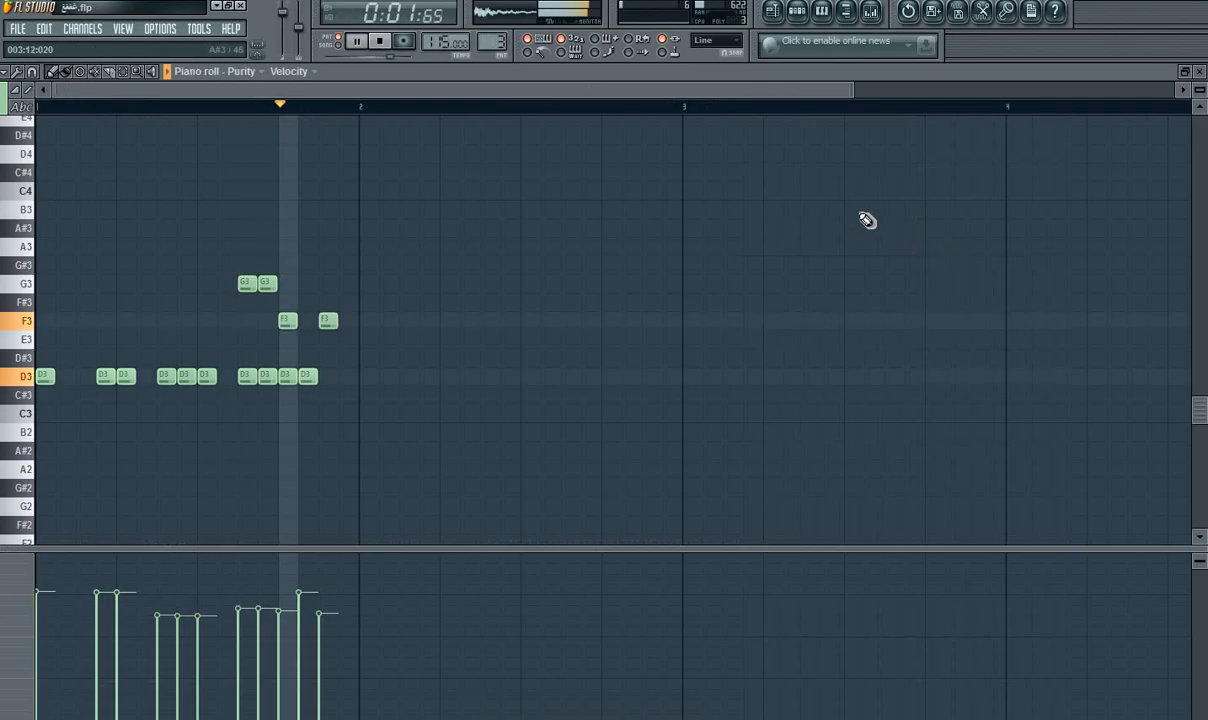
Inspect the Purity channel's instrument preset and adjust the channel's target mixer track while Pattern 3 plays.
{"action": "left_click", "coordinate": [812, 10]}
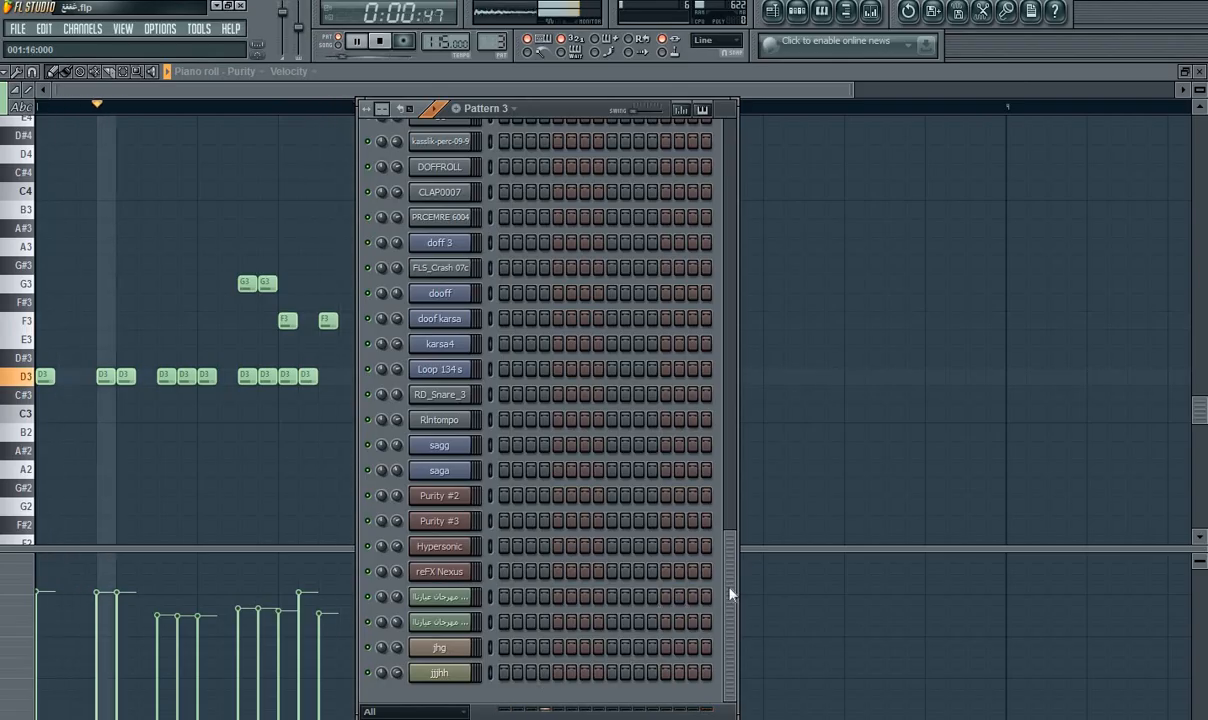
{"action": "scroll", "coordinate": [730, 595], "scroll_direction": "up", "scroll_amount": 10}
{"action": "left_click", "coordinate": [465, 334]}
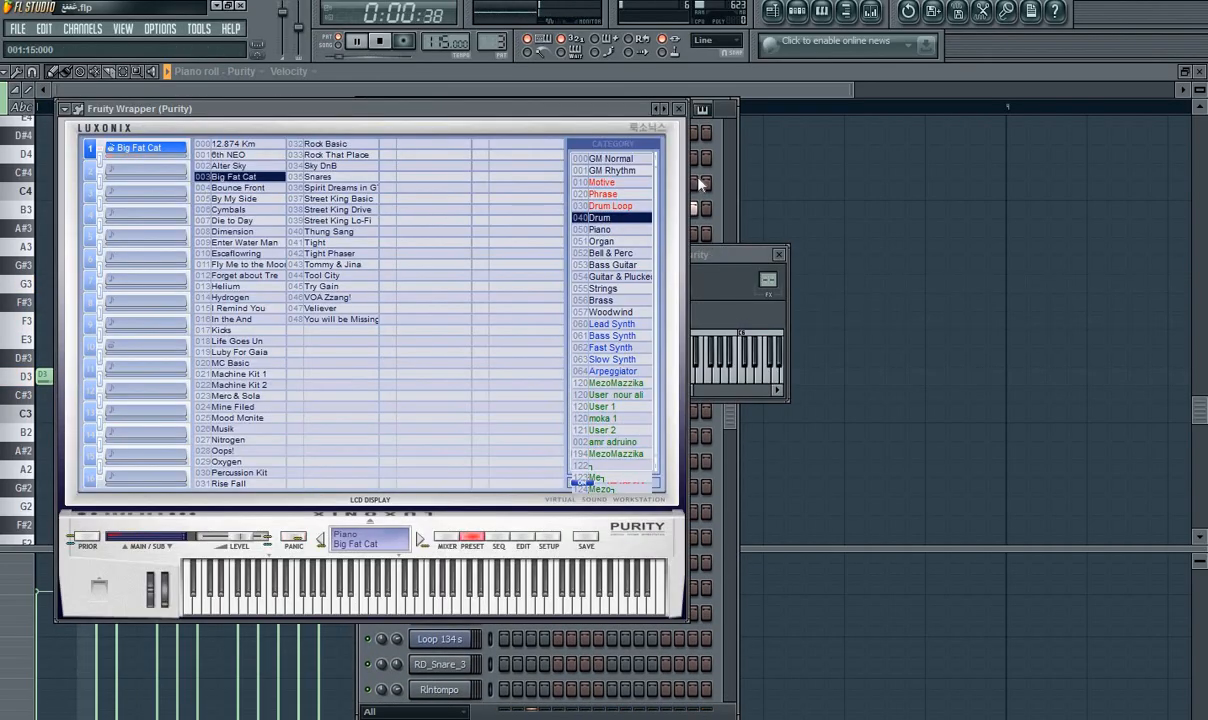
{"action": "left_click", "coordinate": [679, 108]}
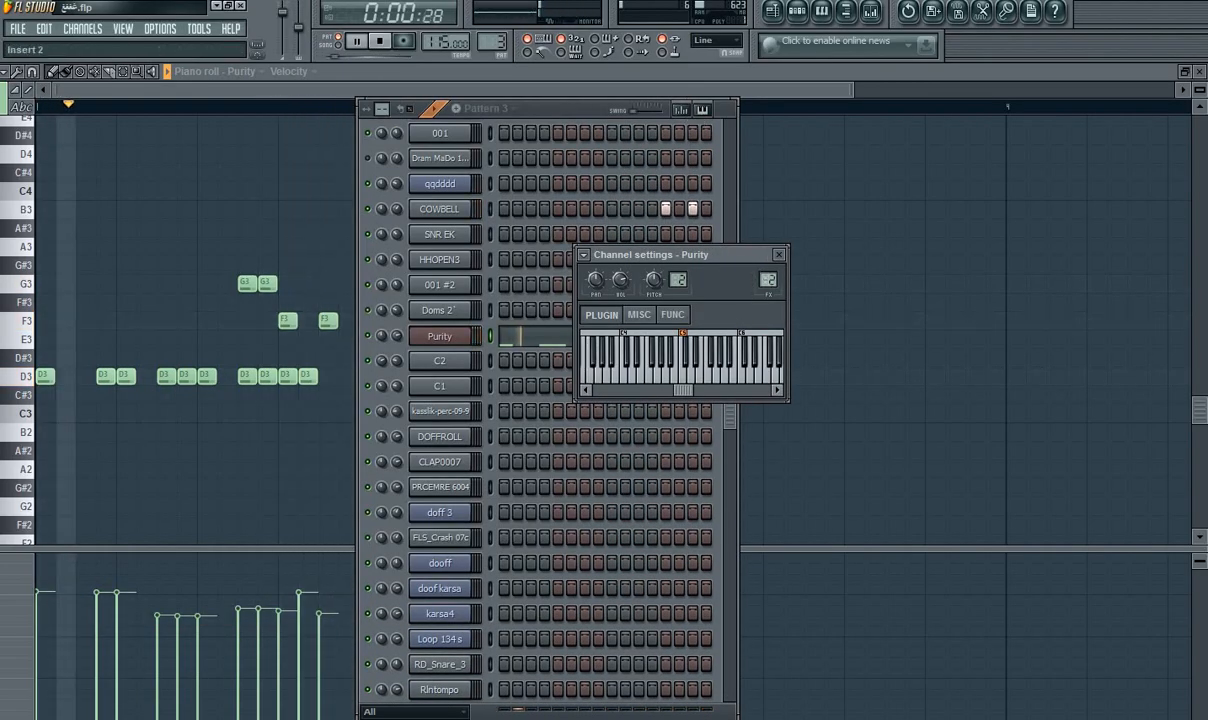
{"action": "mouse_move", "coordinate": [768, 281]}
{"action": "left_mouse_down"}
{"action": "mouse_move", "coordinate": [768, 265]}
{"action": "mouse_move", "coordinate": [768, 285]}
{"action": "left_mouse_up"}
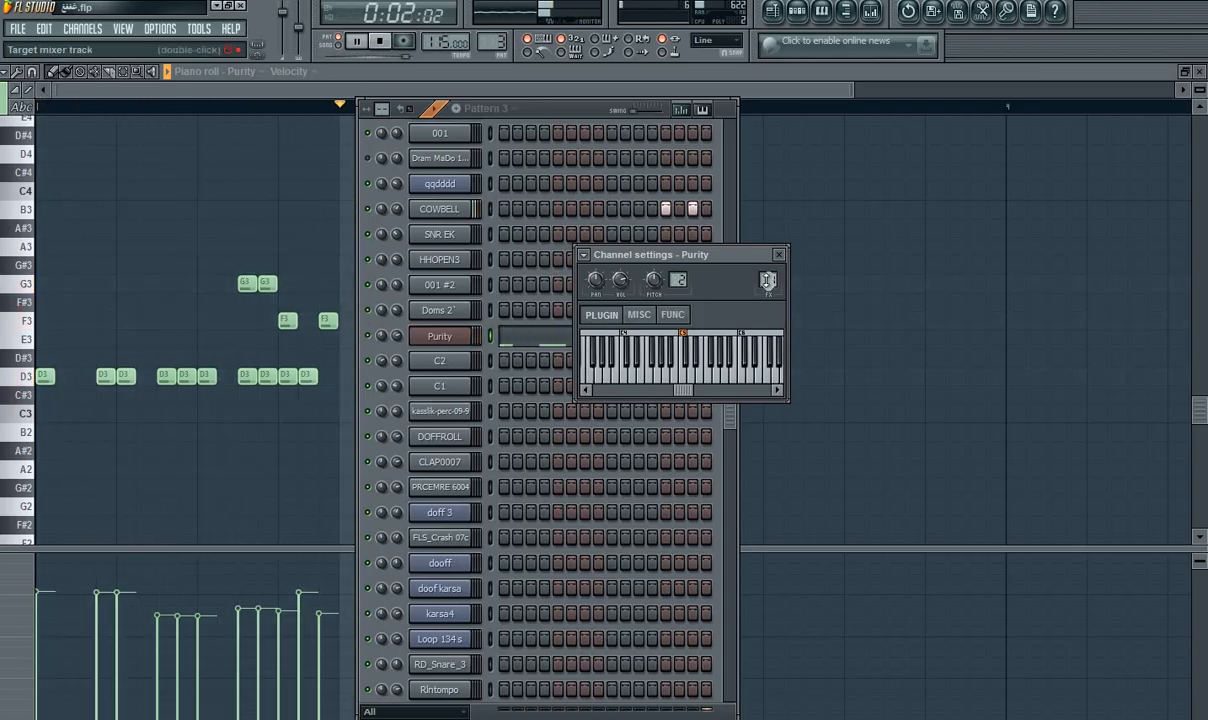
{"action": "left_click", "coordinate": [779, 254]}
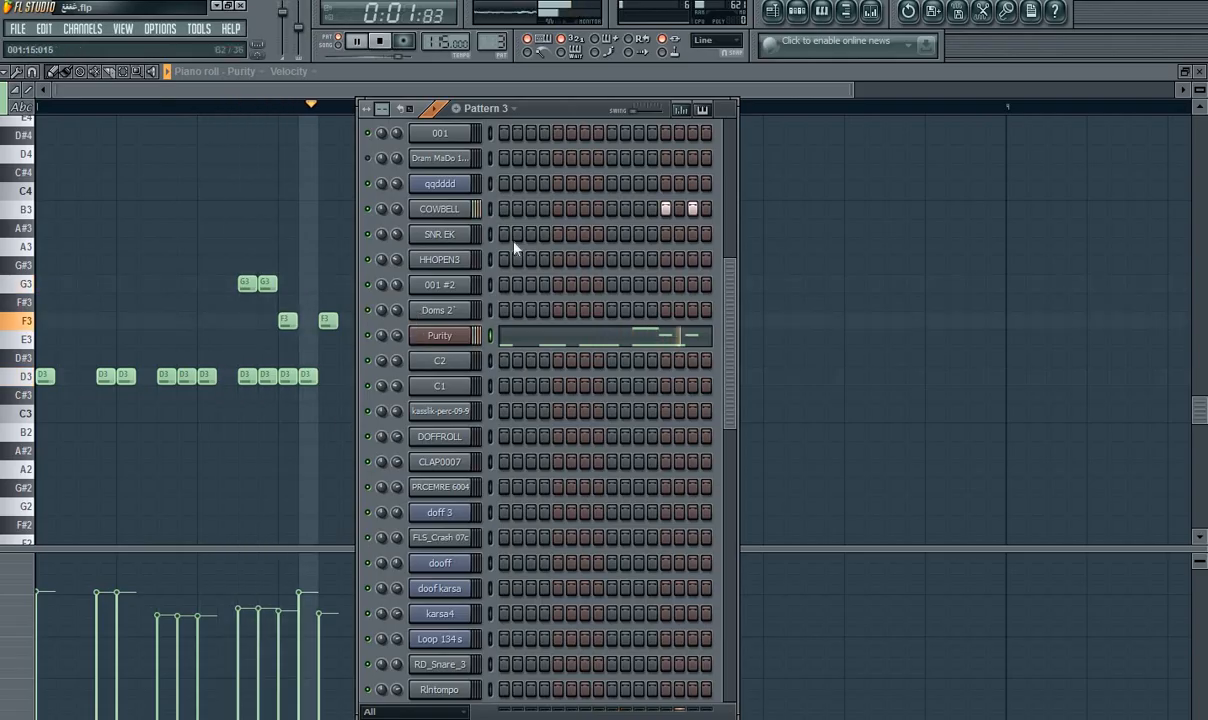
Stop playback and add Pattern 3 on the purple fifth track and Pattern 10 on Track 4 at bar 12.
{"action": "key", "text": "space"}
{"action": "left_click", "coordinate": [776, 20]}
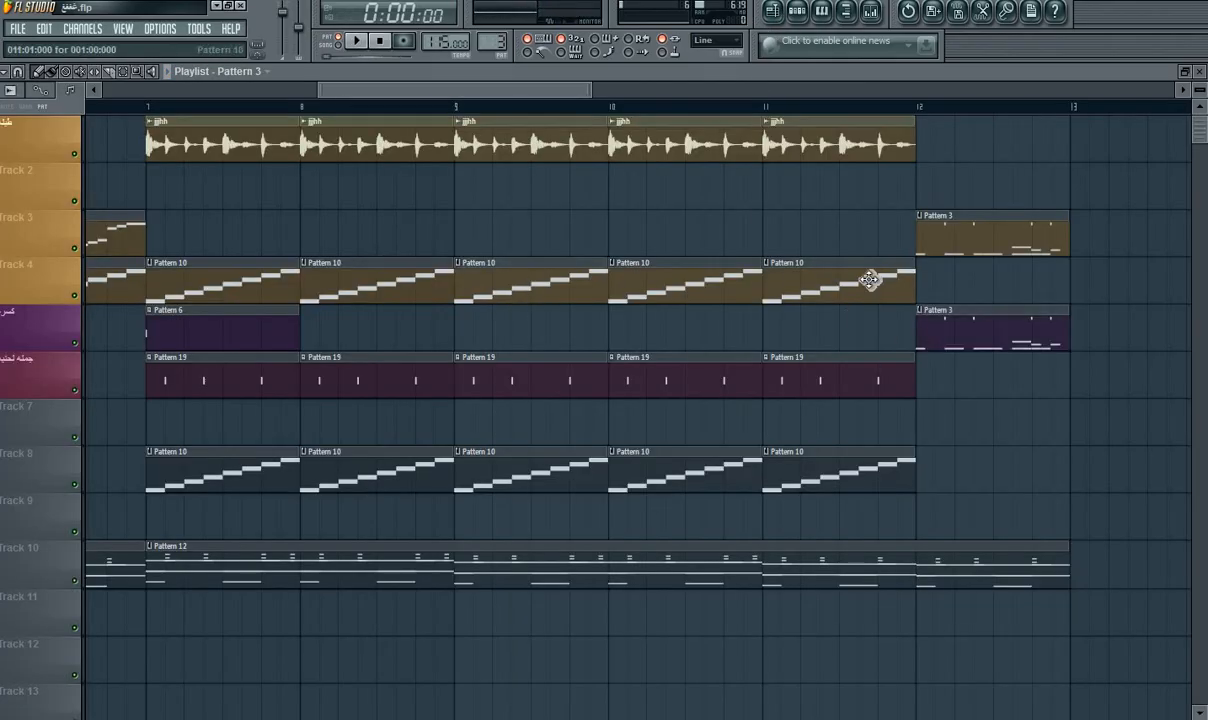
{"action": "left_click", "coordinate": [936, 290]}
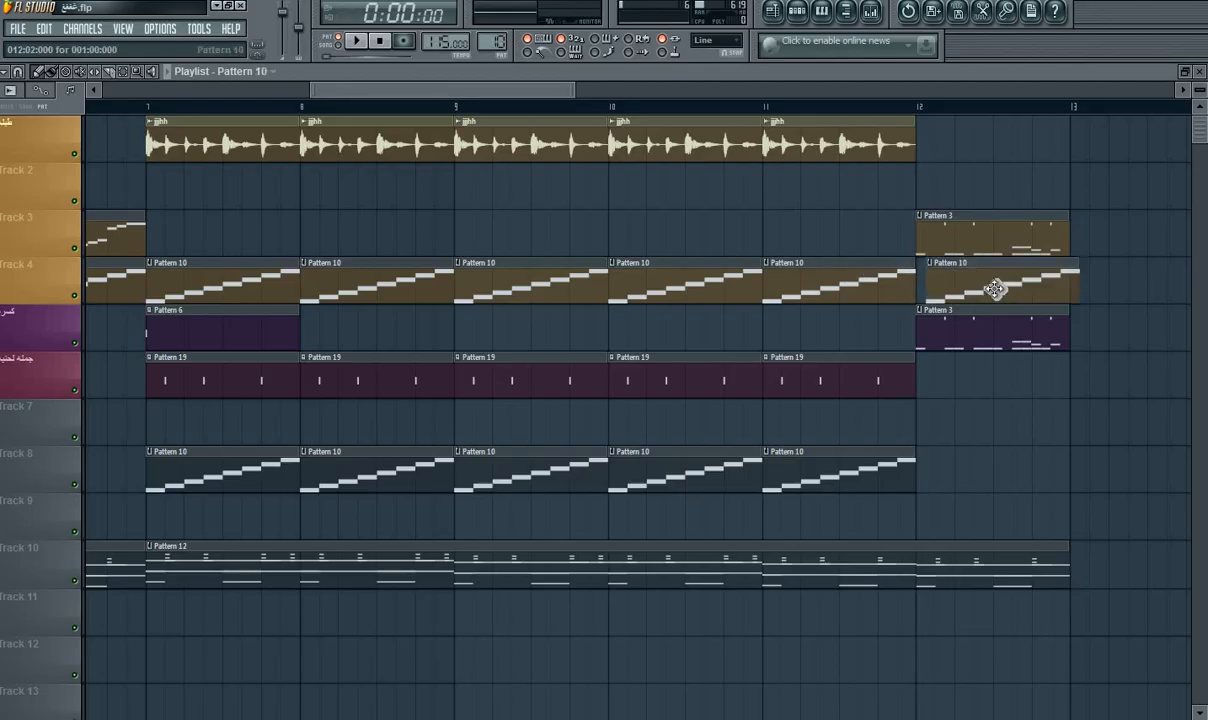
Play the arrangement in song mode from bar 1 into the Pattern 8 section, and stop playback.
{"action": "left_click", "coordinate": [338, 45]}
{"action": "key", "text": "space"}
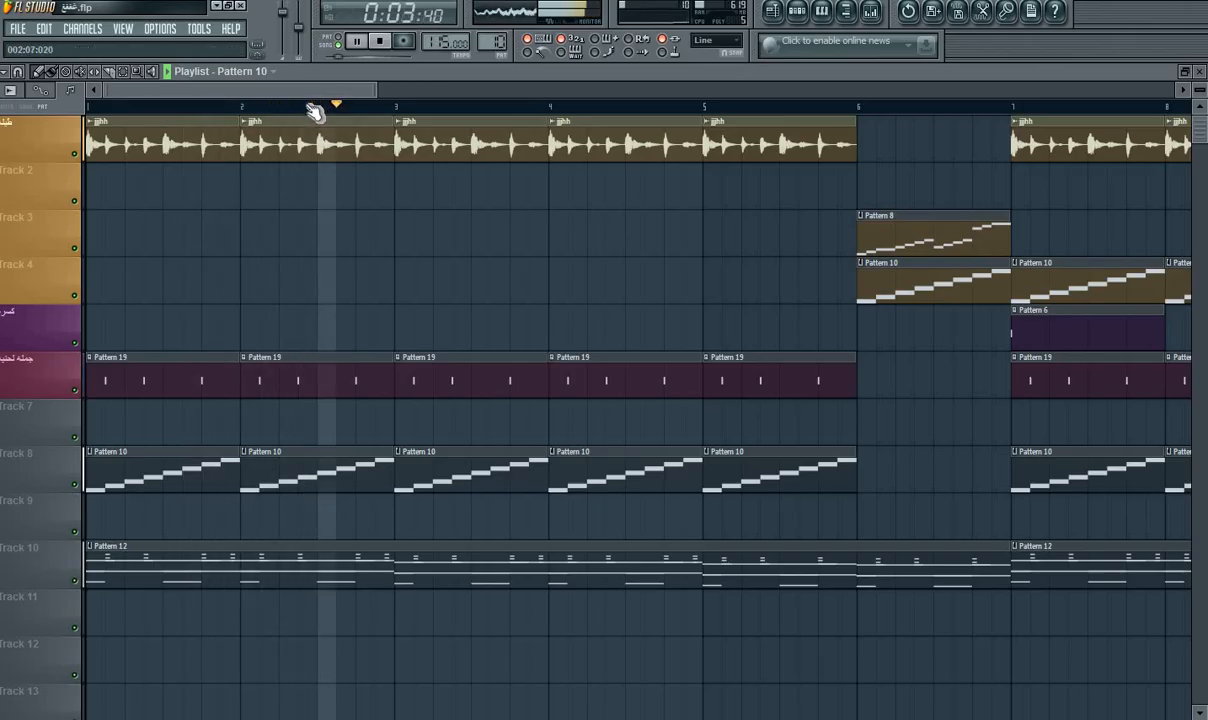
{"action": "left_click_drag", "start_coordinate": [332, 94], "coordinate": [467, 122]}
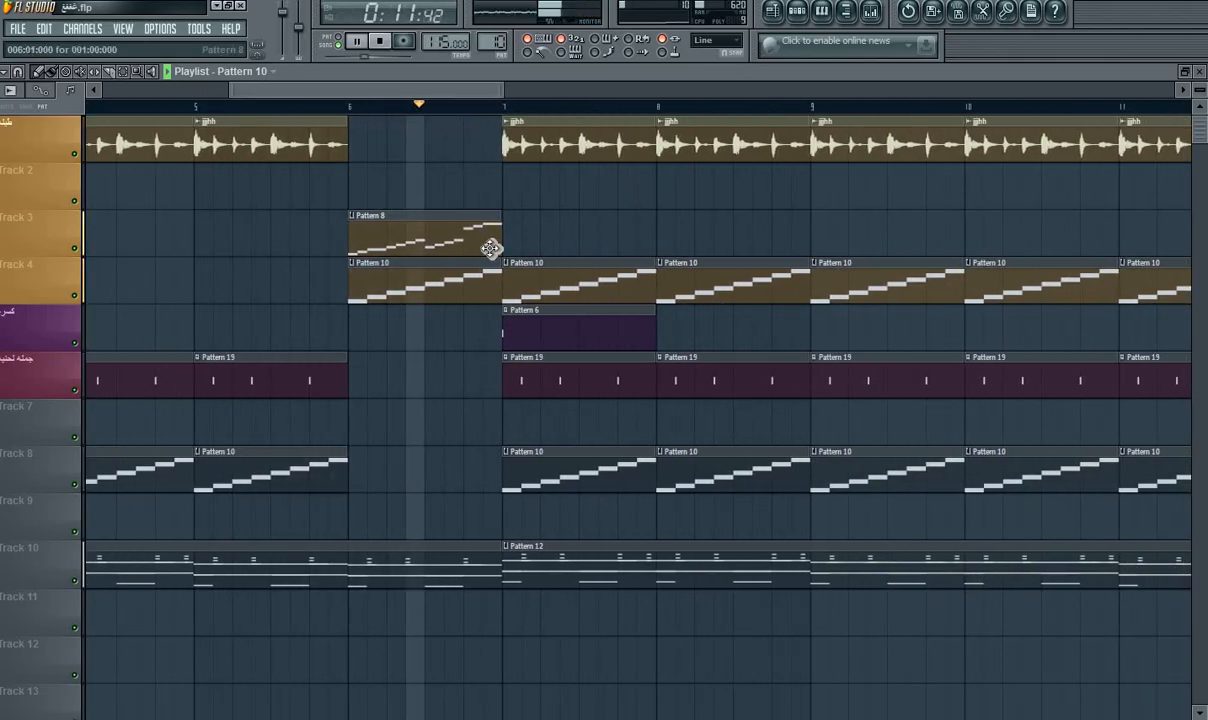
{"action": "key", "text": "space"}
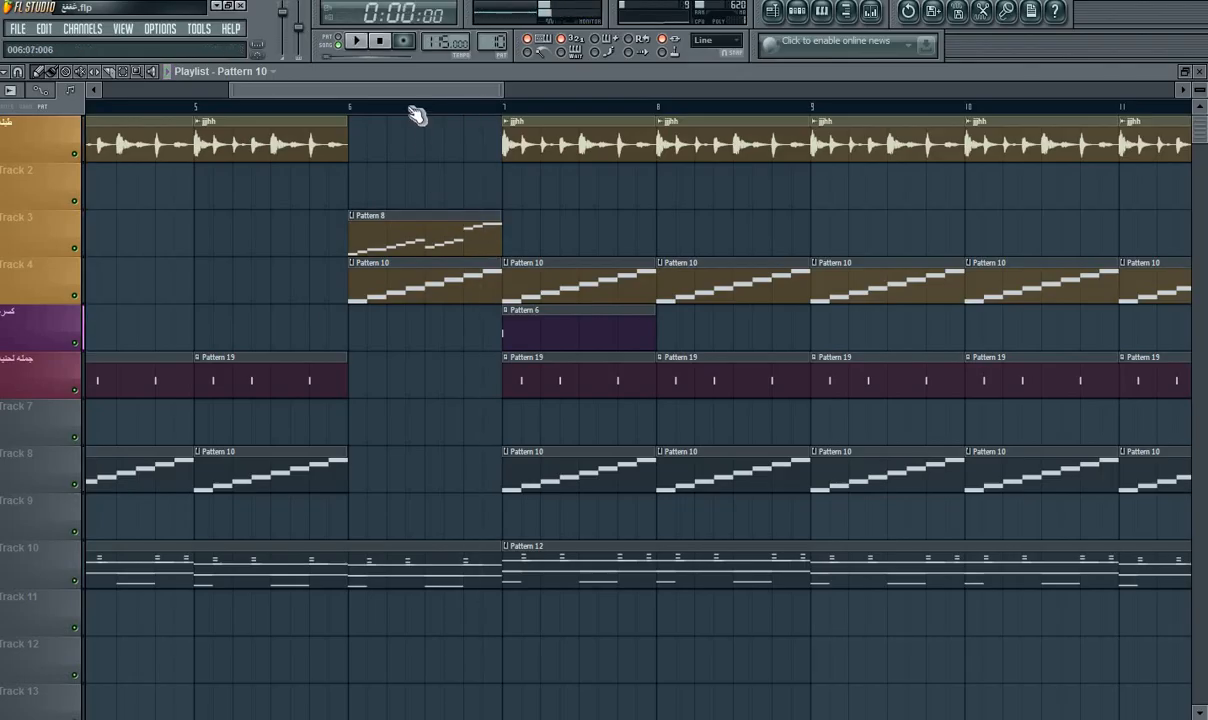
Switch back to pattern mode, view Pattern 10's sagg piano roll and channel list, and return to the playlist's opening bars.
{"action": "double_click", "coordinate": [284, 457]}
{"action": "left_click", "coordinate": [345, 42]}
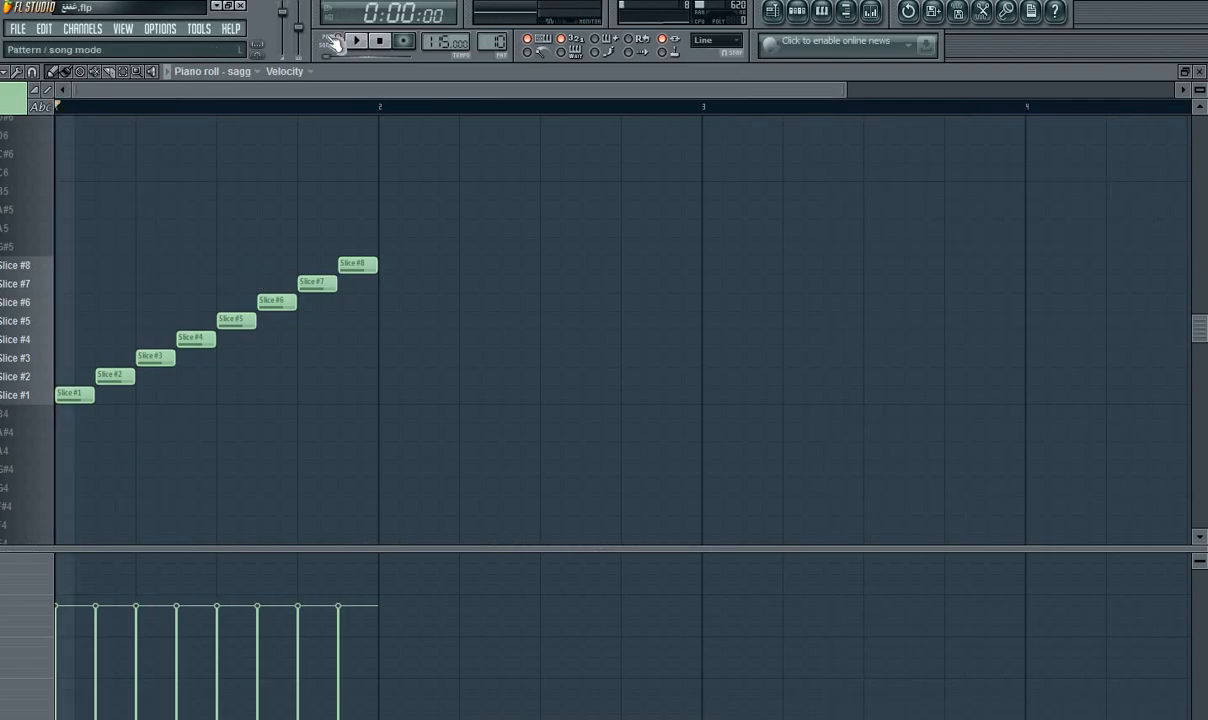
{"action": "key", "text": "F6"}
{"action": "key", "text": "space"}
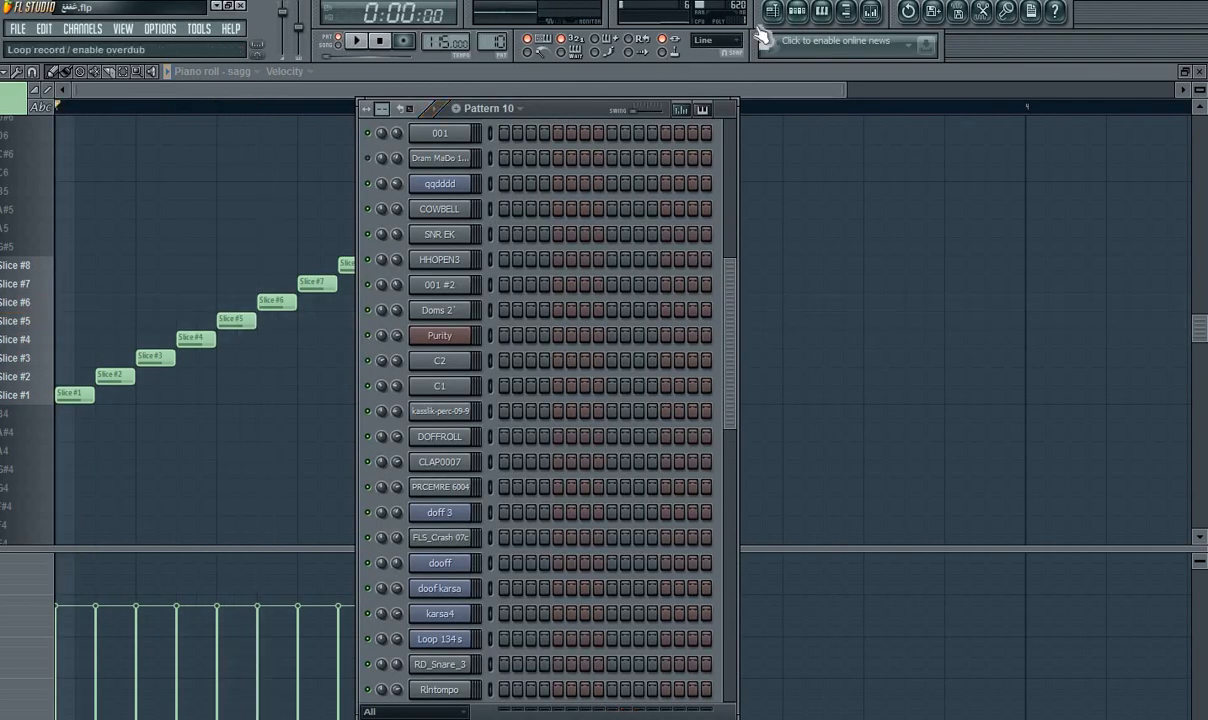
{"action": "left_click", "coordinate": [773, 14]}
{"action": "left_click_drag", "start_coordinate": [360, 91], "coordinate": [230, 91]}
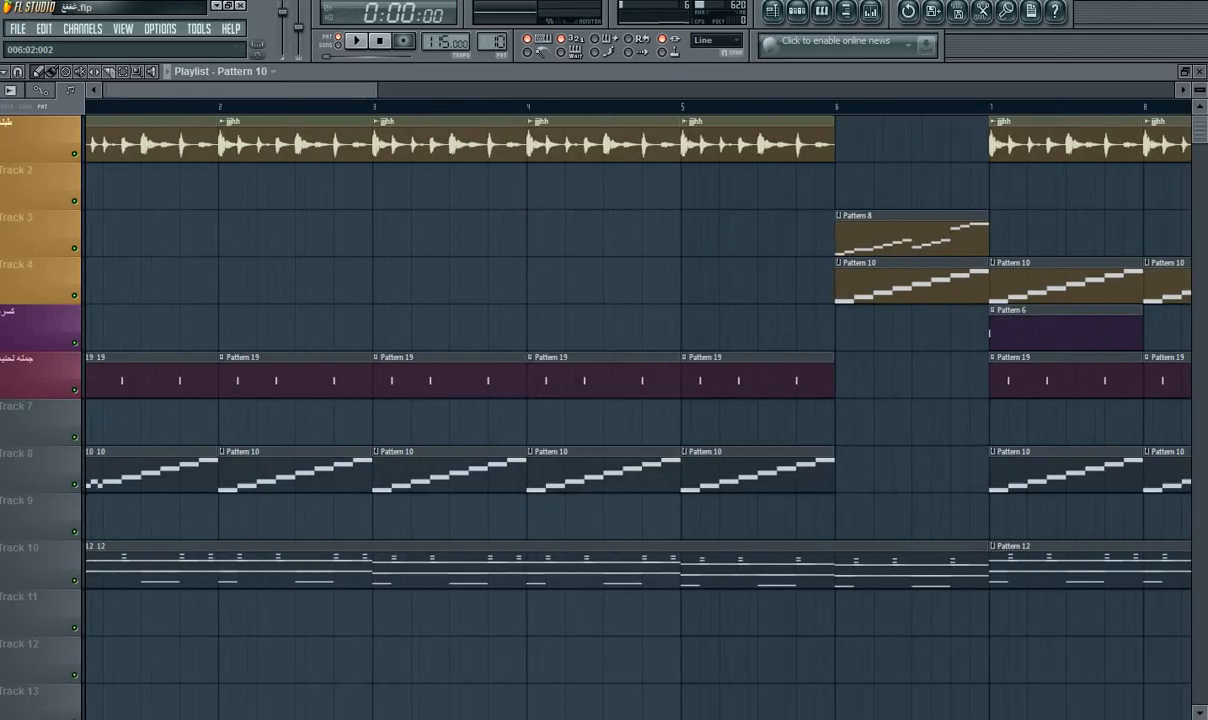
Remove the Pattern 10 clips from Track 8 in bars 1 to 5 and add Pattern 6 at bar 1 on the purple fifth track.
{"action": "left_click_drag", "start_coordinate": [817, 486], "coordinate": [90, 480]}
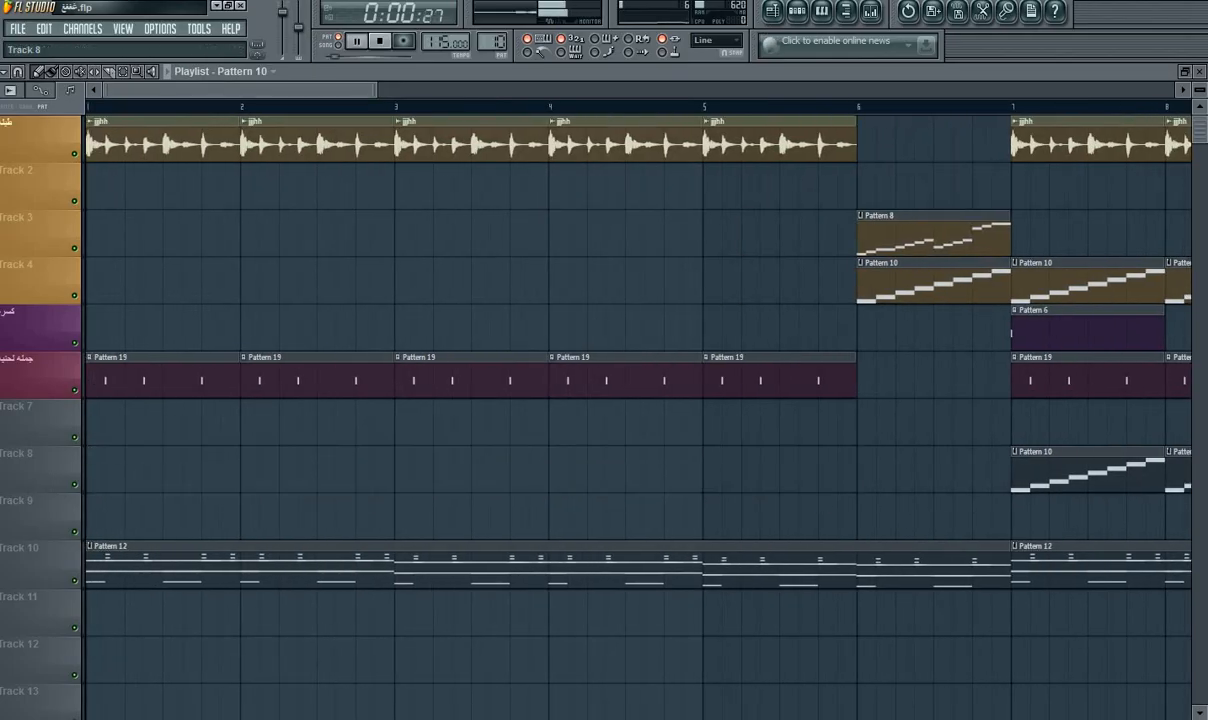
{"action": "key", "text": "space"}
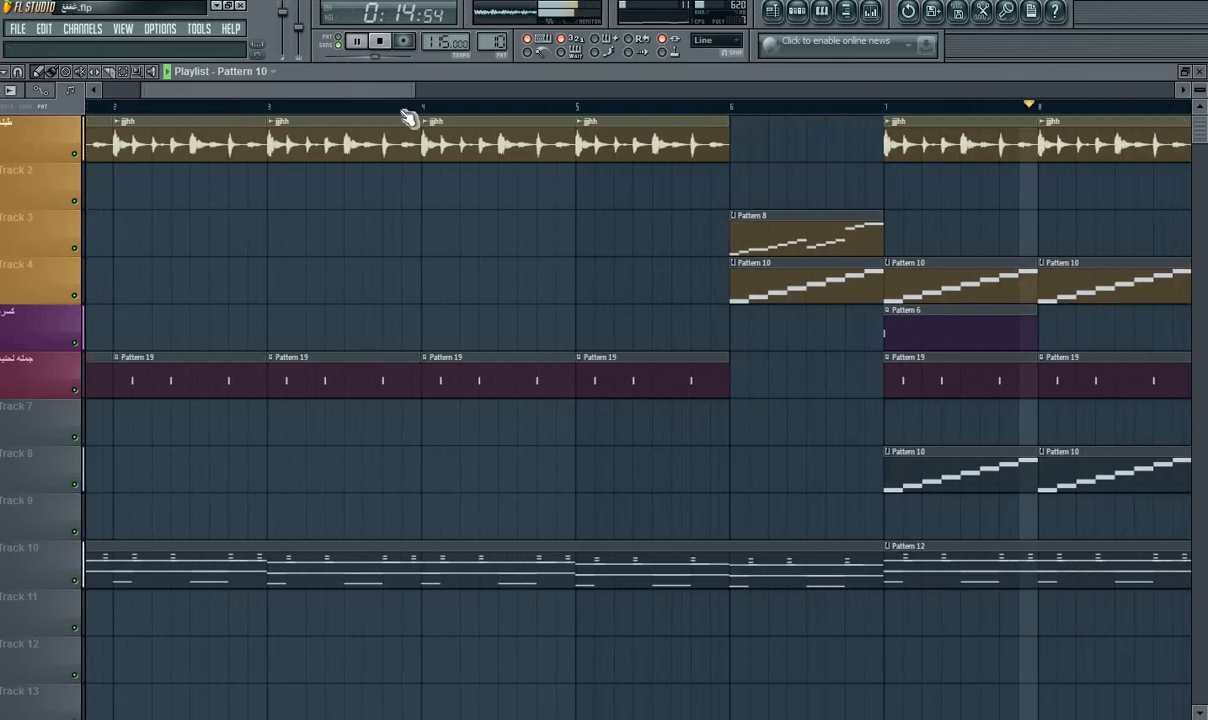
{"action": "double_click", "coordinate": [962, 337]}
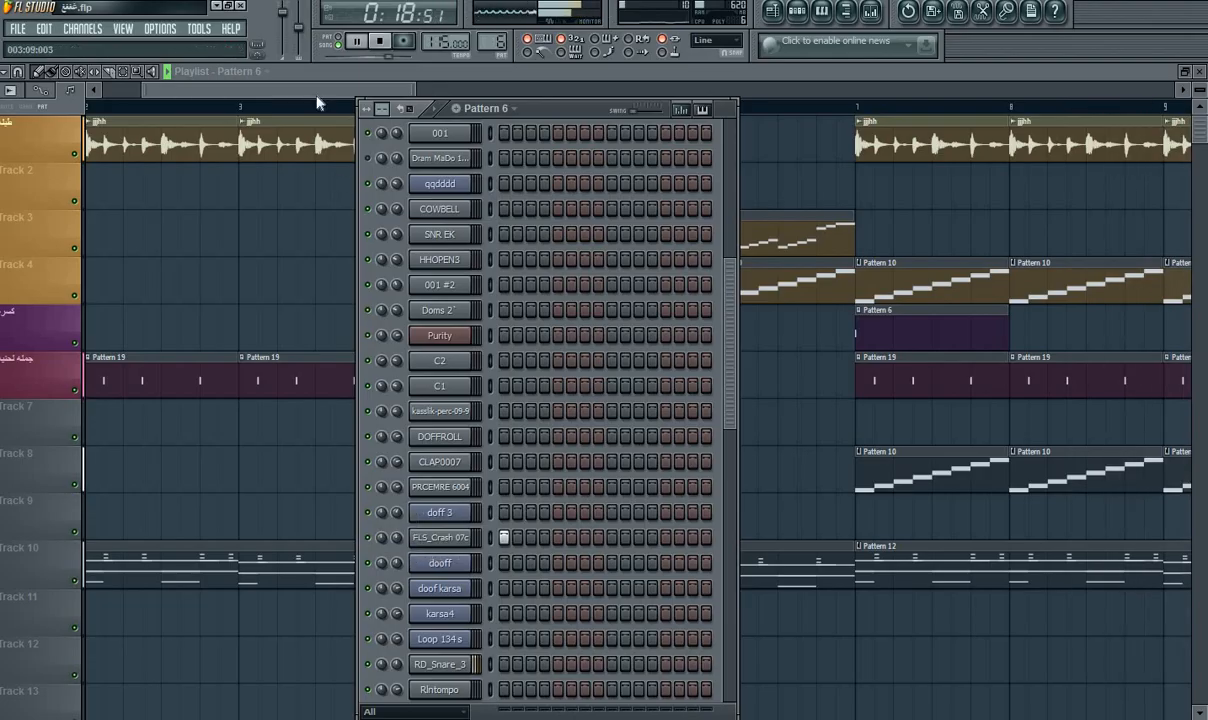
{"action": "key", "text": "F6"}
{"action": "left_click_drag", "start_coordinate": [283, 88], "coordinate": [110, 108]}
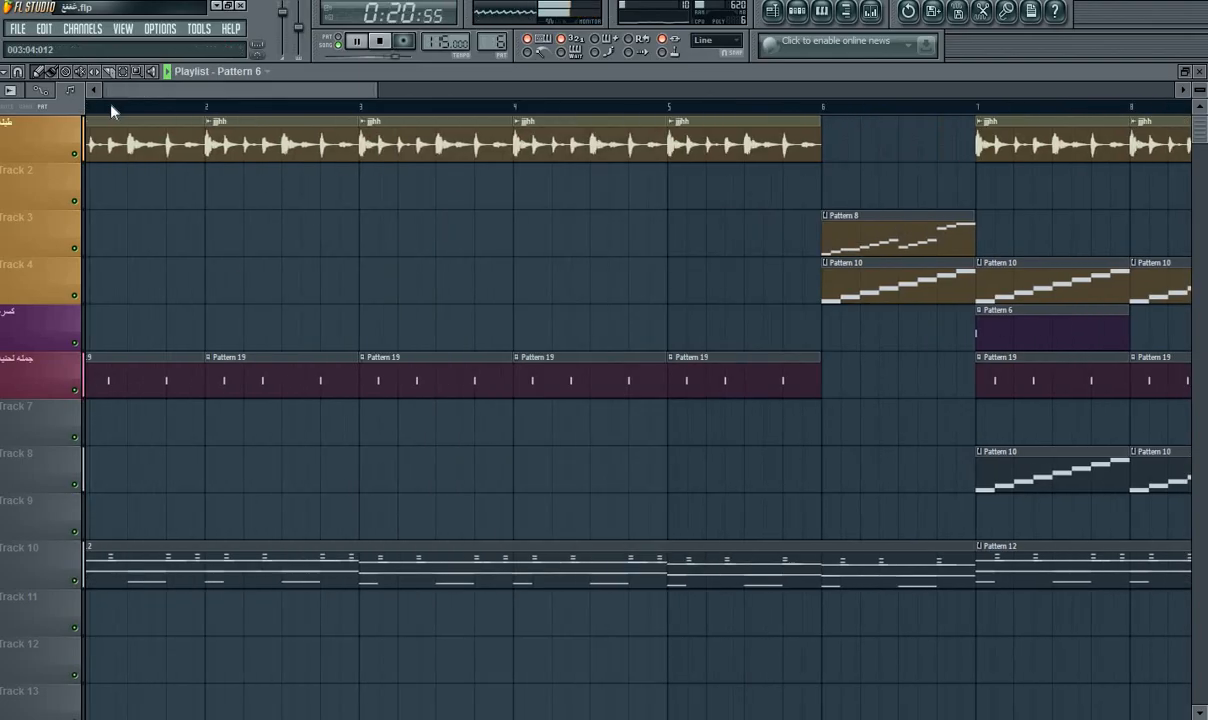
{"action": "left_click_drag", "start_coordinate": [113, 330], "coordinate": [40, 331]}
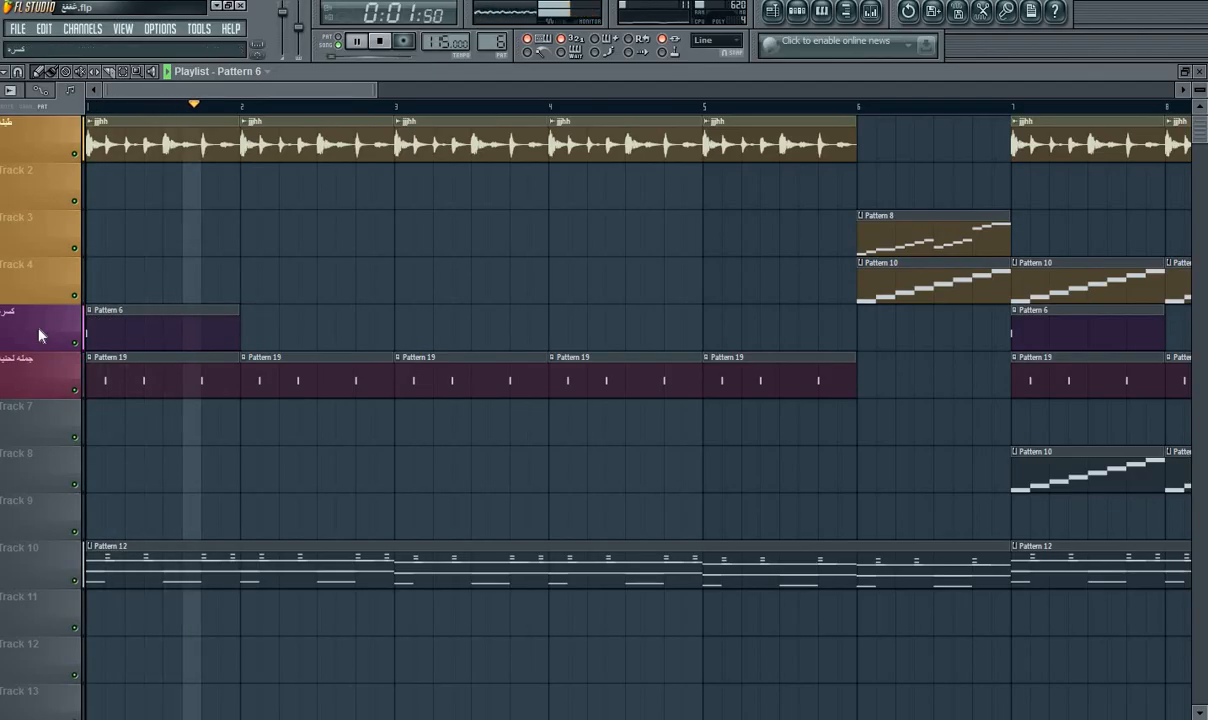
{"action": "key", "text": "space"}
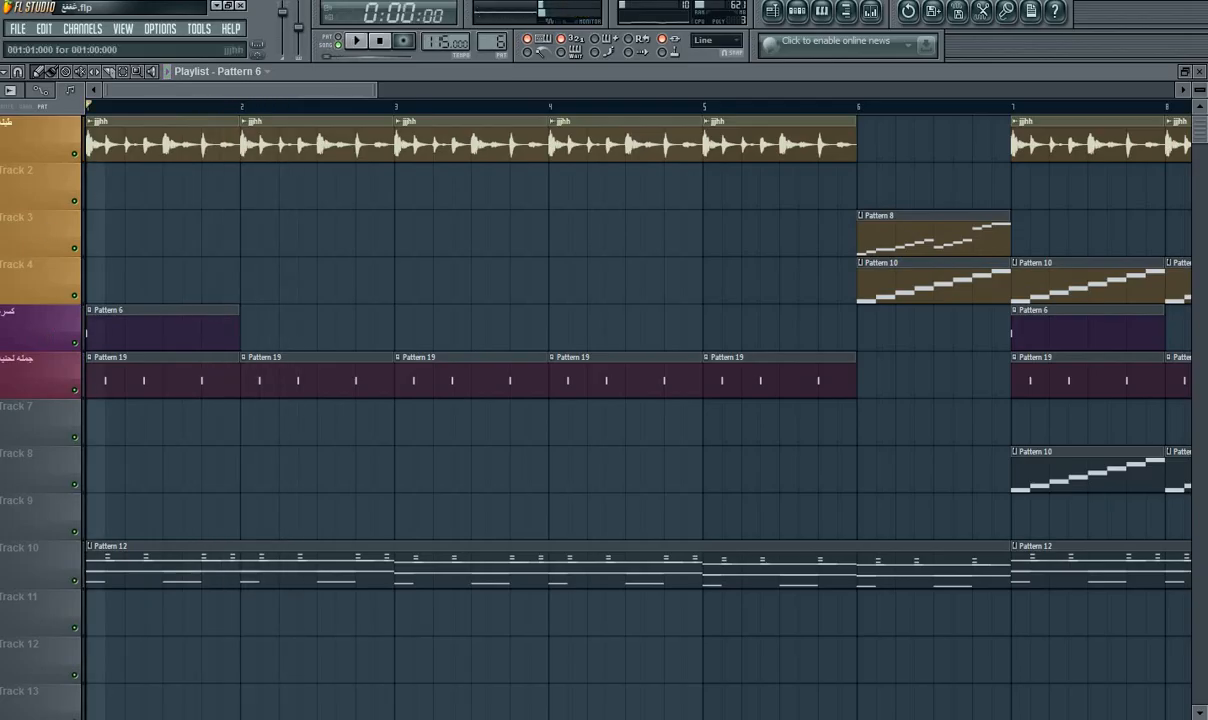
Add Pattern 13 on Track 9 at bar 1 and play the arrangement in song mode.
{"action": "key", "text": "space"}
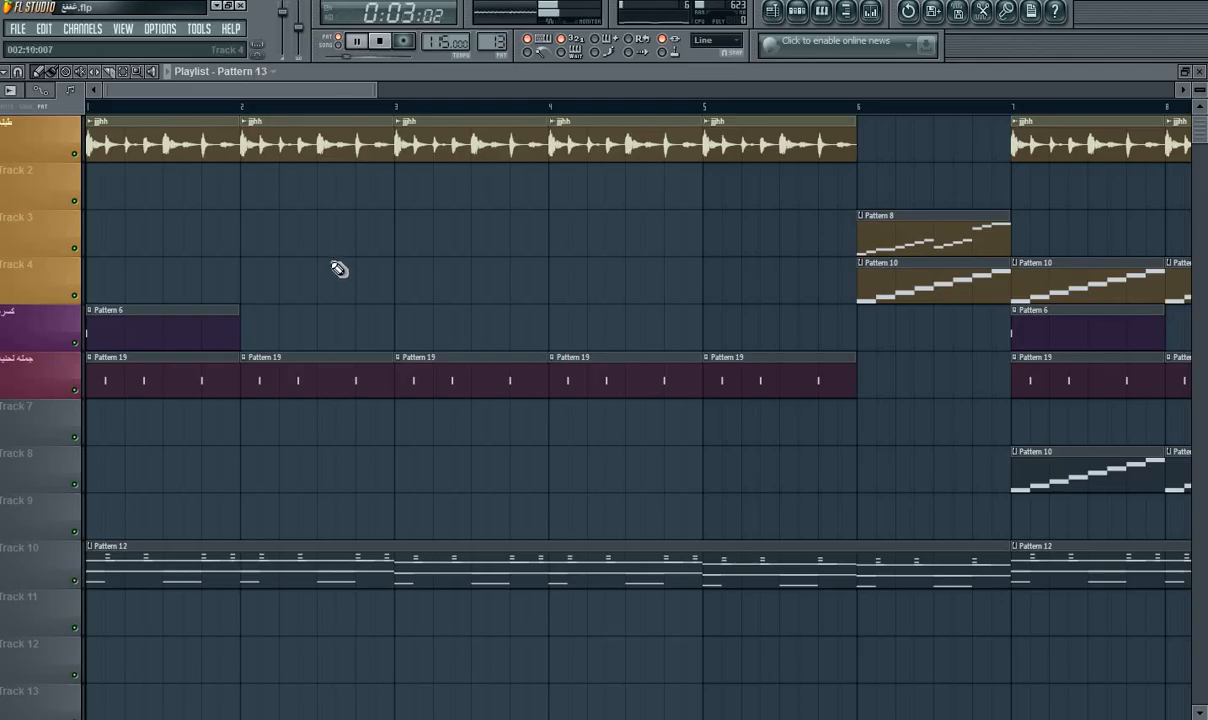
{"action": "left_click_drag", "start_coordinate": [339, 269], "coordinate": [49, 534]}
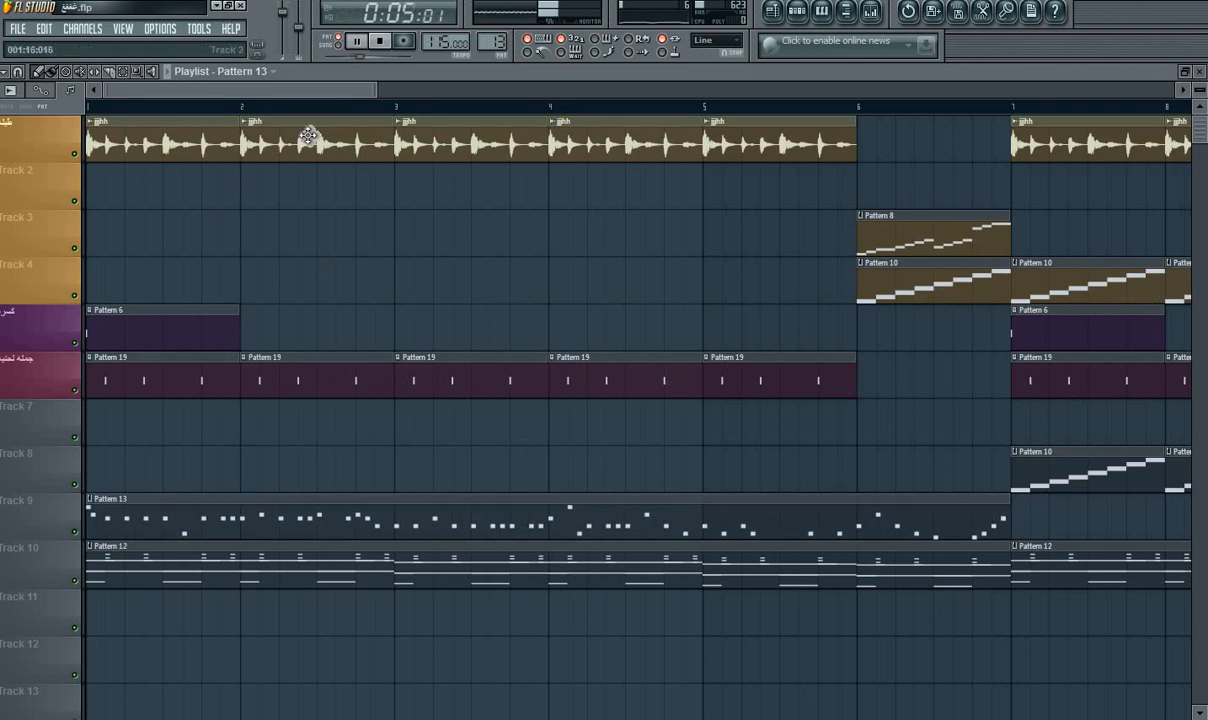
{"action": "left_click", "coordinate": [343, 46]}
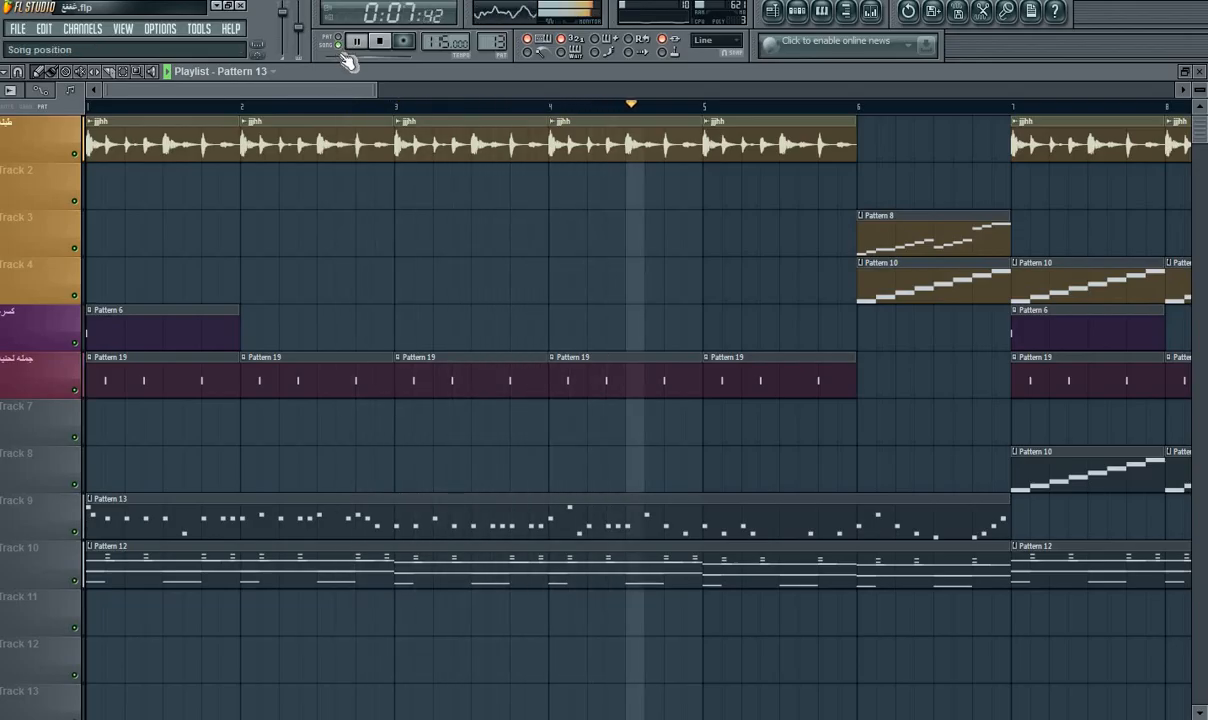
Trim the jjjhh clip at bar 12 to two steps and repeat the short clip on the second and third beats.
{"action": "left_click_drag", "start_coordinate": [221, 89], "coordinate": [486, 73]}
{"action": "left_click", "coordinate": [770, 150]}
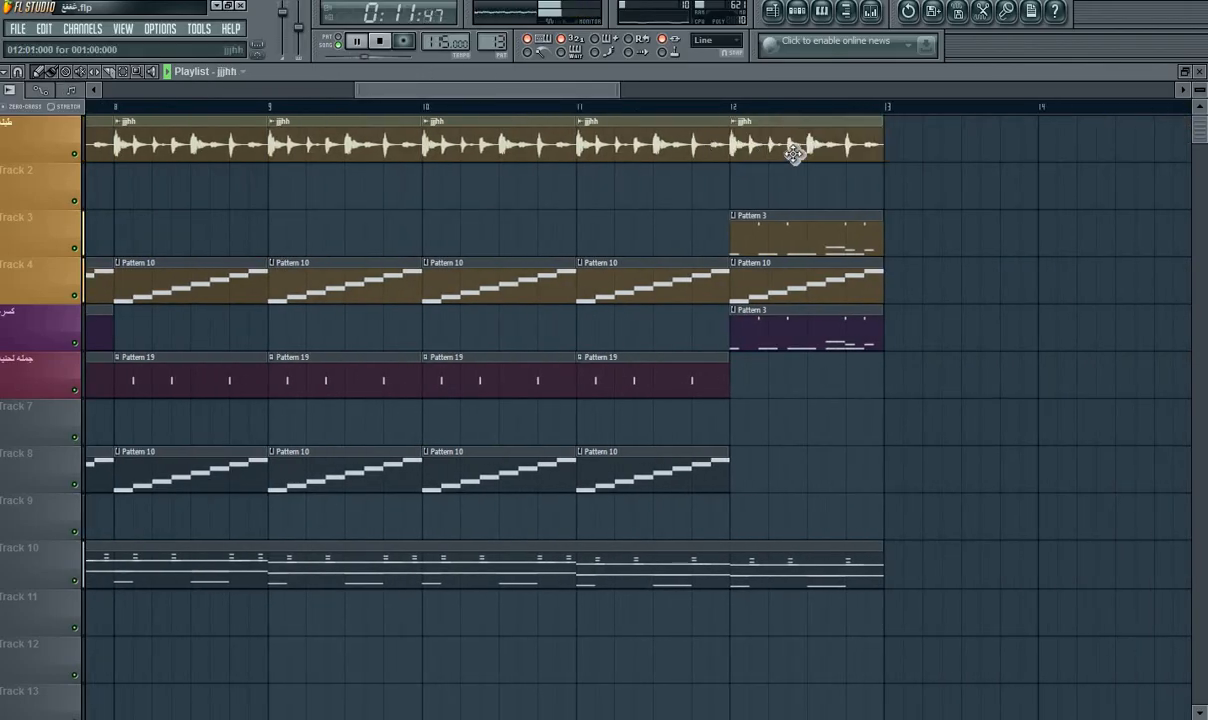
{"action": "left_click_drag", "start_coordinate": [882, 158], "coordinate": [758, 153]}
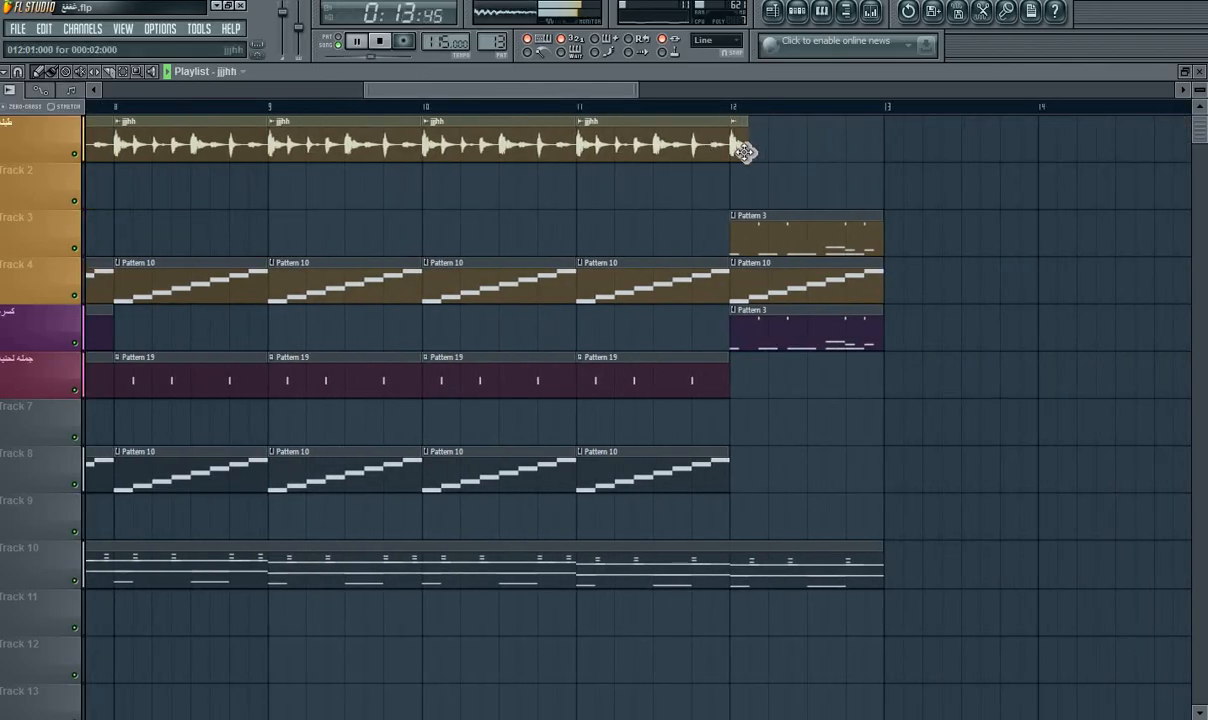
{"action": "left_click", "coordinate": [780, 157]}
{"action": "left_click", "coordinate": [809, 156]}
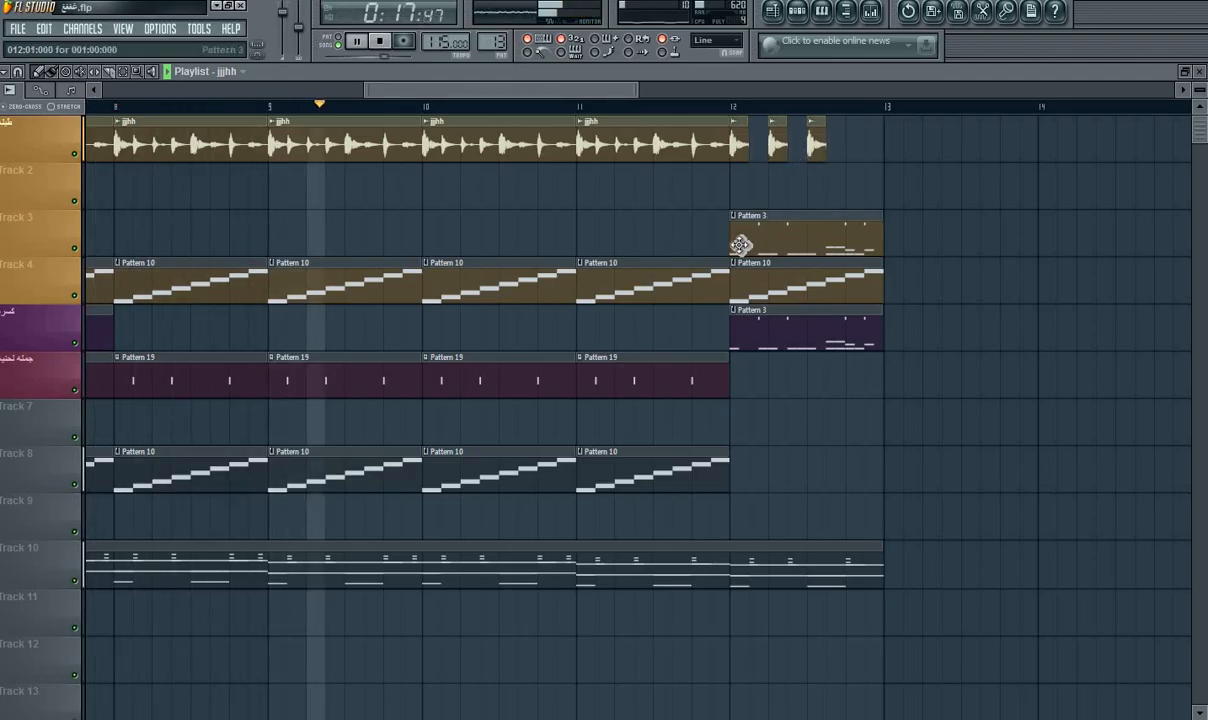
Trim the start of both Pattern 3 clips in bar 12 so only their final quarter remains.
{"action": "left_click_drag", "start_coordinate": [735, 244], "coordinate": [847, 252]}
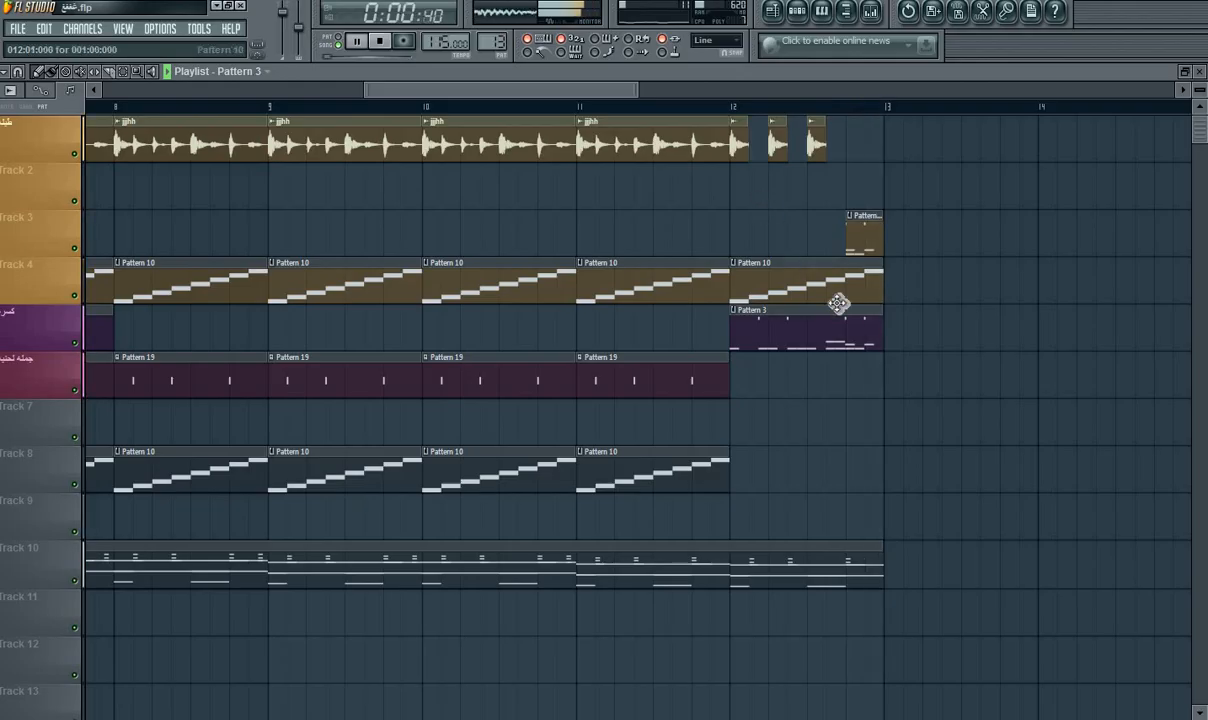
{"action": "left_click_drag", "start_coordinate": [730, 342], "coordinate": [840, 342]}
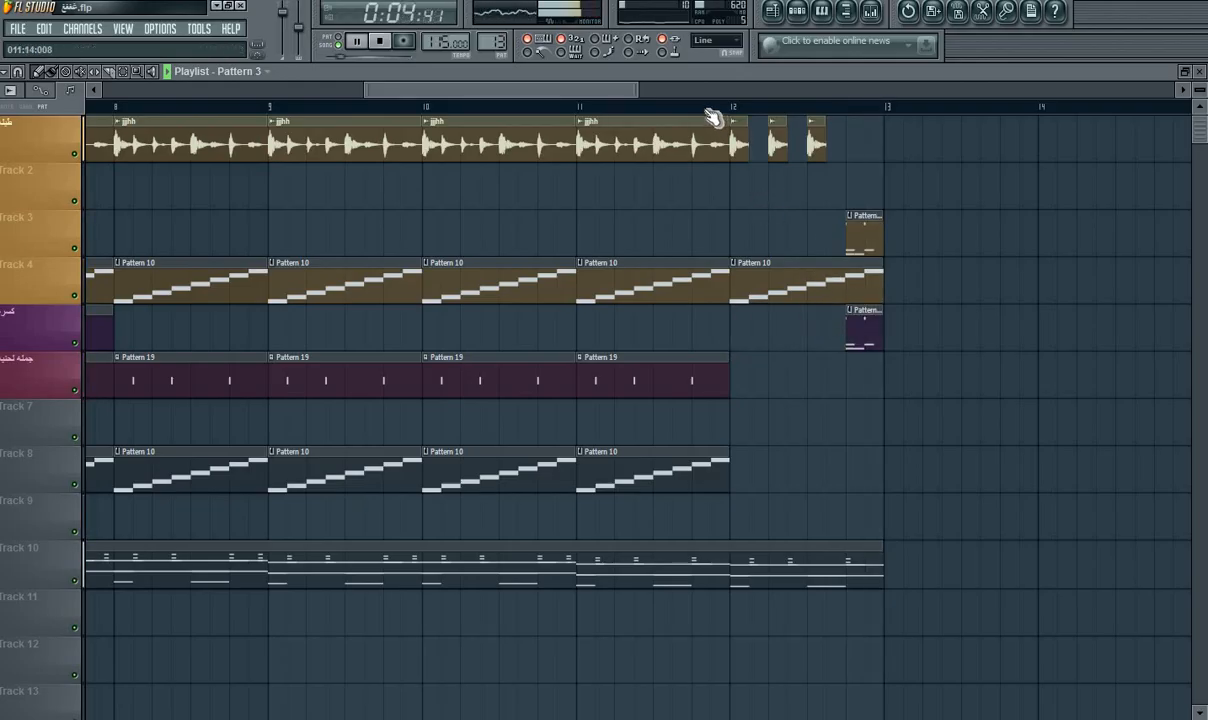
Add another Pattern 13 clip on Track 9 starting at bar 7.
{"action": "left_click_drag", "start_coordinate": [596, 95], "coordinate": [408, 96]}
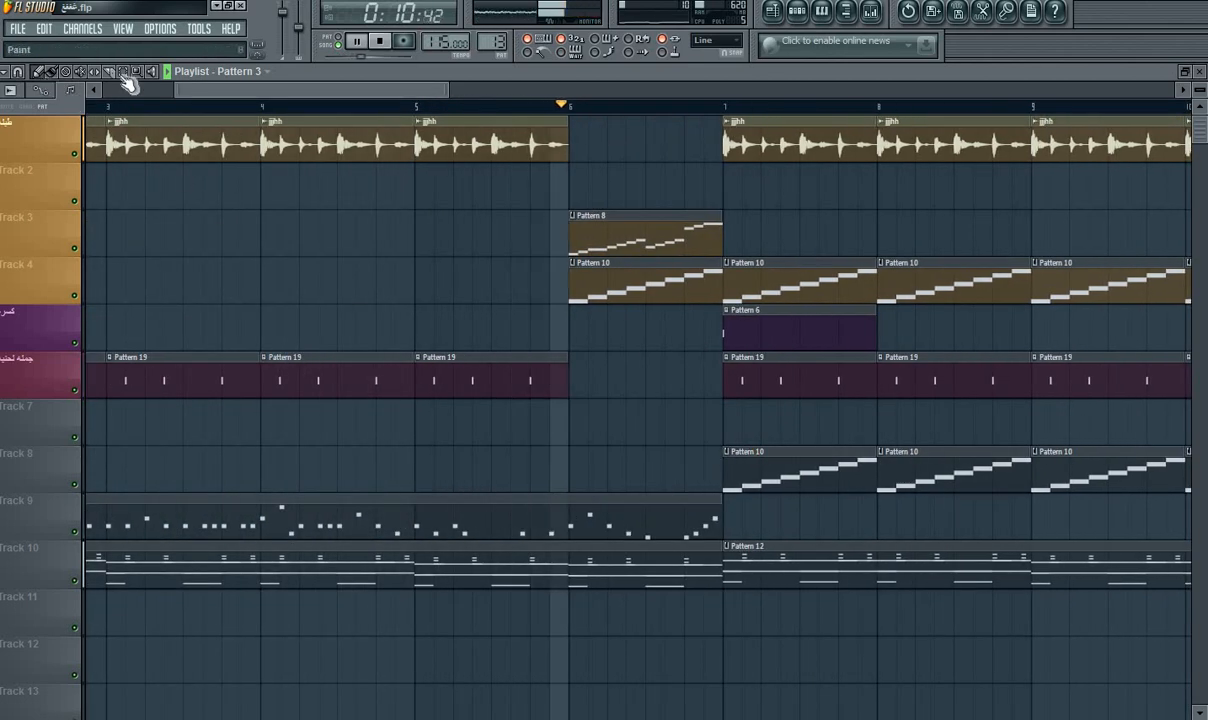
{"action": "left_click", "coordinate": [735, 537]}
{"action": "left_click_drag", "start_coordinate": [736, 537], "coordinate": [735, 531]}
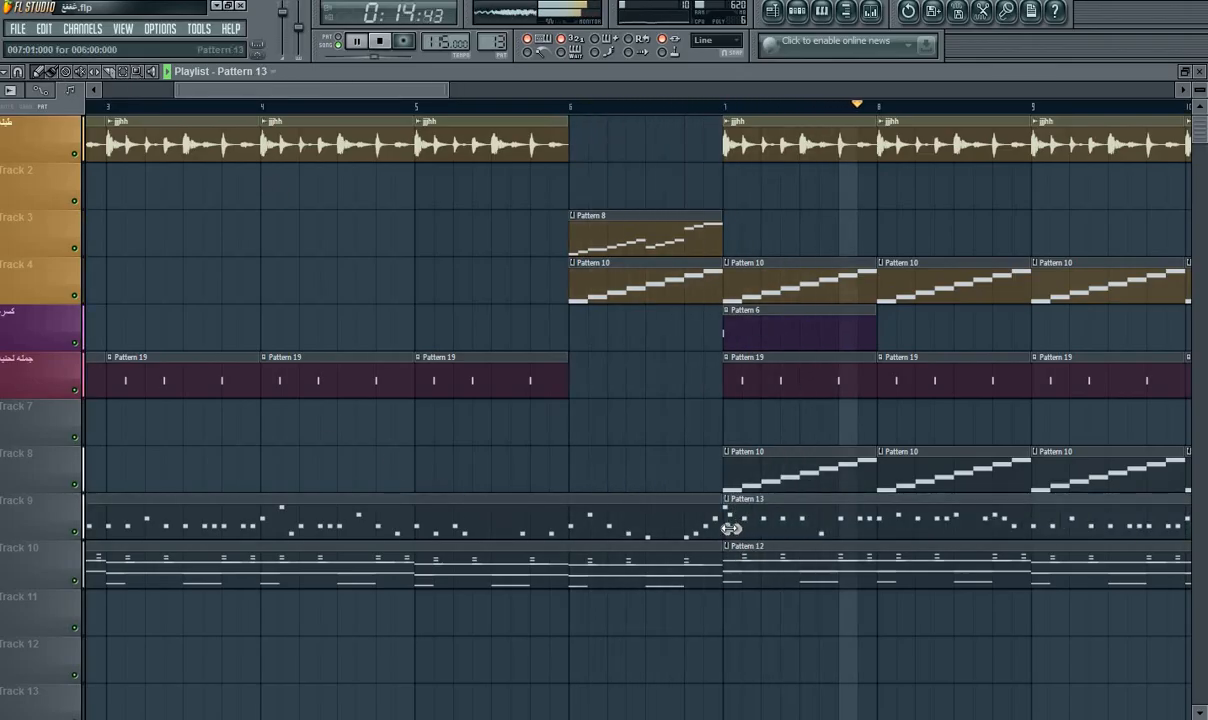
Delete the Pattern 10 clip from Track 4 at bar 12, audition the ending from late bar 11, and stop playback.
{"action": "left_click_drag", "start_coordinate": [395, 89], "coordinate": [590, 122]}
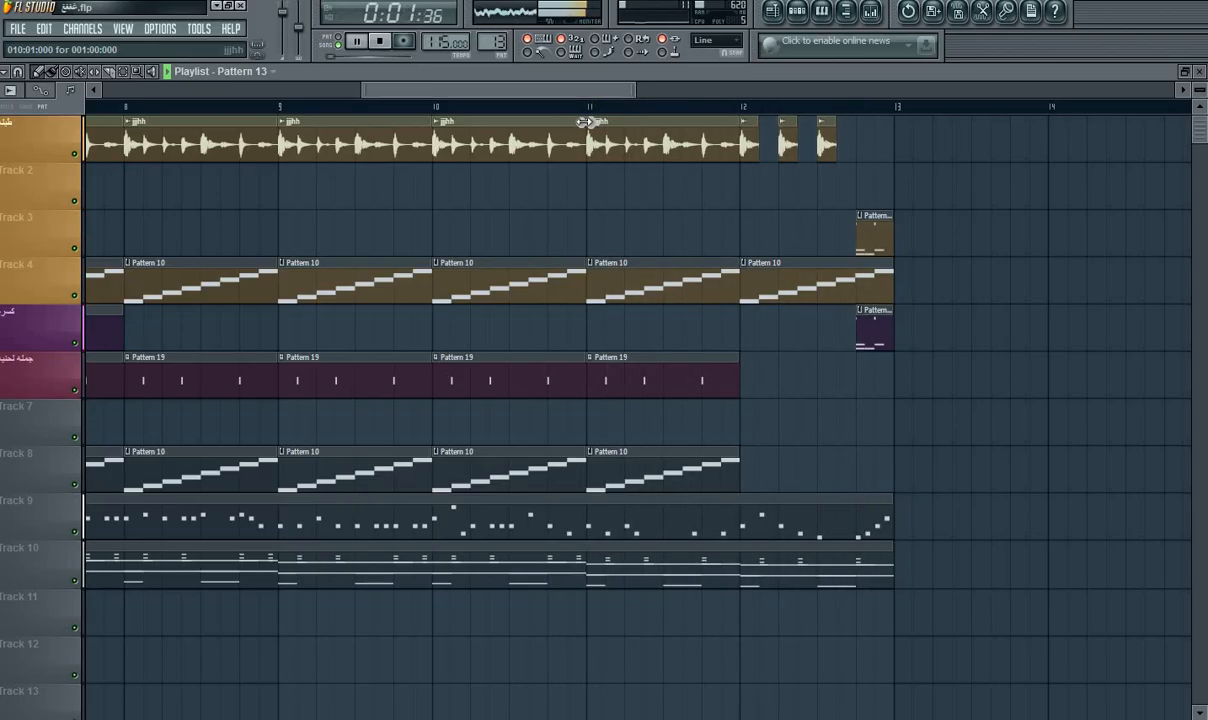
{"action": "right_click", "coordinate": [776, 273]}
{"action": "left_click", "coordinate": [720, 110]}
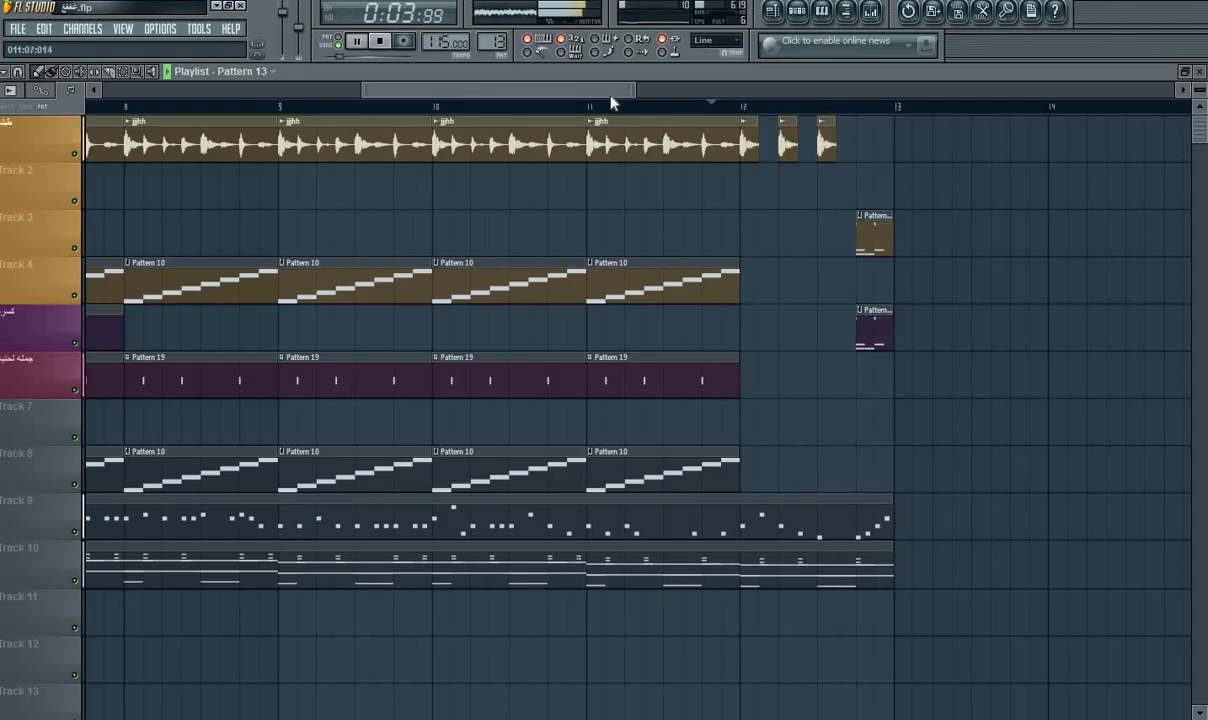
{"action": "key", "text": "space"}
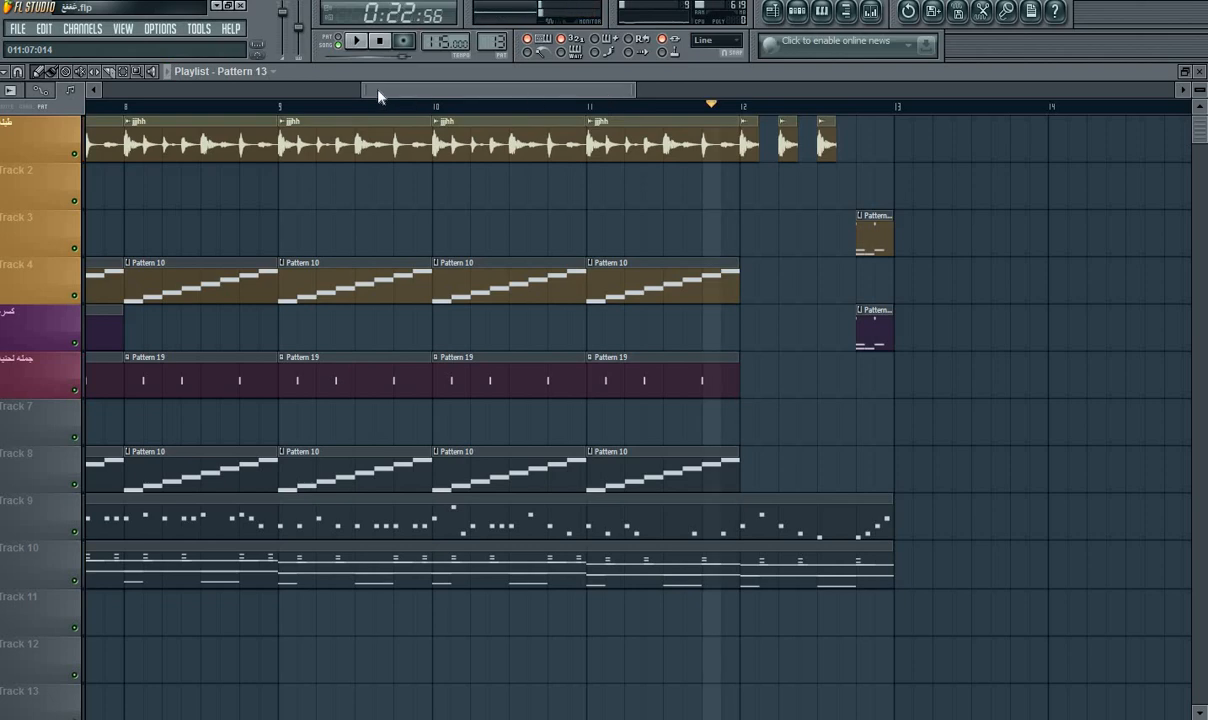
Review the arrangement from bar 1 to bar 12, check Pattern 13's channel list, and view the whole playlist.
{"action": "left_click_drag", "start_coordinate": [361, 90], "coordinate": [106, 92]}
{"action": "left_click", "coordinate": [127, 108]}
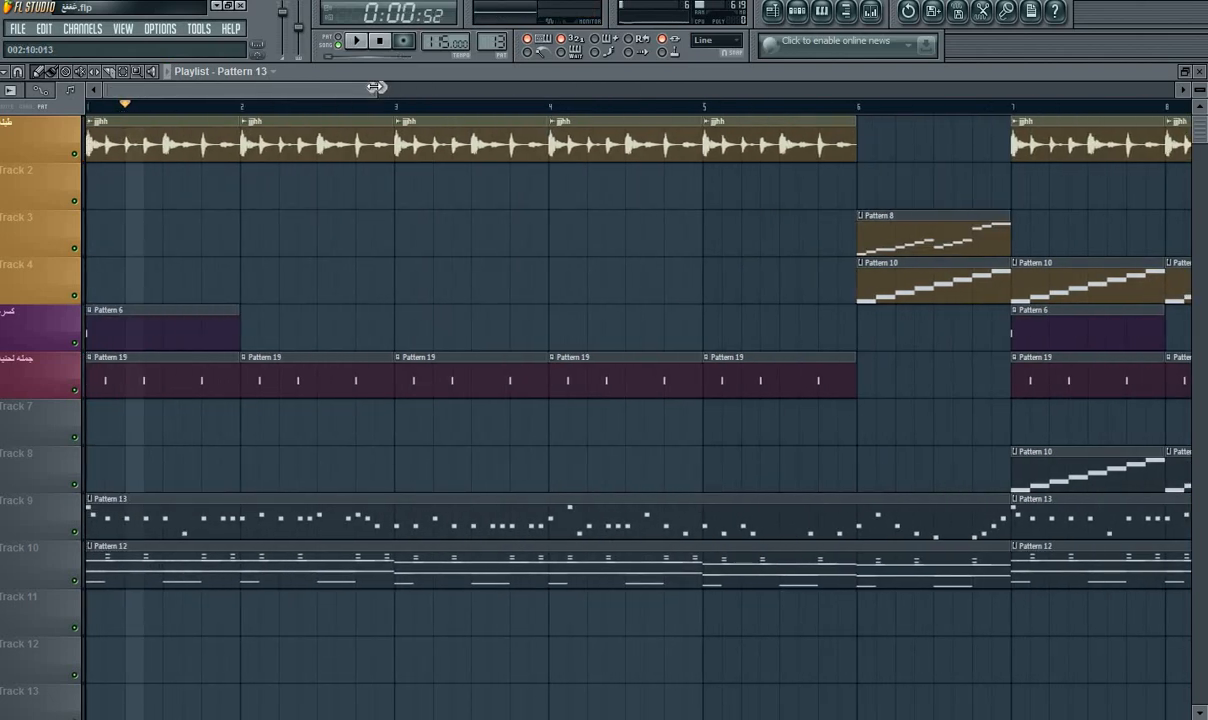
{"action": "left_click_drag", "start_coordinate": [376, 88], "coordinate": [511, 95]}
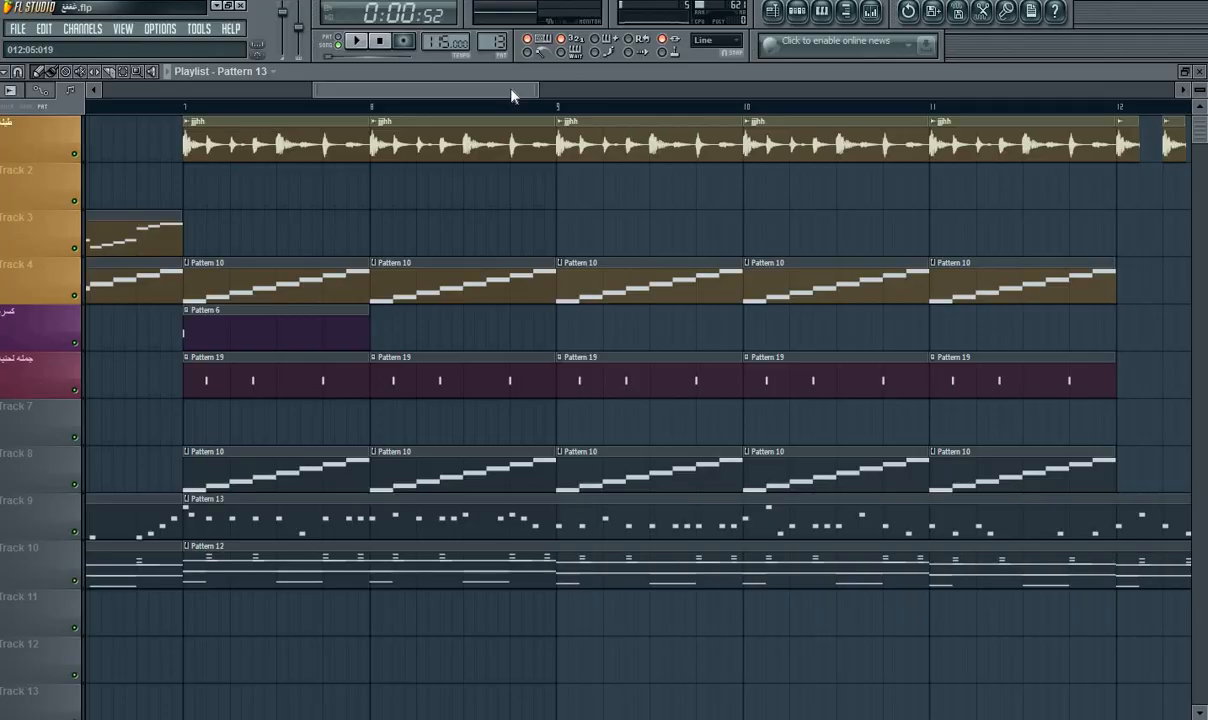
{"action": "left_click_drag", "start_coordinate": [520, 94], "coordinate": [560, 94]}
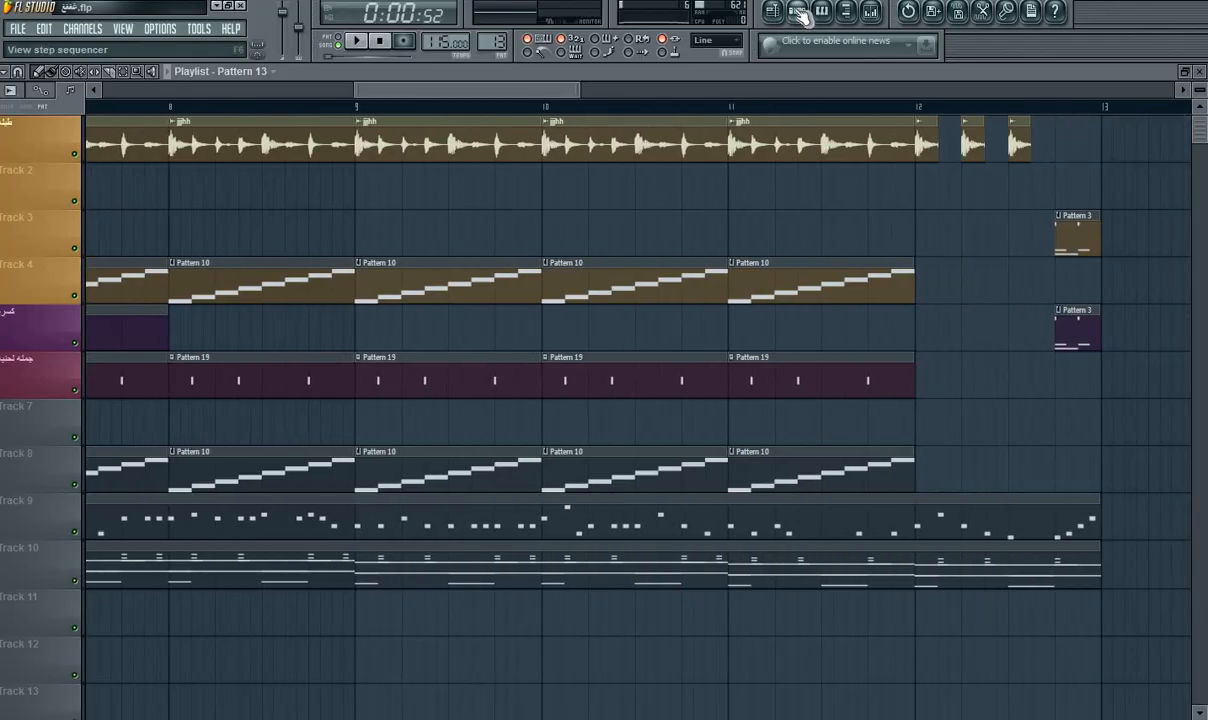
{"action": "left_click", "coordinate": [798, 11]}
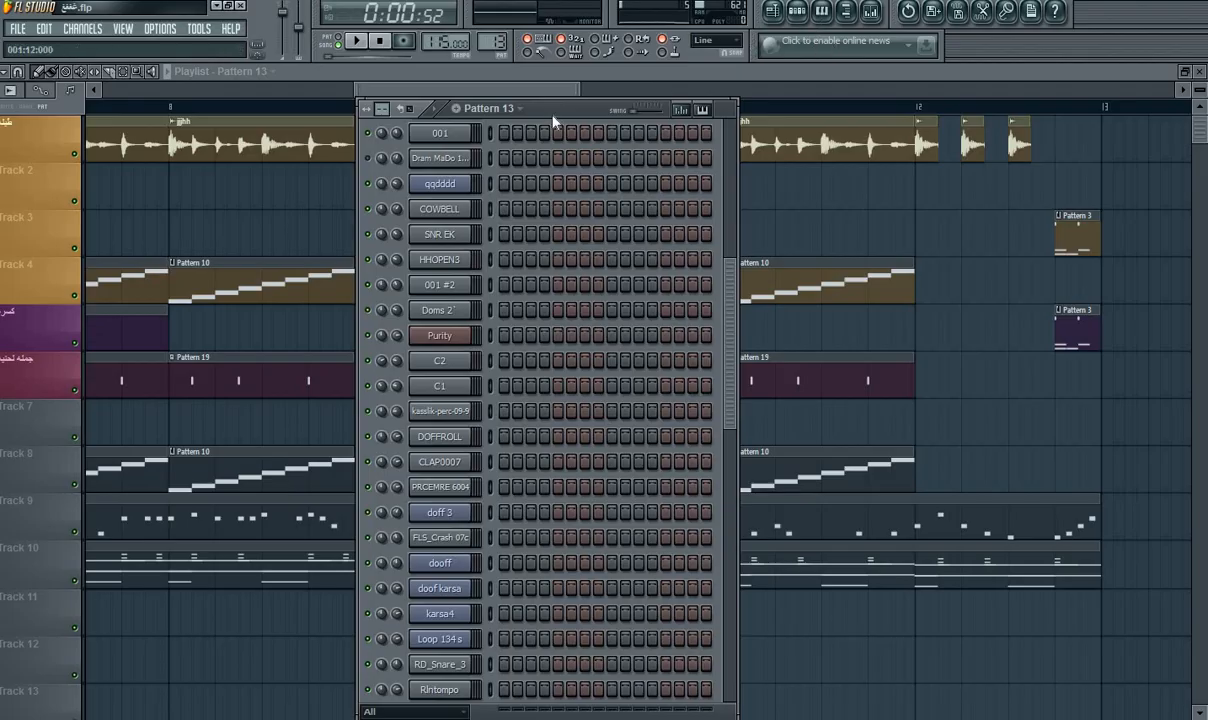
{"action": "left_click_drag", "start_coordinate": [557, 118], "coordinate": [532, 116]}
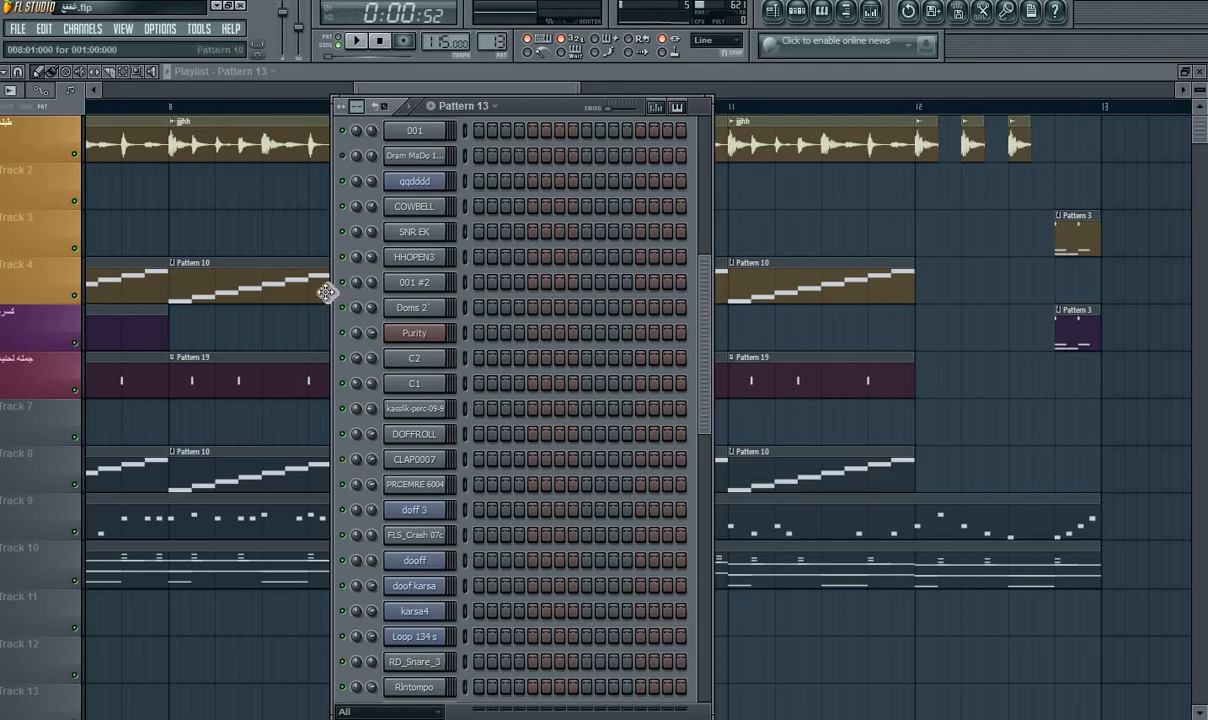
{"action": "left_click_drag", "start_coordinate": [495, 90], "coordinate": [108, 56]}
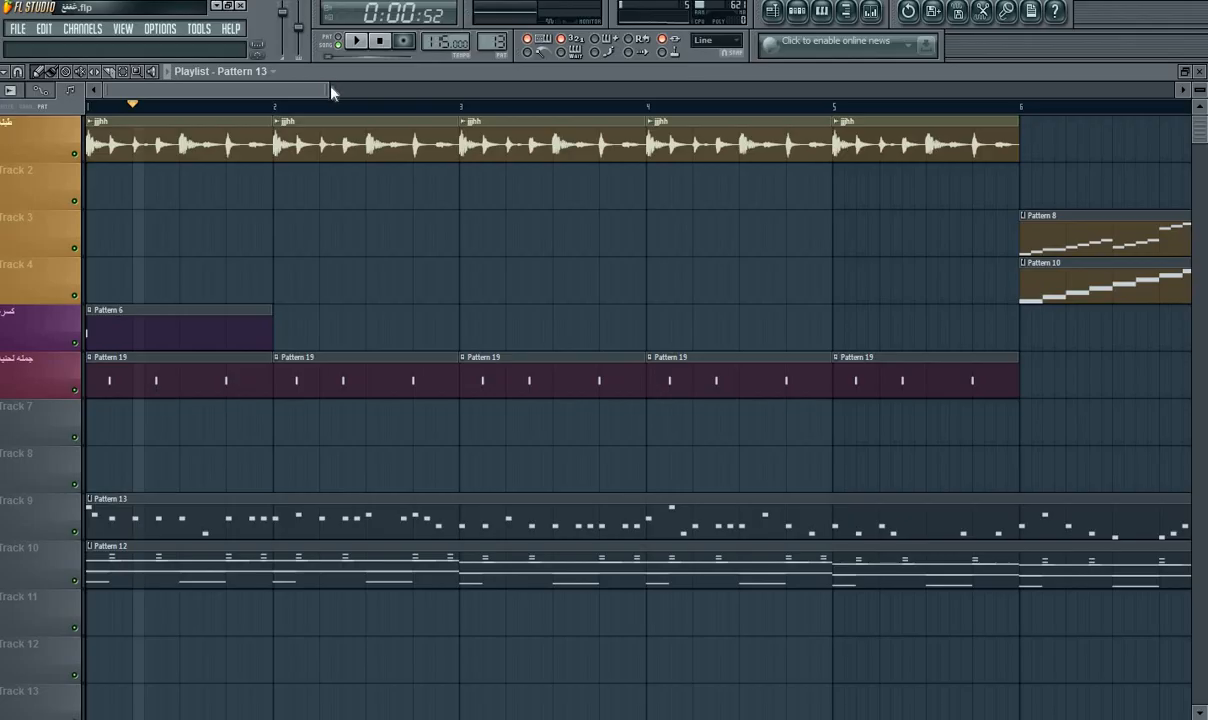
{"action": "left_click_drag", "start_coordinate": [328, 89], "coordinate": [798, 89]}
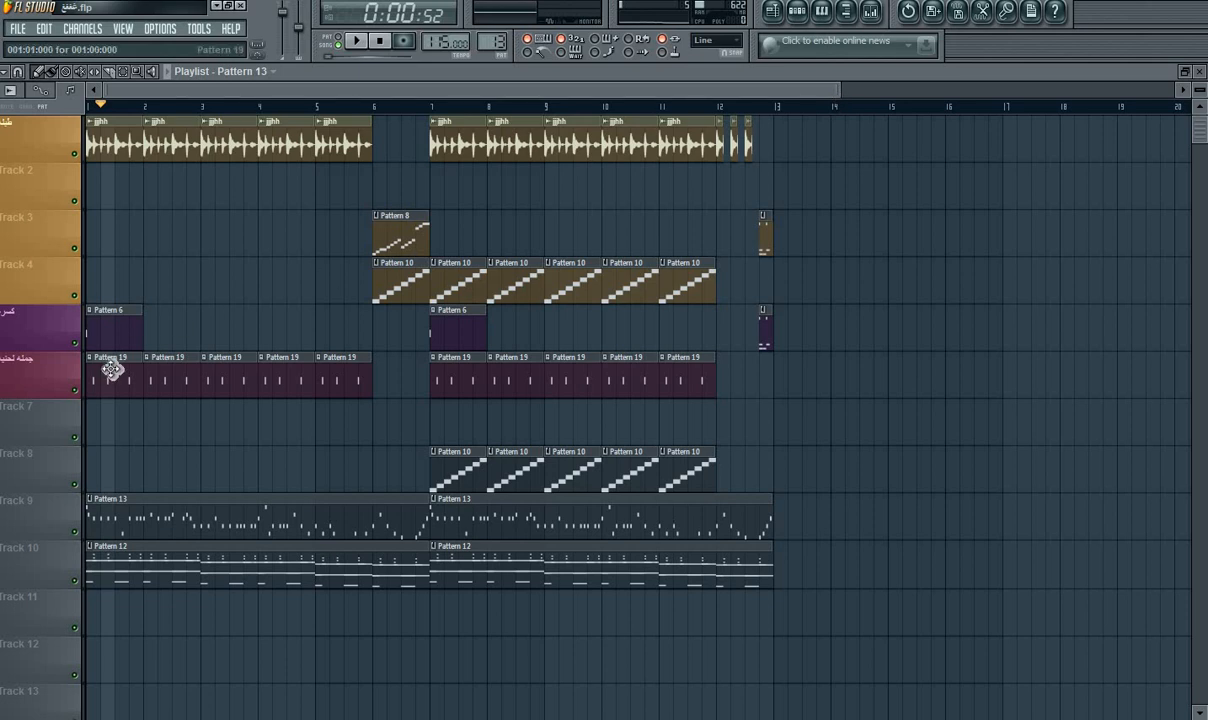
Open Pattern 12's Purity #3 notes and export the pattern to the desktop as a wave file named [[[.
{"action": "double_click", "coordinate": [152, 586]}
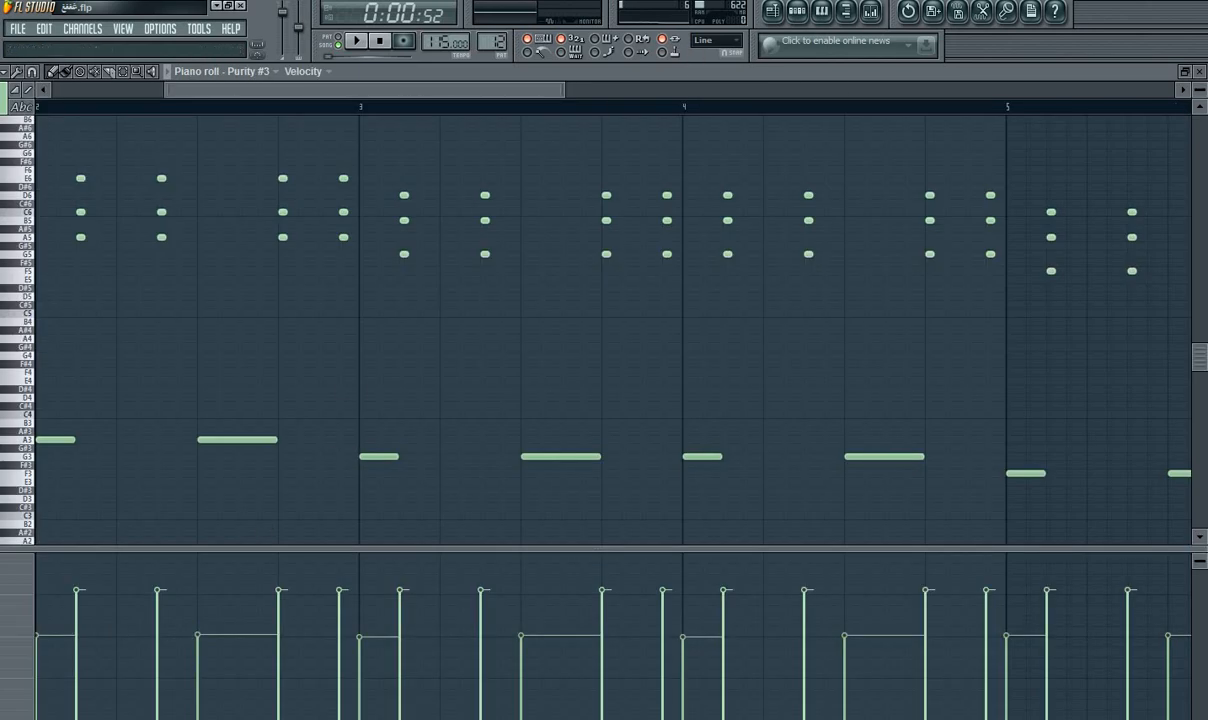
{"action": "left_click", "coordinate": [31, 35]}
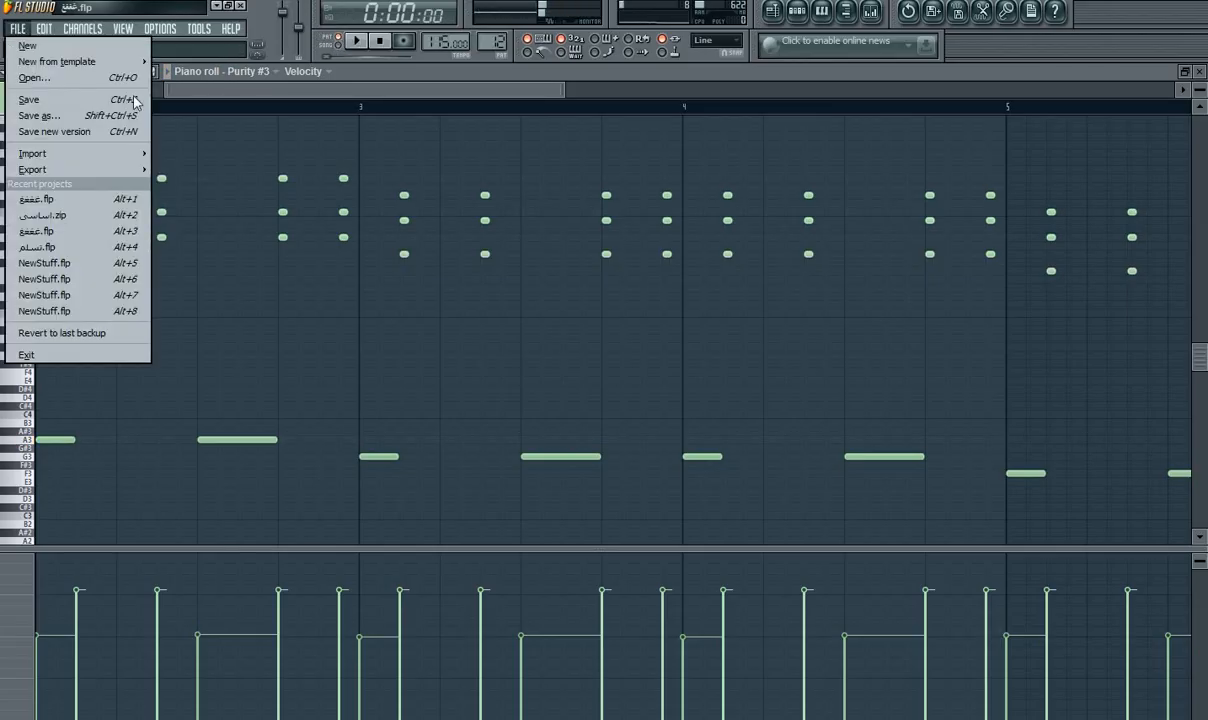
{"action": "mouse_move", "coordinate": [60, 169]}
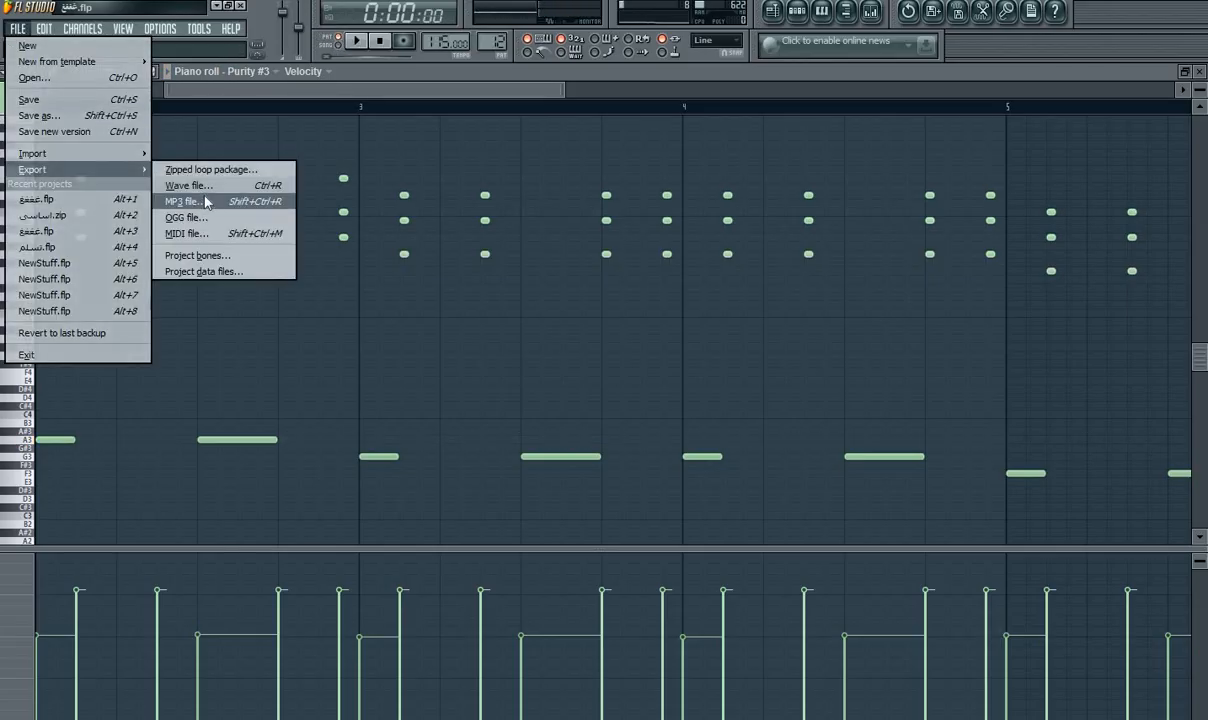
{"action": "left_click", "coordinate": [195, 186]}
{"action": "left_click", "coordinate": [409, 245]}
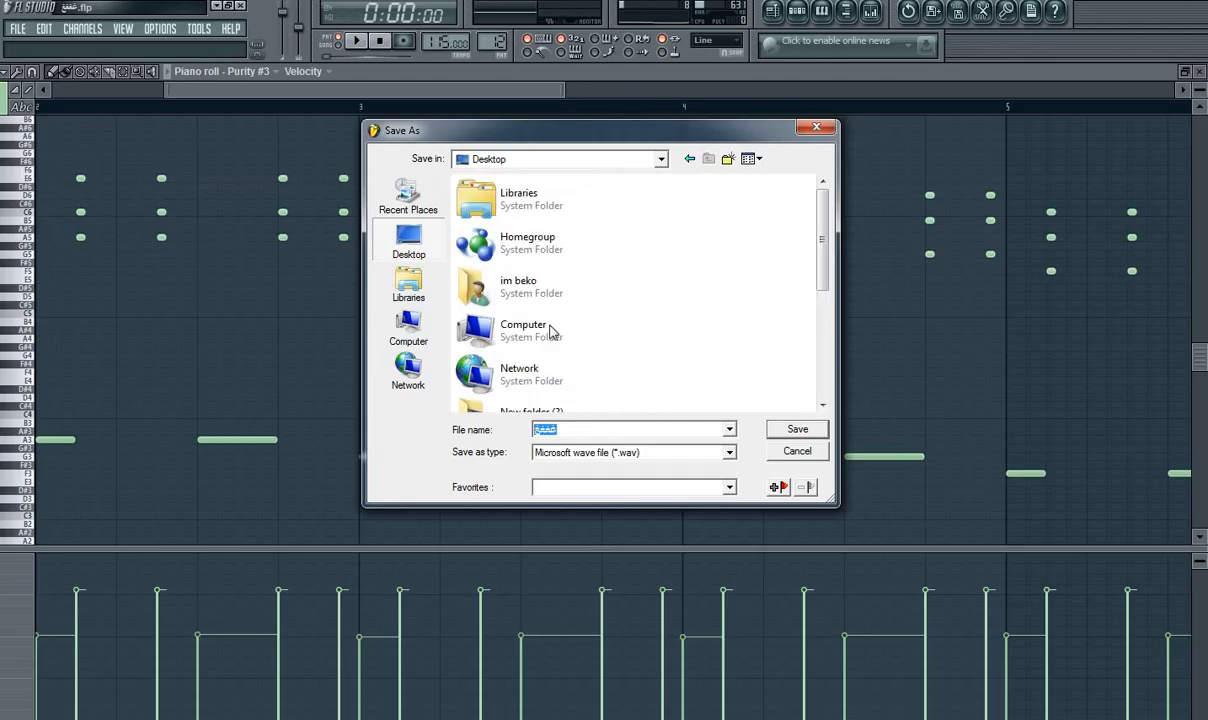
{"action": "left_click", "coordinate": [797, 428]}
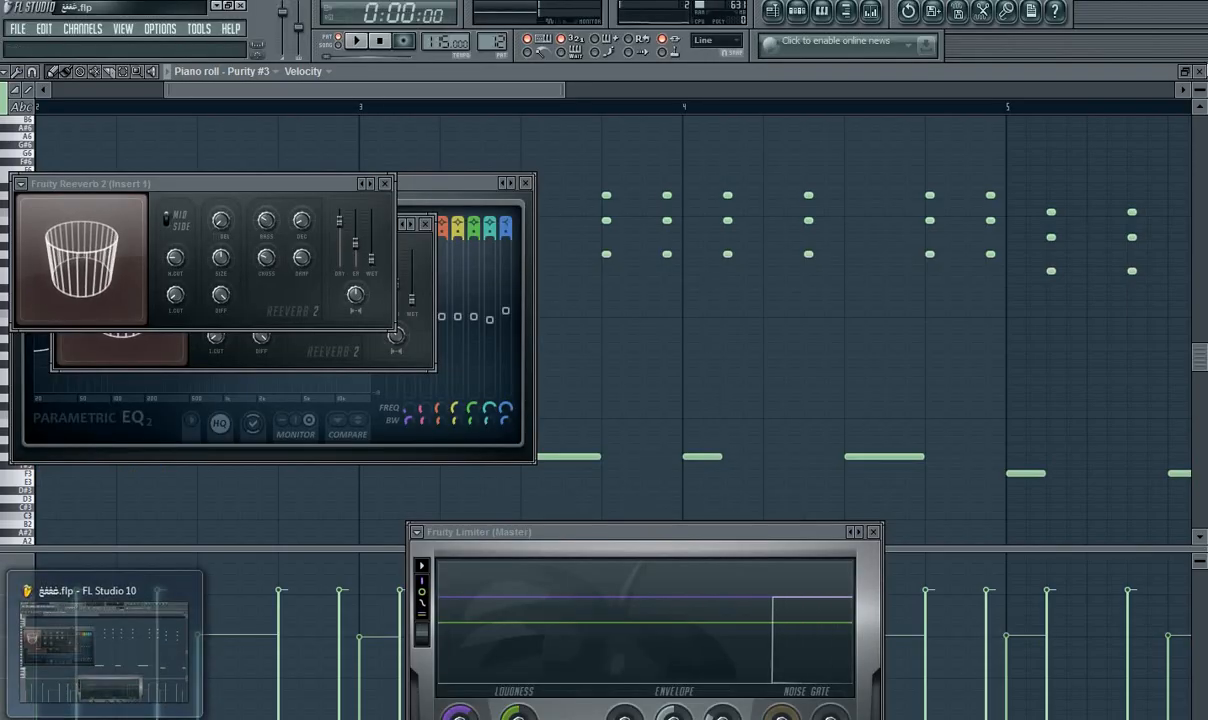
Place the exported [[[ wave file from the desktop on Track 11 at bar 1, replacing the first Pattern 12 clip on Track 10.
{"action": "left_click", "coordinate": [1200, 72]}
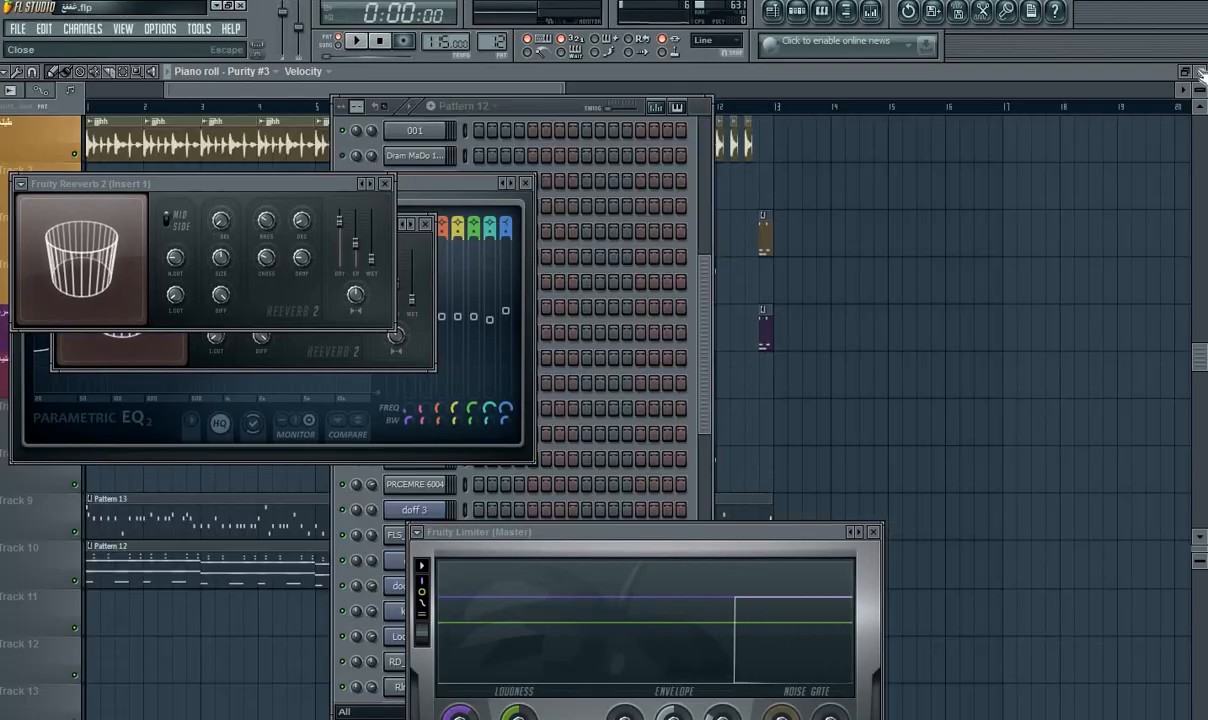
{"action": "left_click", "coordinate": [773, 14]}
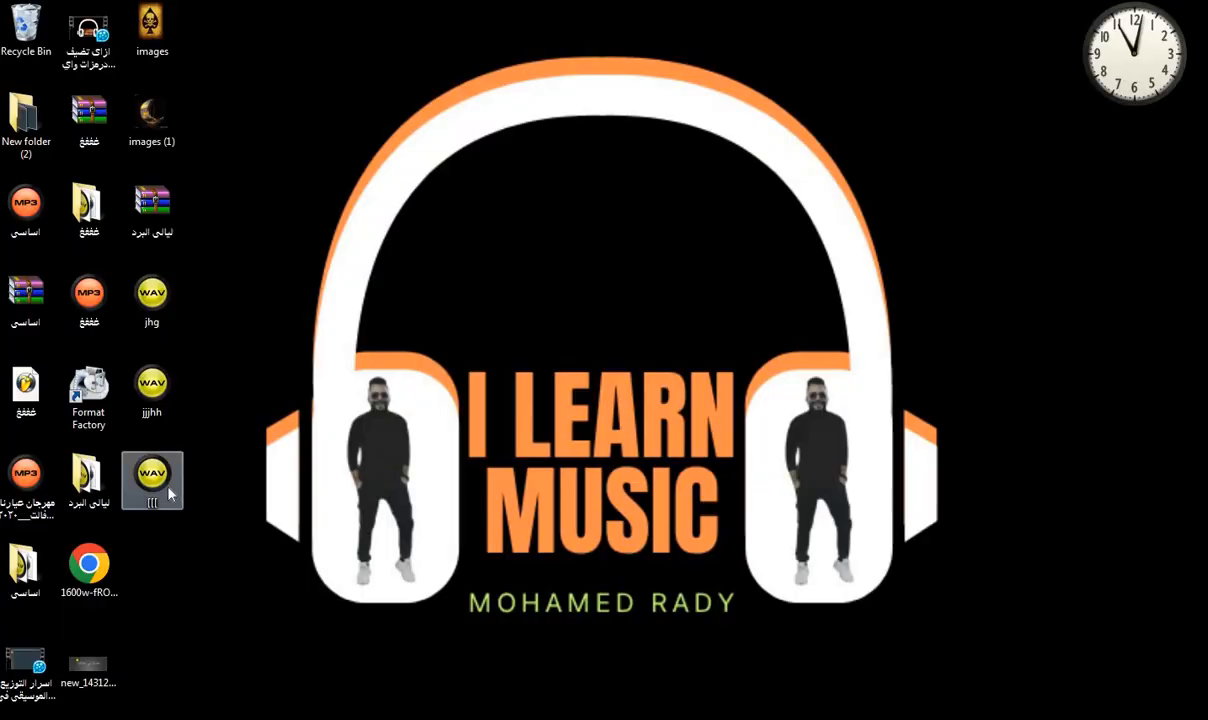
{"action": "left_click_drag", "start_coordinate": [168, 490], "coordinate": [7, 628]}
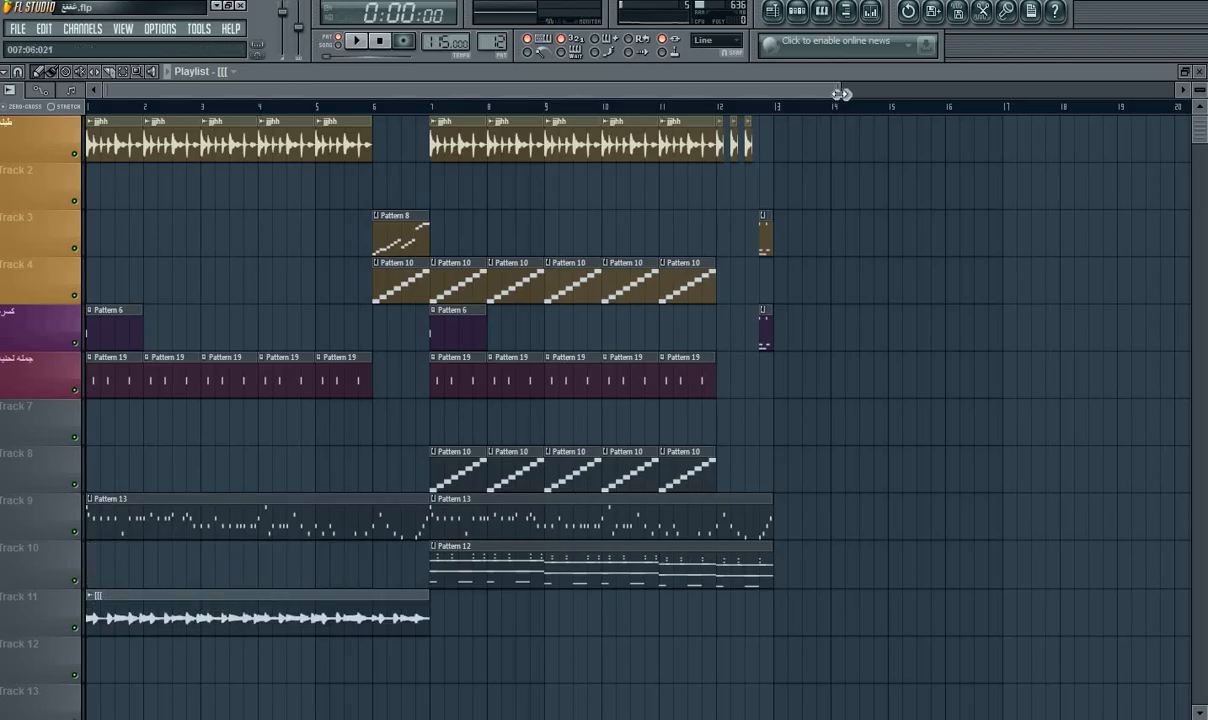
{"action": "left_click_drag", "start_coordinate": [841, 93], "coordinate": [438, 92]}
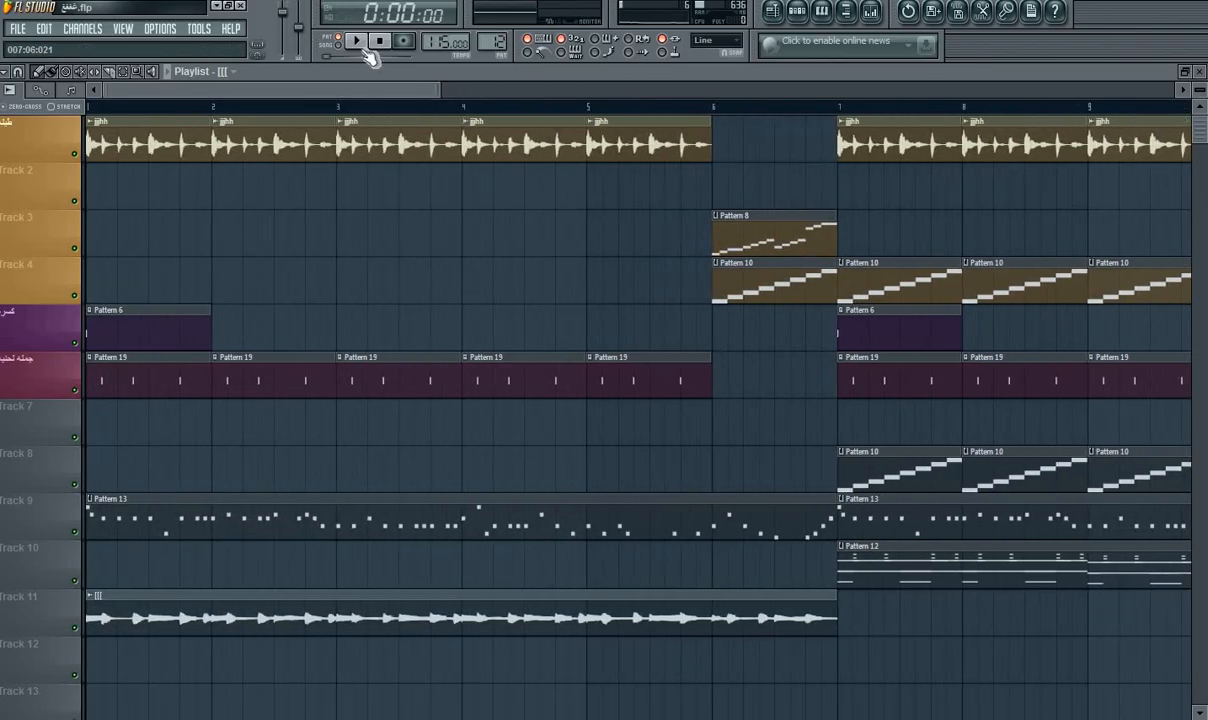
Switch to song mode, audition the arrangement from bar 1 with the [[[ audio clip on Track 11, and stop playback.
{"action": "left_click", "coordinate": [341, 55]}
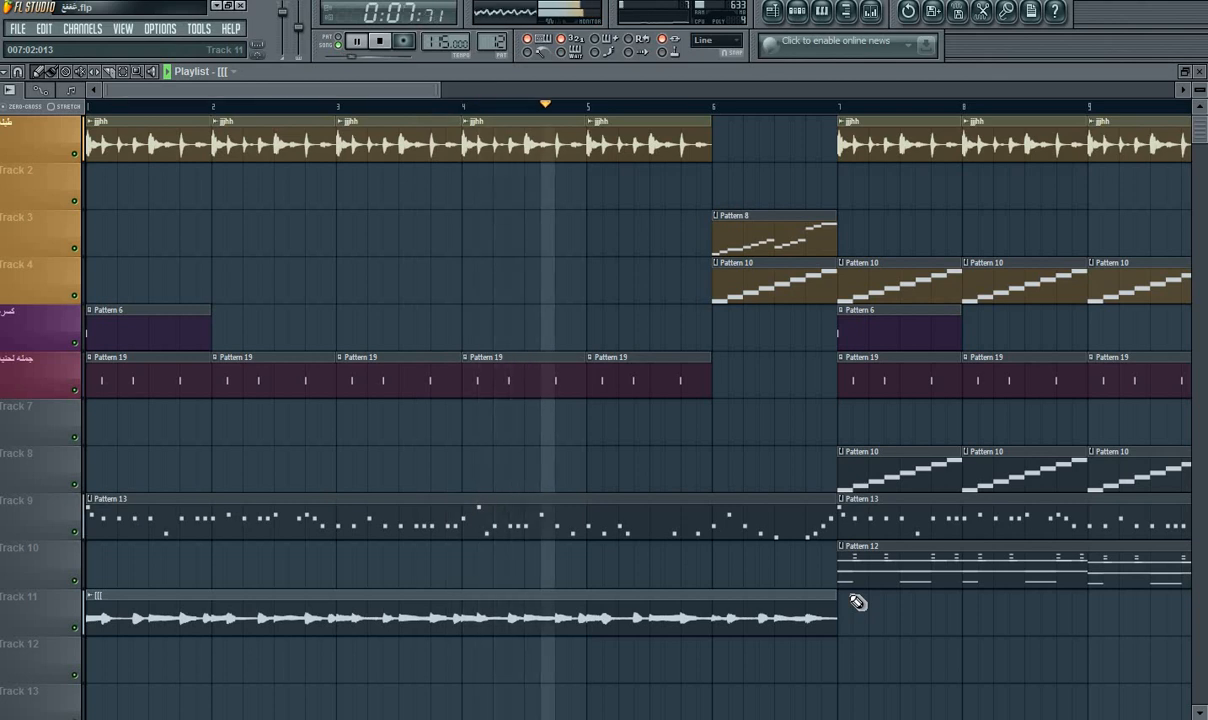
{"action": "key", "text": "space"}
{"action": "key", "text": "space"}
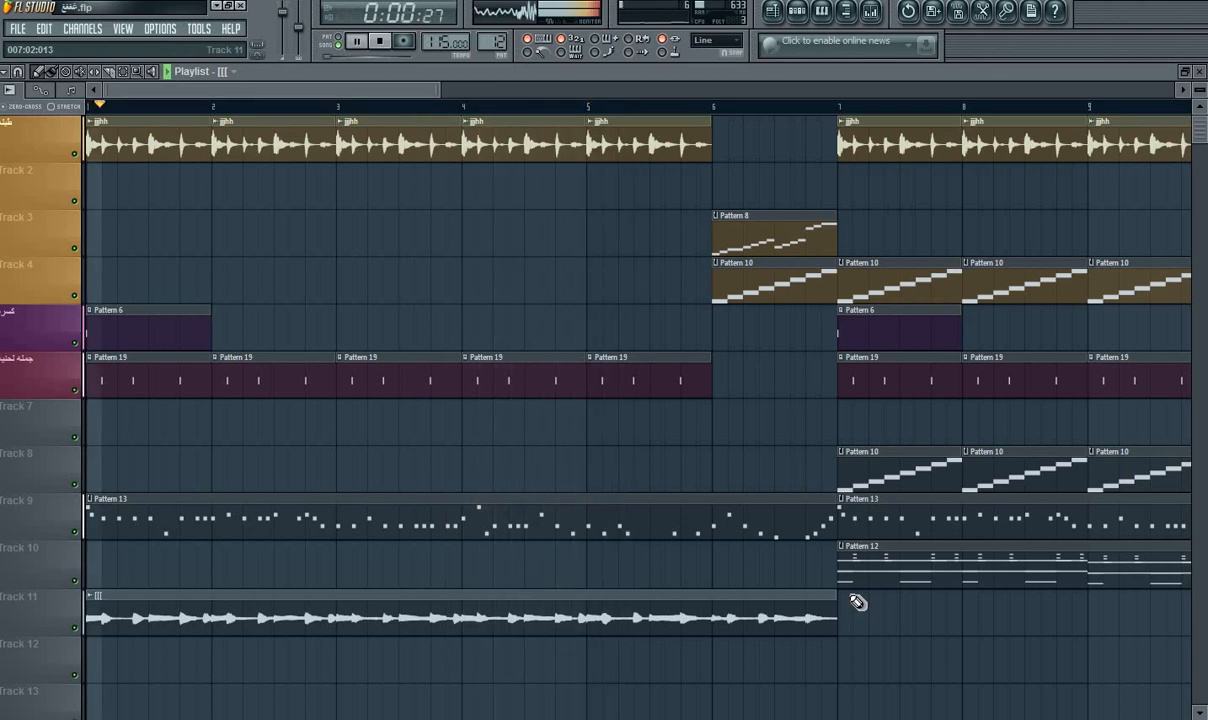
{"action": "key", "text": "space"}
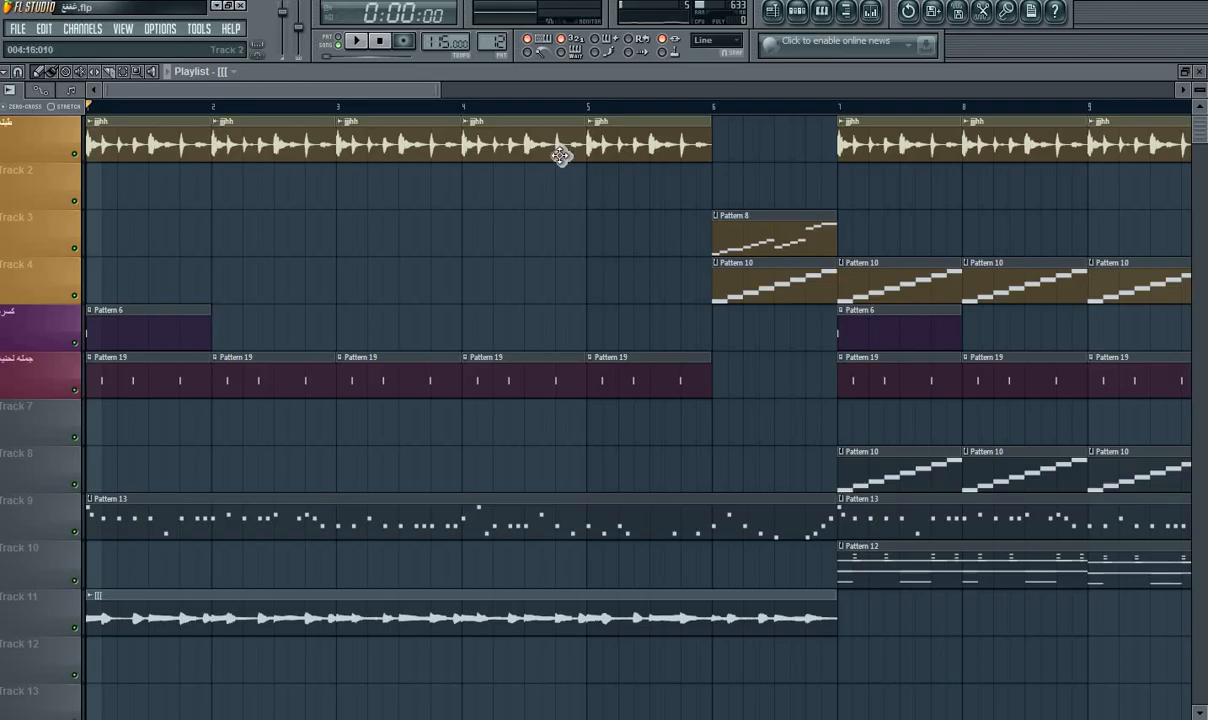
View the whole playlist and inspect the options for the Master mixer track's first effect slot, leaving it empty.
{"action": "left_click_drag", "start_coordinate": [440, 89], "coordinate": [325, 98]}
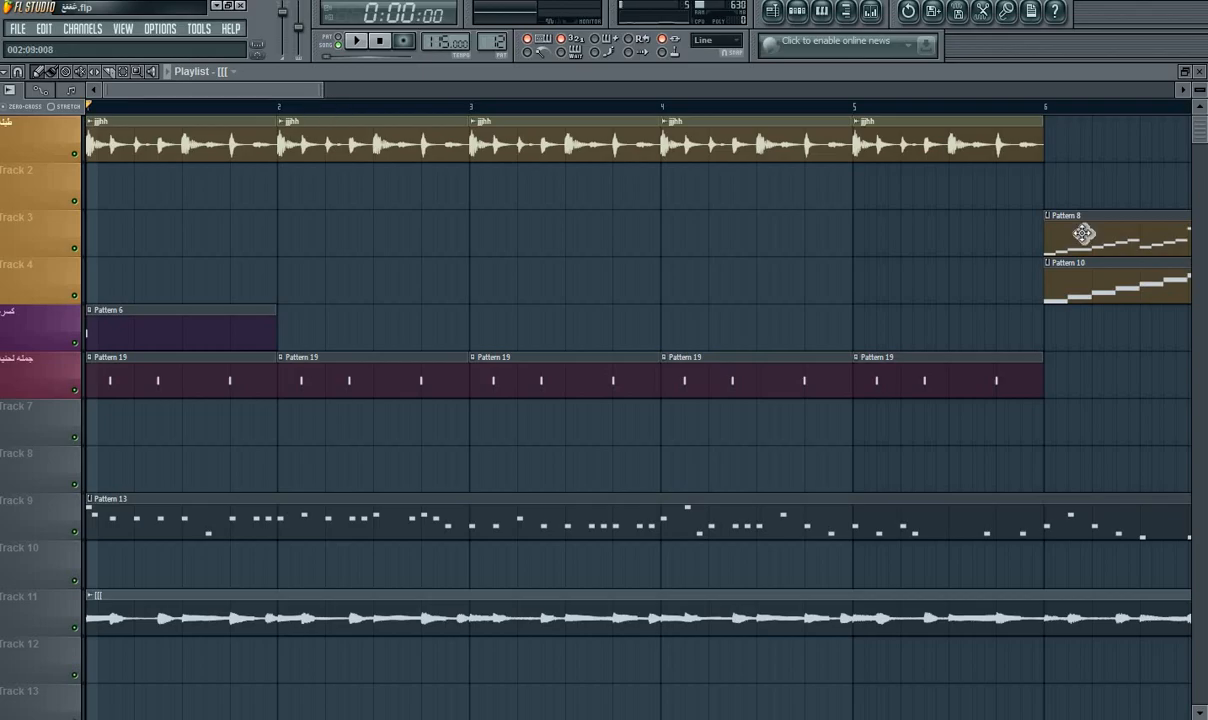
{"action": "left_click_drag", "start_coordinate": [301, 89], "coordinate": [268, 101]}
{"action": "left_click_drag", "start_coordinate": [322, 89], "coordinate": [755, 89]}
{"action": "left_click", "coordinate": [871, 11]}
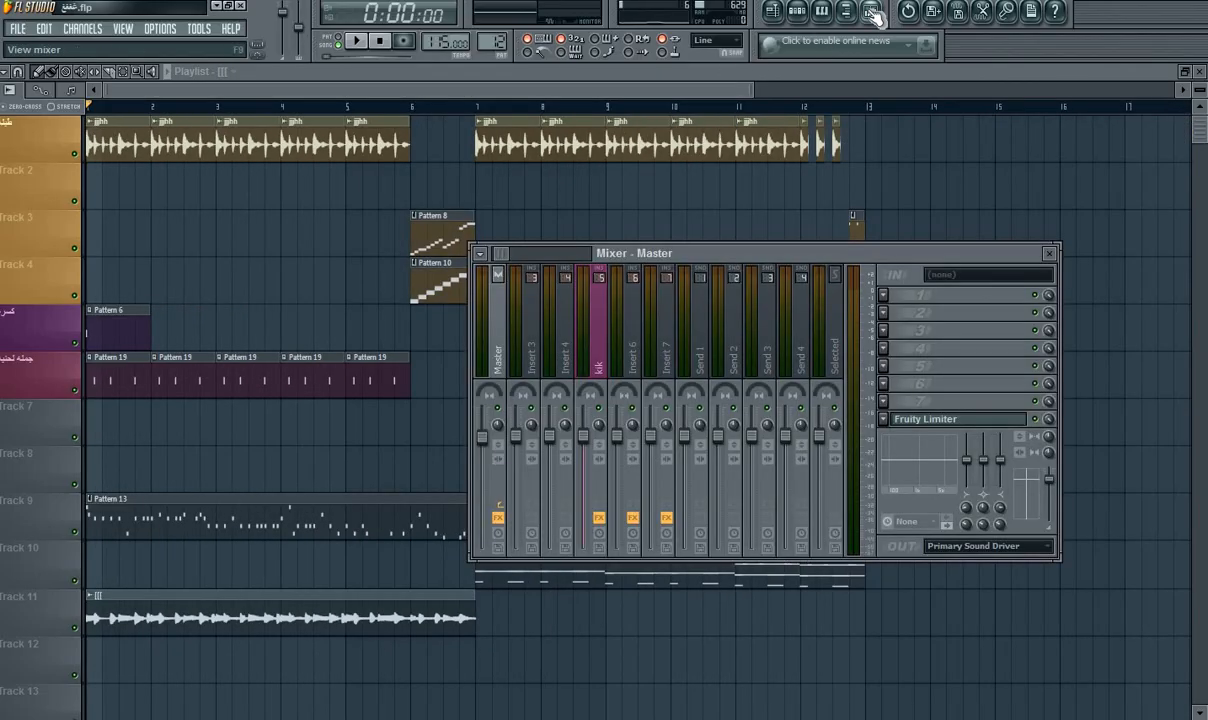
{"action": "left_click", "coordinate": [900, 295]}
{"action": "mouse_move", "coordinate": [903, 313]}
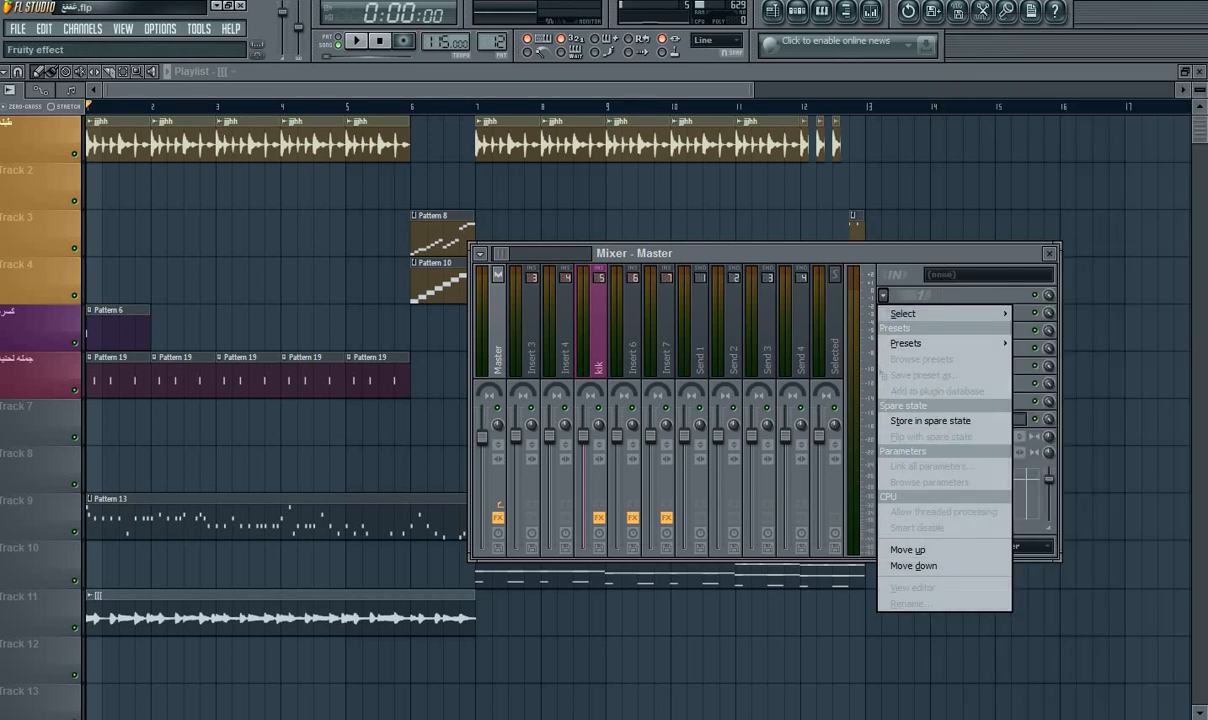
{"action": "left_click", "coordinate": [754, 88]}
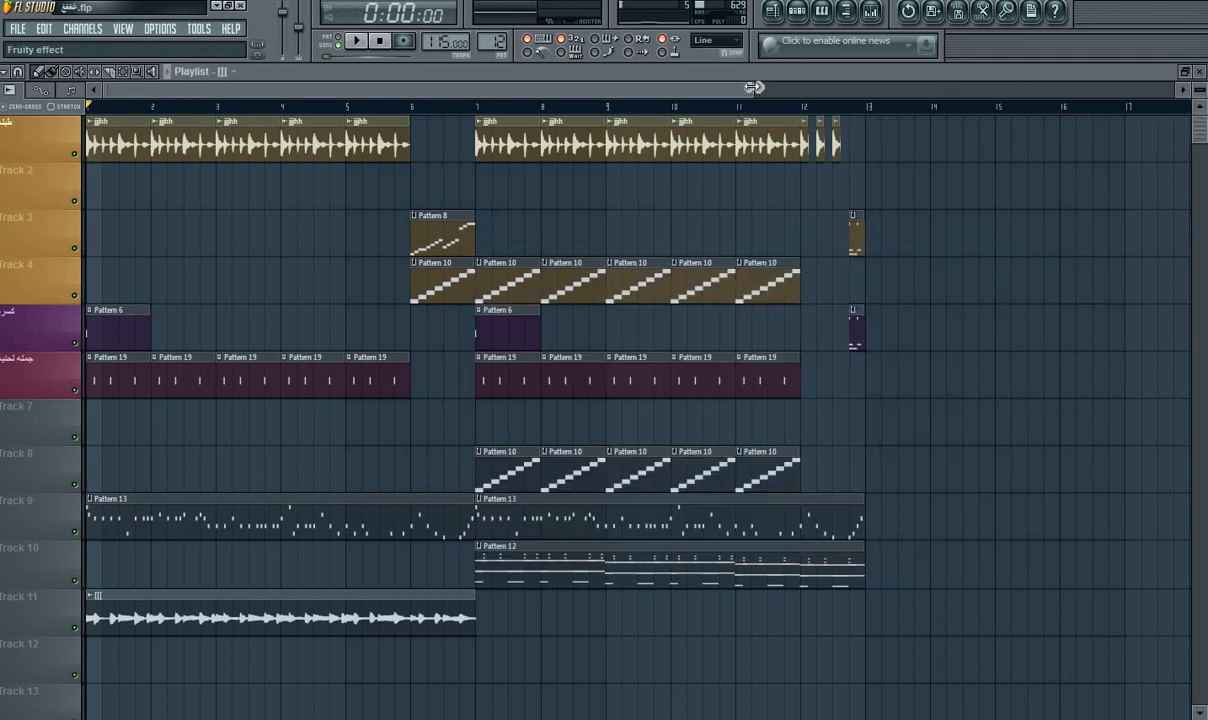
Replay the arrangement's opening from bar 1 and stop playback.
{"action": "left_click_drag", "start_coordinate": [754, 88], "coordinate": [380, 86]}
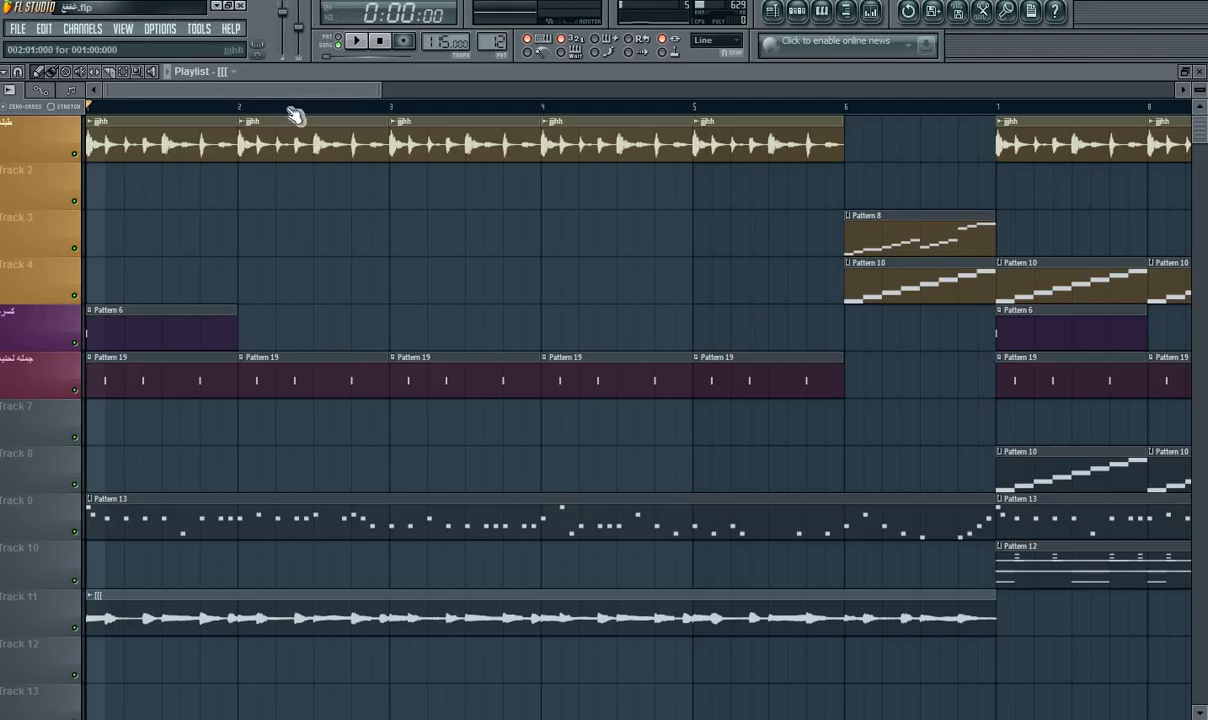
{"action": "left_click", "coordinate": [356, 44]}
{"action": "left_click", "coordinate": [350, 50]}
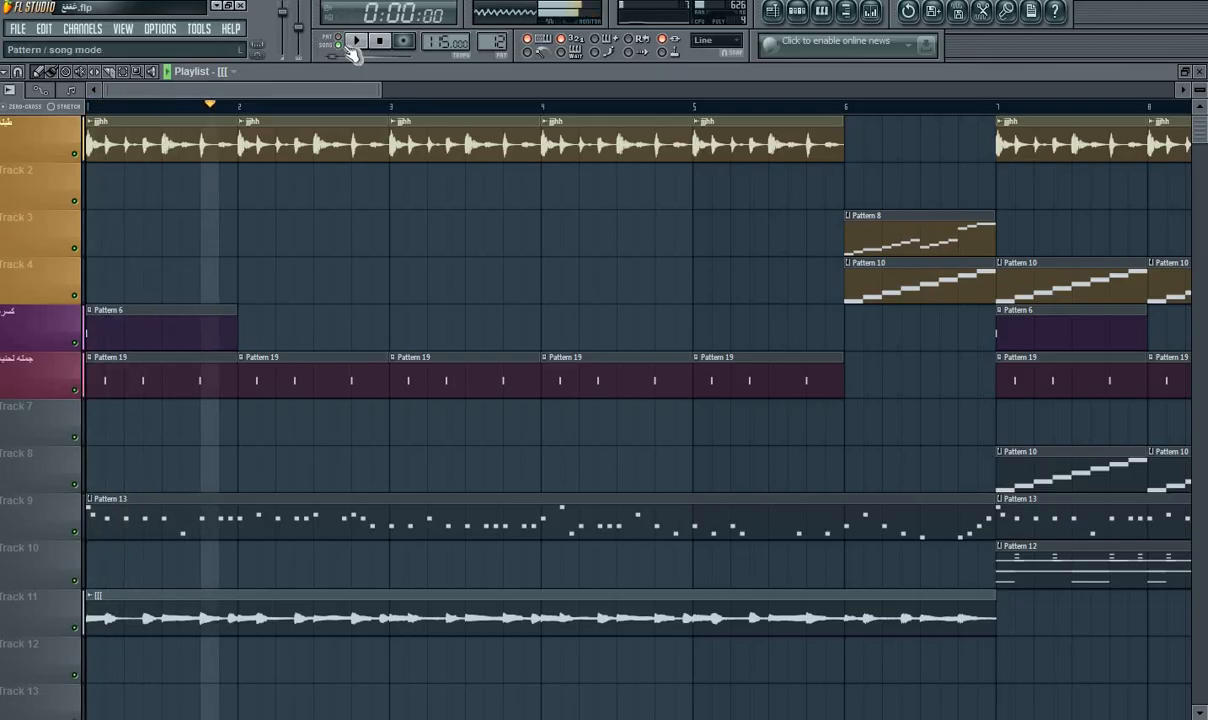
{"action": "left_click", "coordinate": [356, 44]}
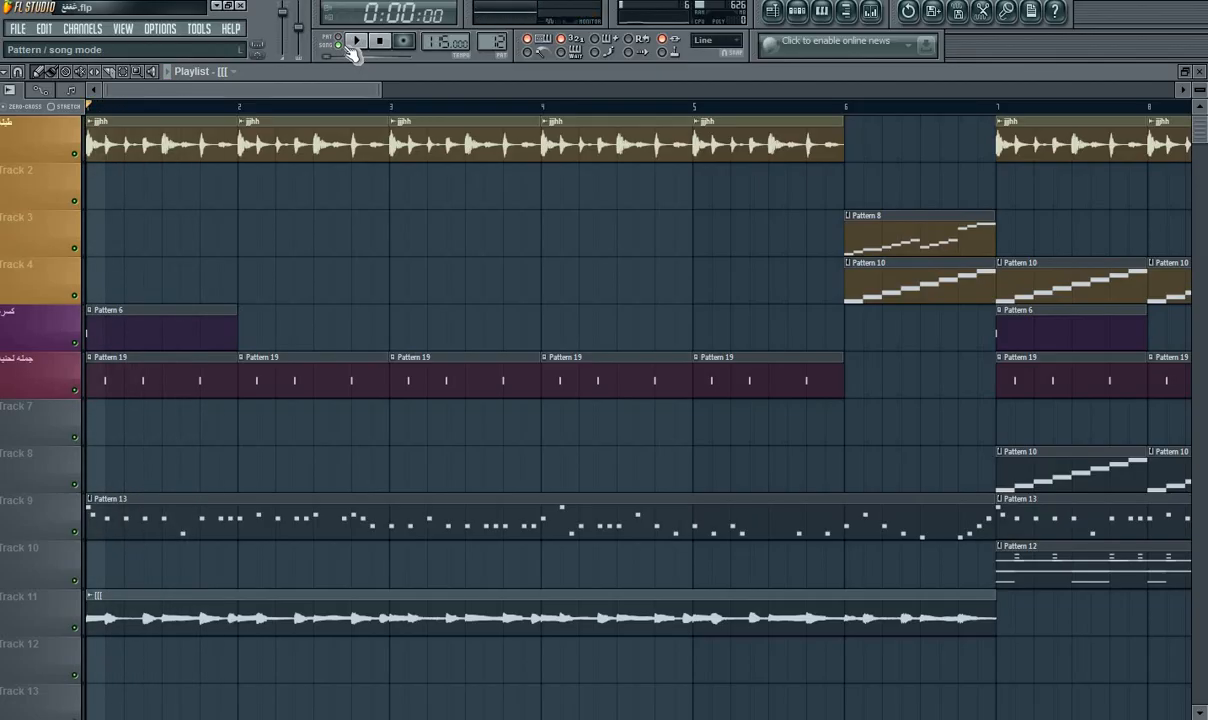